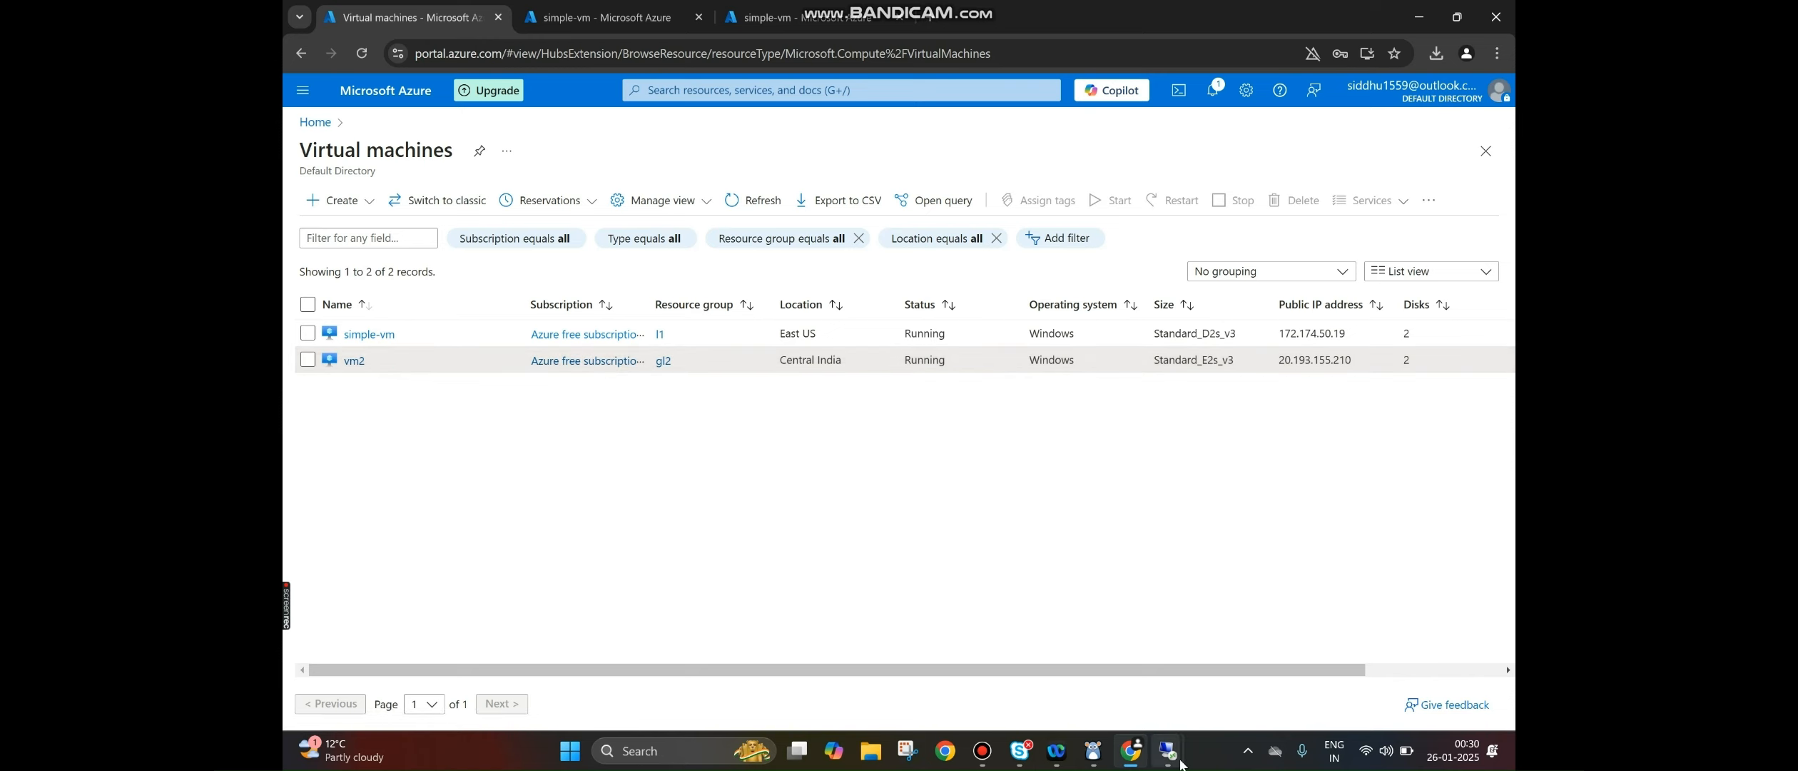
# - Review vm2's overview properties and its attached disks, then return to the virtual machines list
pyautogui.click(354, 360)
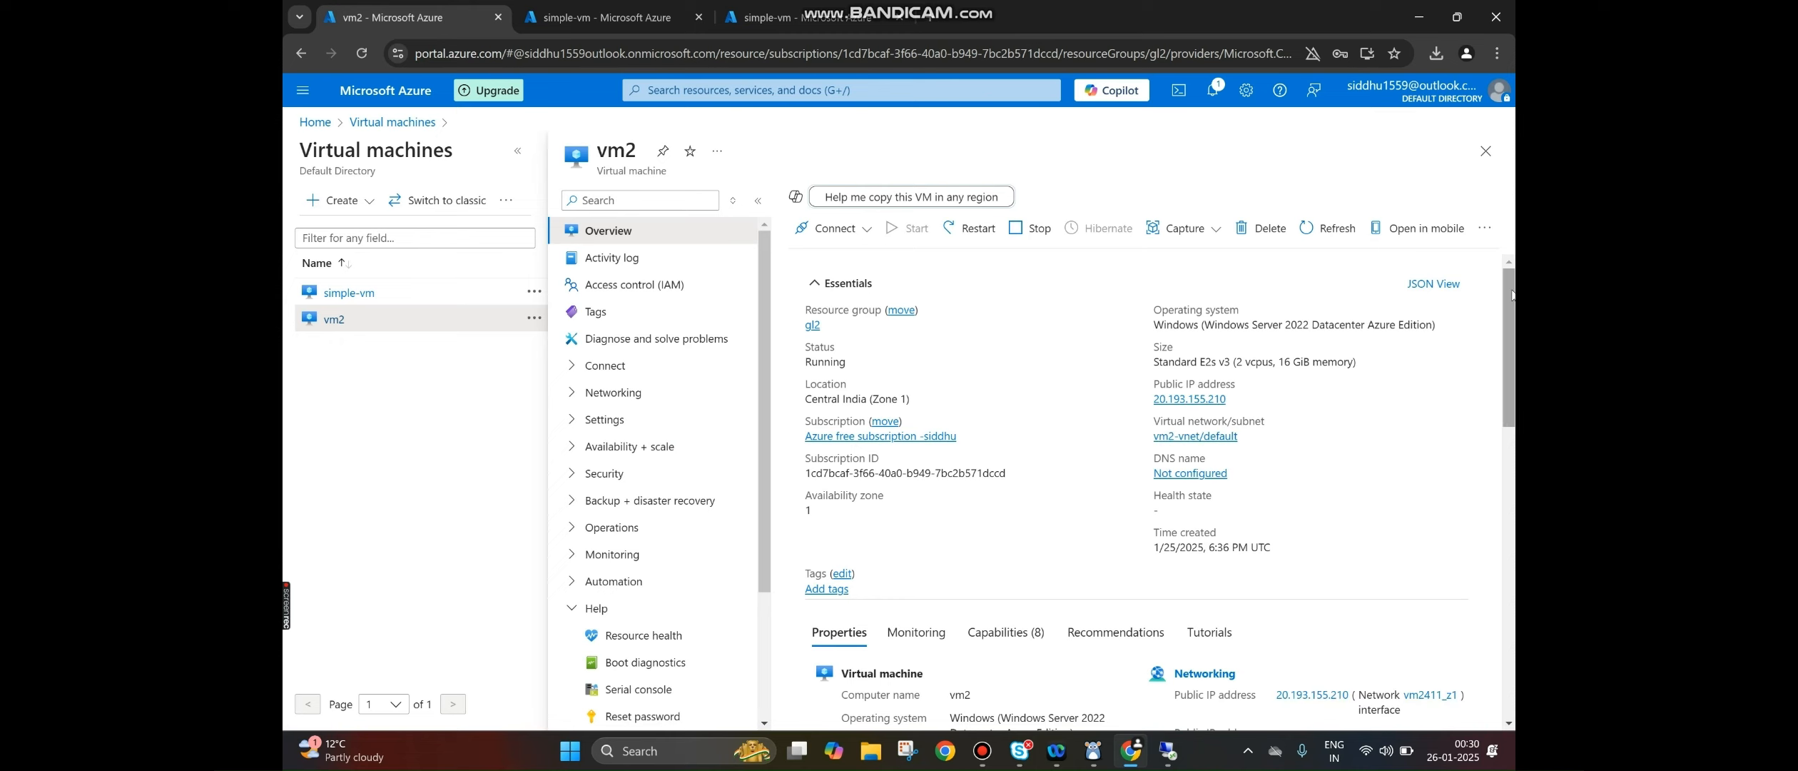
pyautogui.moveTo(1512, 290); pyautogui.dragTo(1507, 404)
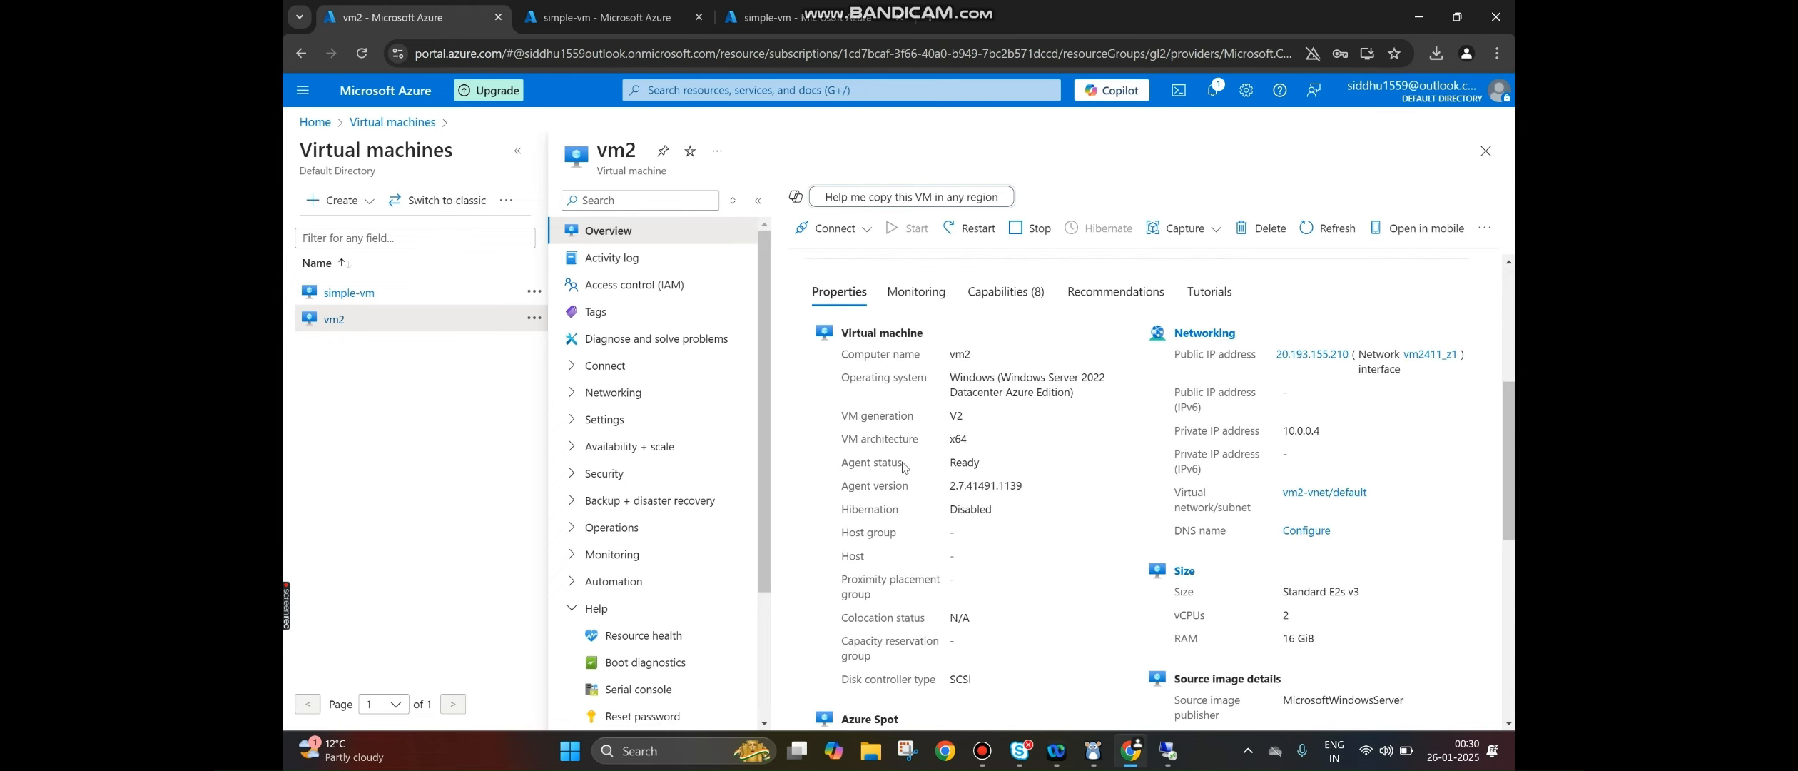
pyautogui.click(668, 242)
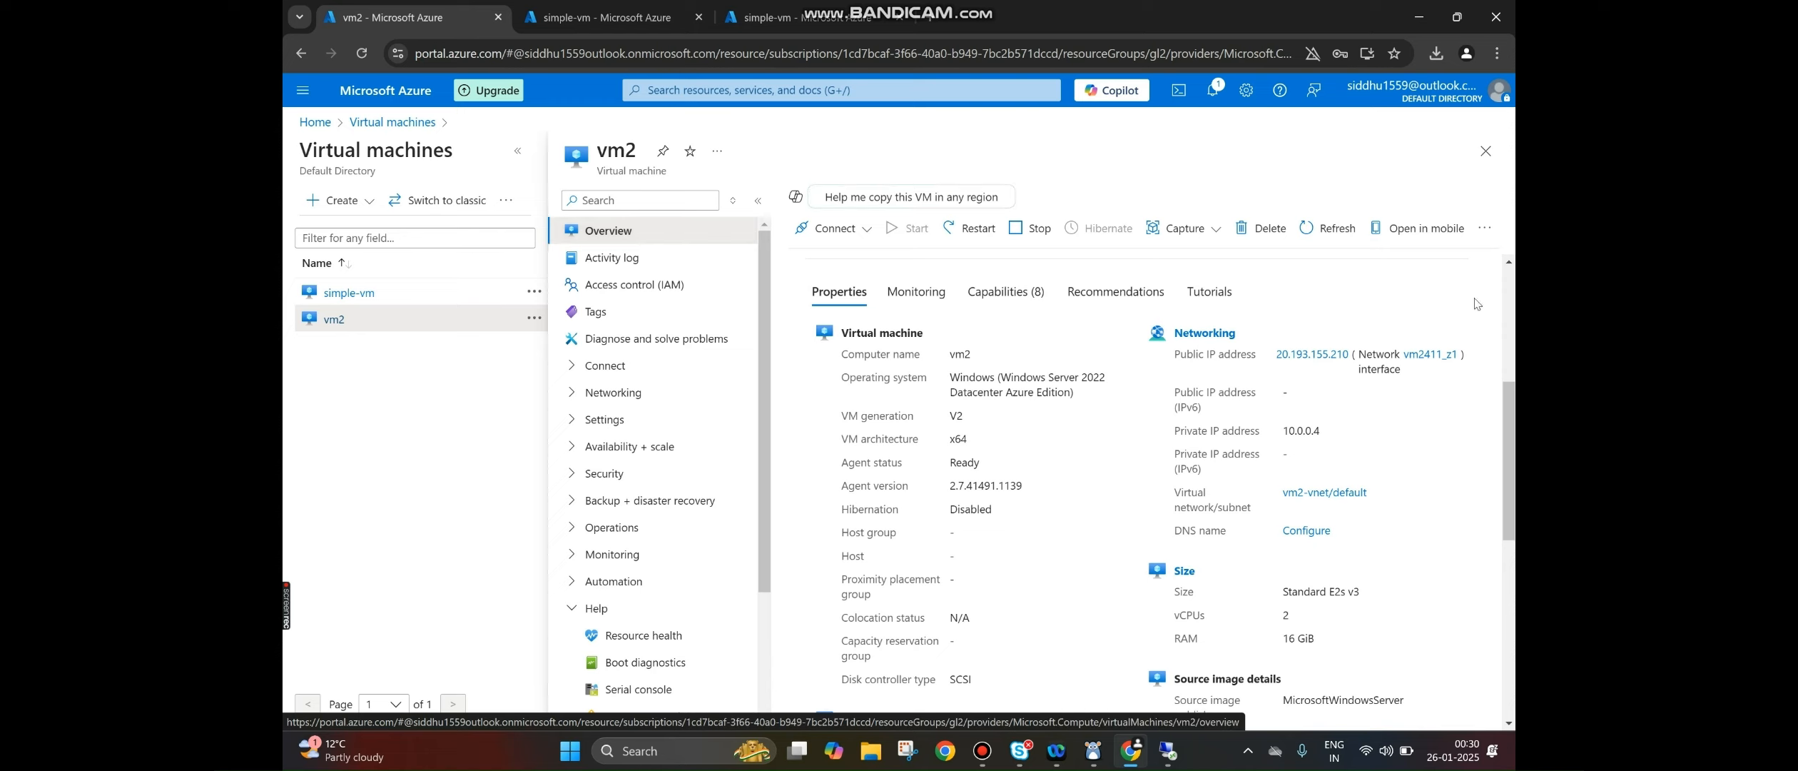
pyautogui.moveTo(1514, 423); pyautogui.dragTo(1513, 543)
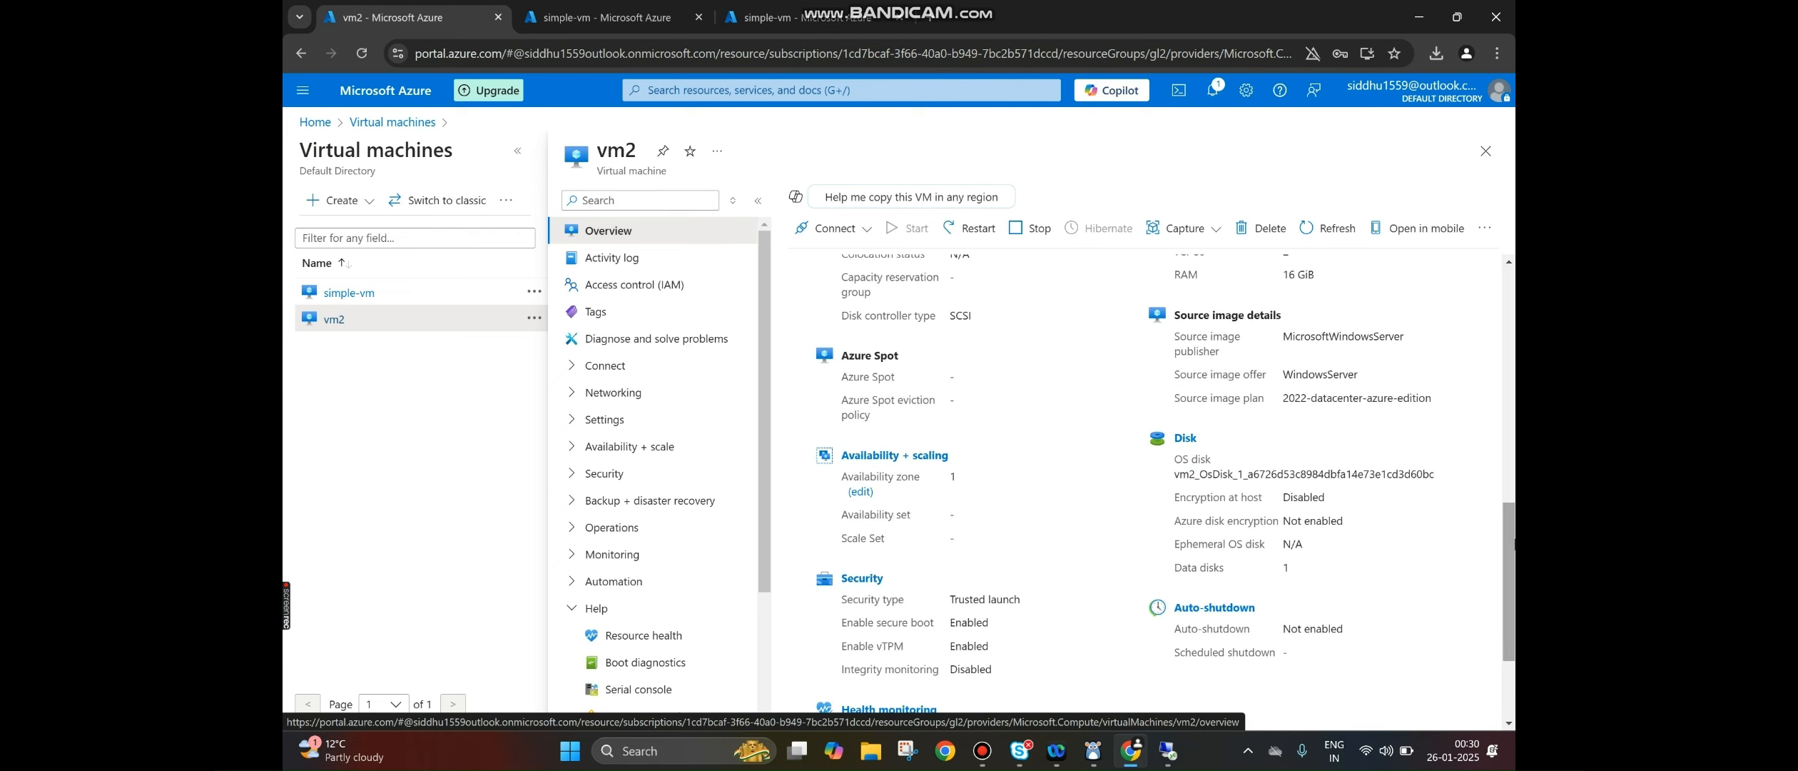
pyautogui.click(1179, 439)
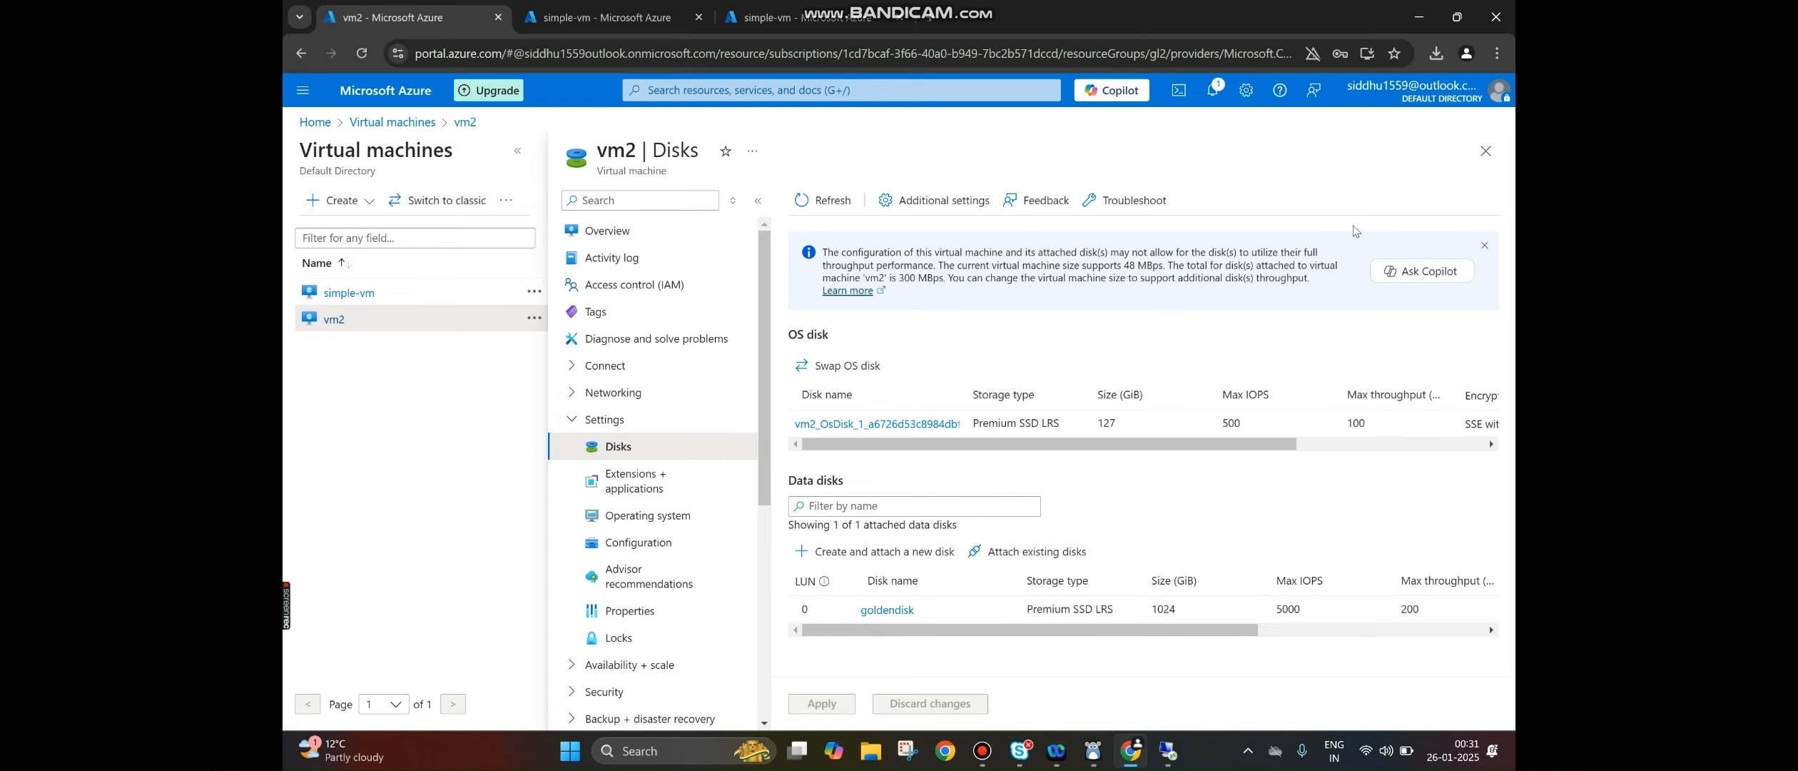
pyautogui.click(1485, 150)
# - Switch to the vm2 remote desktop session and launch Disk Management through the Run dialog with diskmgmt.msc
pyautogui.moveTo(1157, 751)
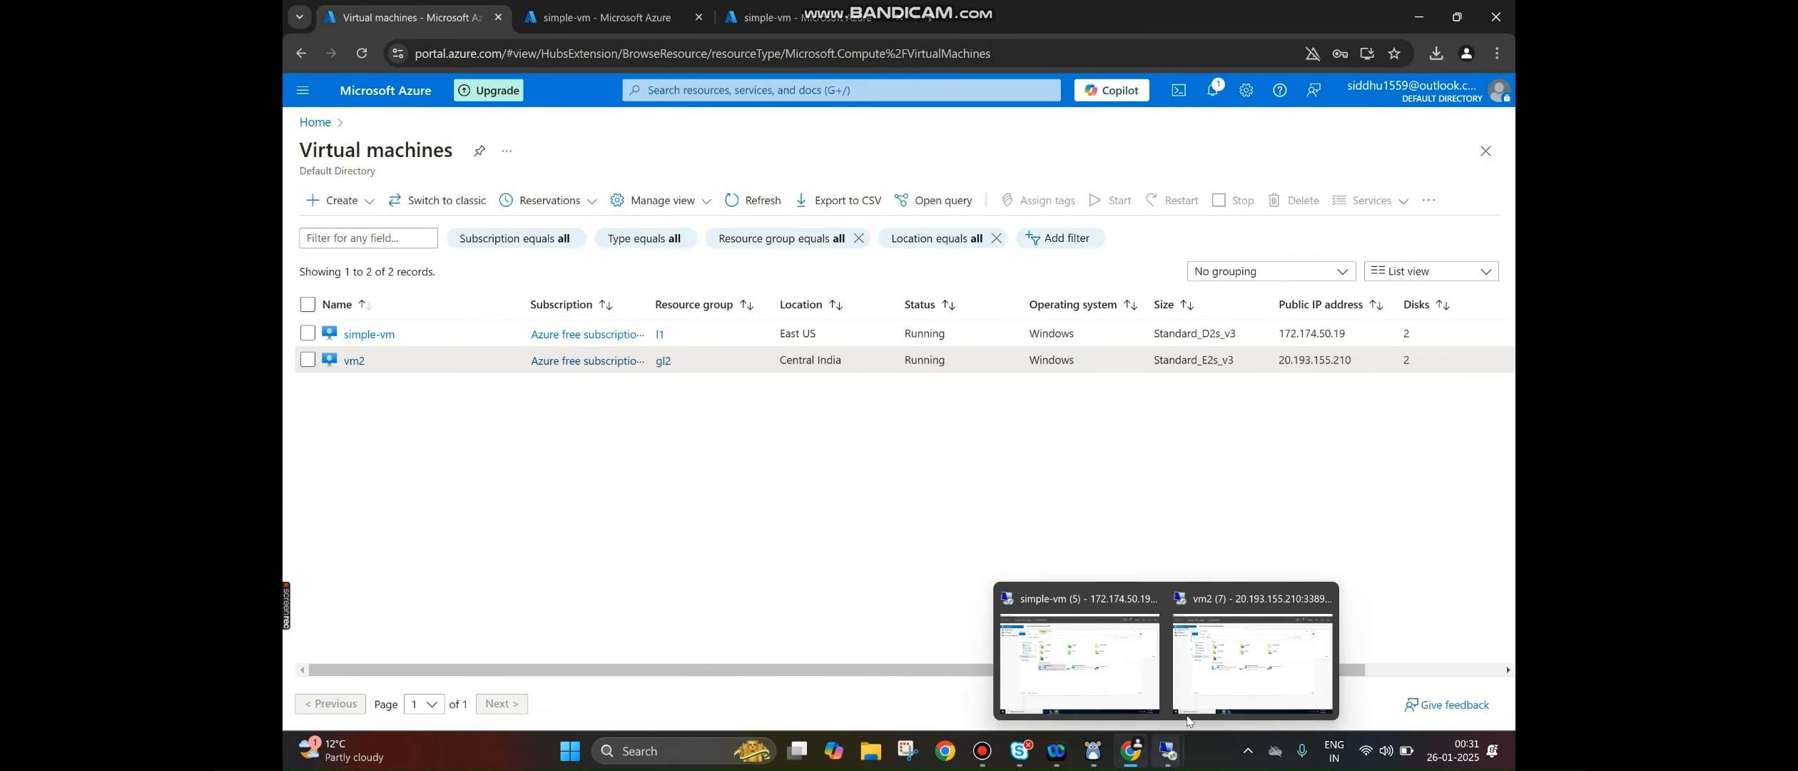
pyautogui.click(1231, 665)
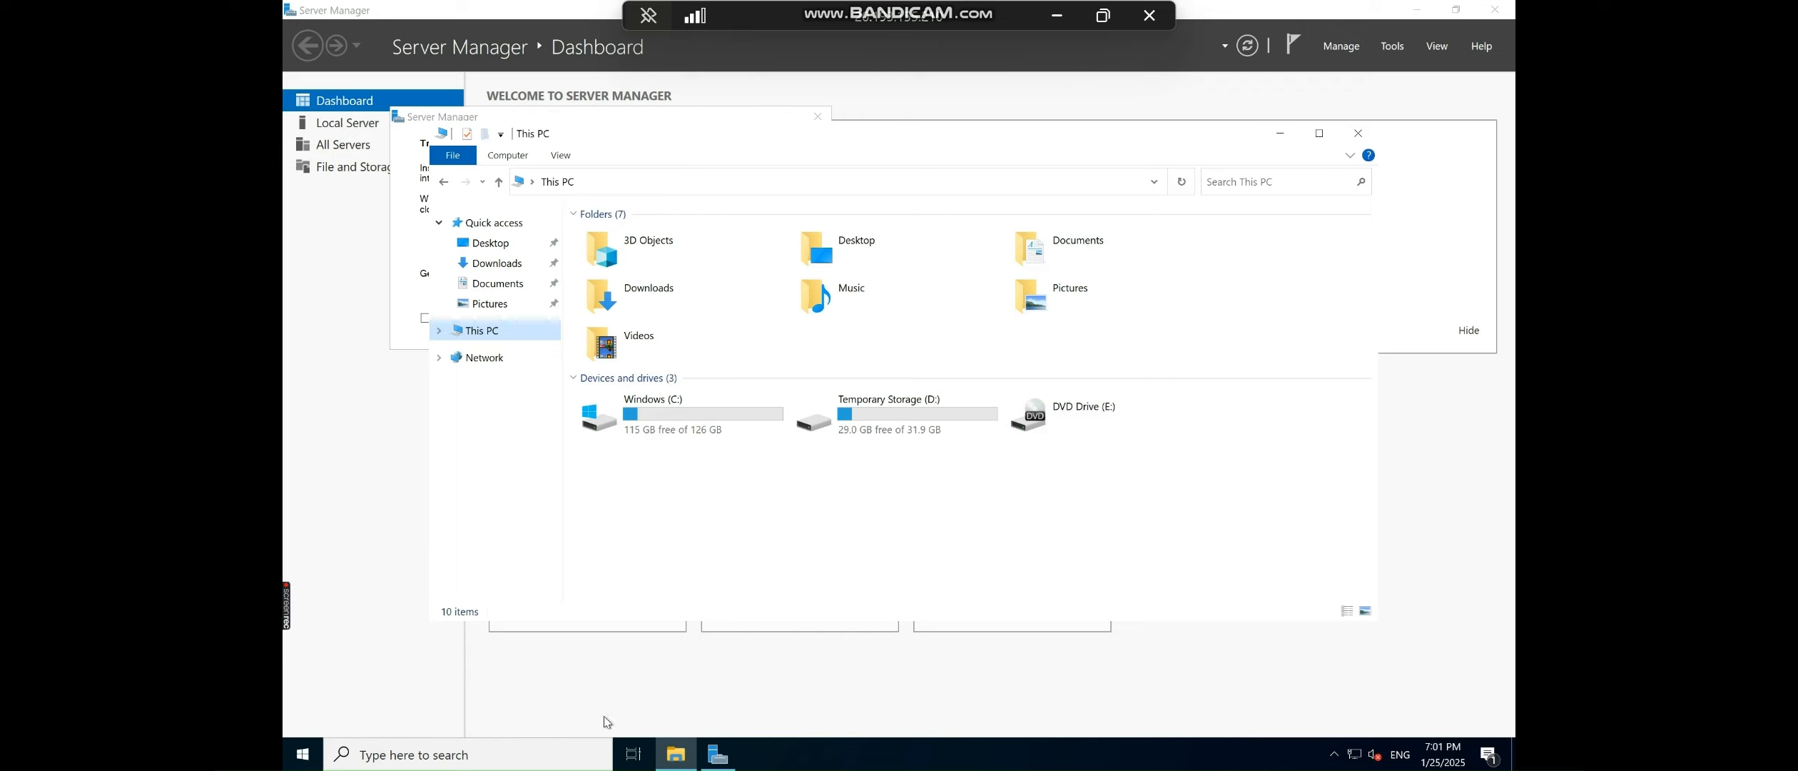
pyautogui.click(467, 760)
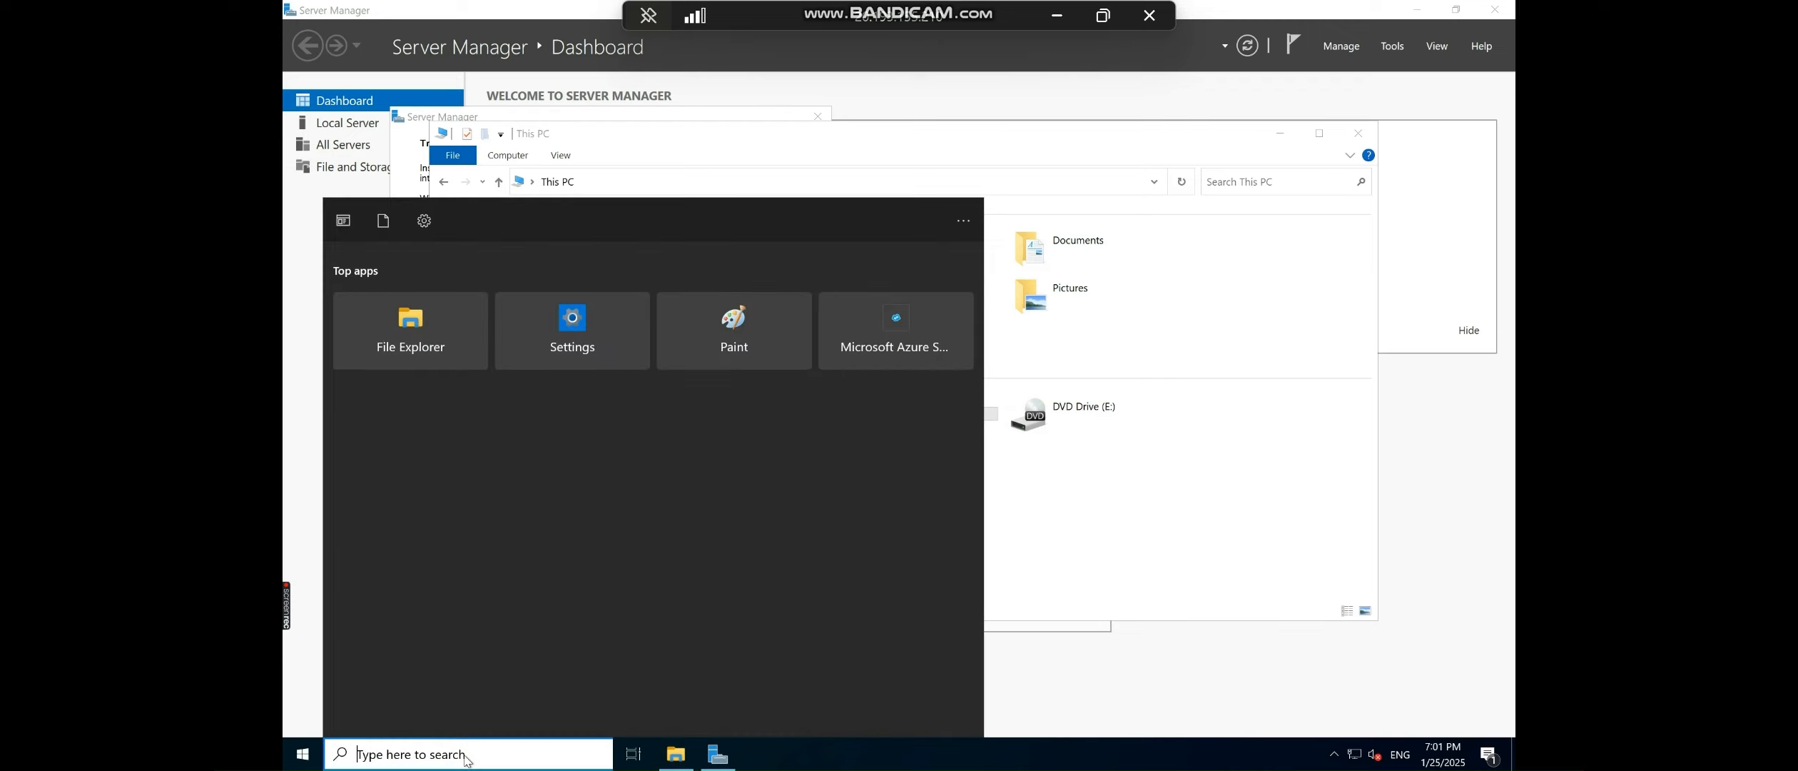
pyautogui.write('run')
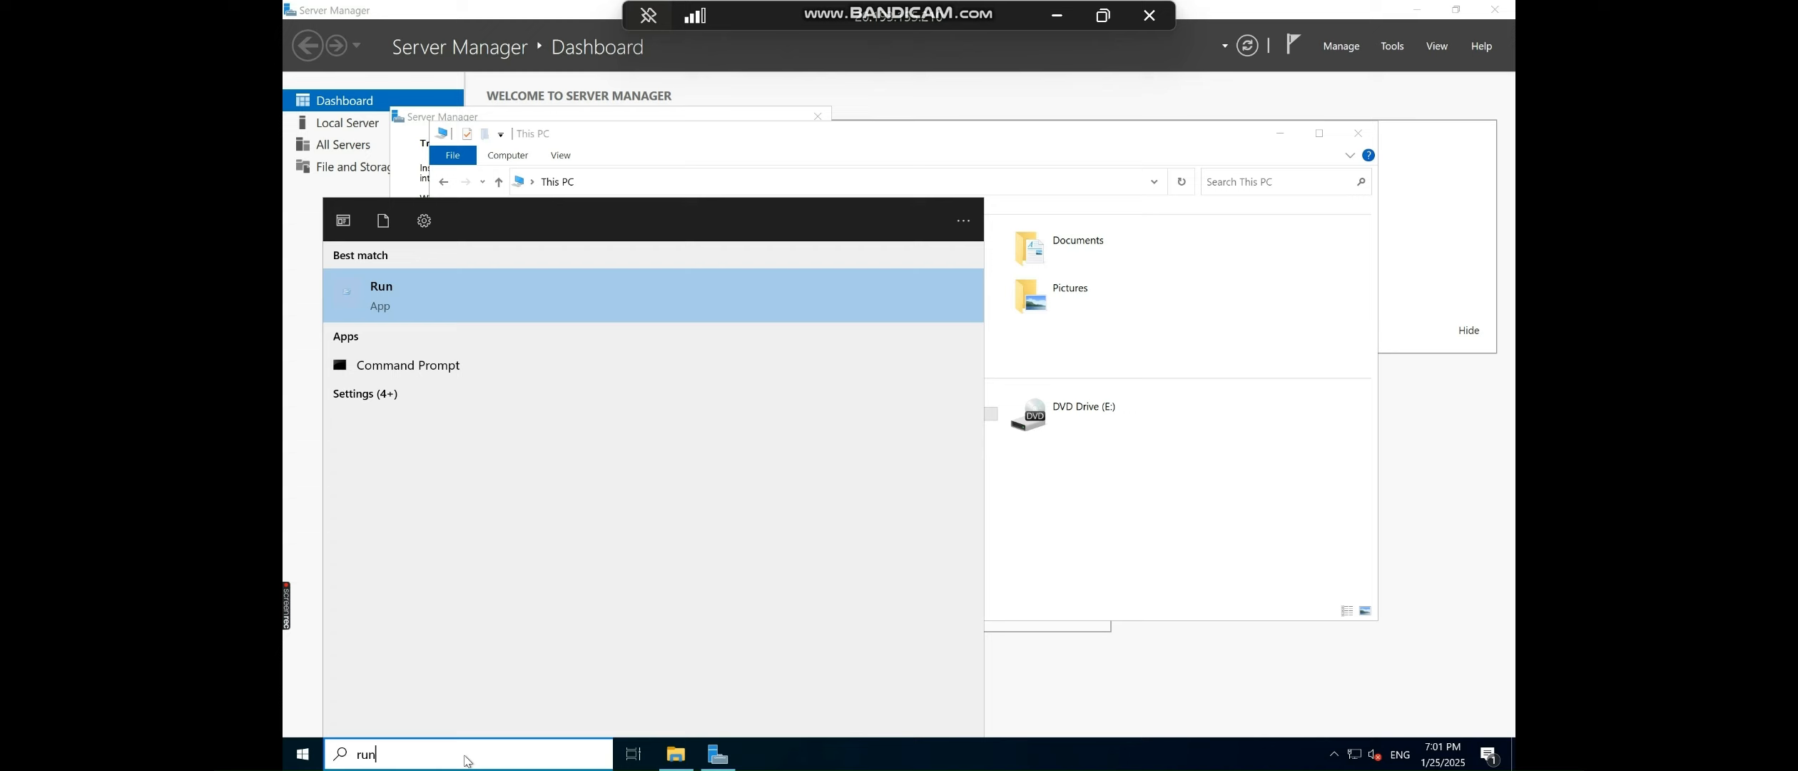
pyautogui.press('Return')
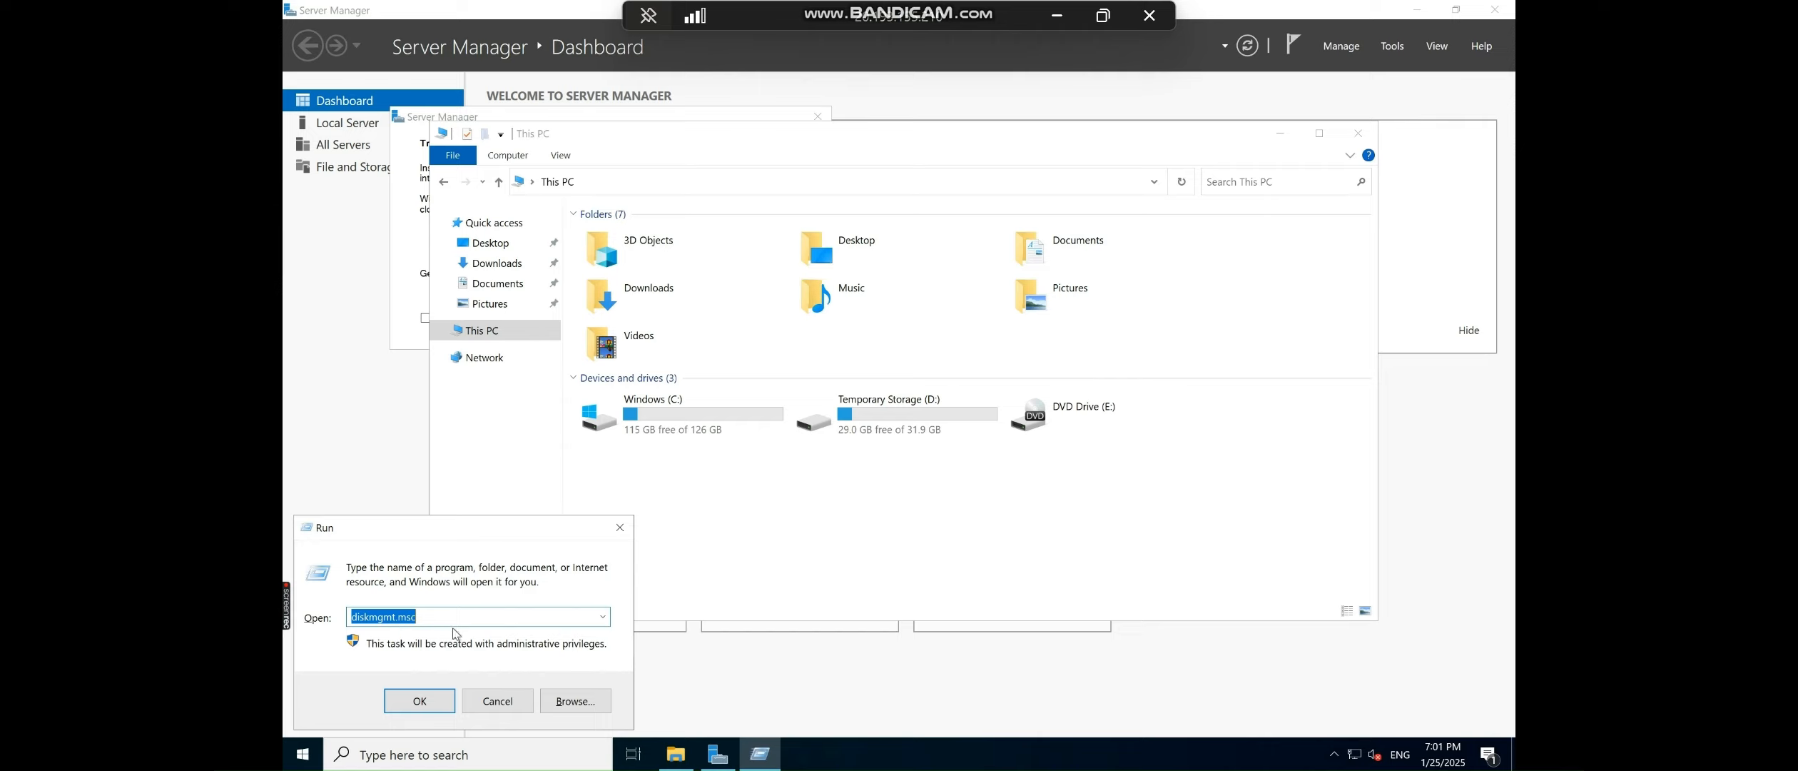
pyautogui.click(421, 708)
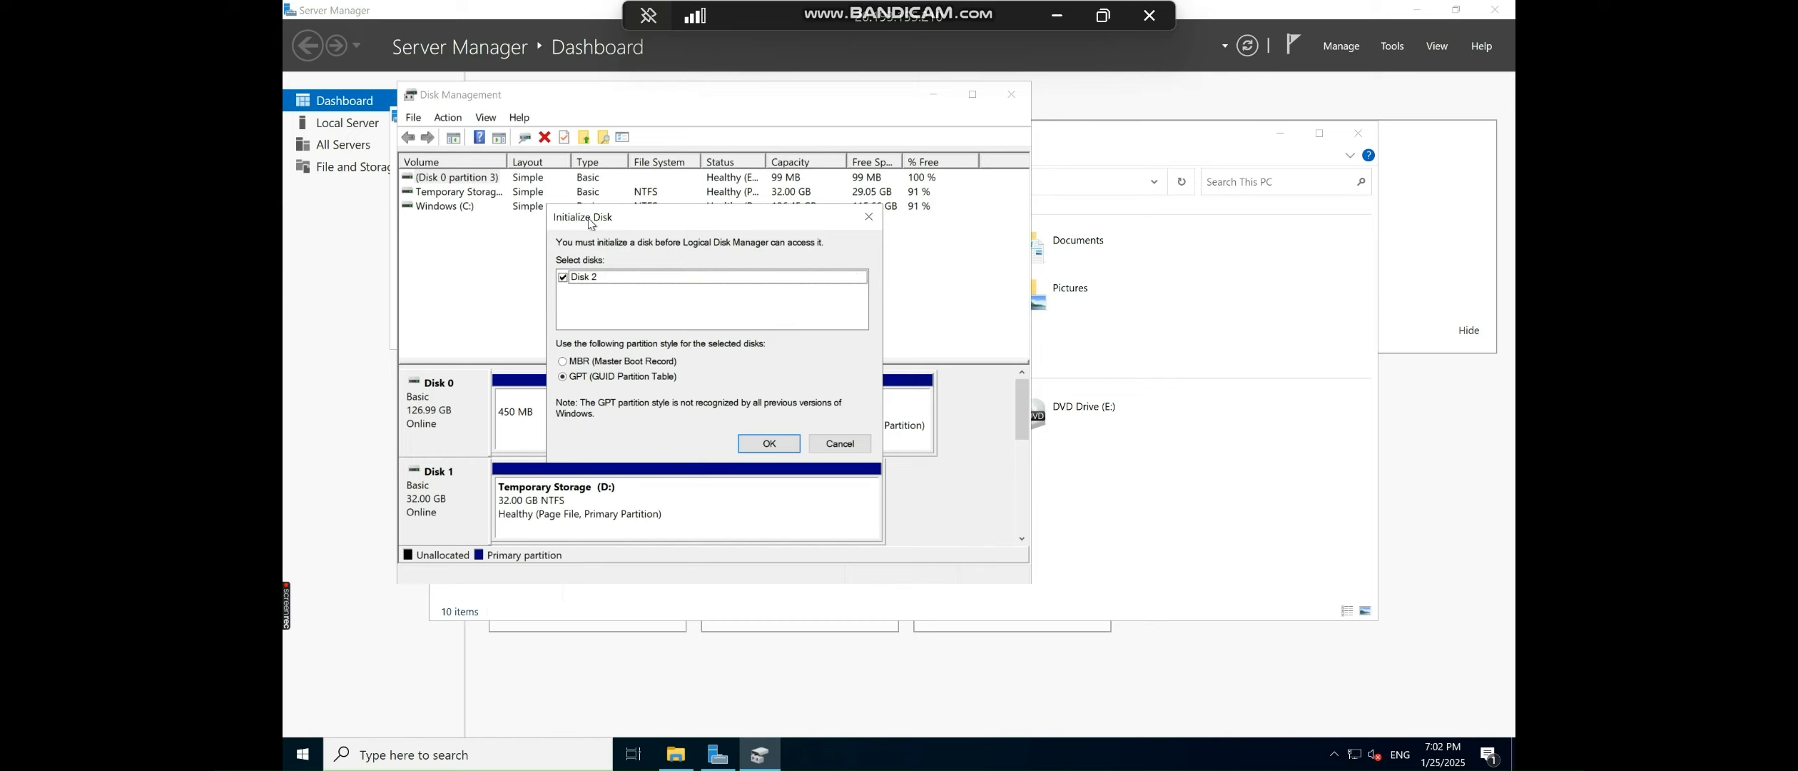
# - Dismiss the automatic initialization prompt and start Initialize Disk for the unallocated 1024 GB Disk 2
pyautogui.click(869, 217)
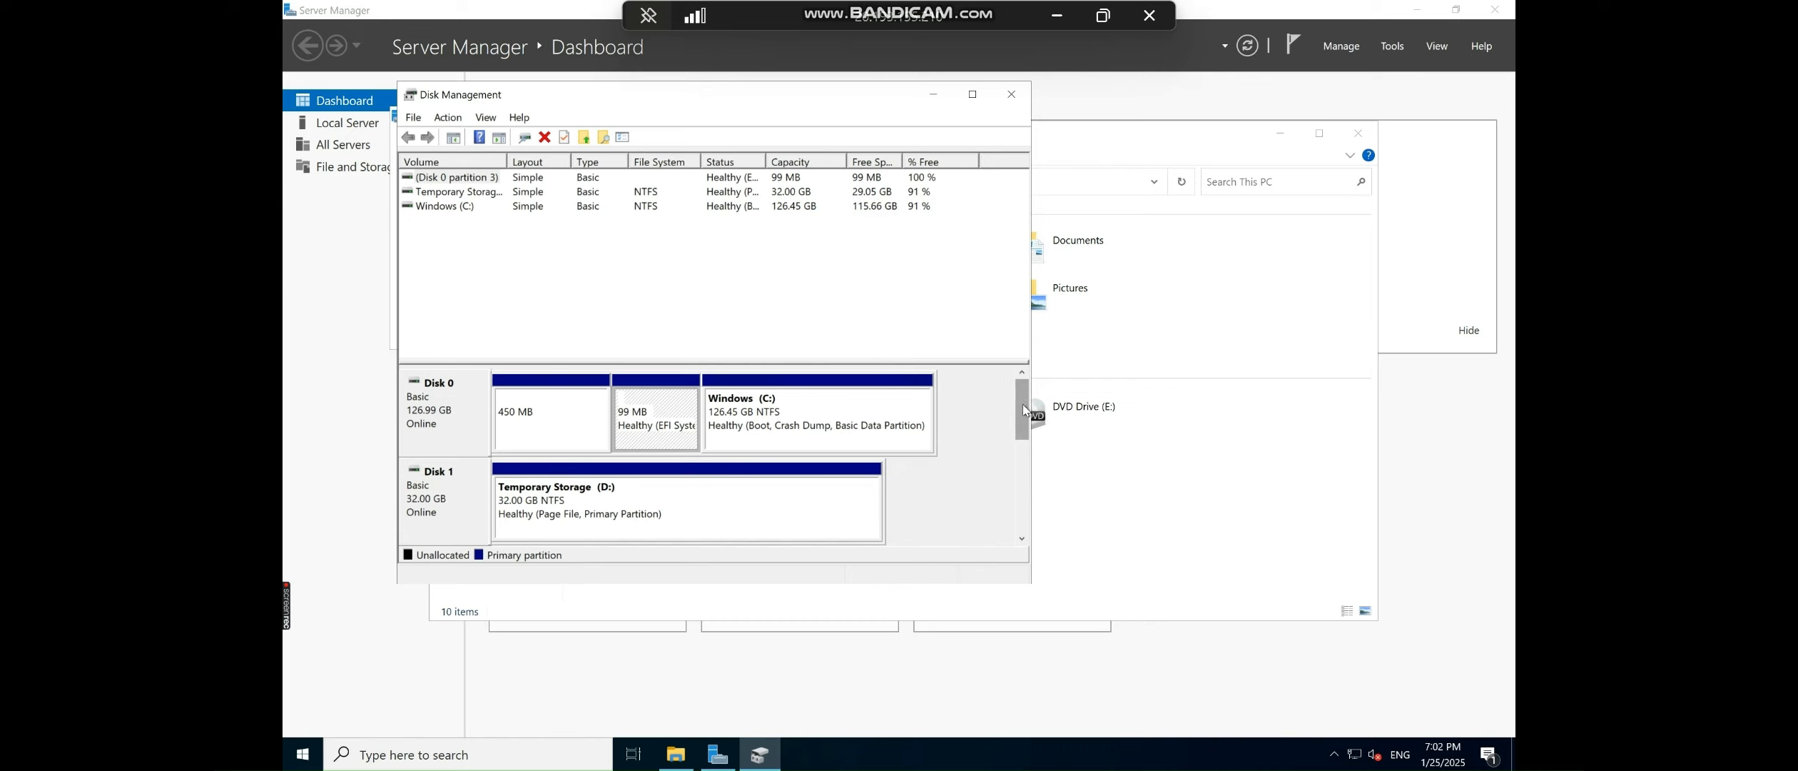
pyautogui.moveTo(1025, 410); pyautogui.dragTo(1030, 464)
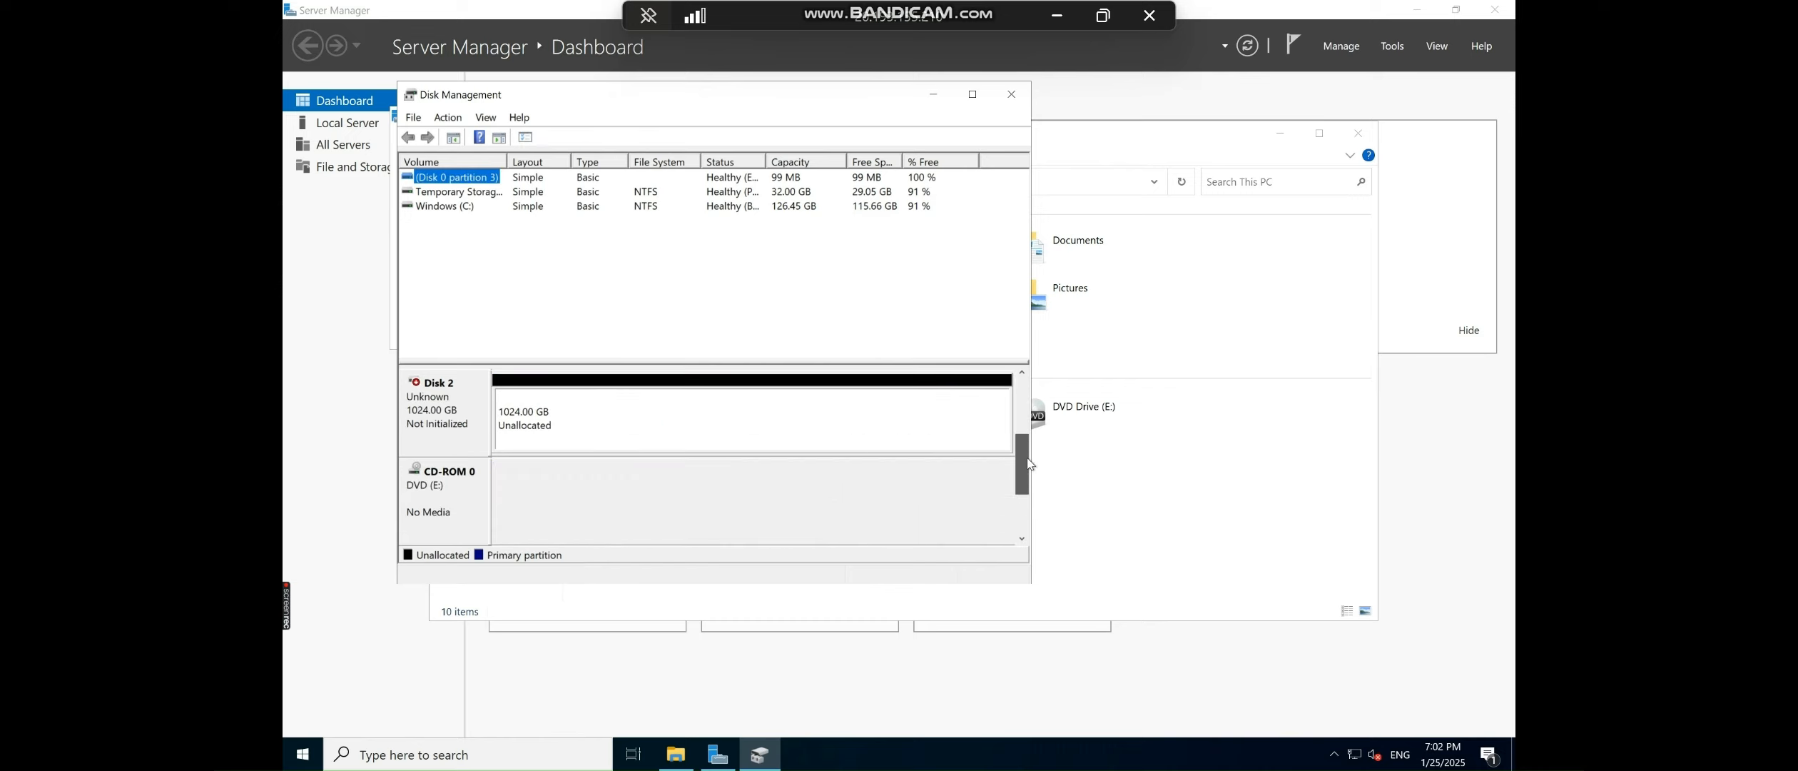
pyautogui.click(581, 418)
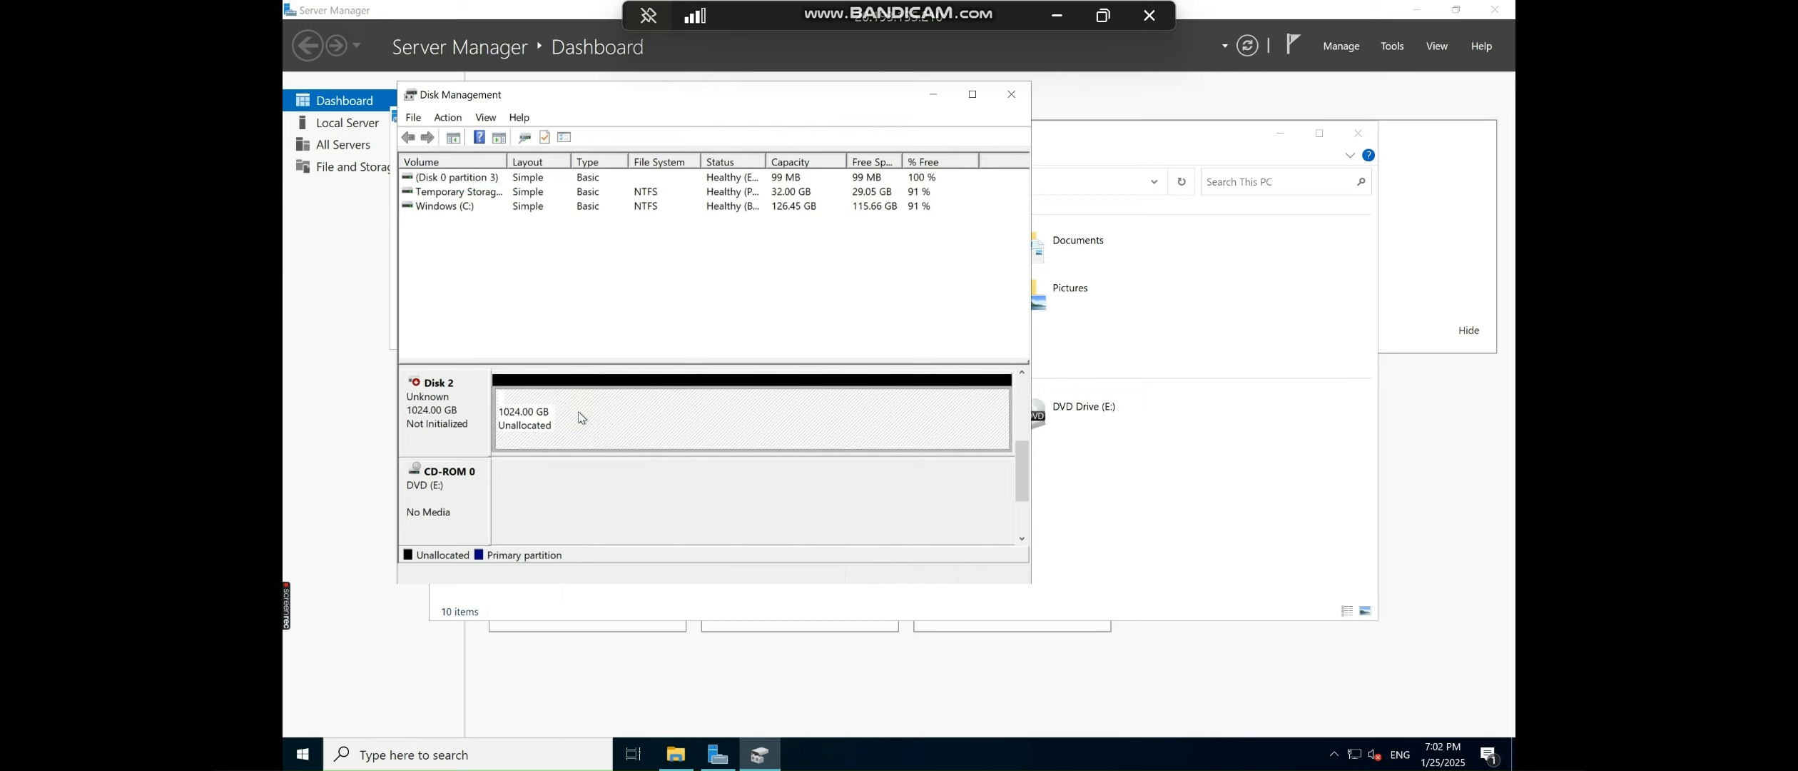
pyautogui.rightClick(460, 417)
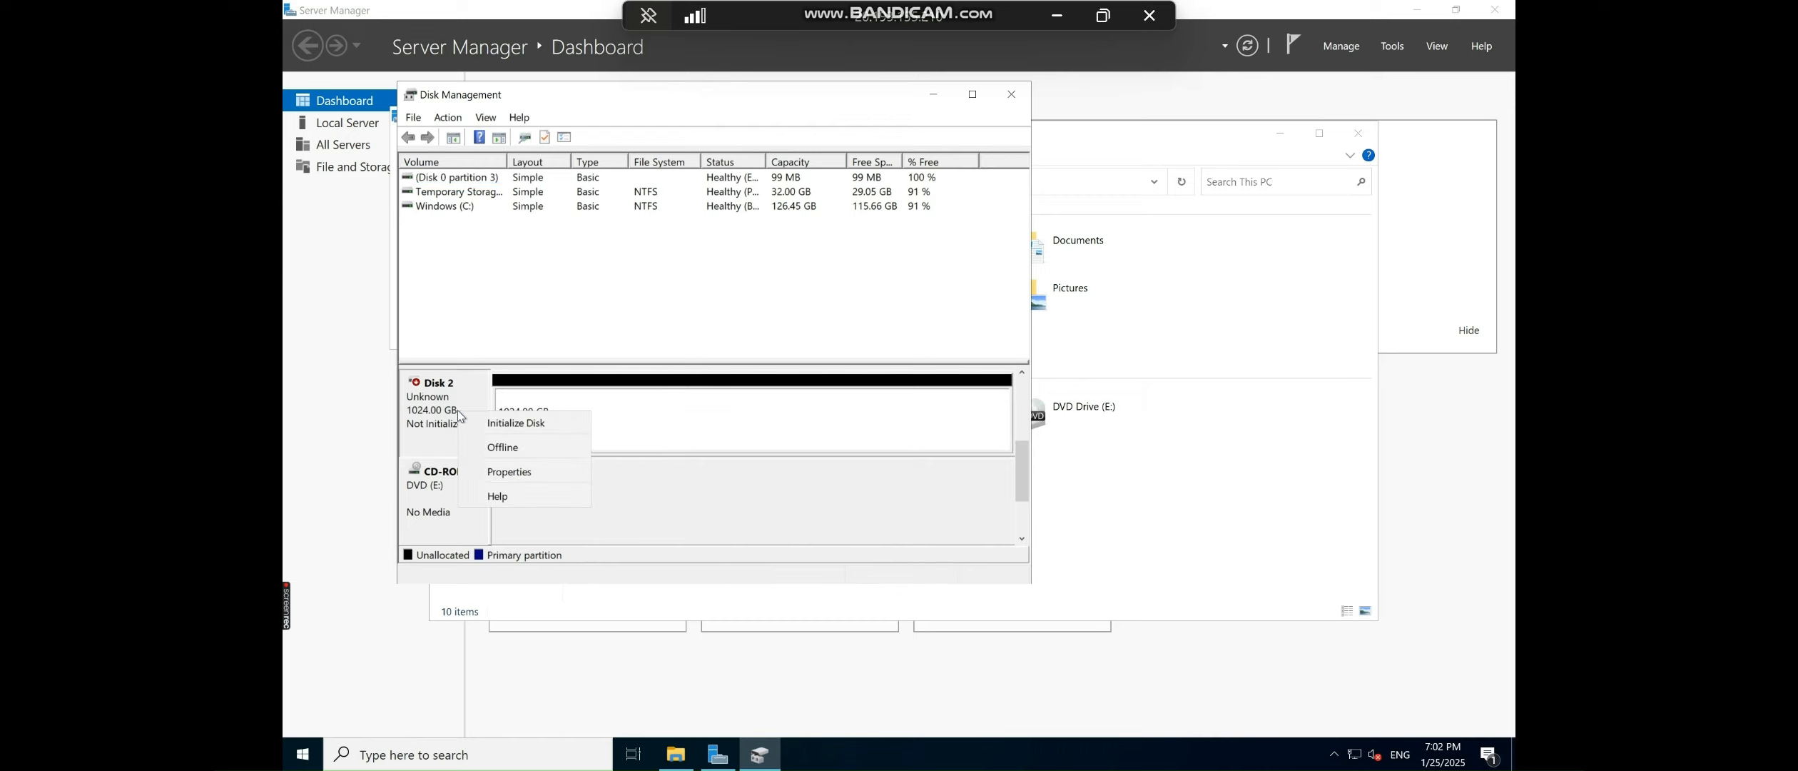
pyautogui.click(503, 422)
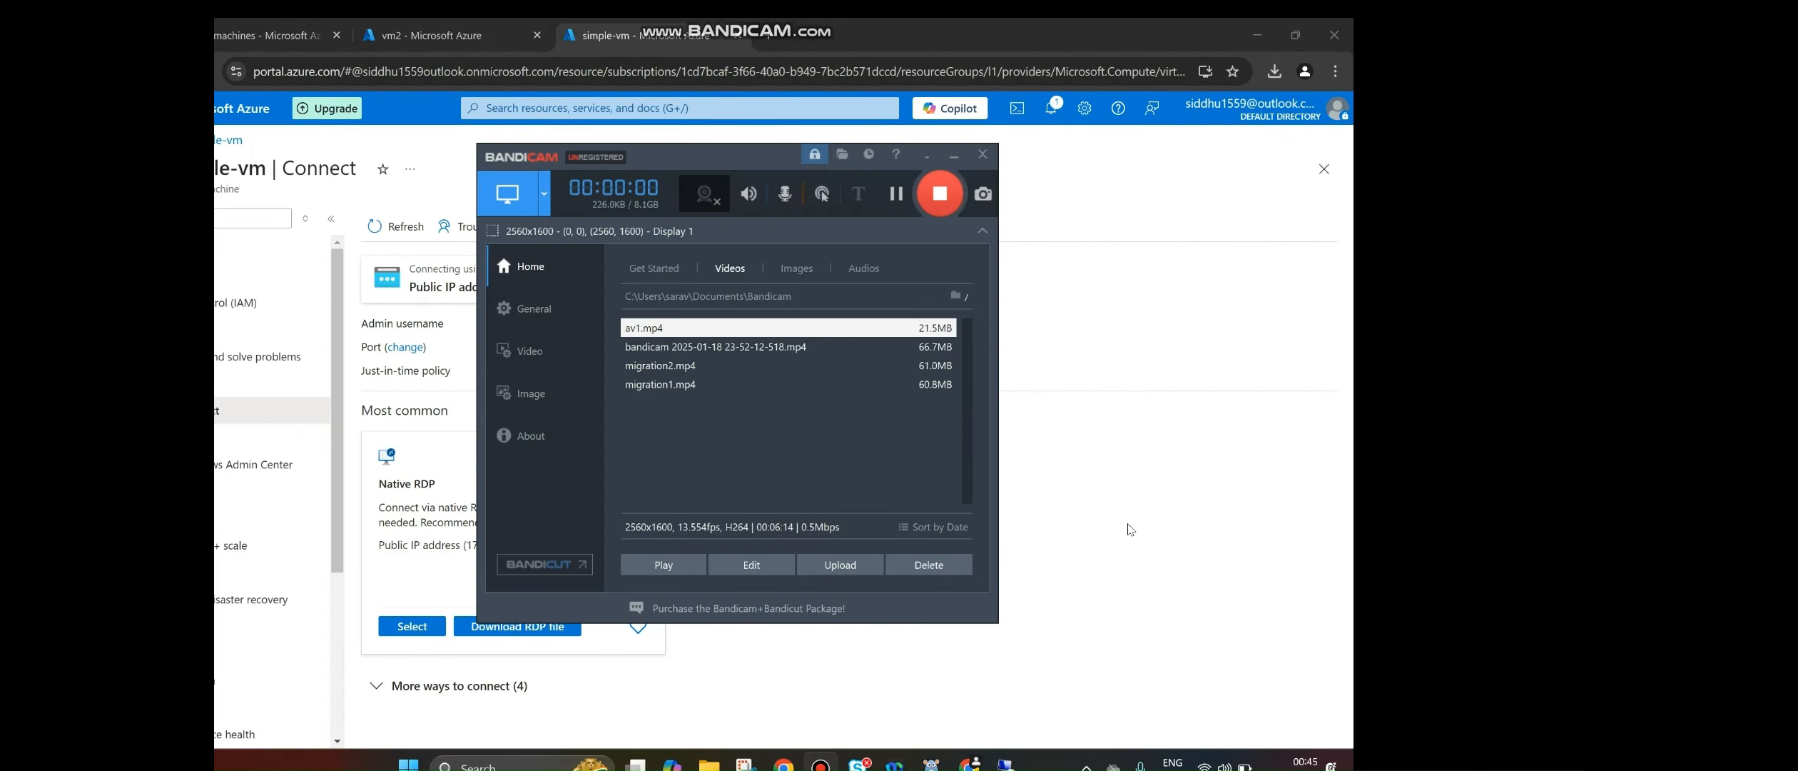
# - Return to the vm2 remote session and start a new simple volume on Disk 2 with the full size of 1048573 MB
pyautogui.click(1006, 763)
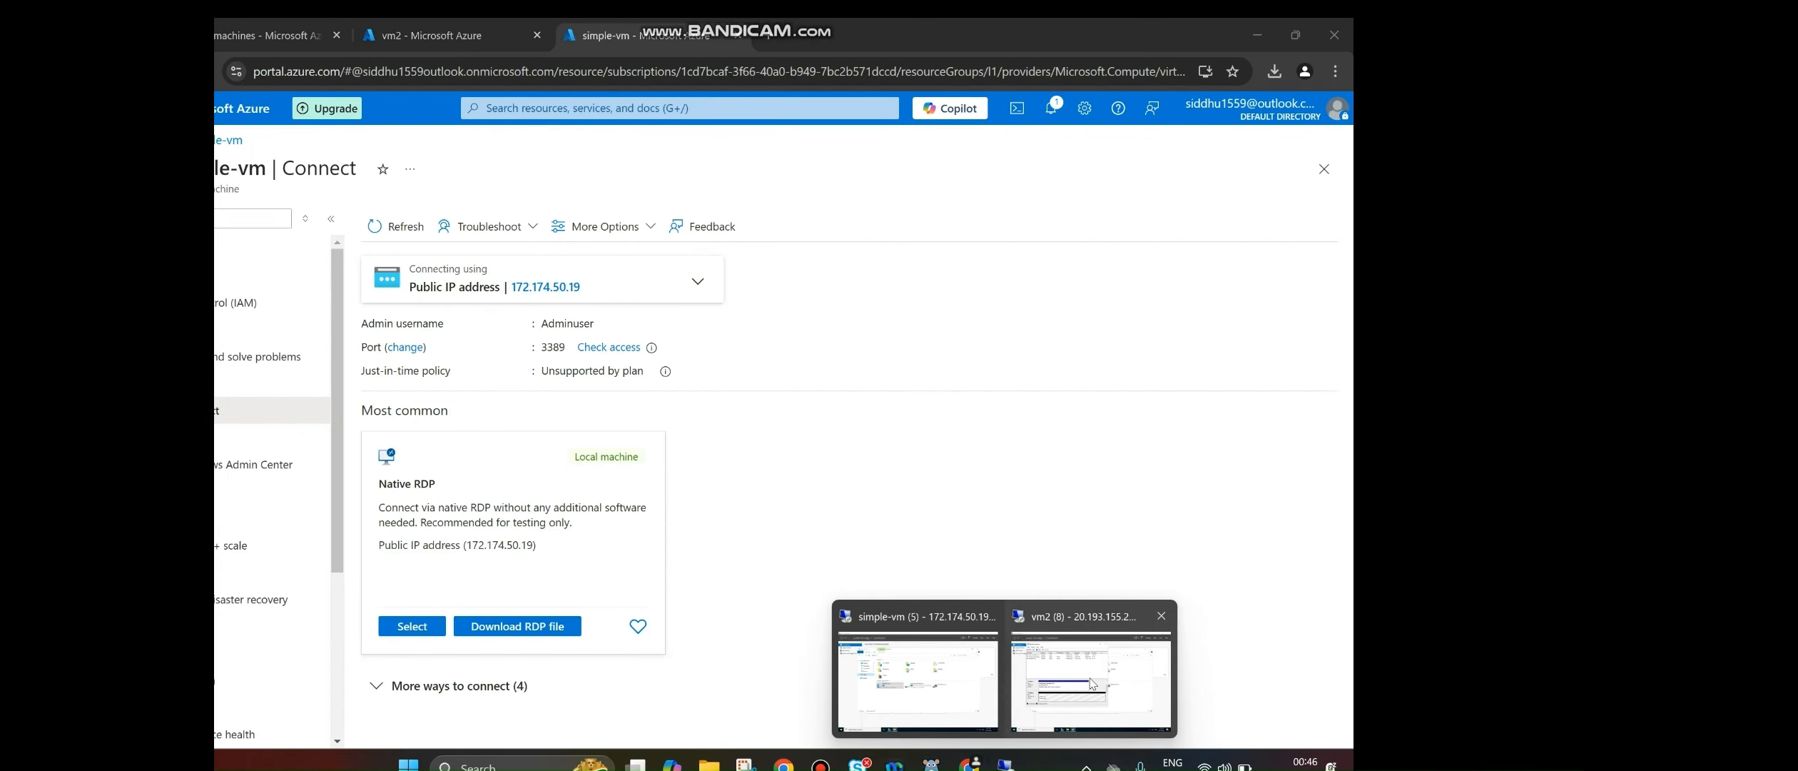
pyautogui.click(1092, 684)
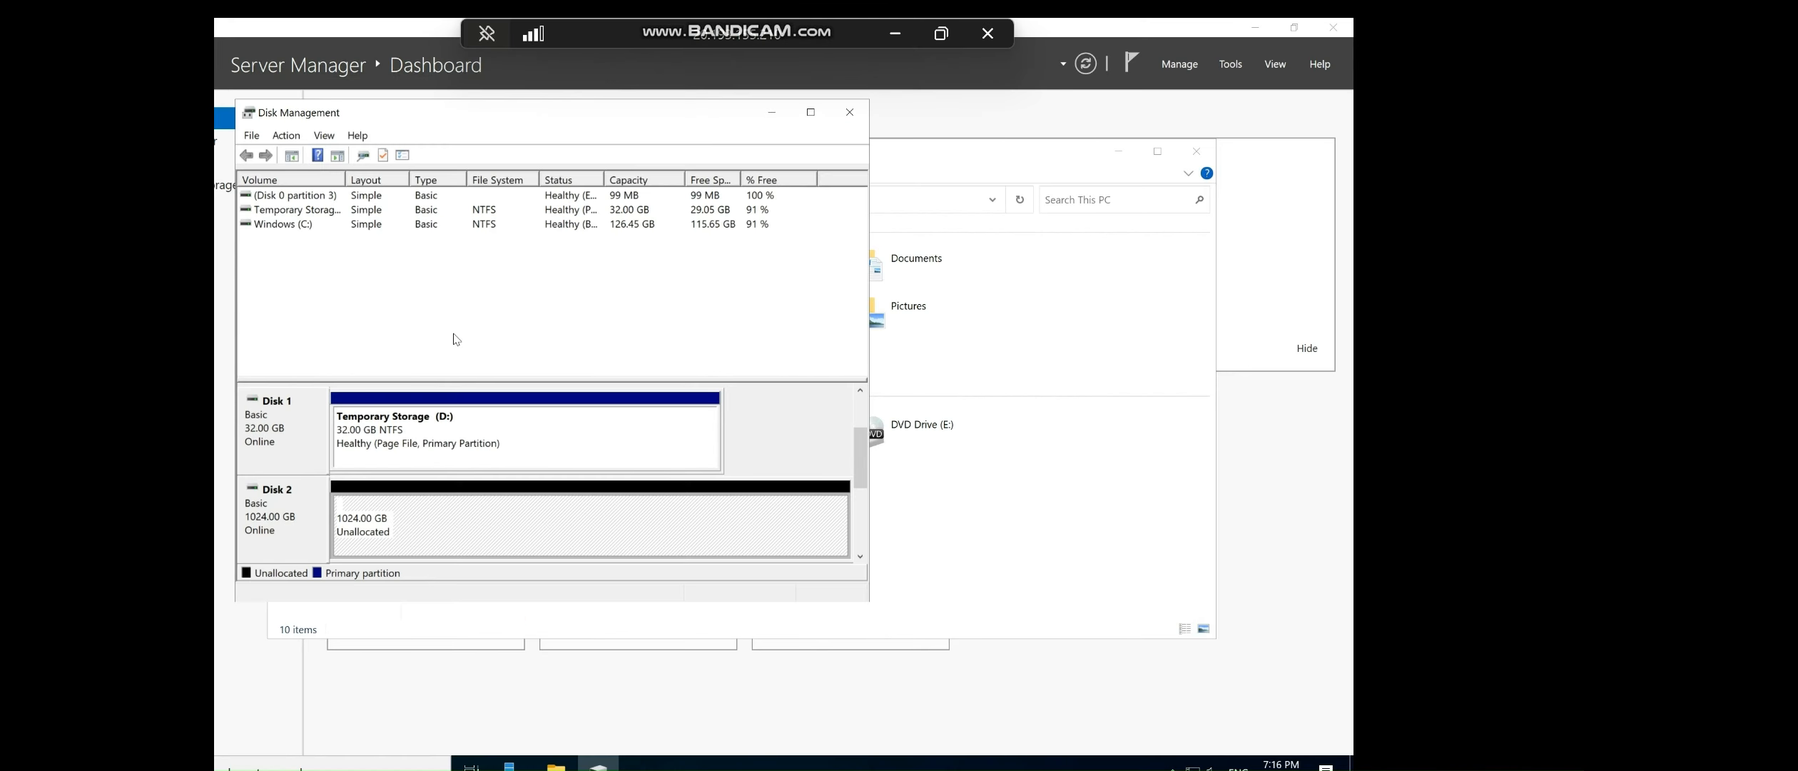
pyautogui.rightClick(297, 512)
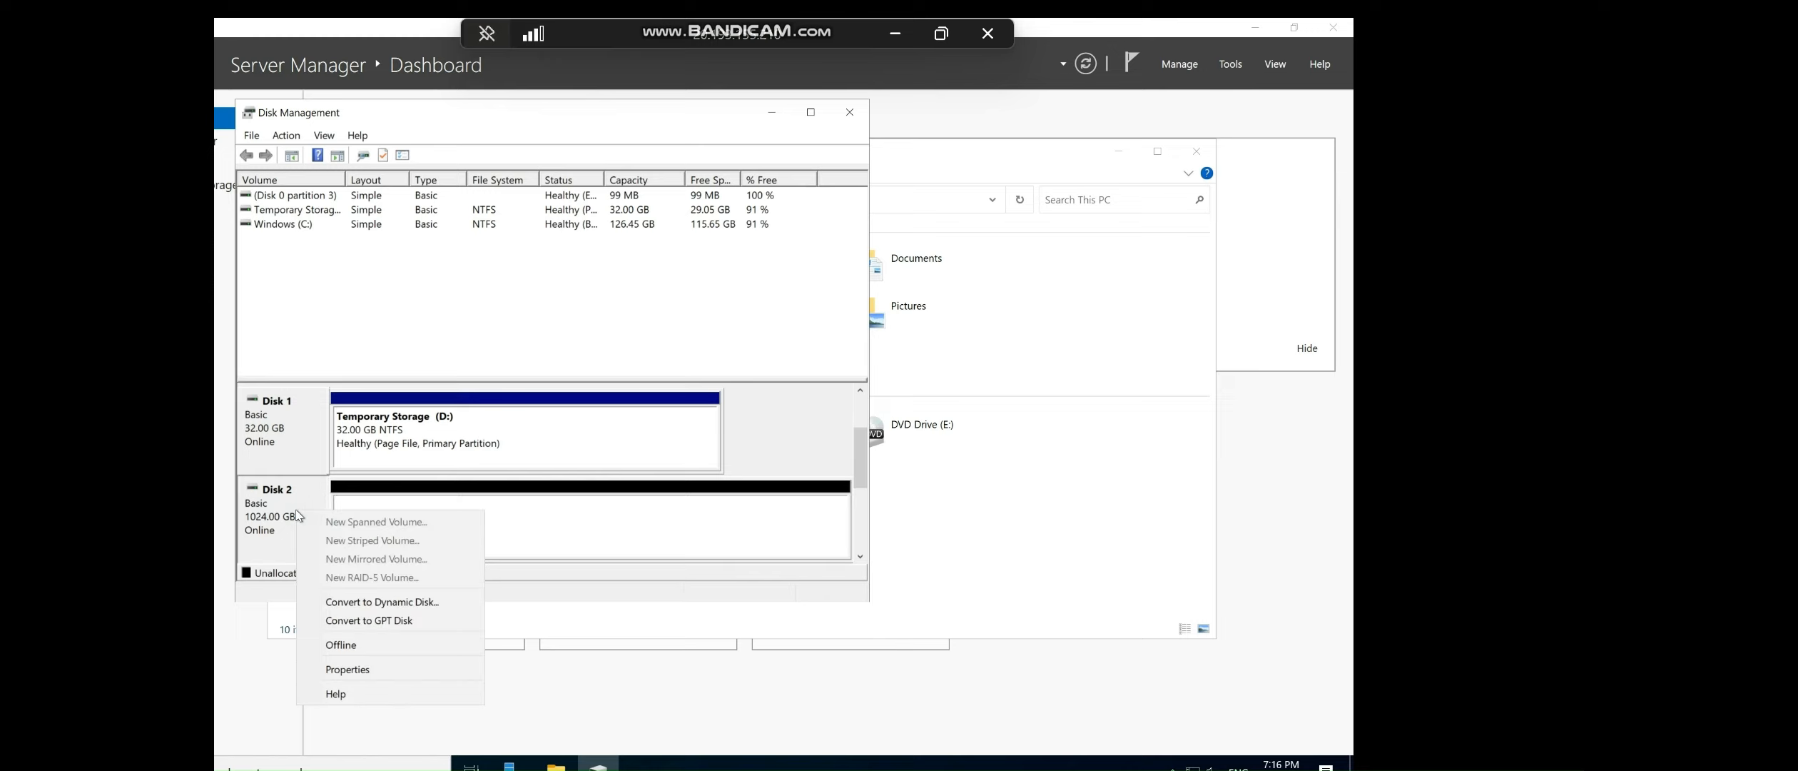
pyautogui.click(505, 518)
pyautogui.click(353, 515)
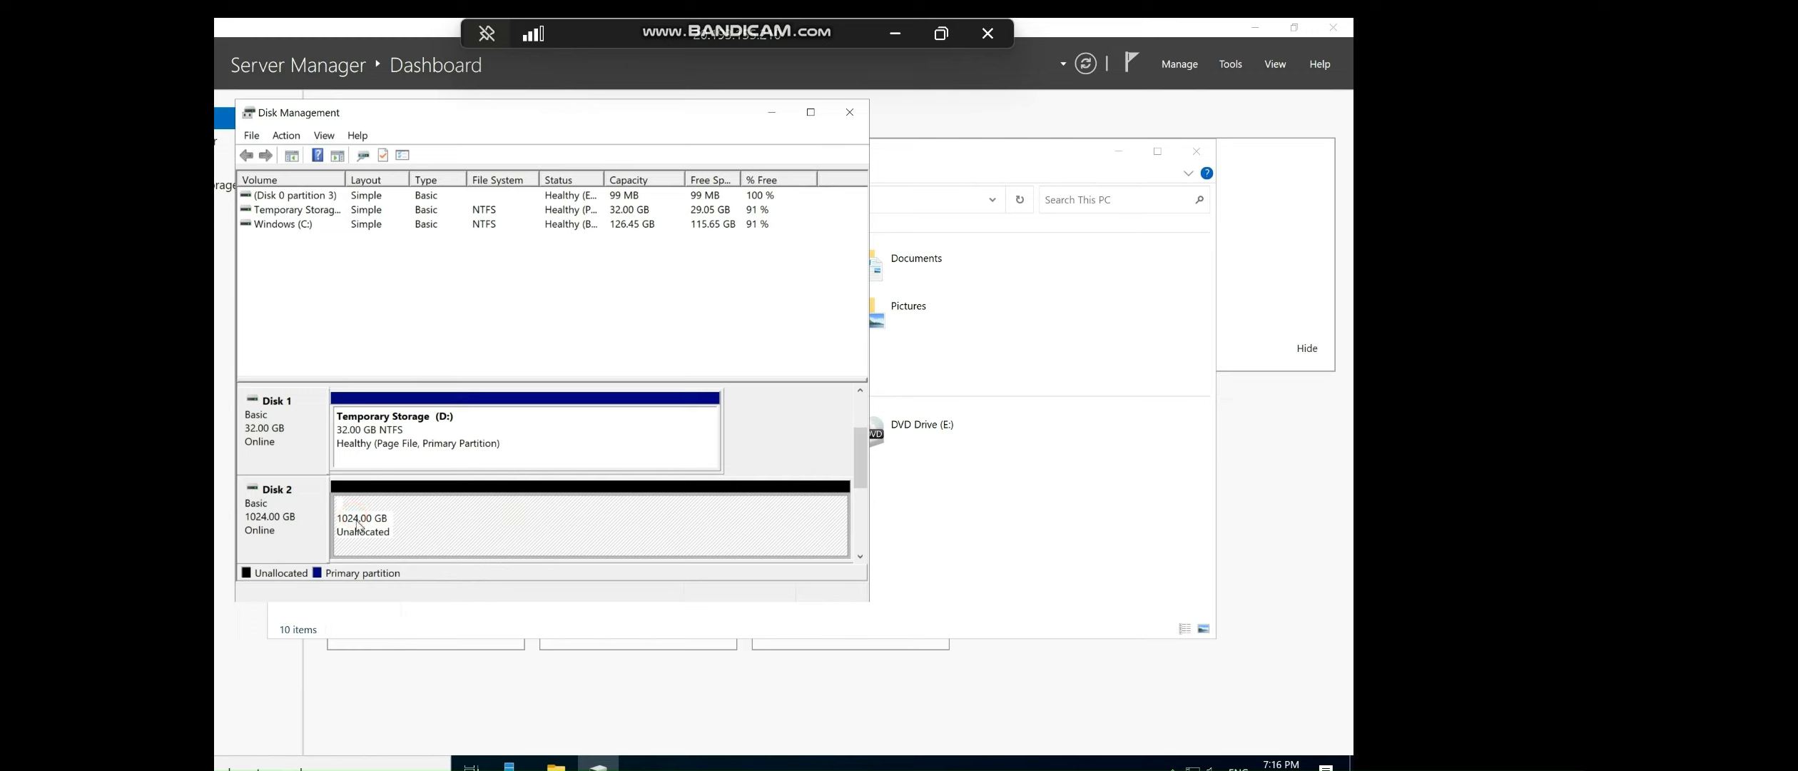
pyautogui.click(317, 506)
pyautogui.rightClick(345, 525)
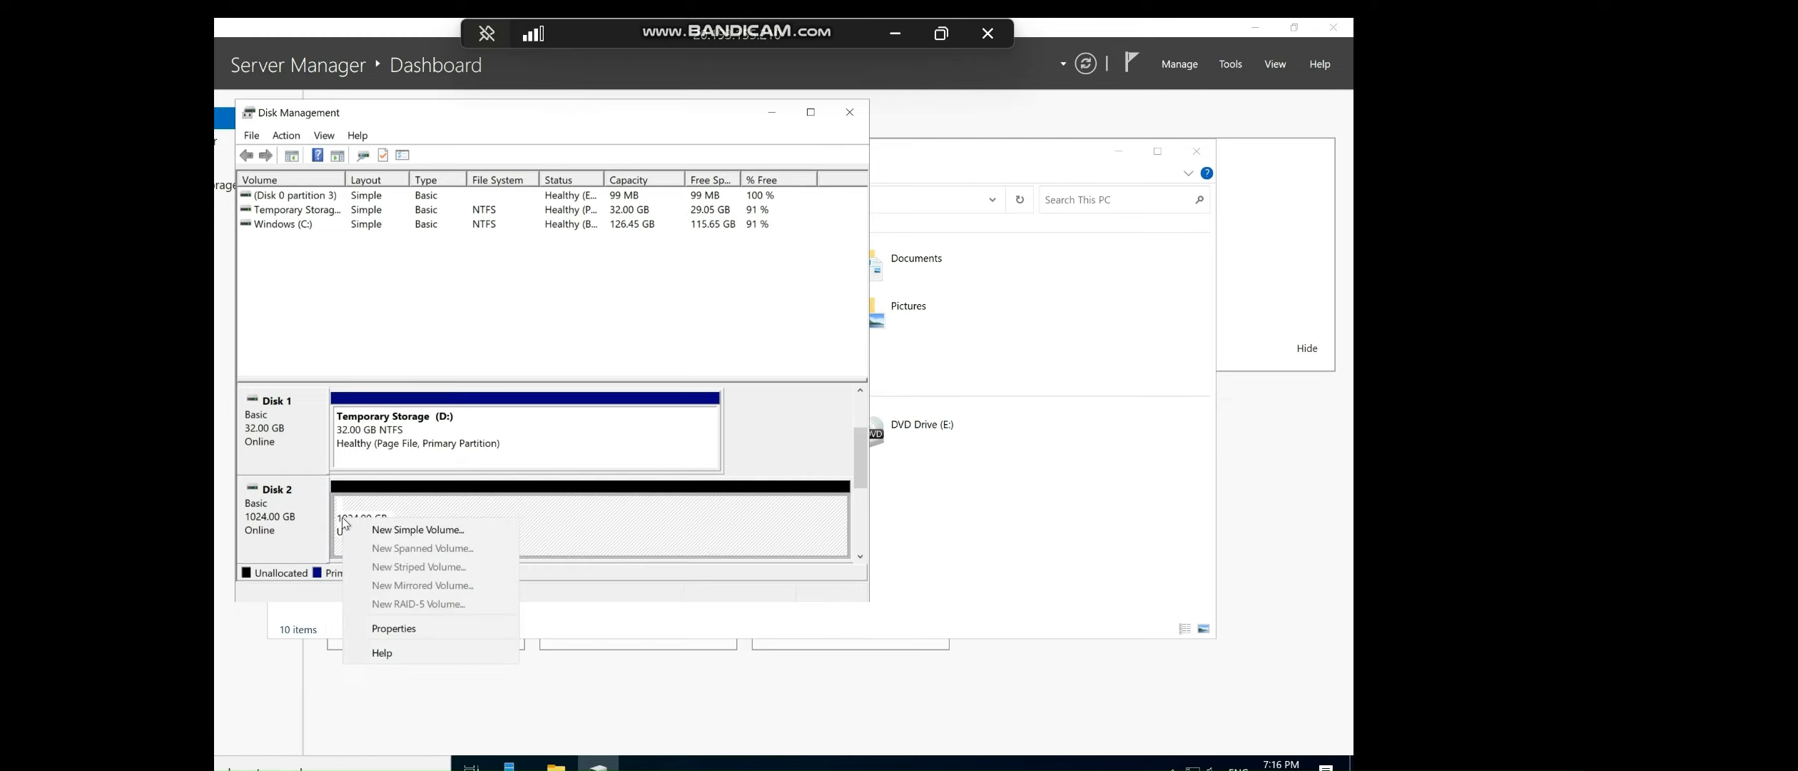
pyautogui.click(369, 534)
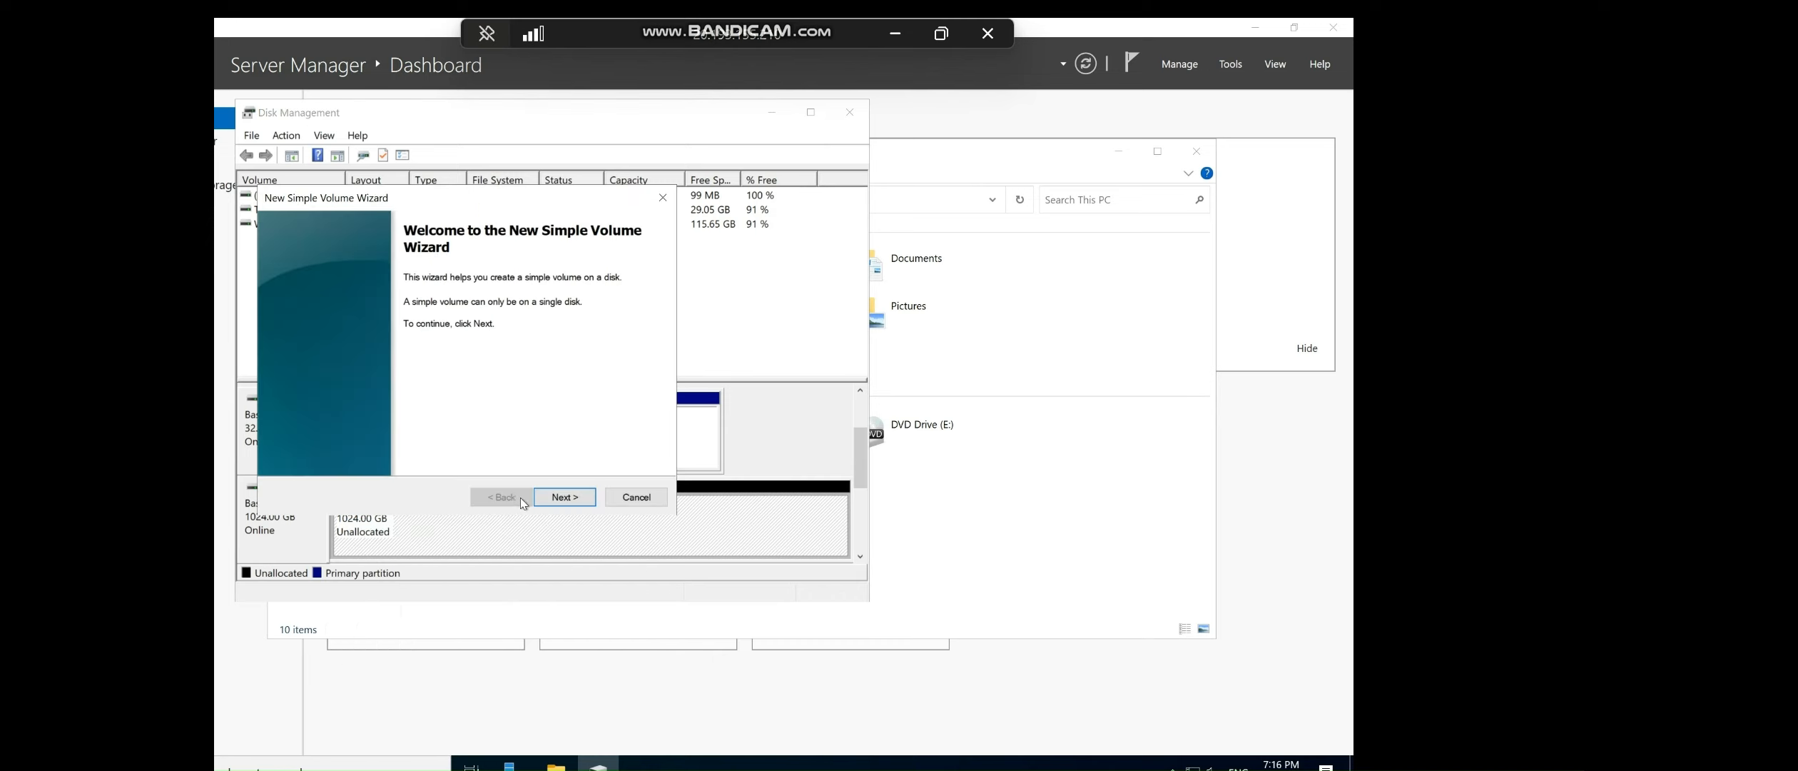
pyautogui.click(555, 497)
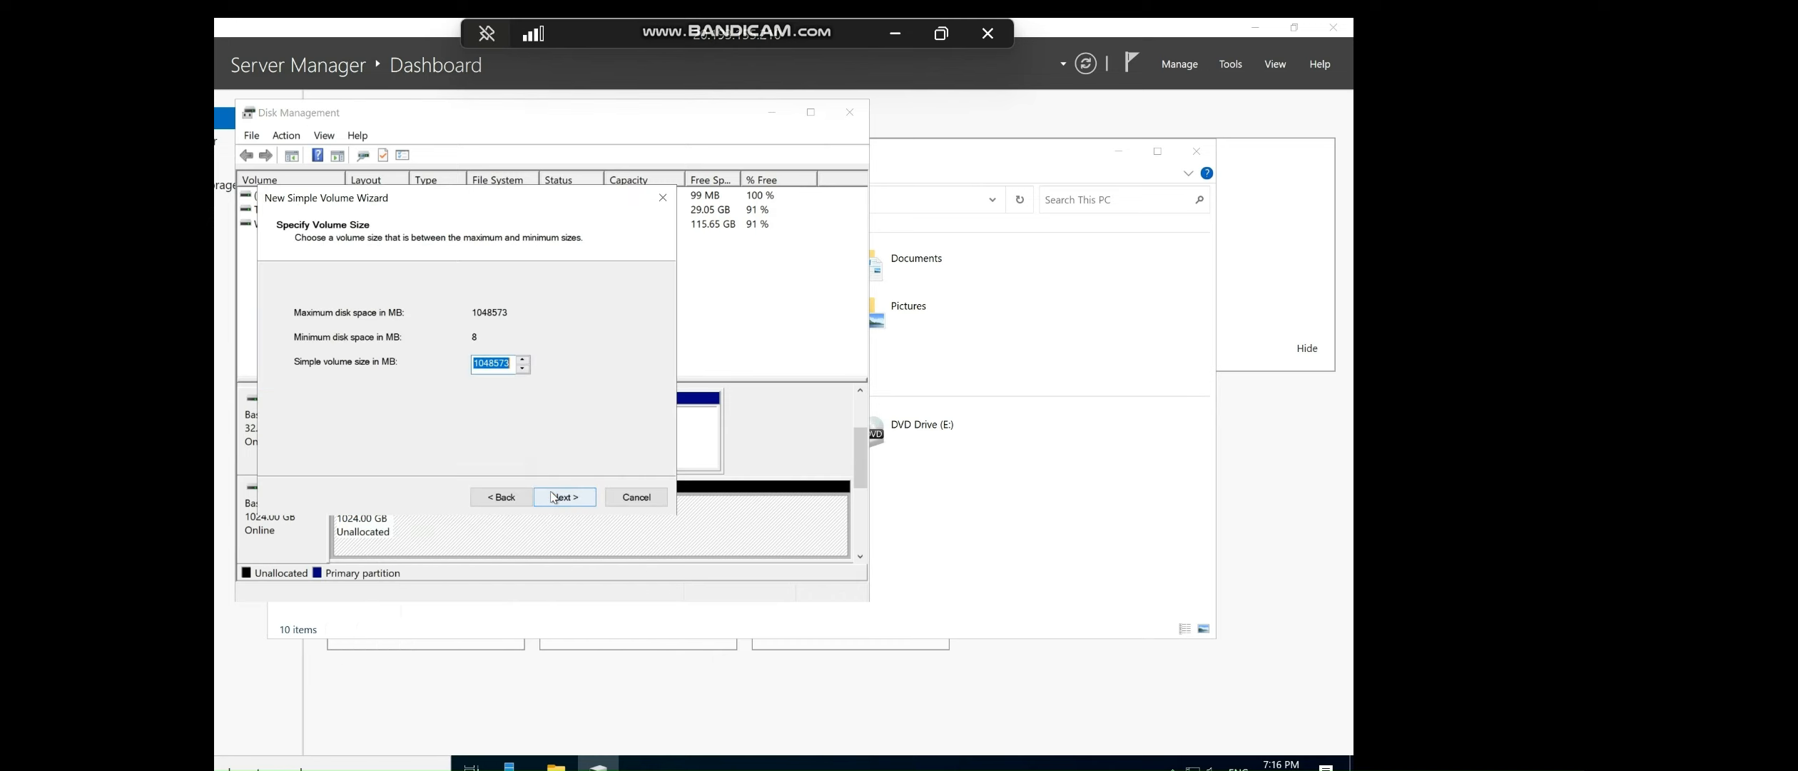
pyautogui.click(554, 497)
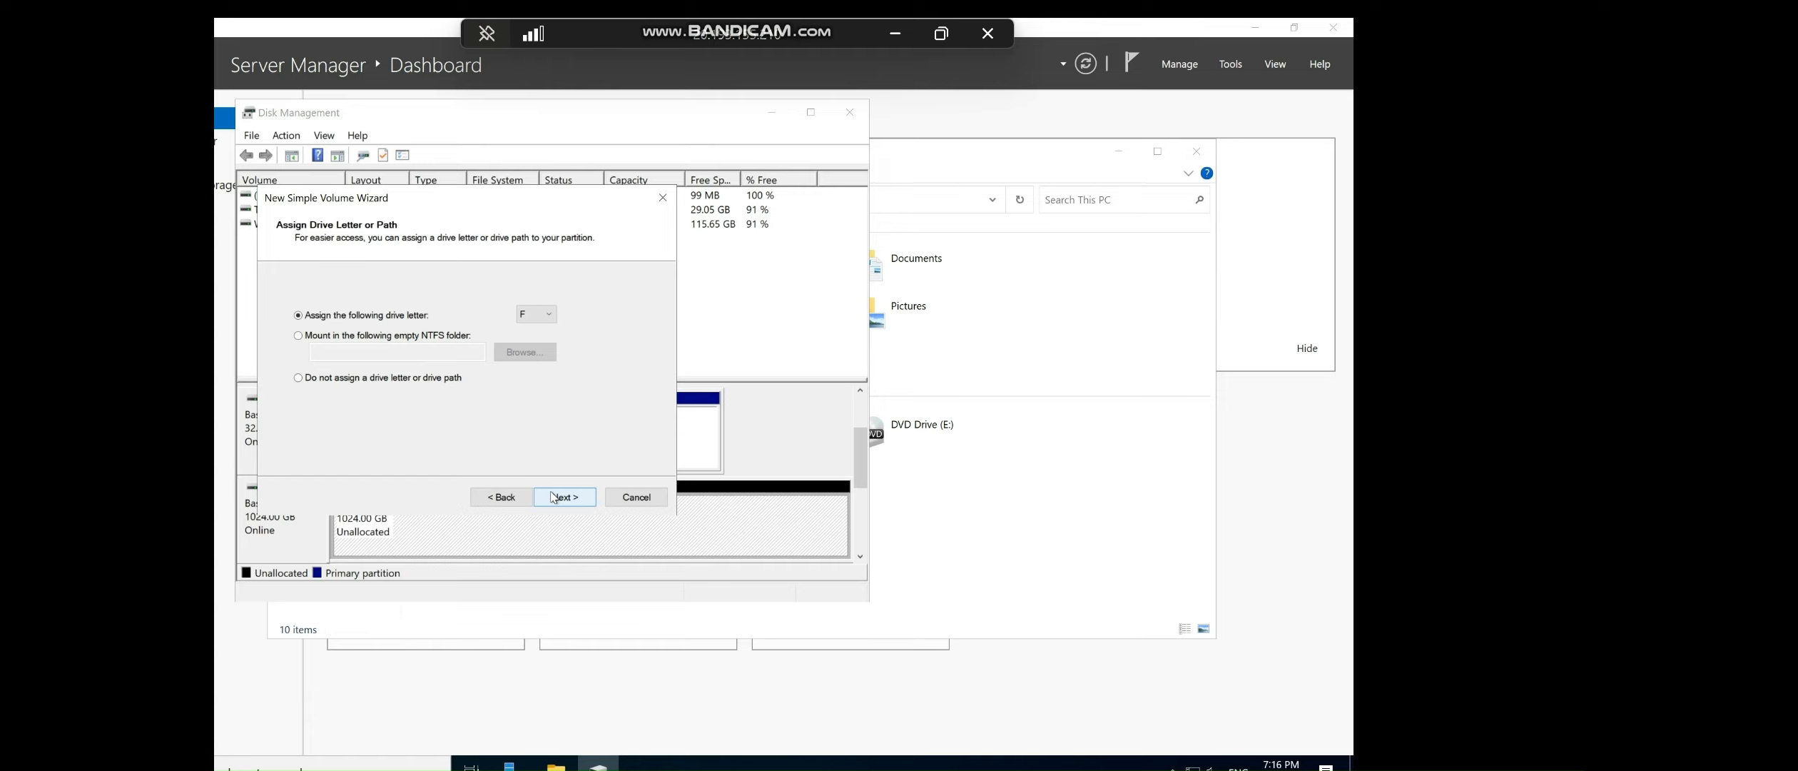
# - Assign drive letter S and finish the volume as a quick-formatted NTFS partition labelled New Volume
pyautogui.click(553, 316)
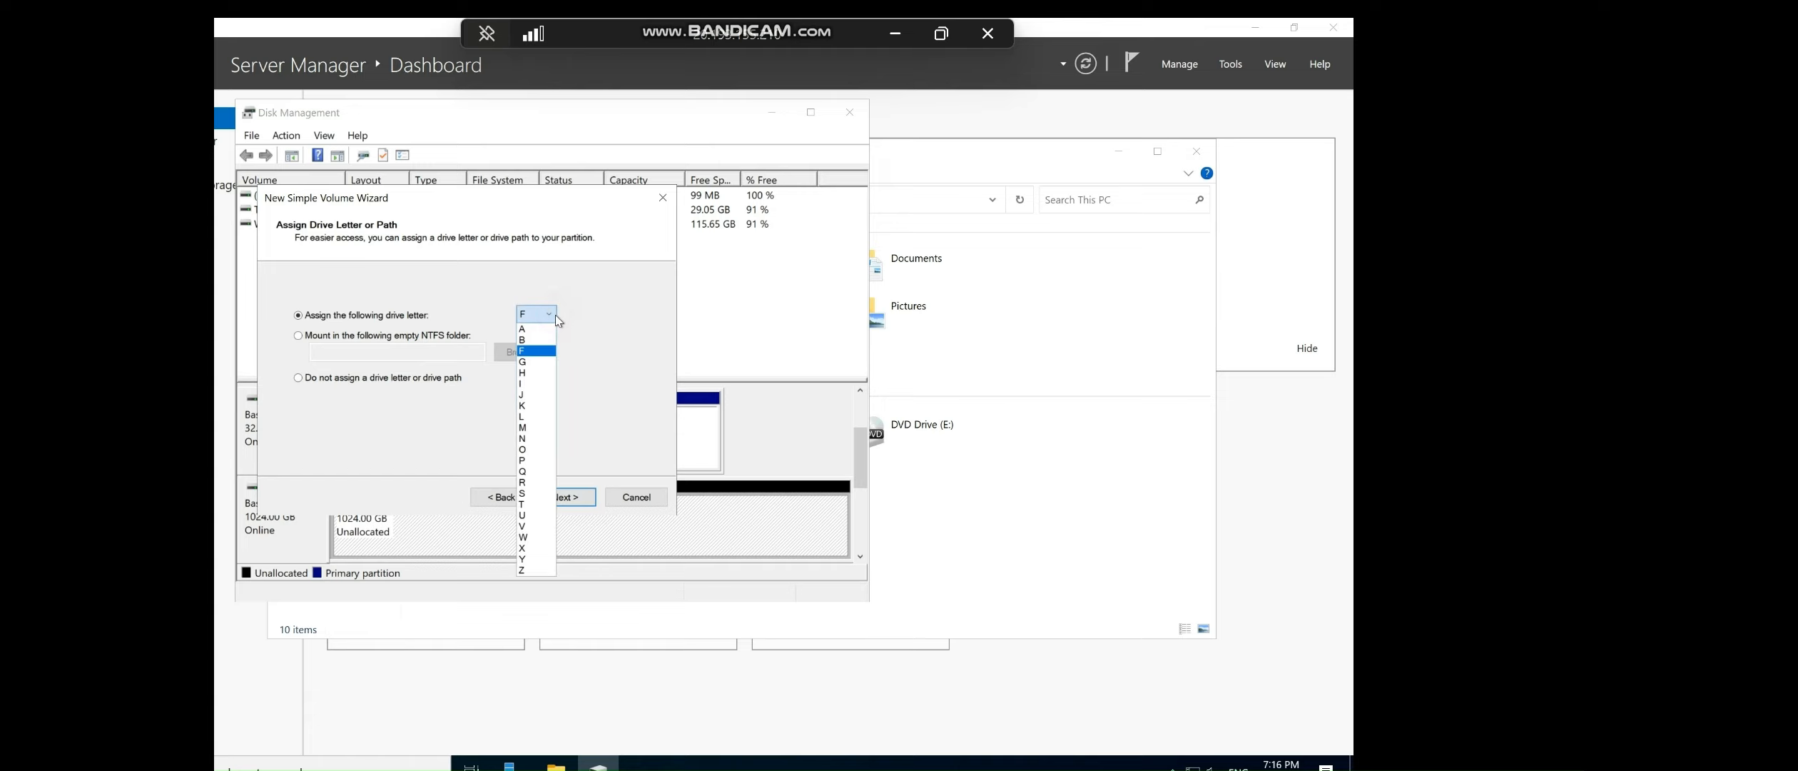
pyautogui.click(532, 493)
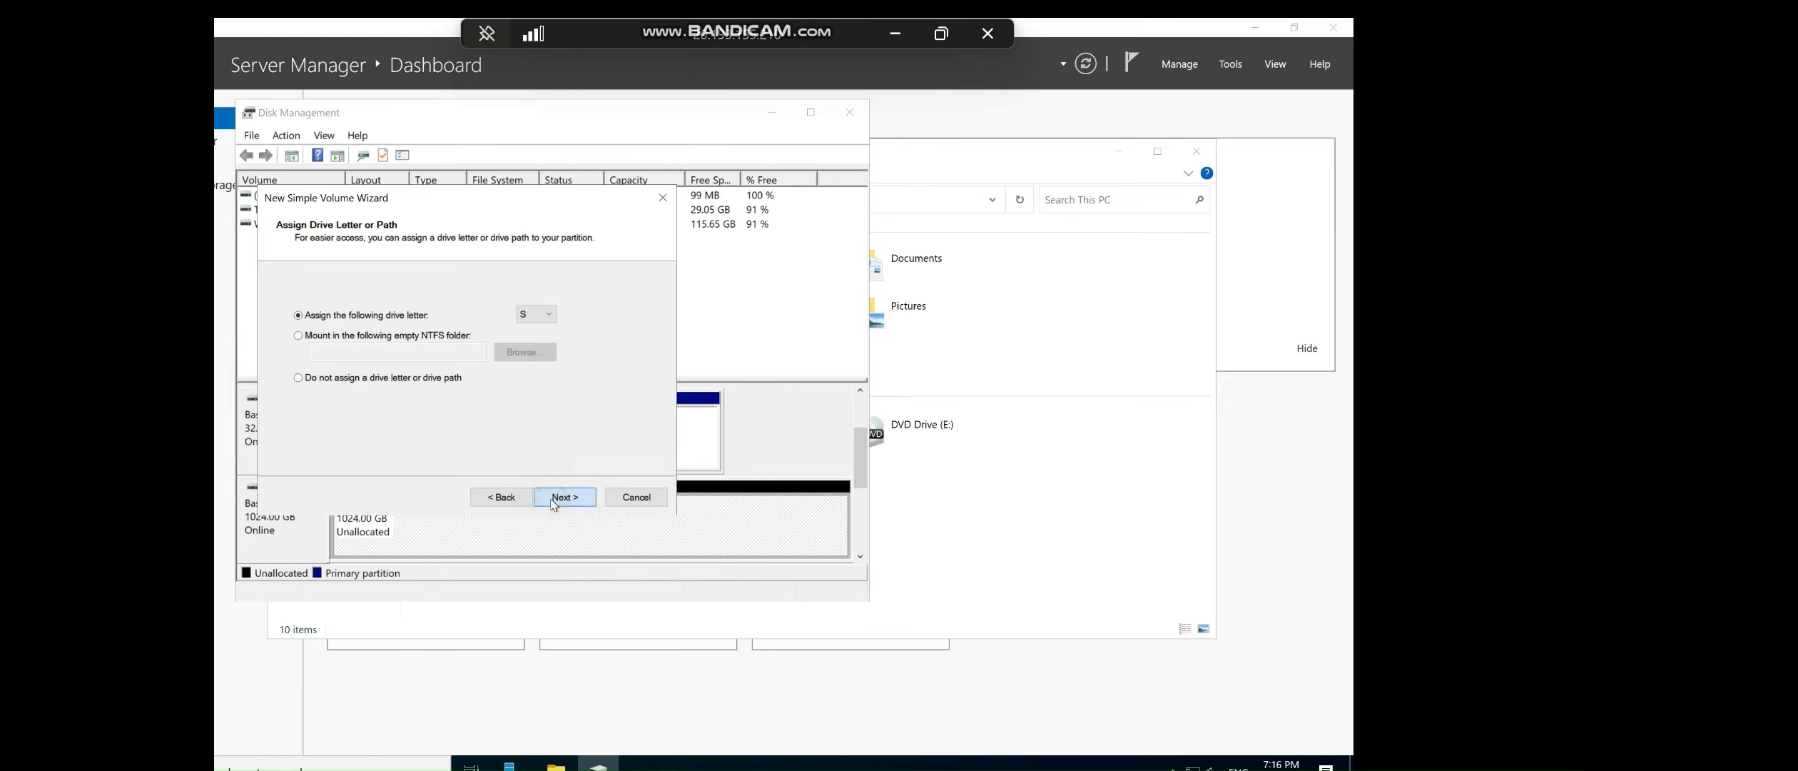
pyautogui.click(555, 501)
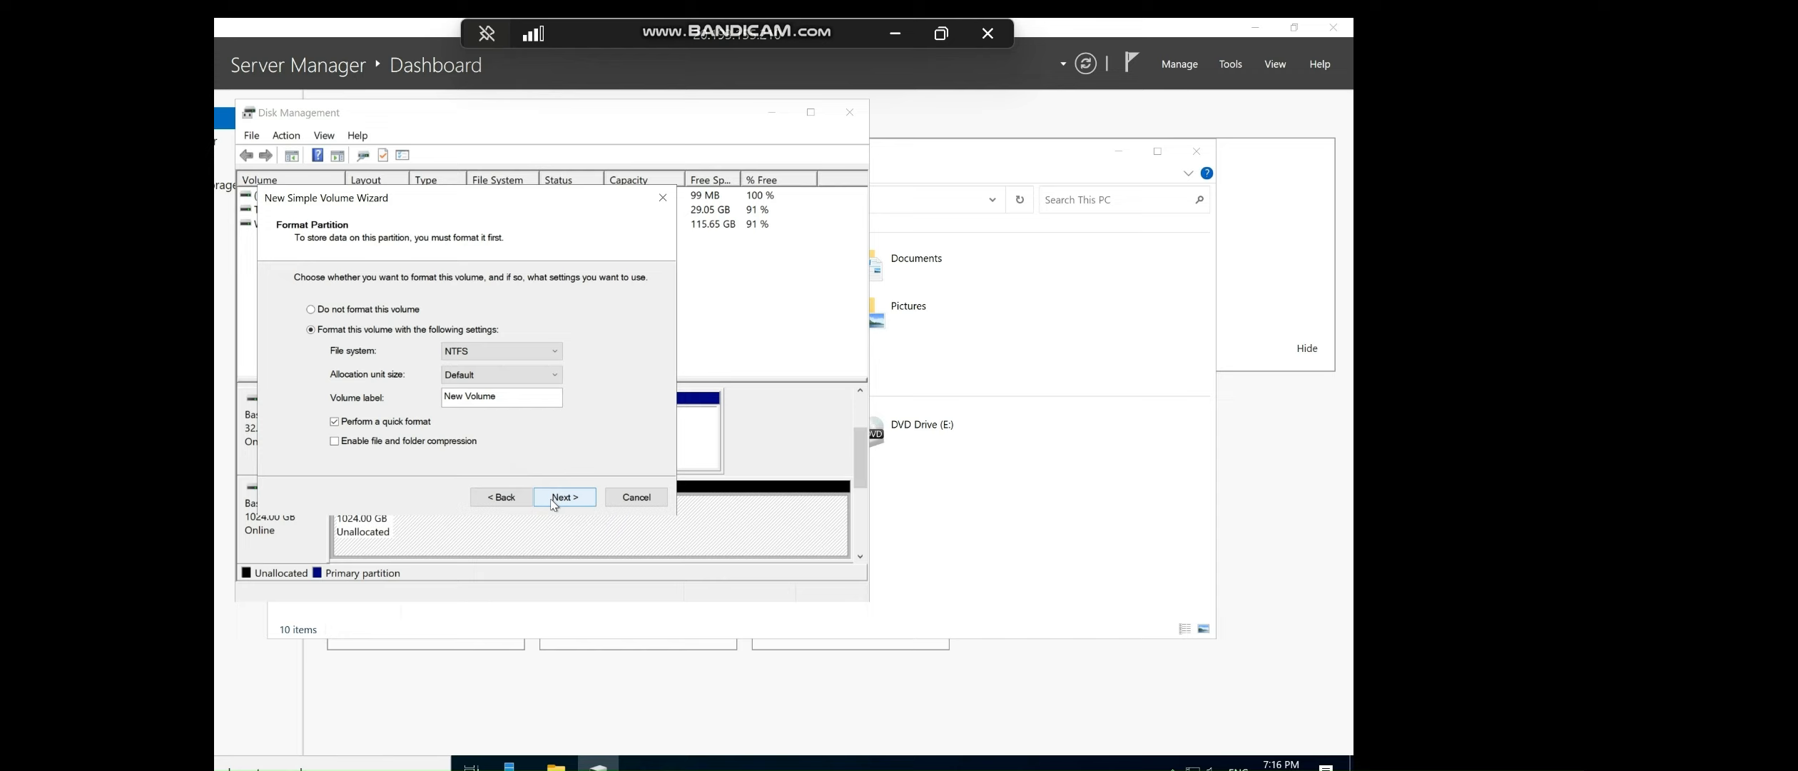
pyautogui.click(554, 500)
pyautogui.click(554, 499)
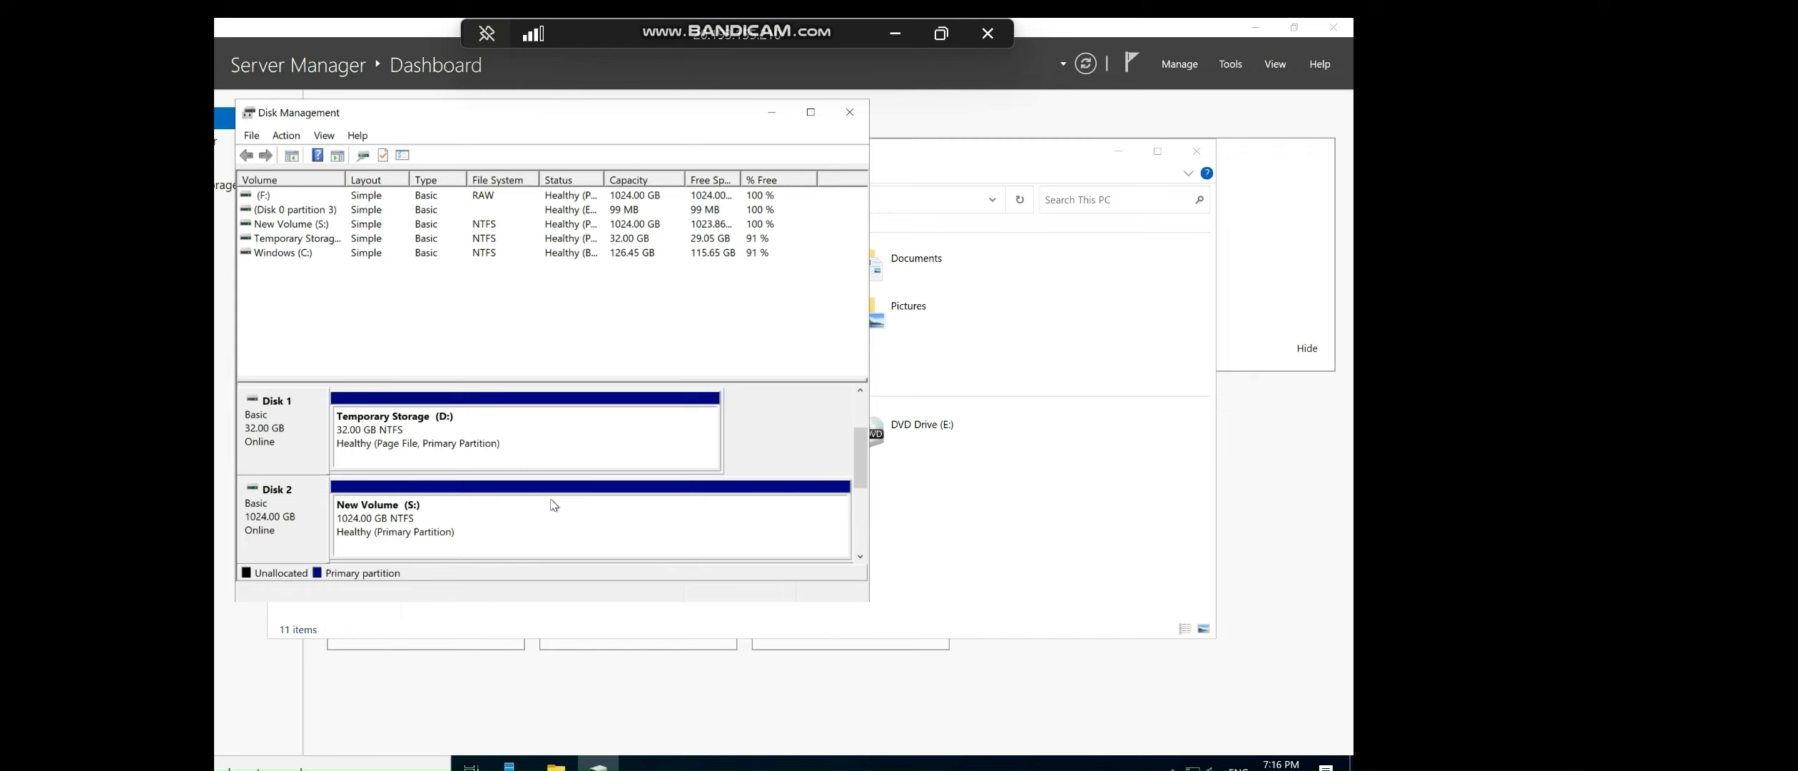
# - Check the New Volume (S:) drive under This PC in File Explorer, dismissing the Server Manager message
pyautogui.click(772, 112)
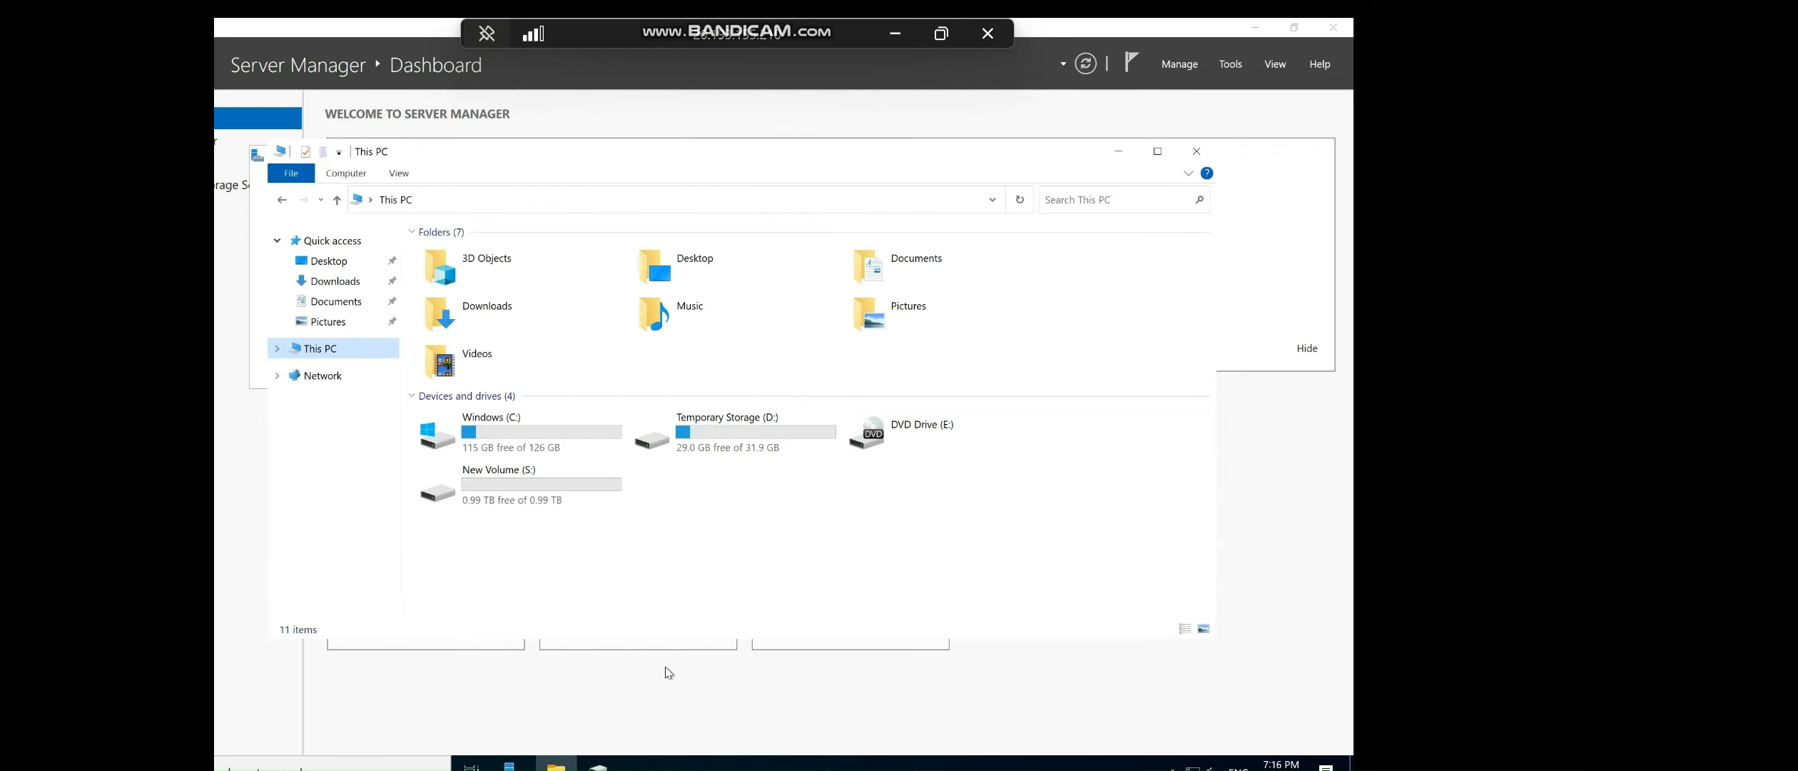
pyautogui.click(561, 763)
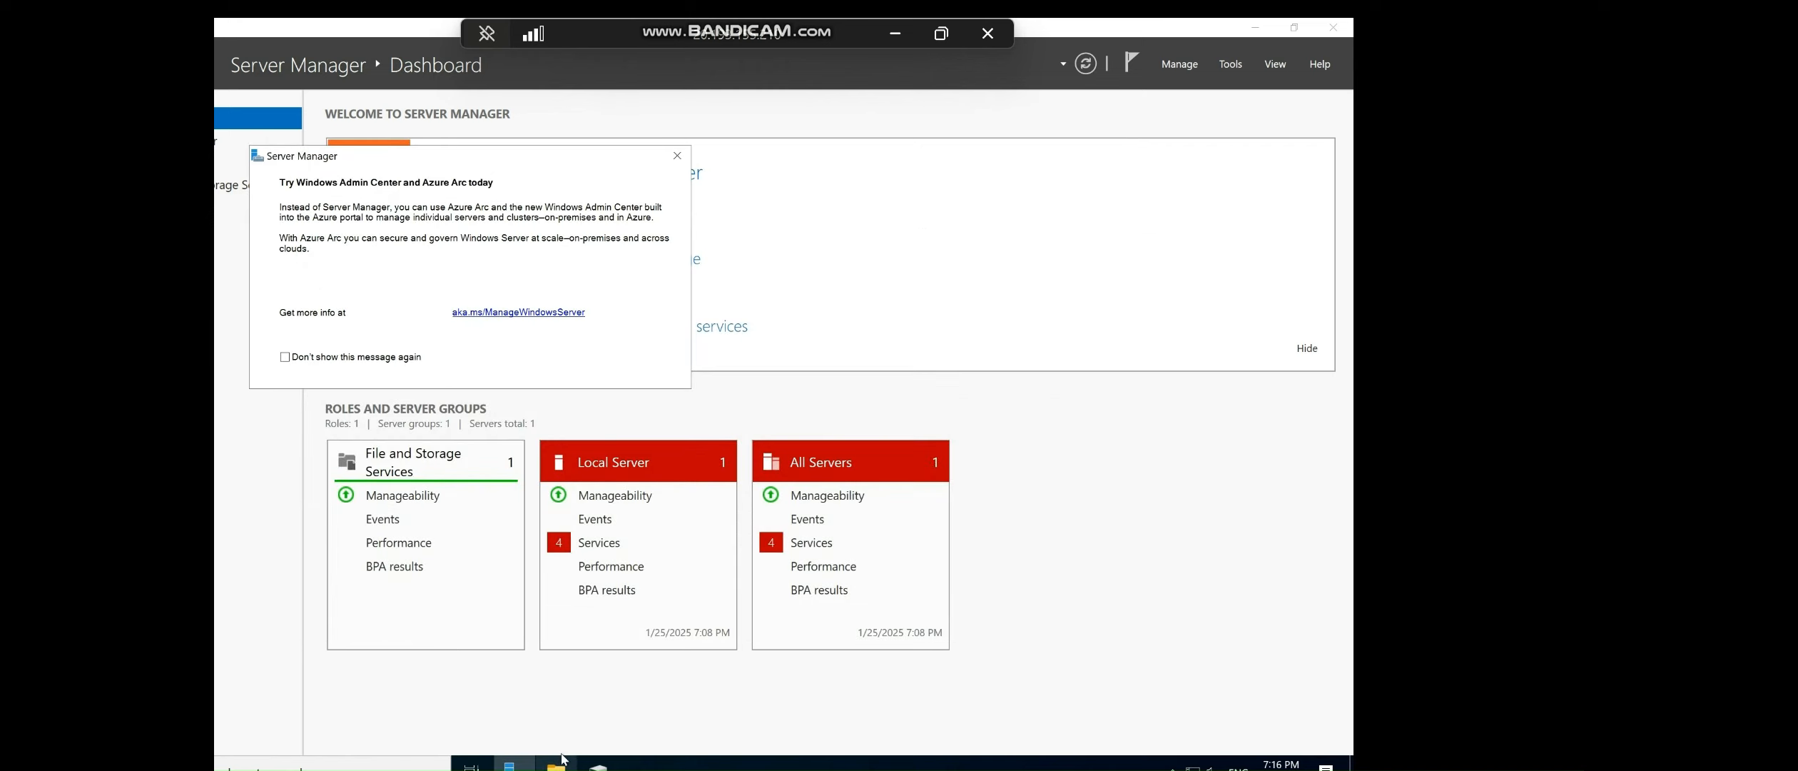
pyautogui.click(677, 157)
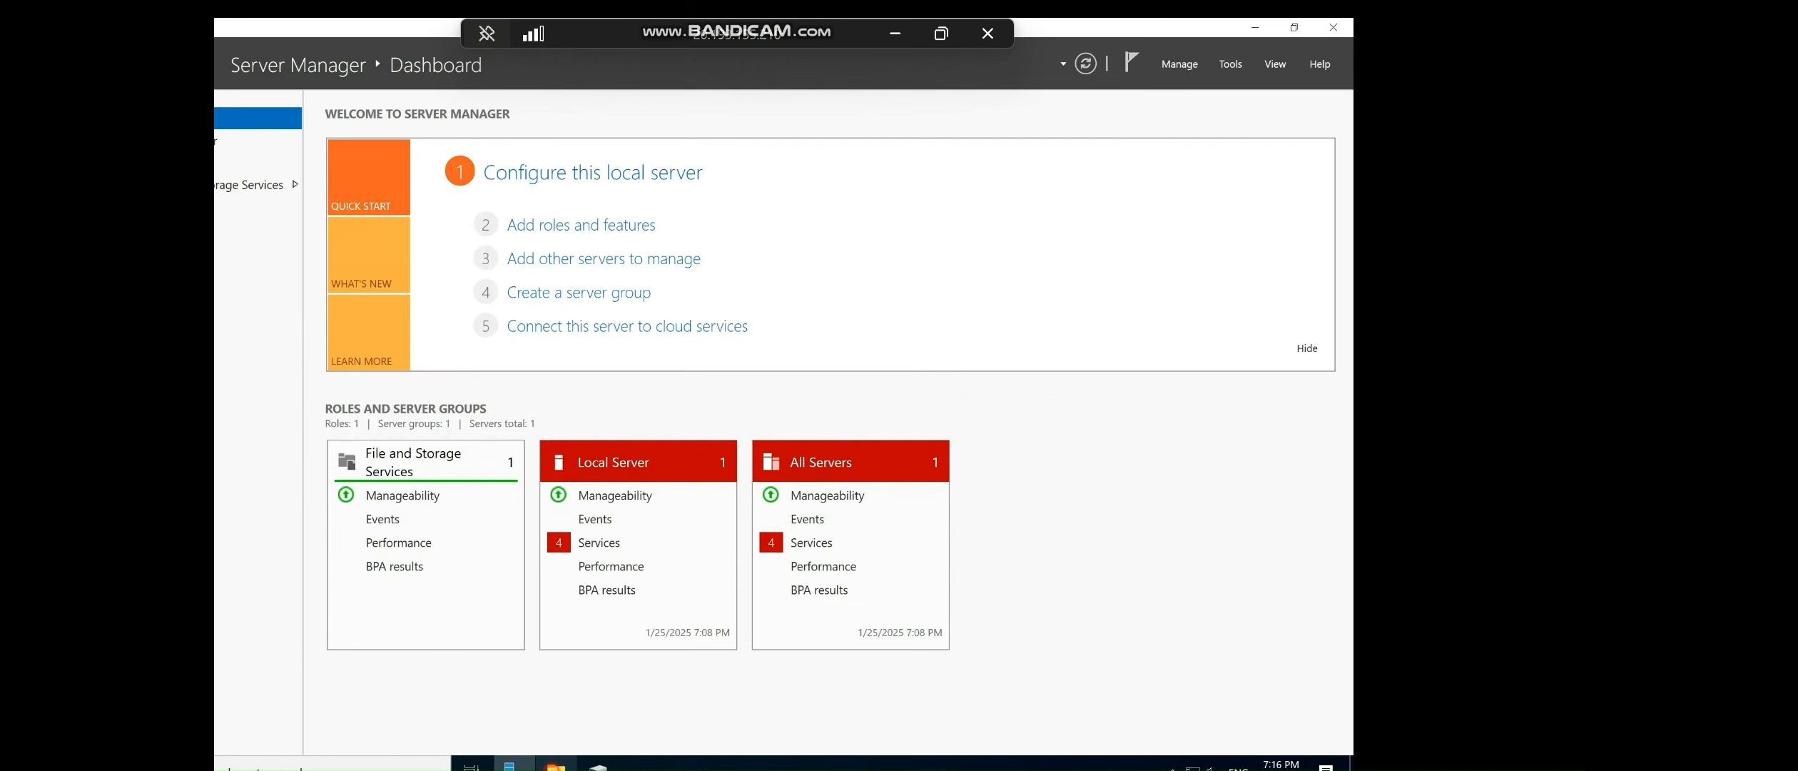
pyautogui.click(556, 765)
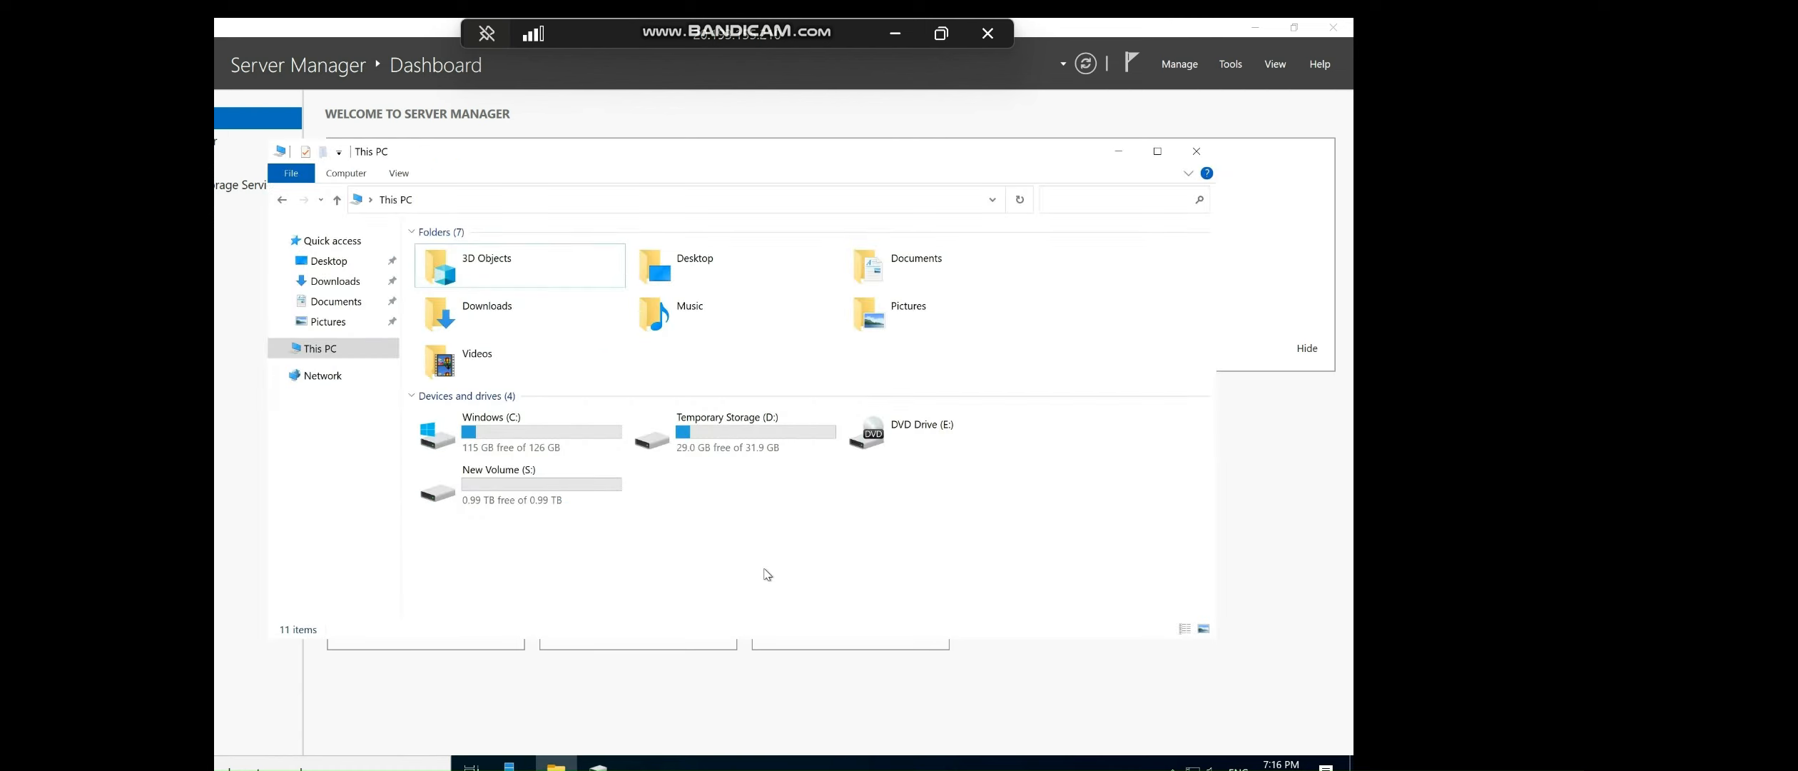
pyautogui.click(578, 487)
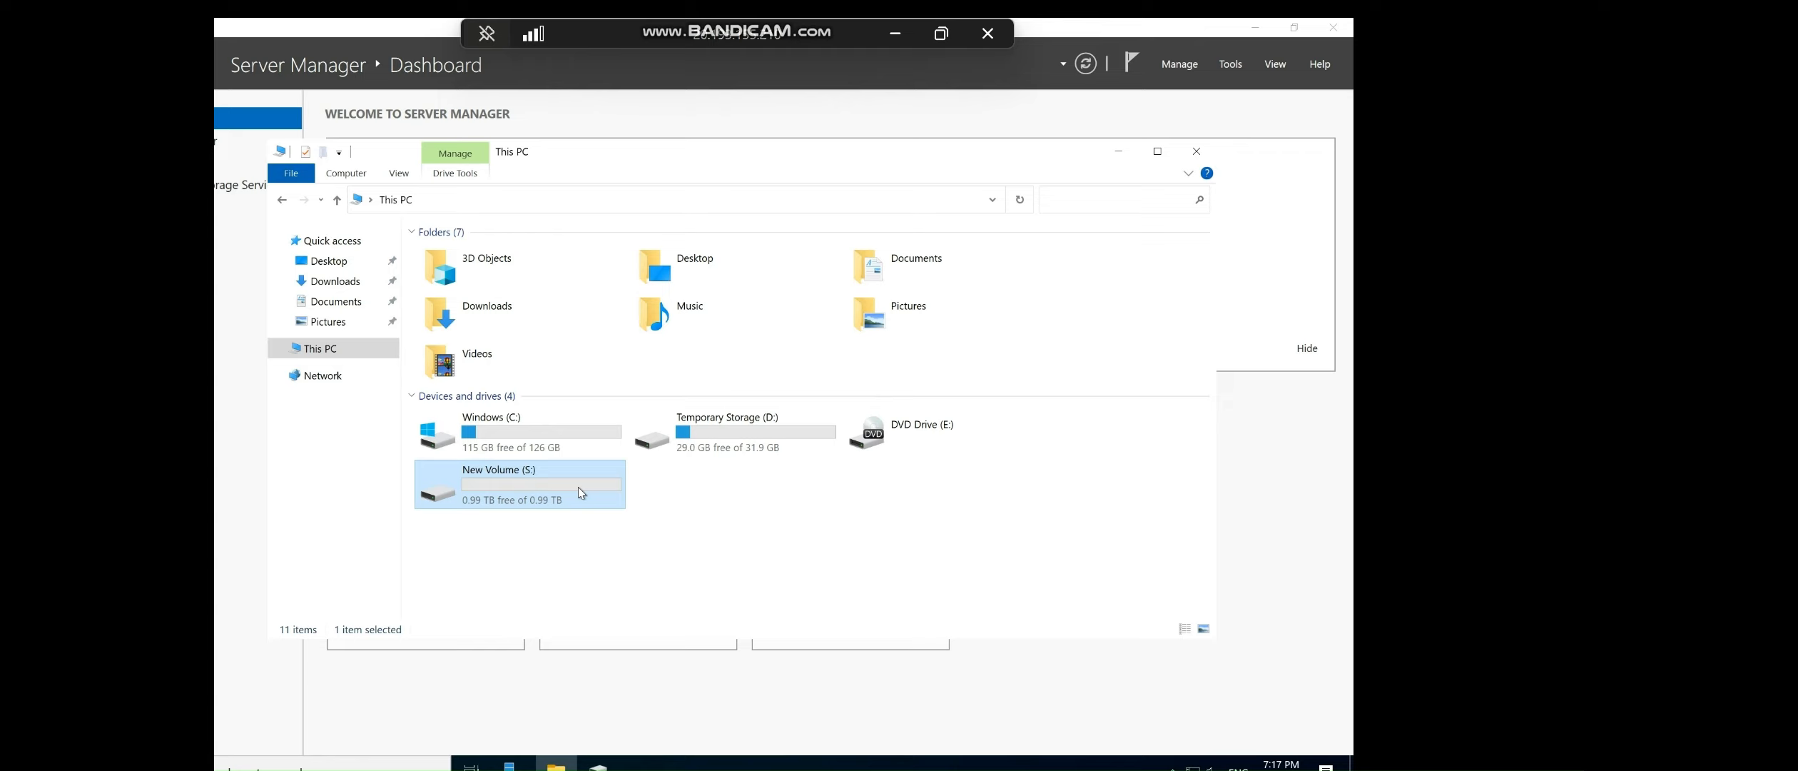
# - Leave the vm2 remote session and switch back to the virtual machines list in the Azure portal
pyautogui.click(901, 39)
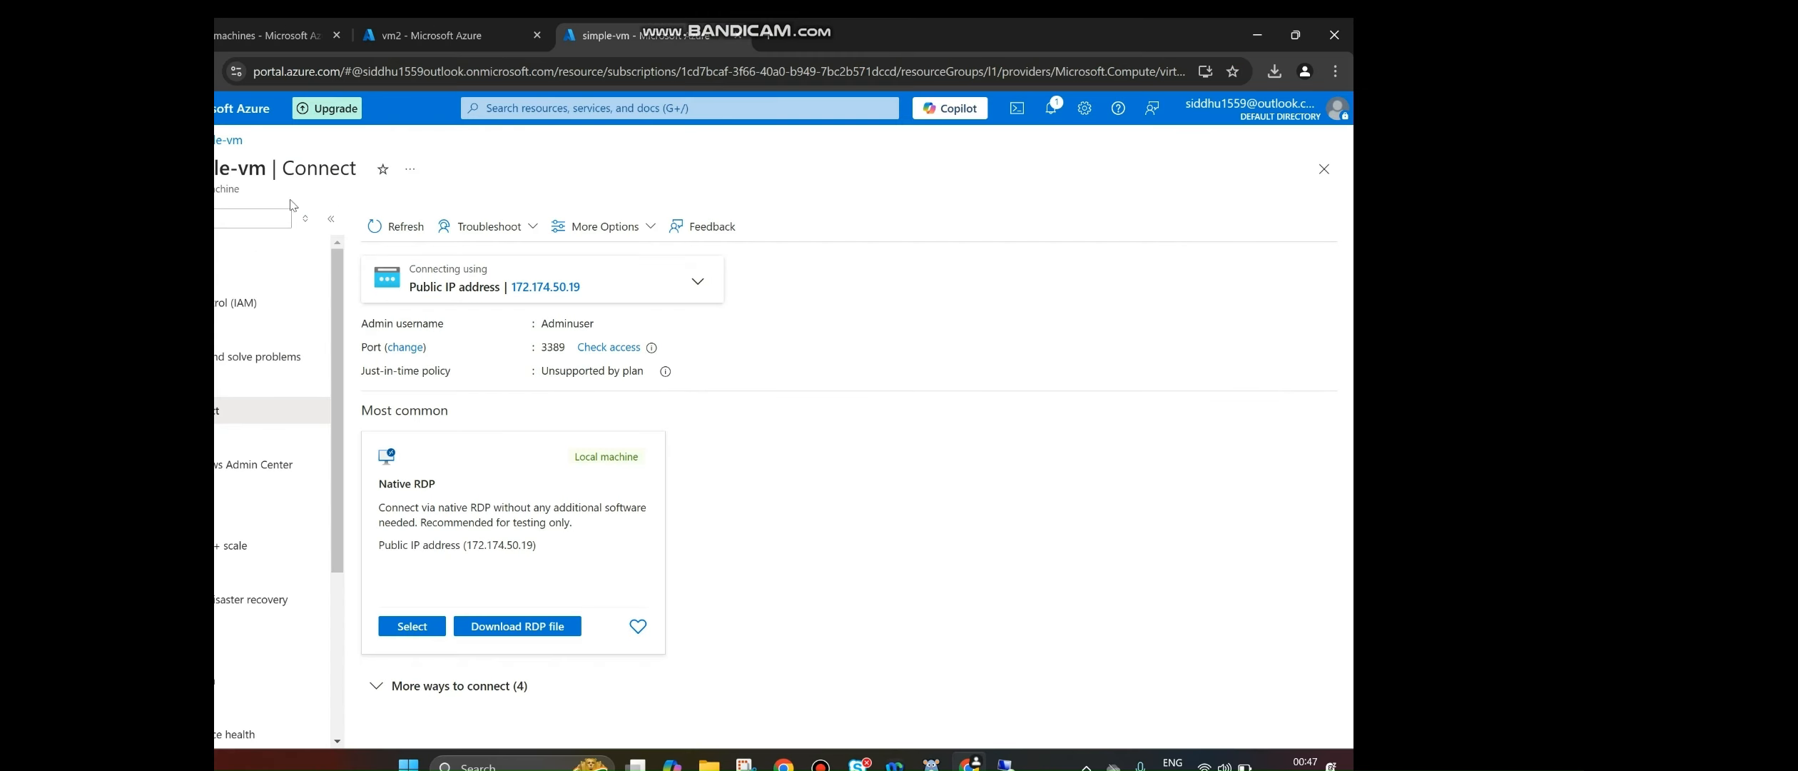
pyautogui.click(271, 35)
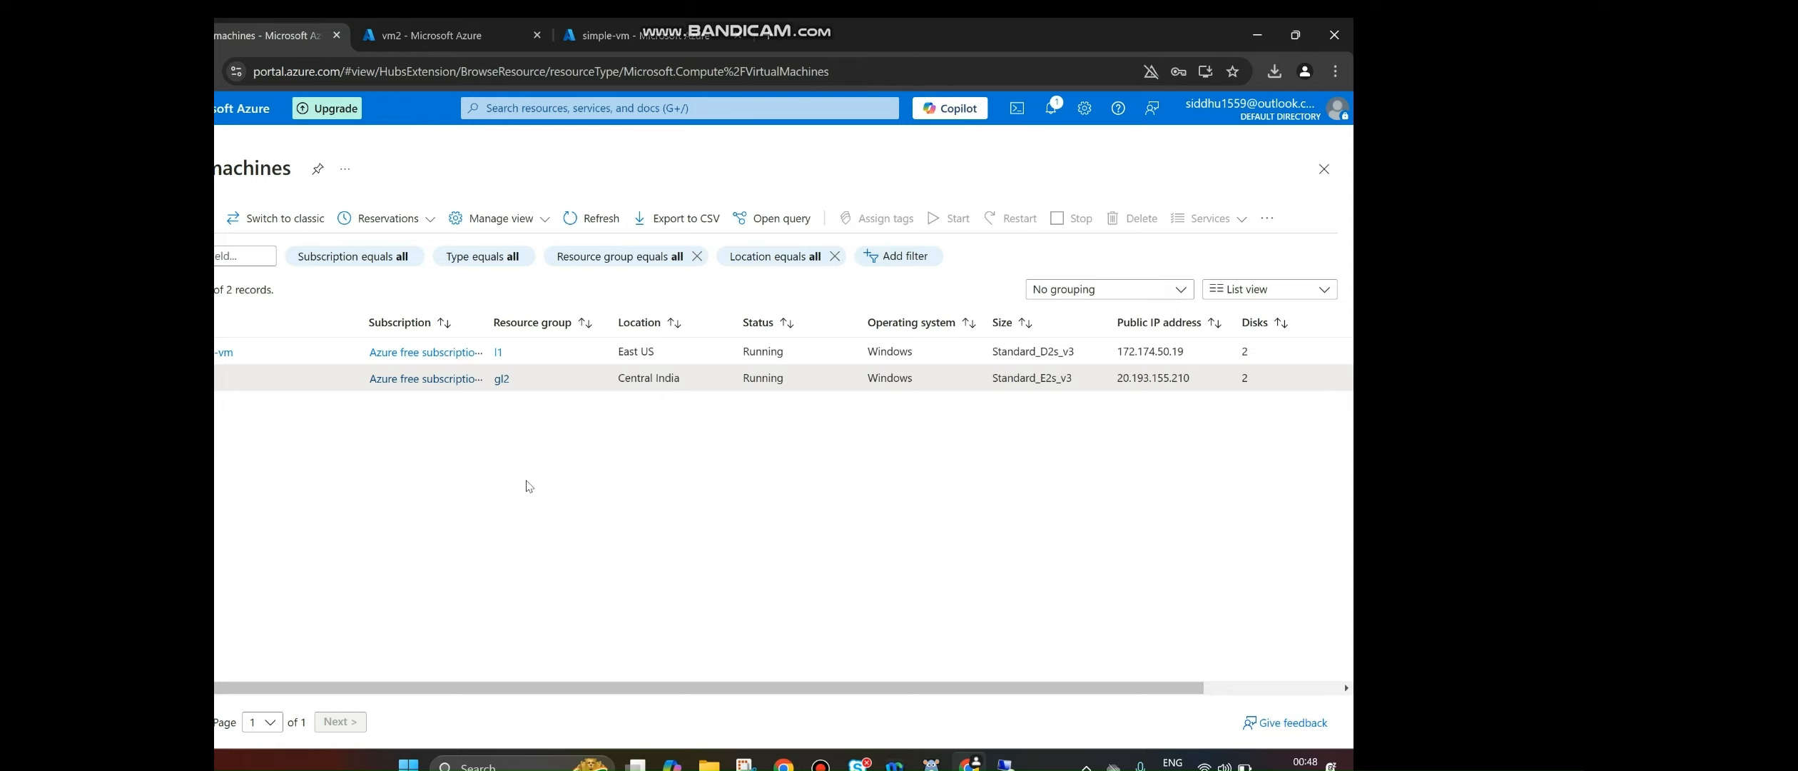
# - Check the overview of the simple-vm virtual machine and return to the portal home page
pyautogui.click(223, 352)
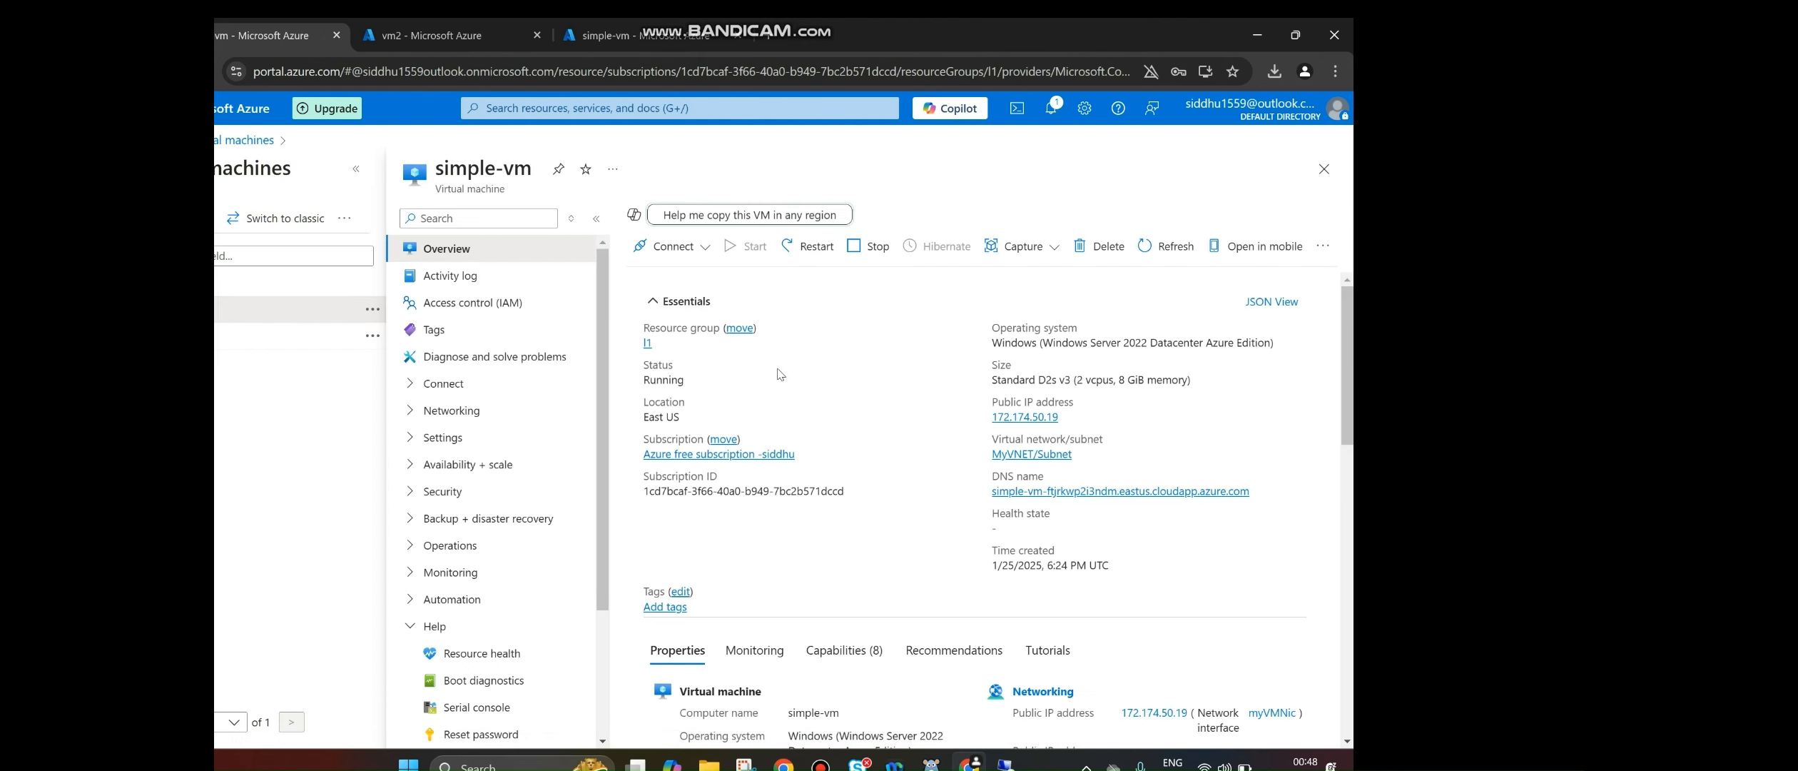
pyautogui.click(1324, 168)
pyautogui.click(135, 140)
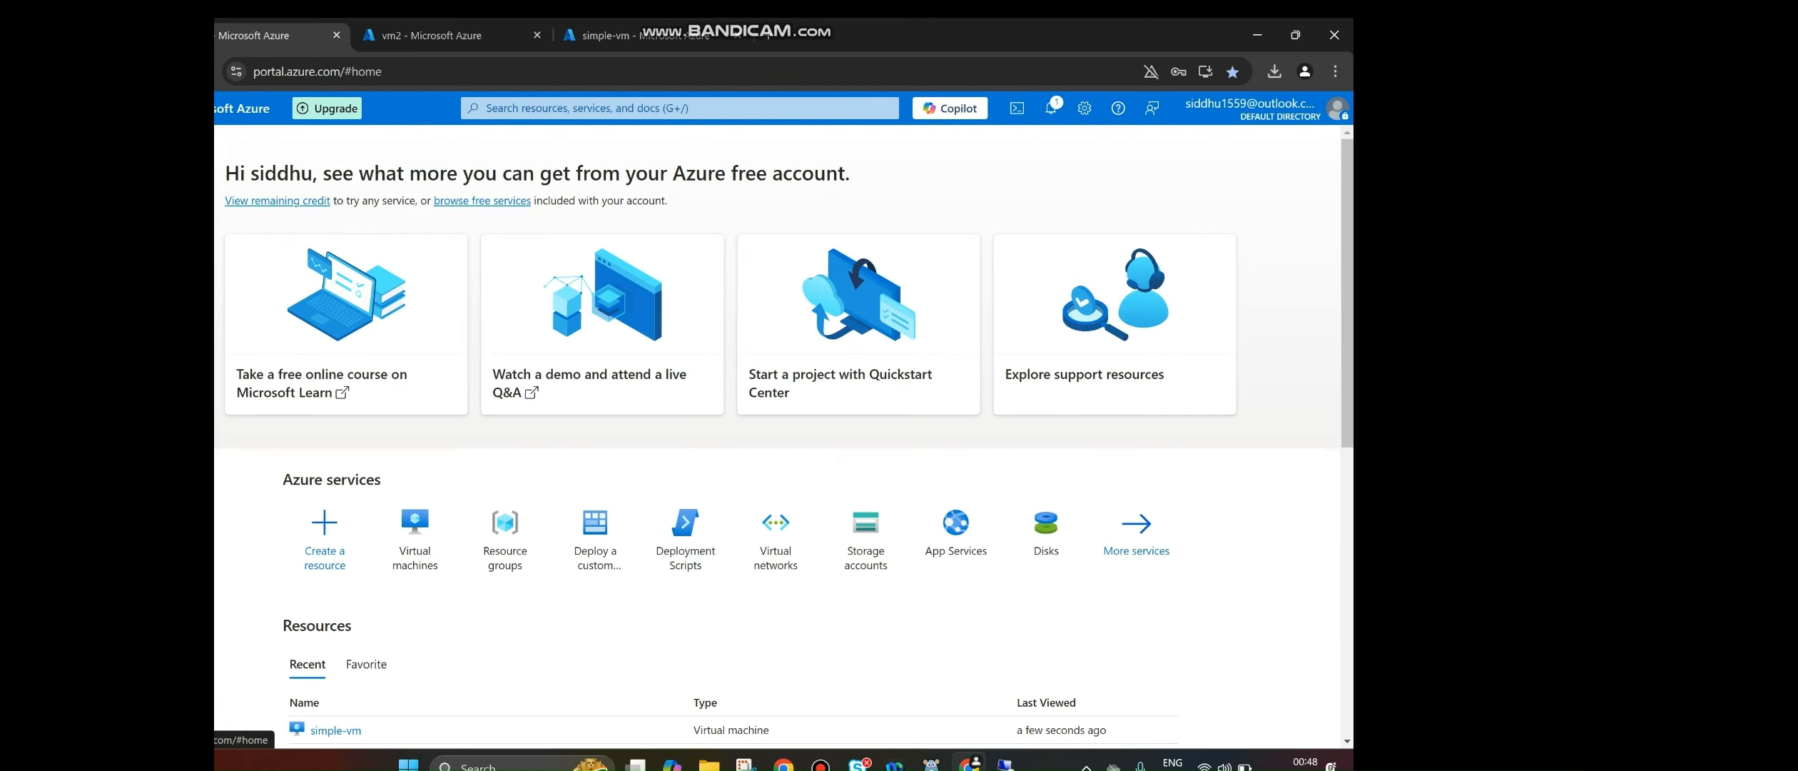
# - Select simple-vm in the resource group l1 and start moving it to another resource group
pyautogui.click(498, 534)
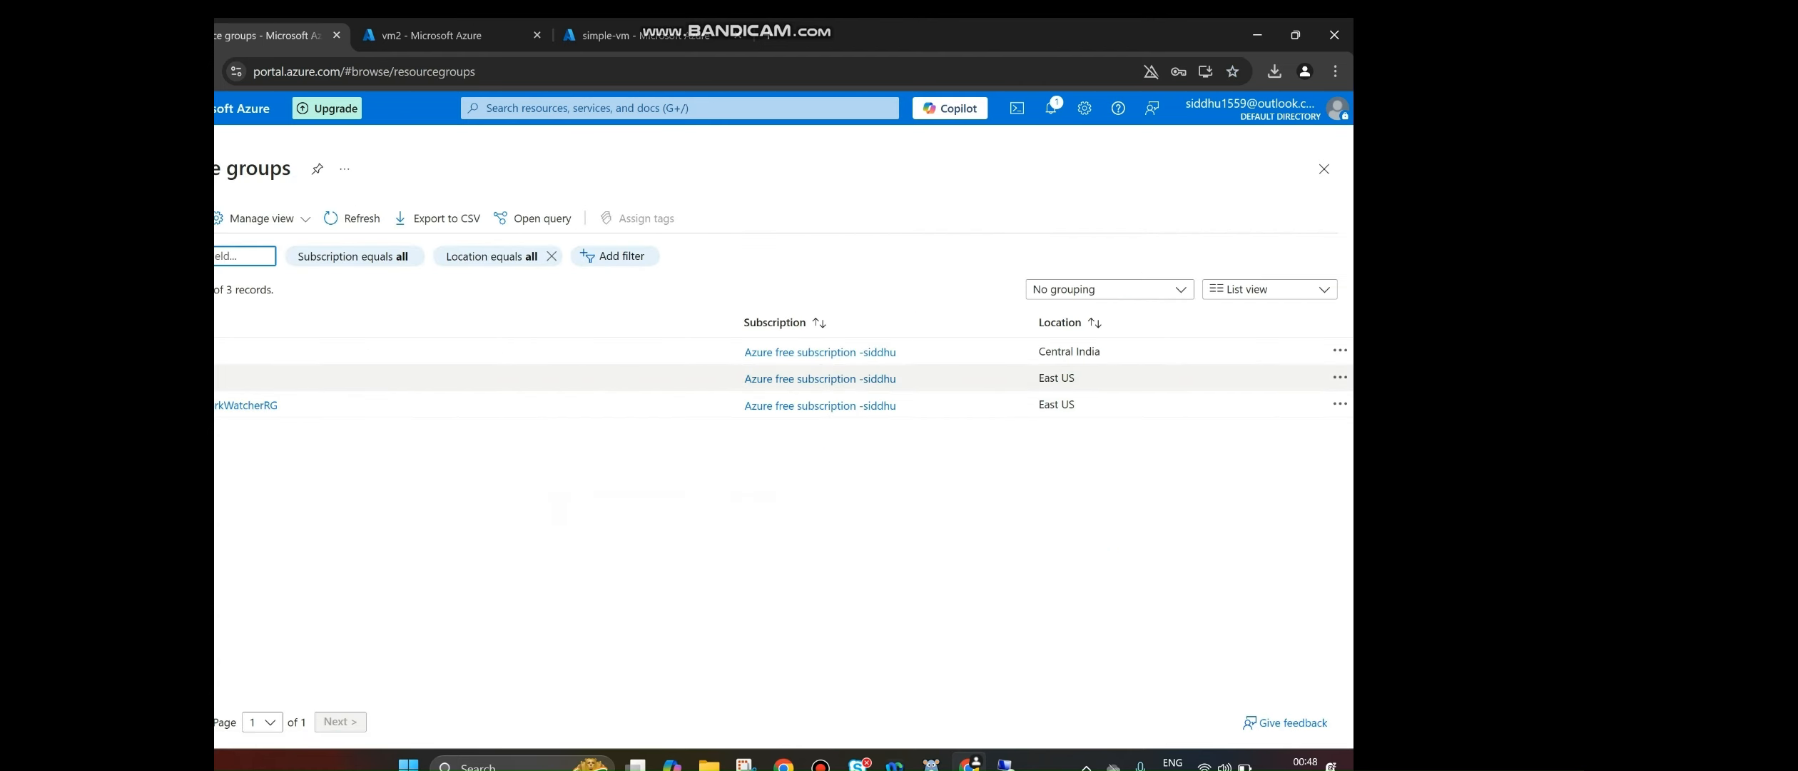
pyautogui.click(184, 378)
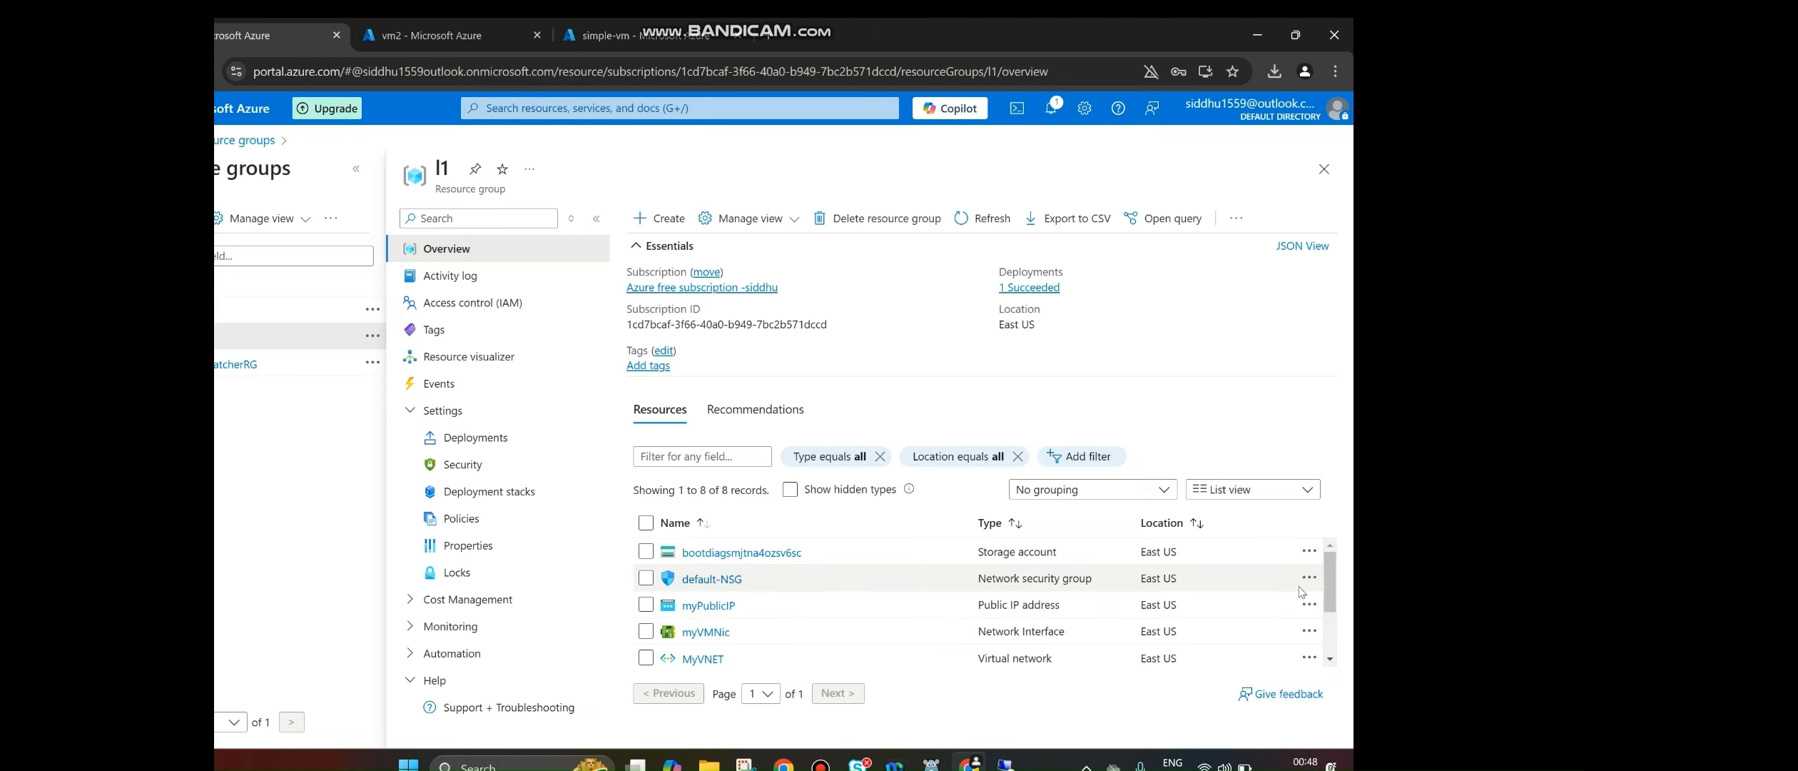
pyautogui.moveTo(1331, 582); pyautogui.dragTo(1330, 622)
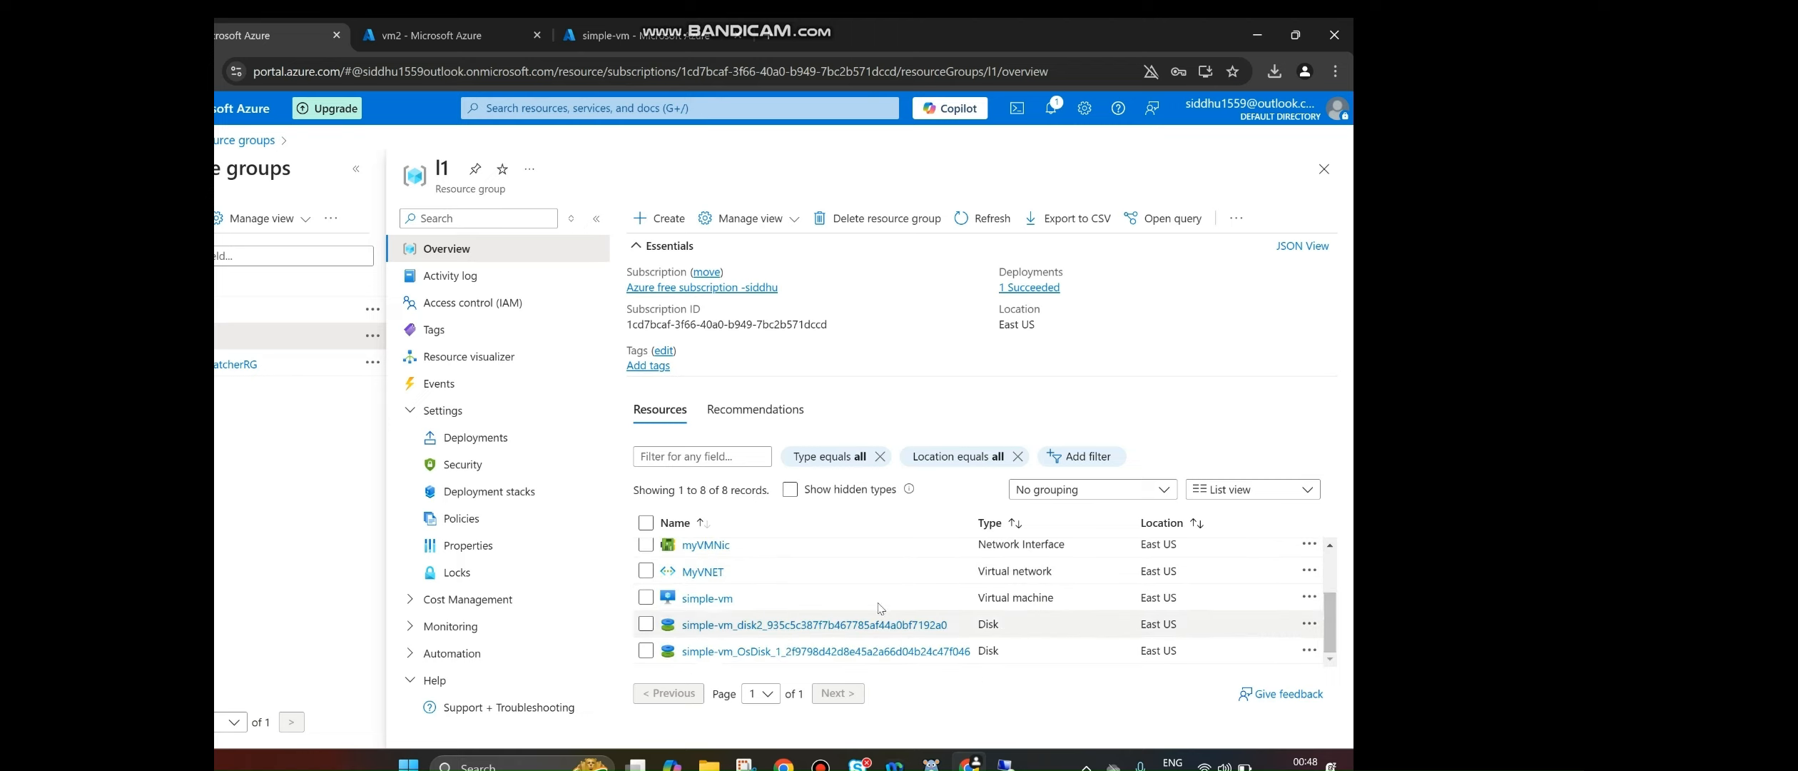
pyautogui.click(643, 601)
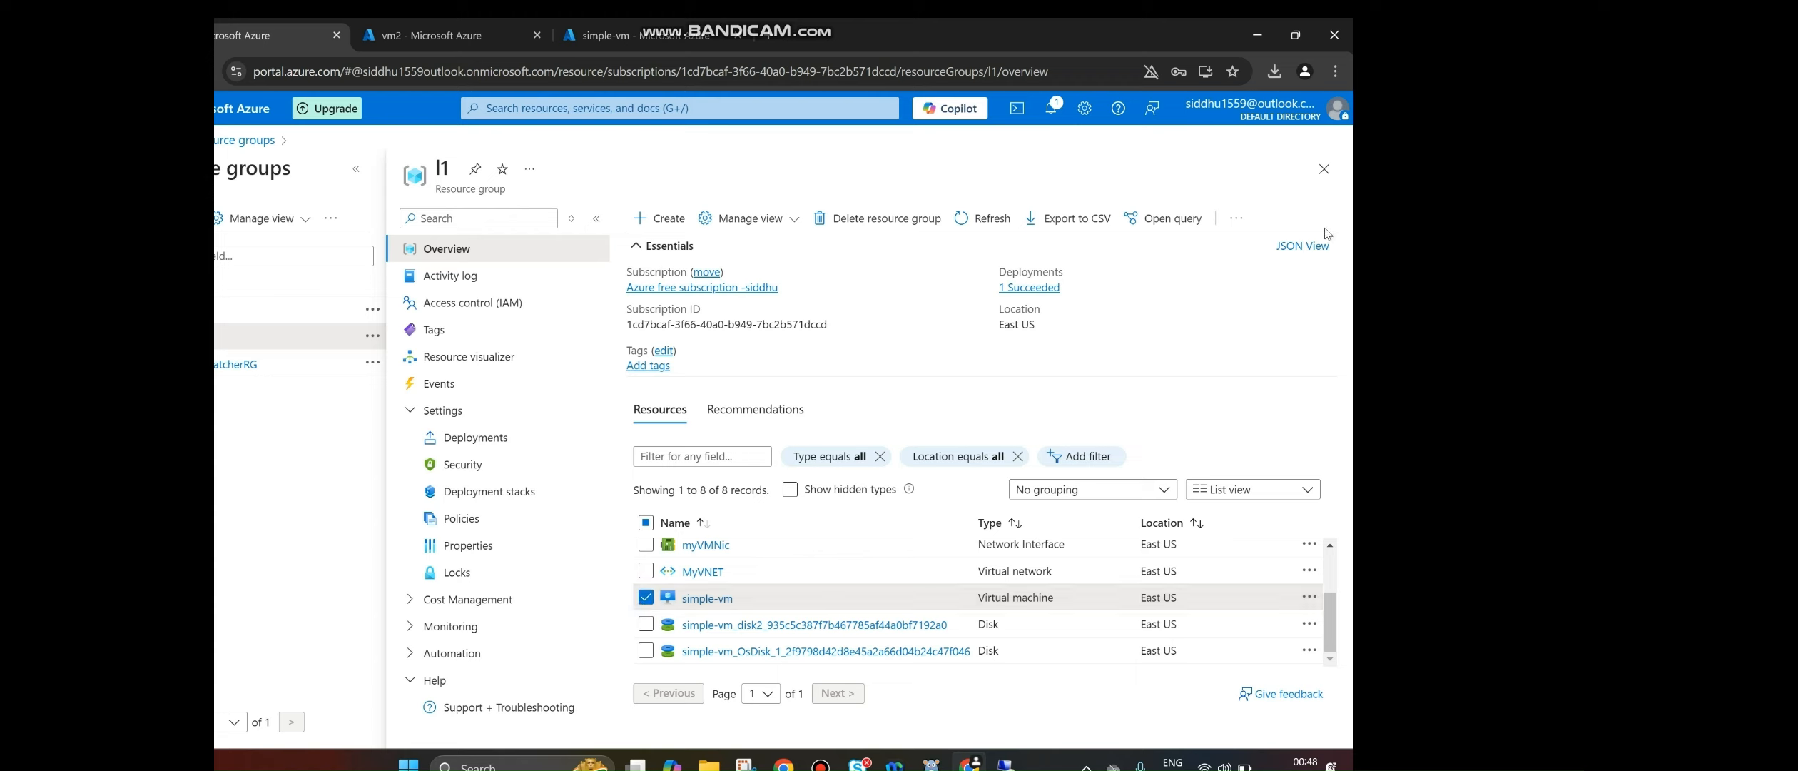
pyautogui.click(1235, 220)
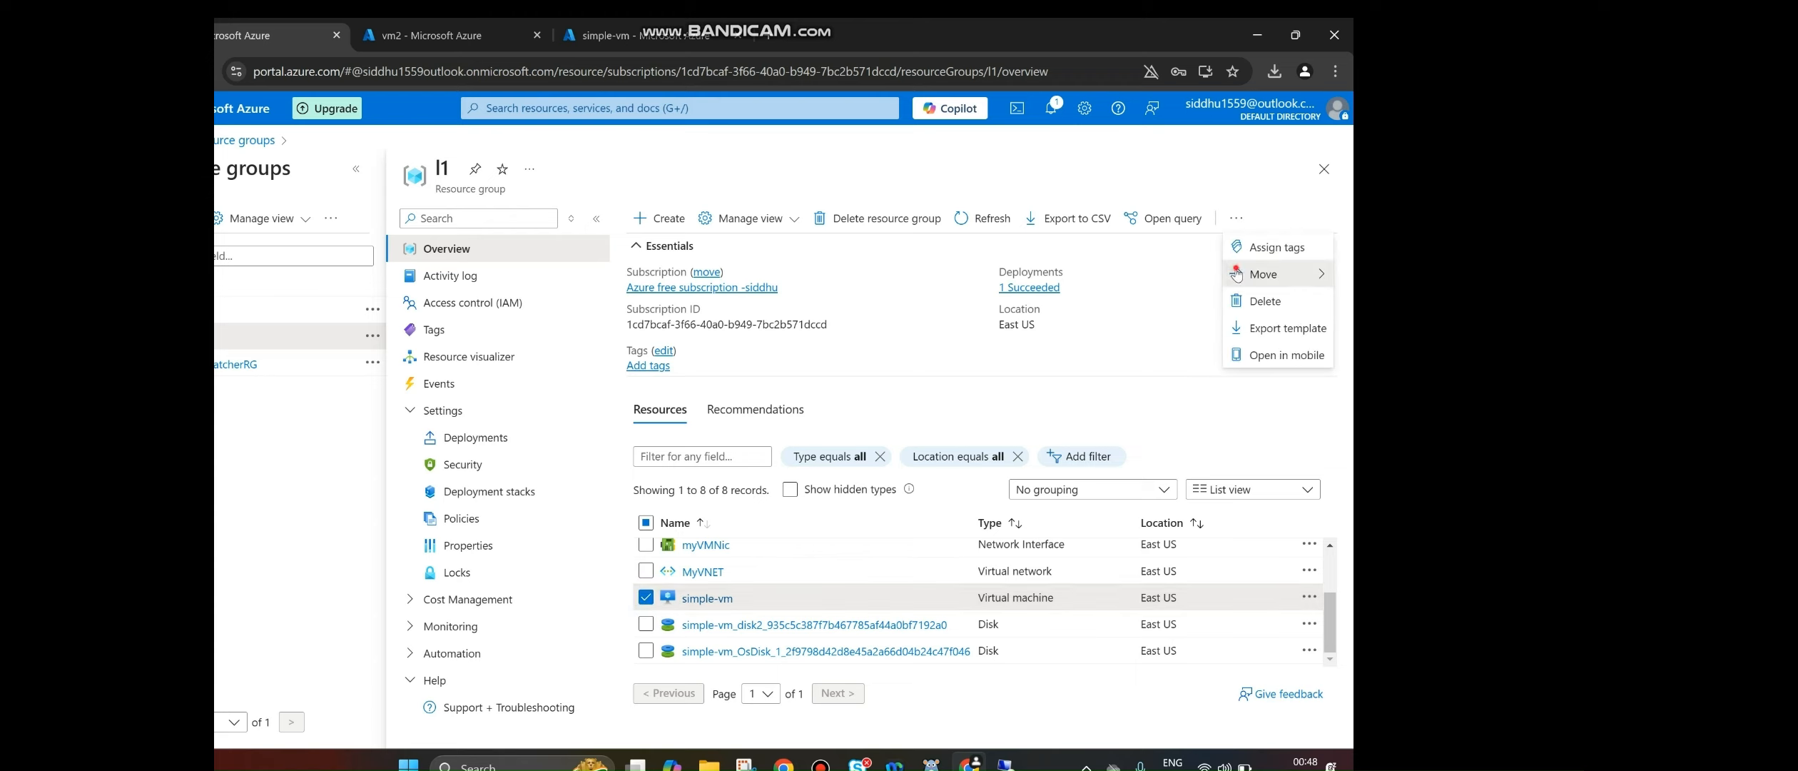
pyautogui.moveTo(1236, 274)
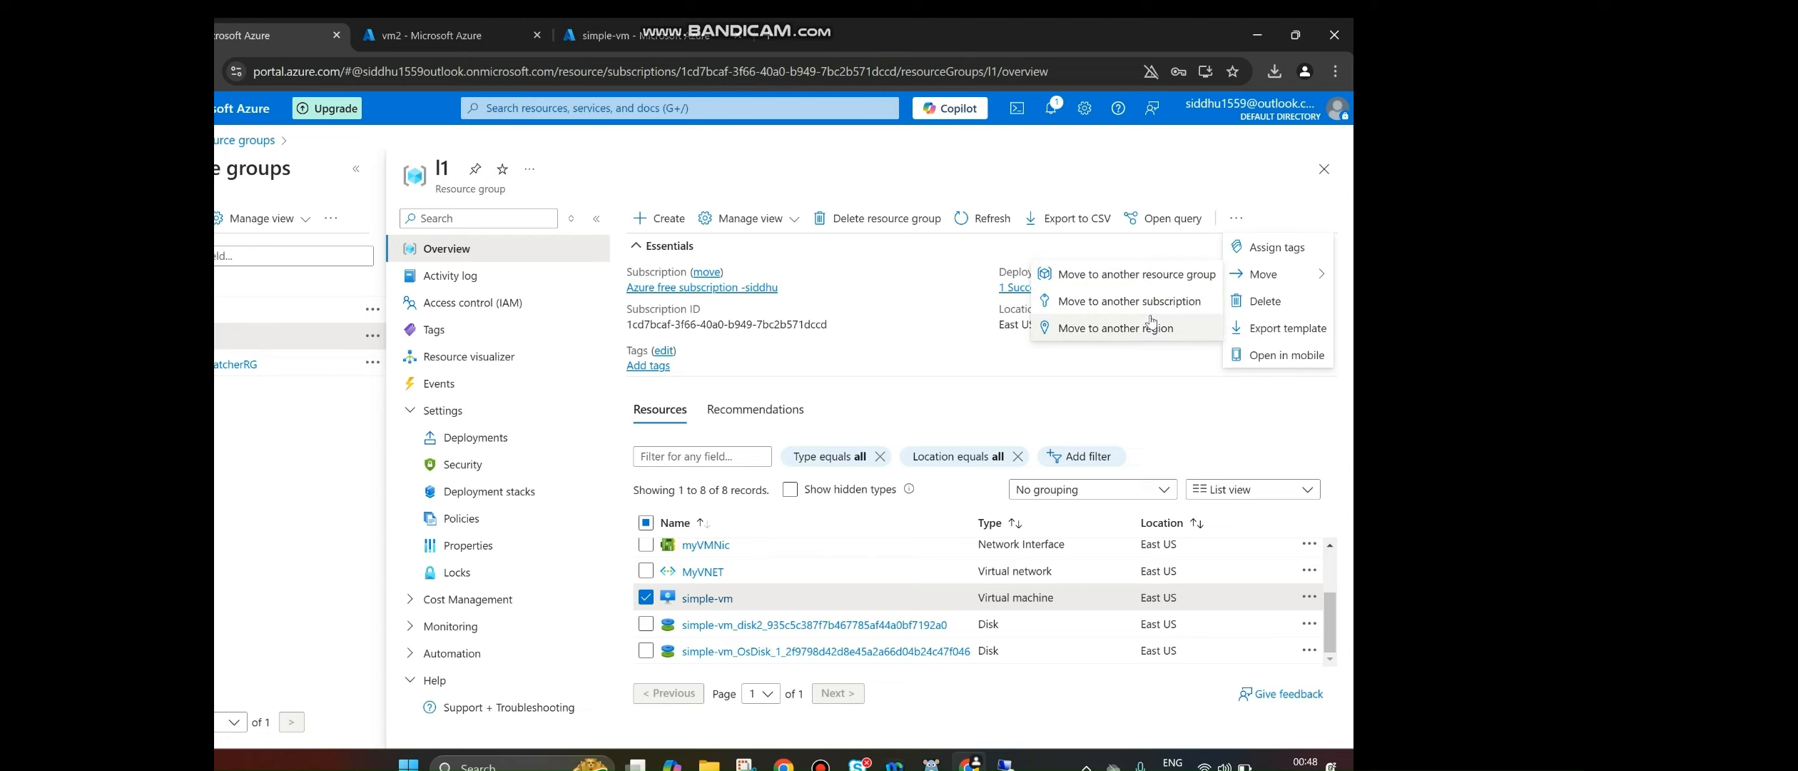
pyautogui.click(1158, 275)
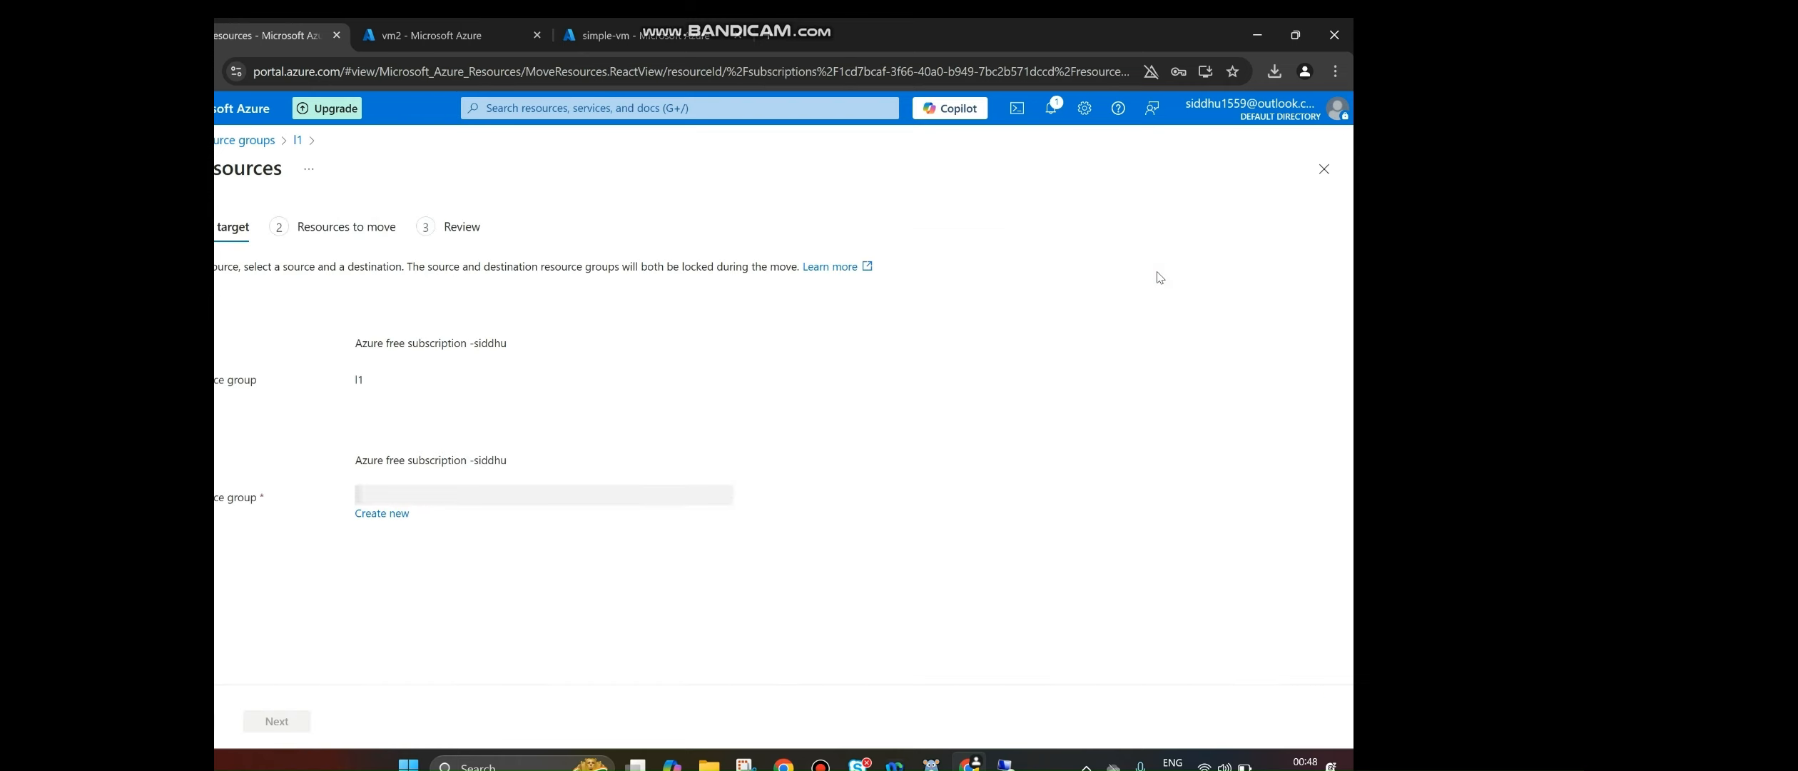
# - Choose gl2 as the target resource group, validate the move of simple-vm, and return to resource group l1 without carrying out the move
pyautogui.click(730, 501)
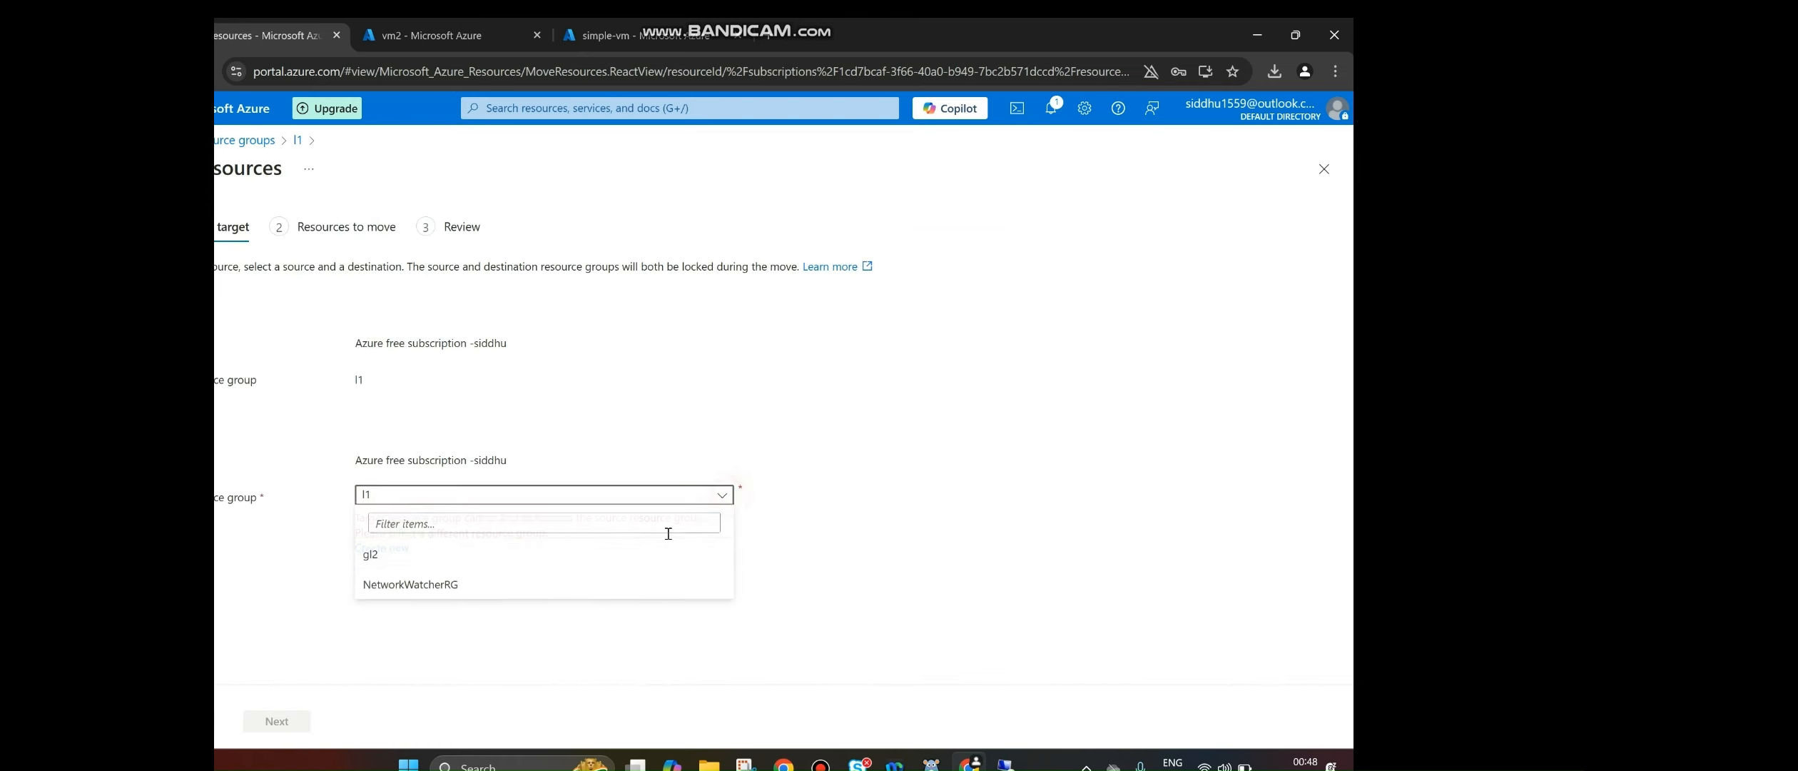
pyautogui.click(650, 549)
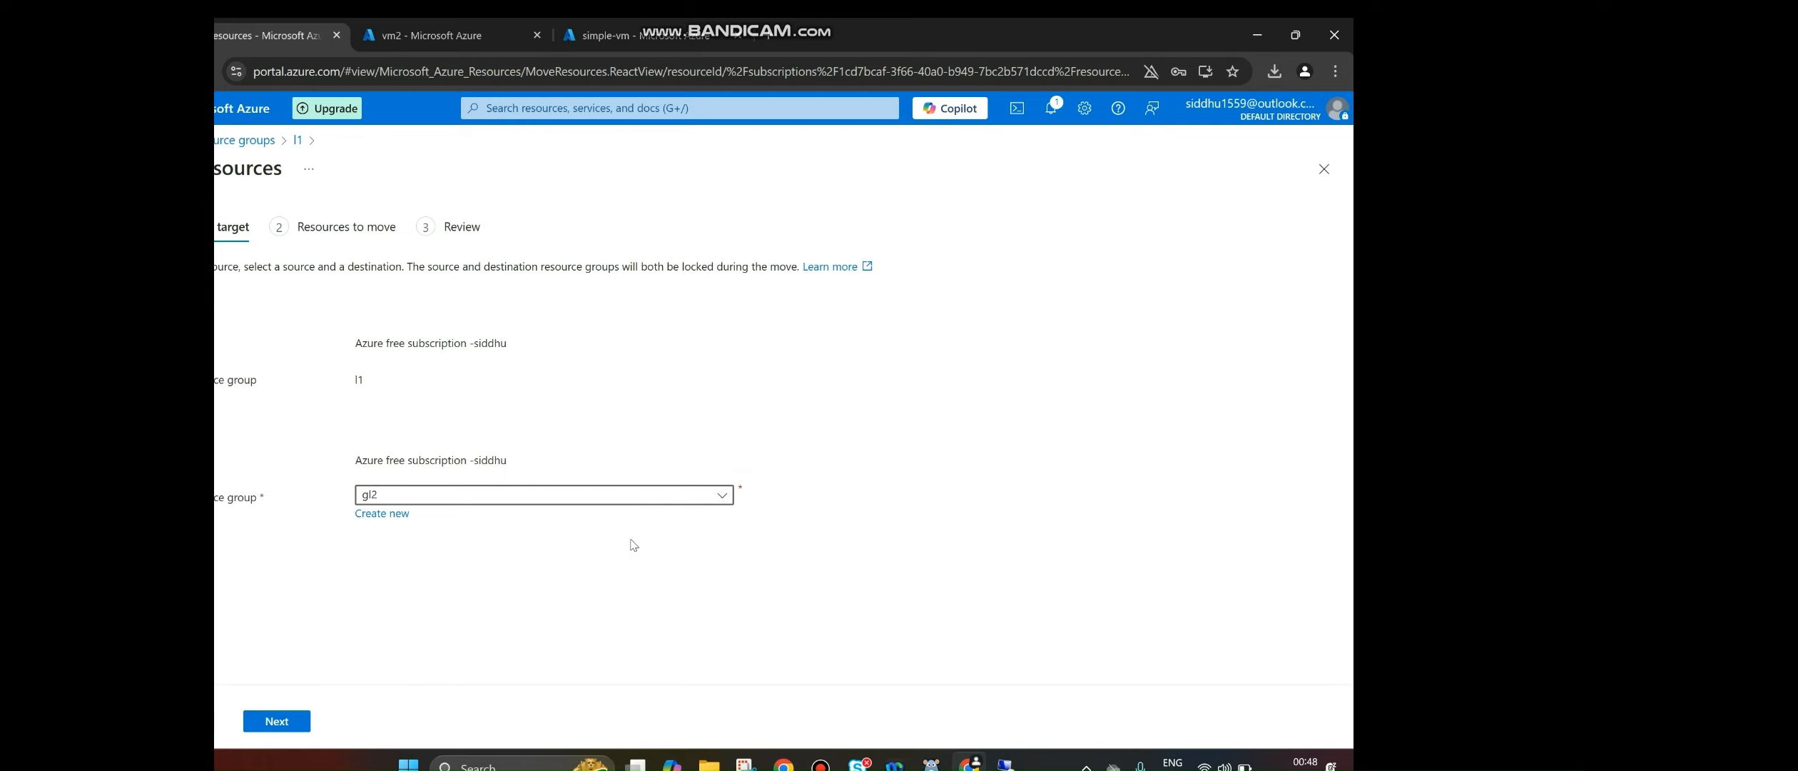
pyautogui.click(277, 721)
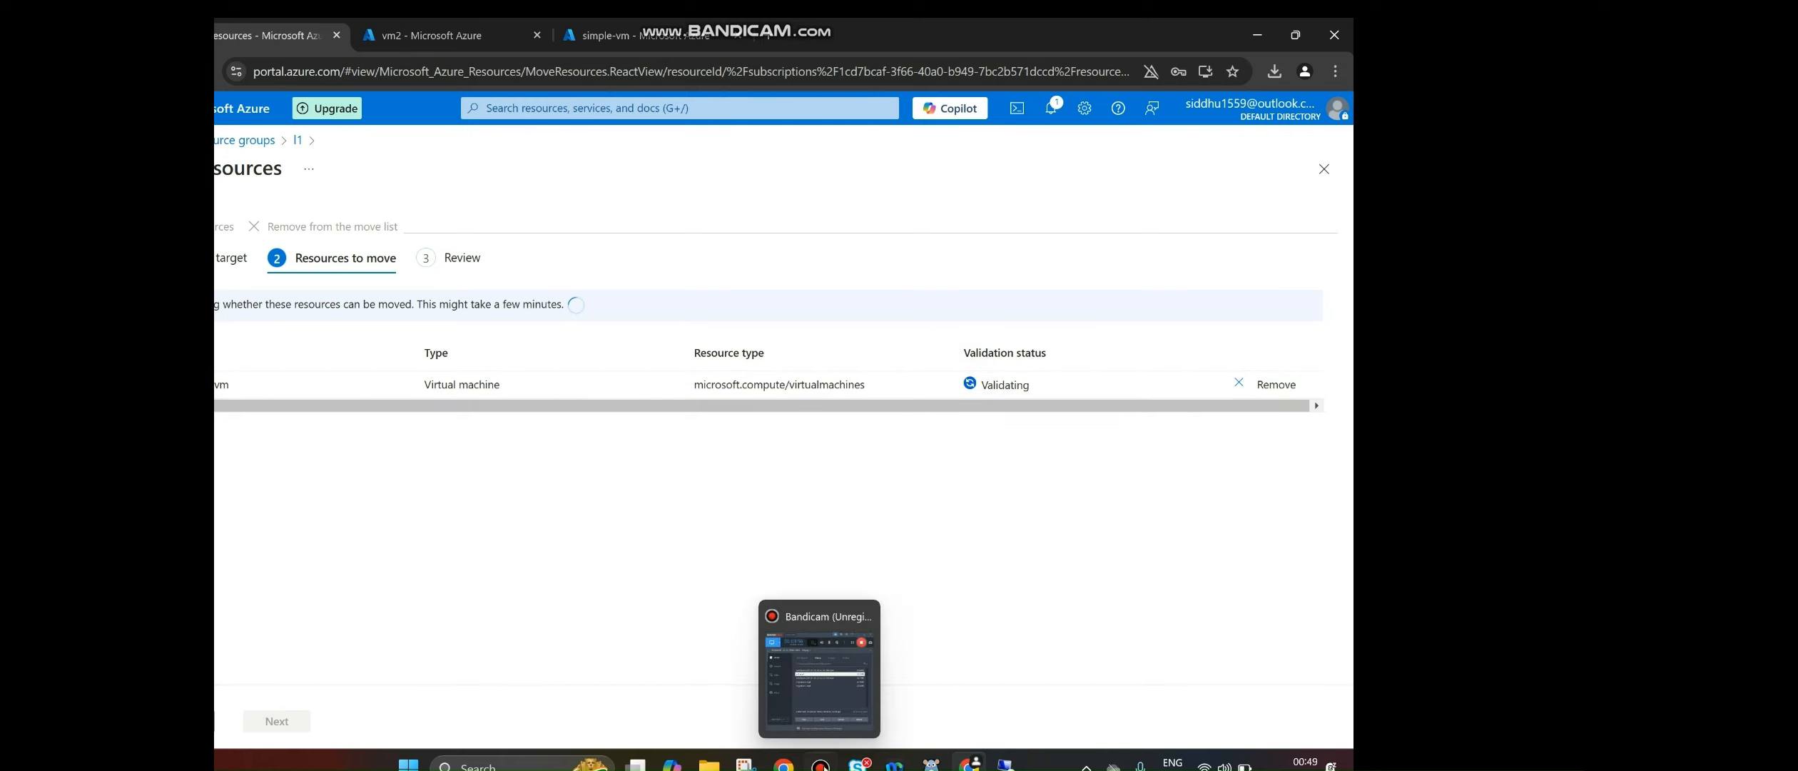
pyautogui.click(822, 762)
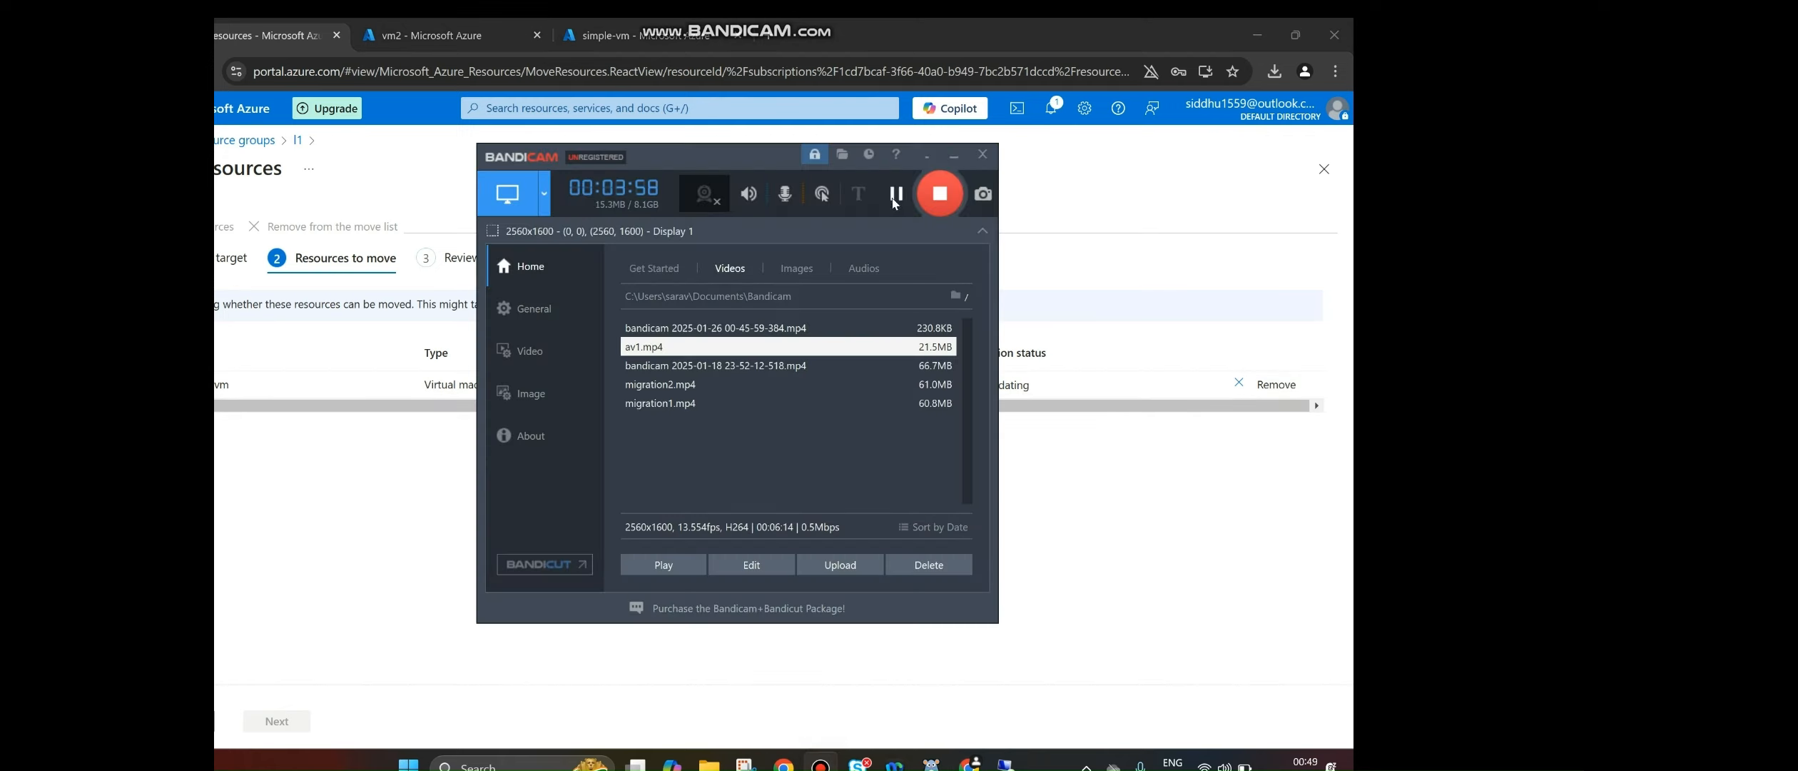
pyautogui.click(1120, 473)
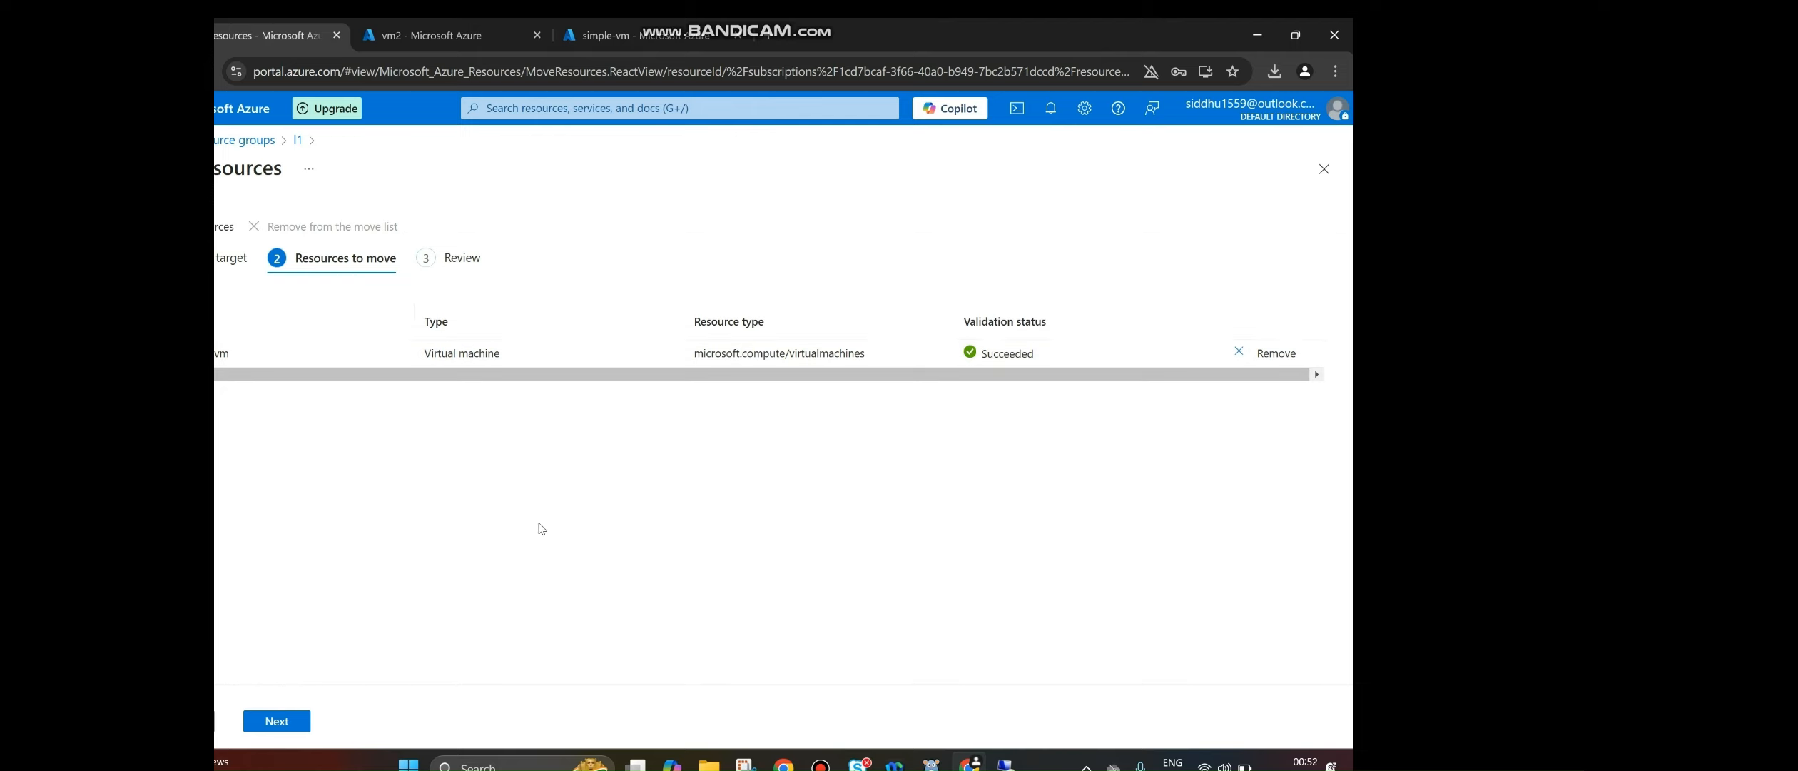
pyautogui.click(183, 721)
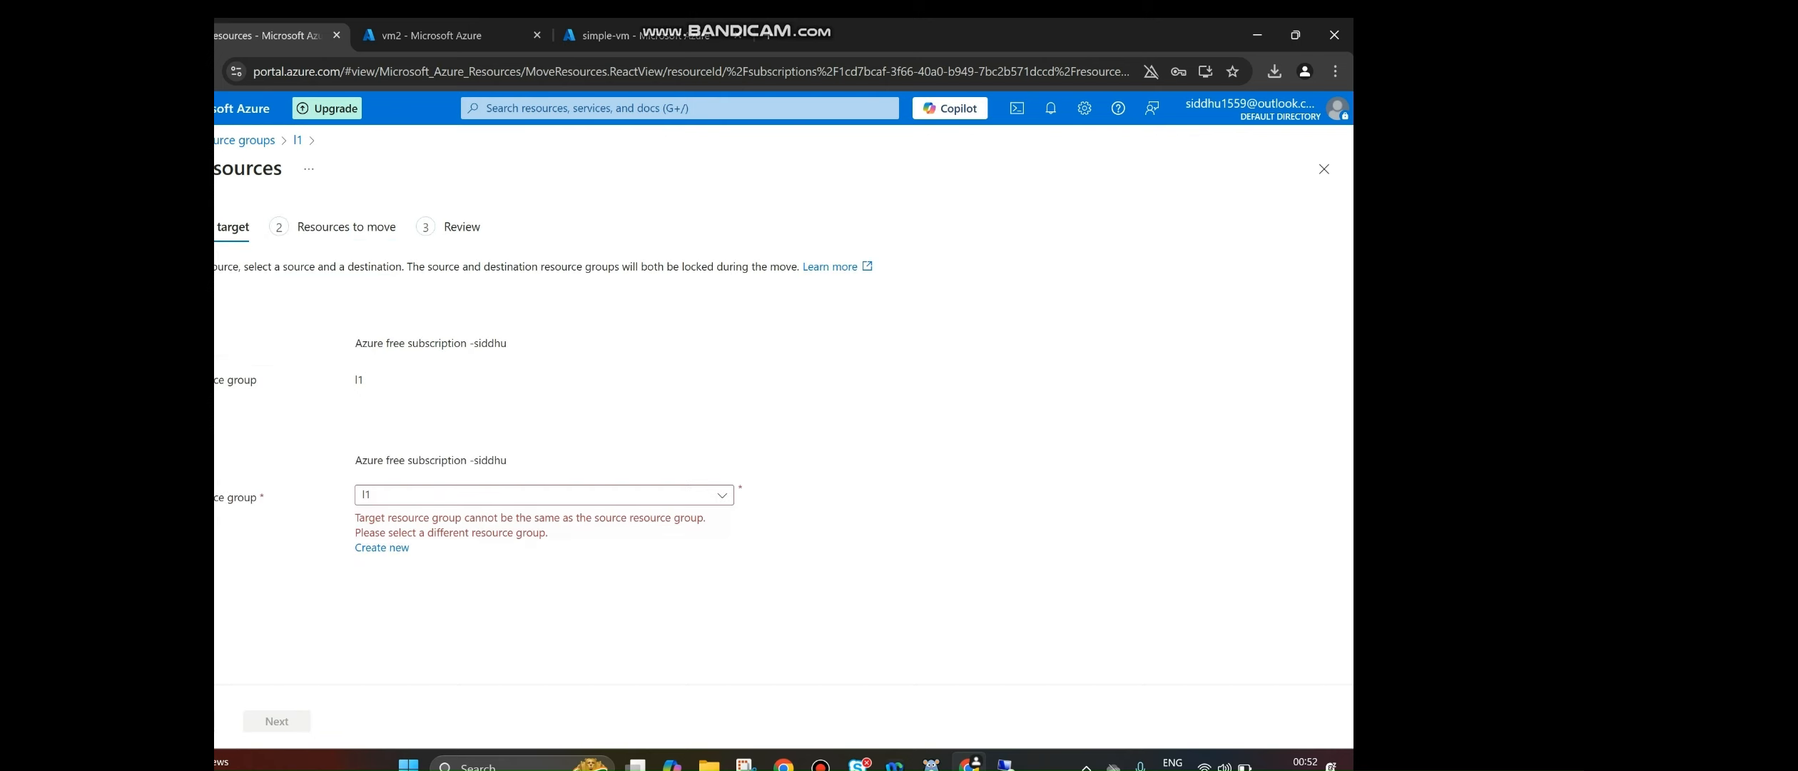
pyautogui.click(297, 141)
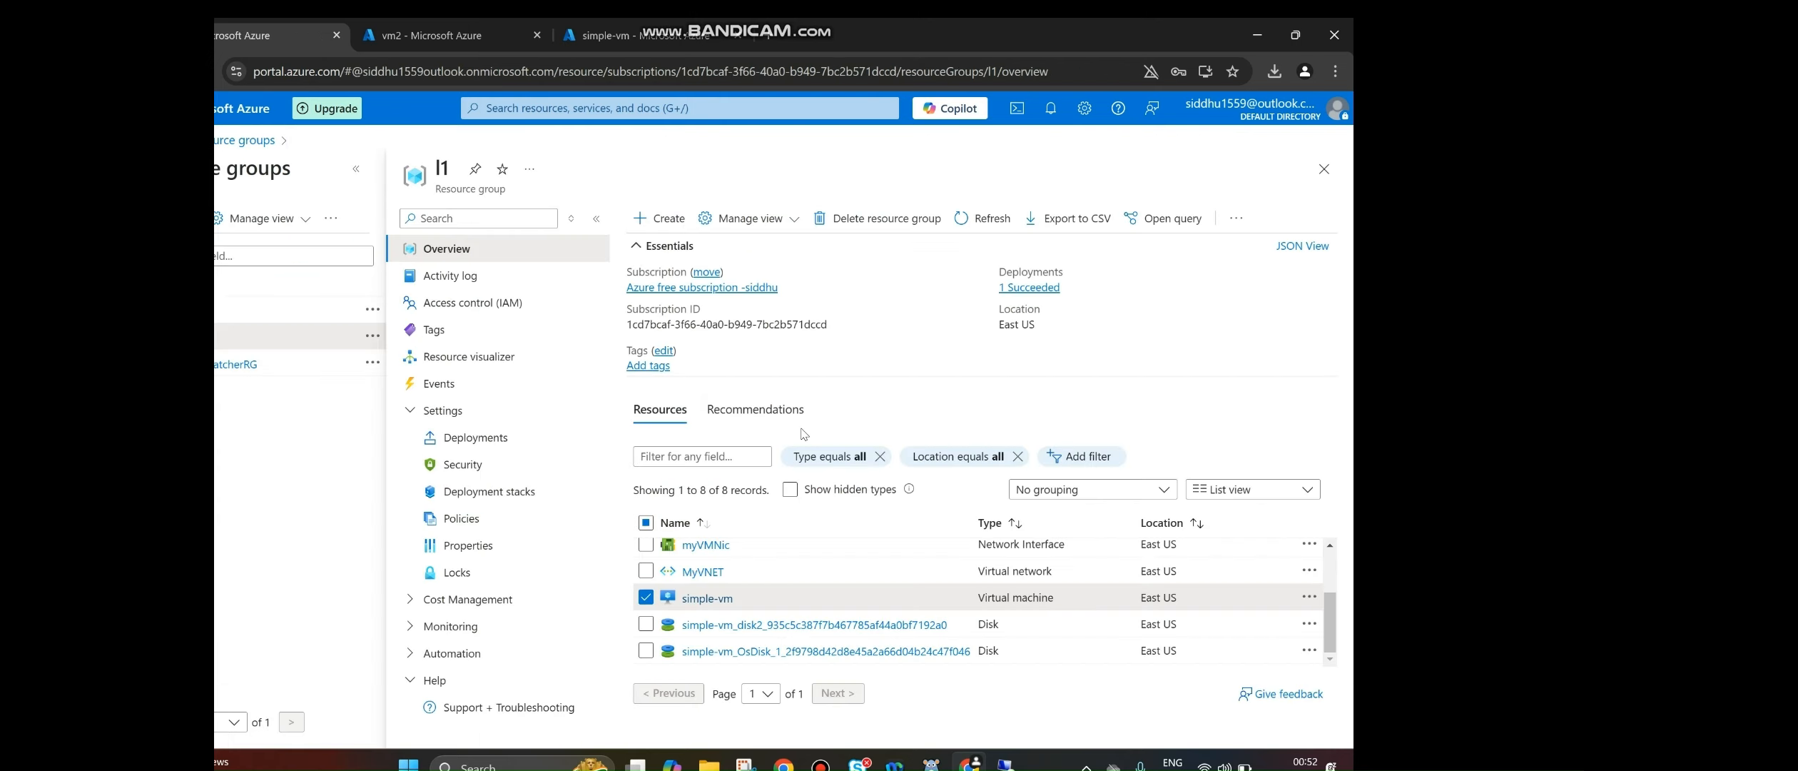
# - Switch to the vm2 portal page and view the virtual machine's overview
pyautogui.click(419, 29)
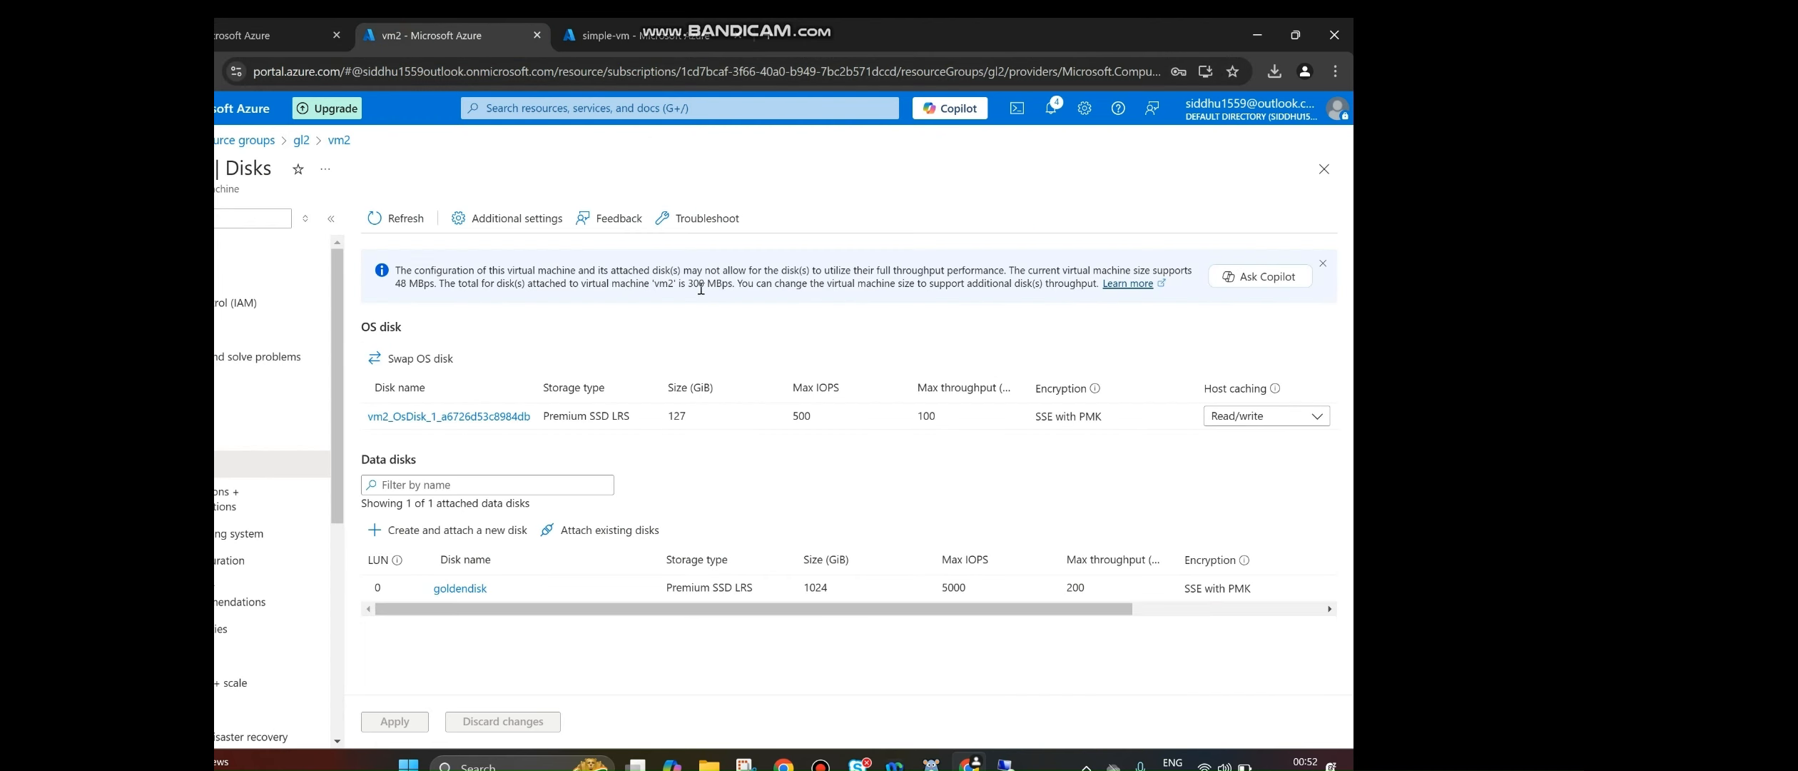
pyautogui.scroll(1, 246, 371)
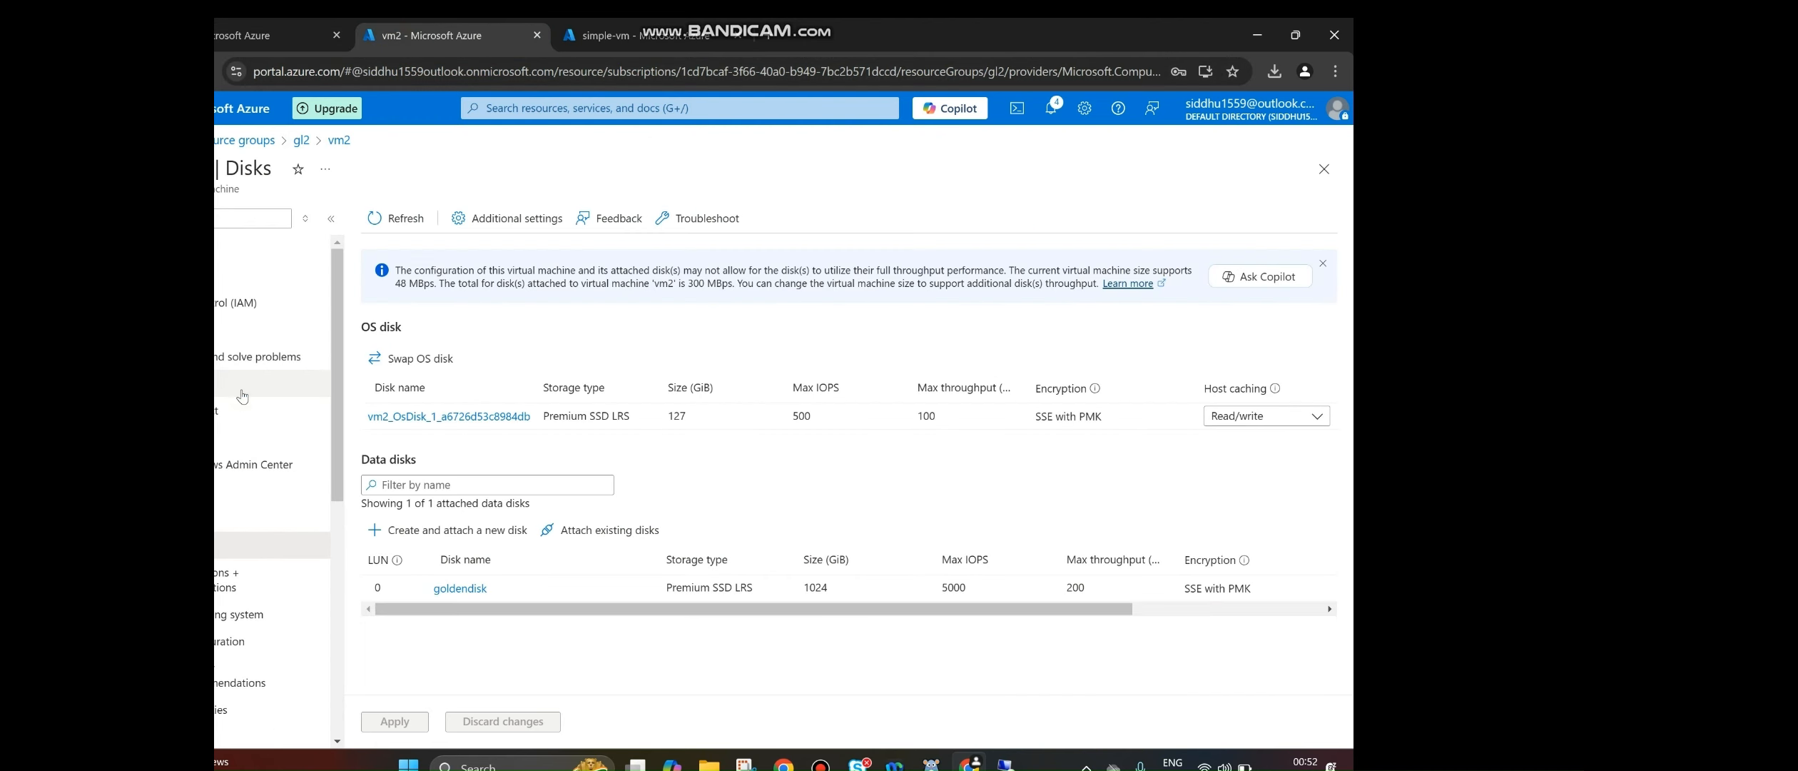
pyautogui.click(238, 249)
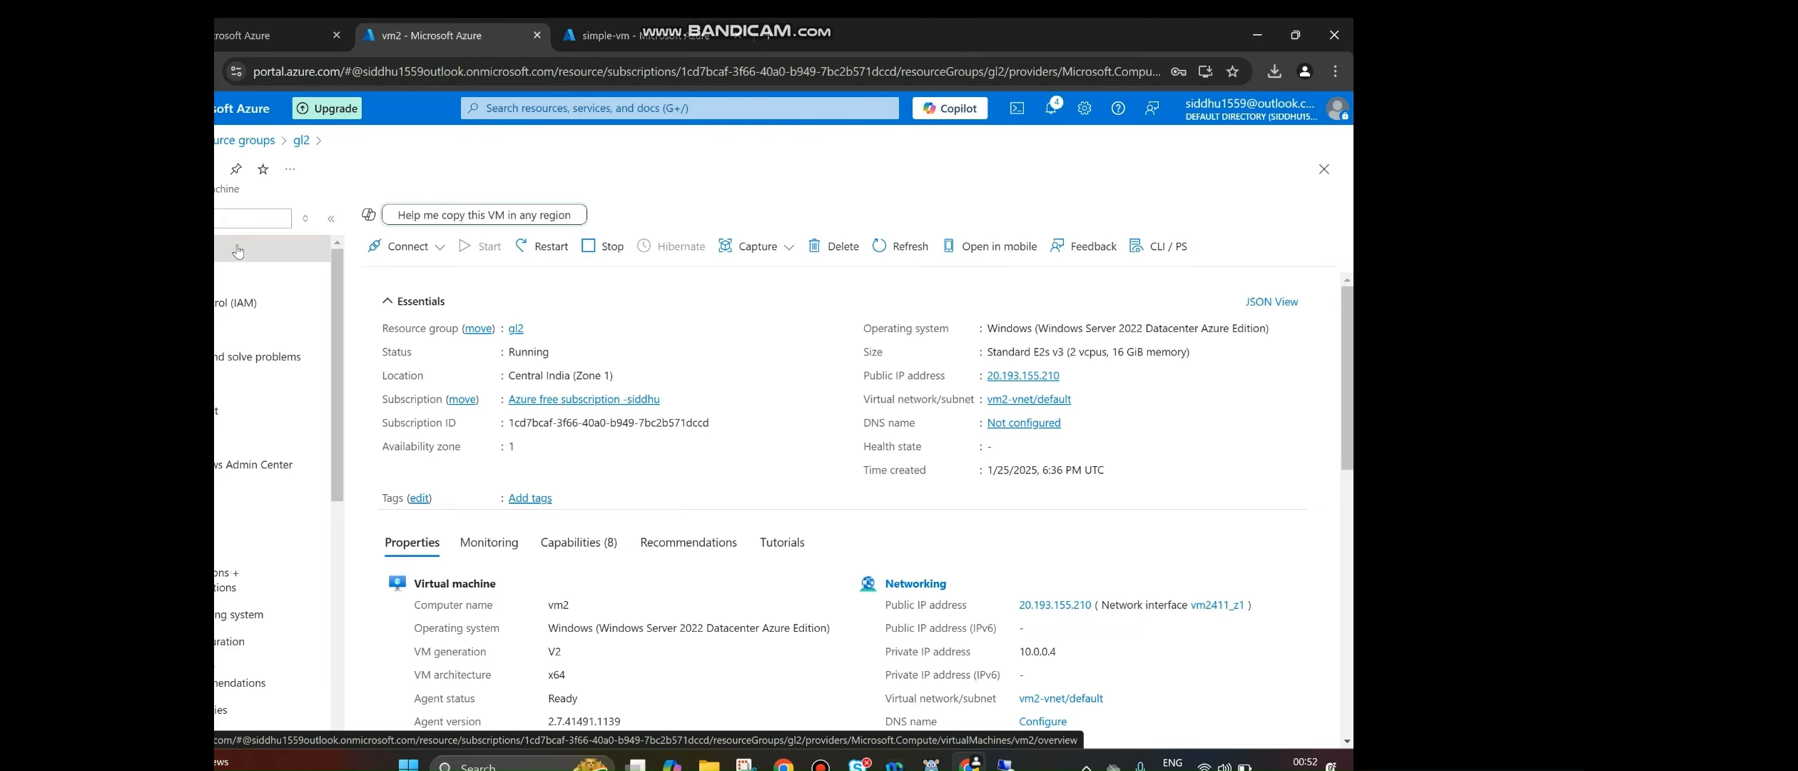
# - Open the resource group gl2, view its overview and resources, and collapse its Settings section
pyautogui.click(244, 140)
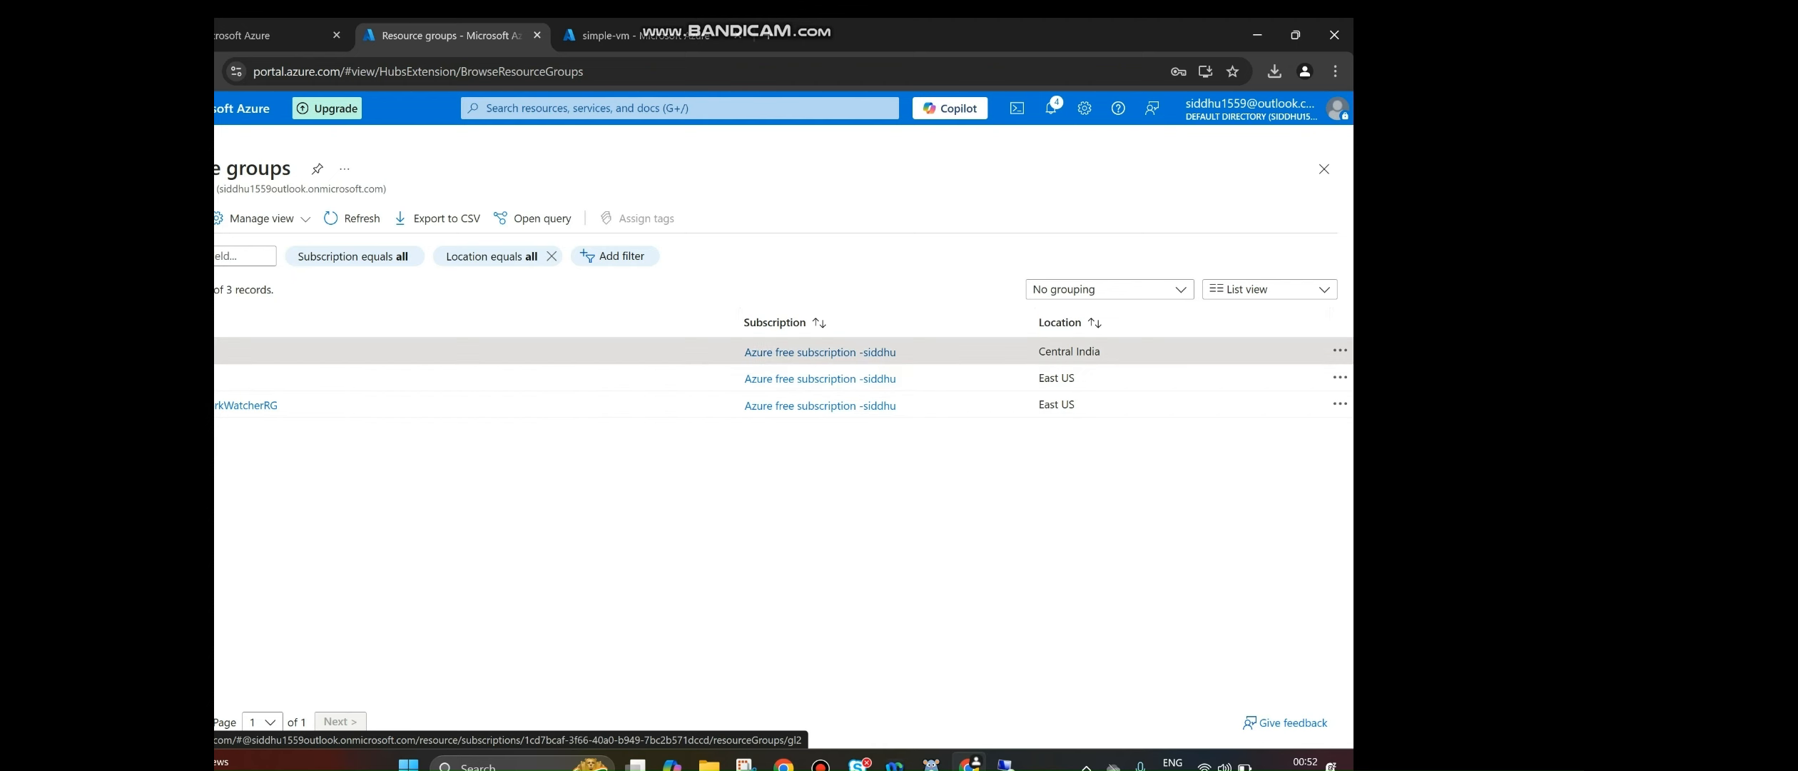
pyautogui.click(247, 350)
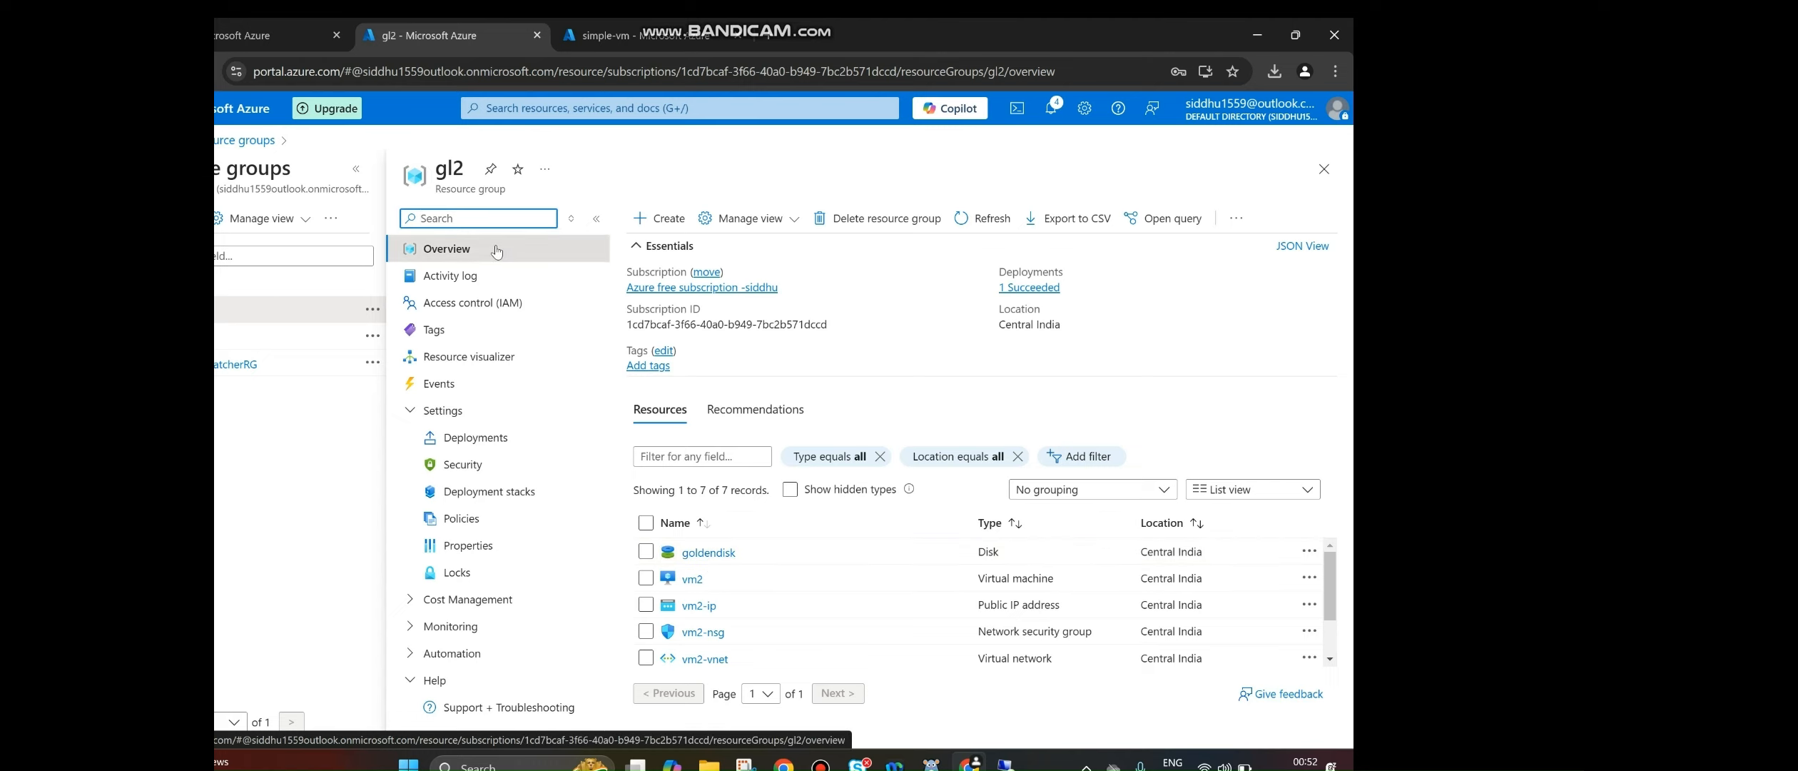
pyautogui.click(496, 250)
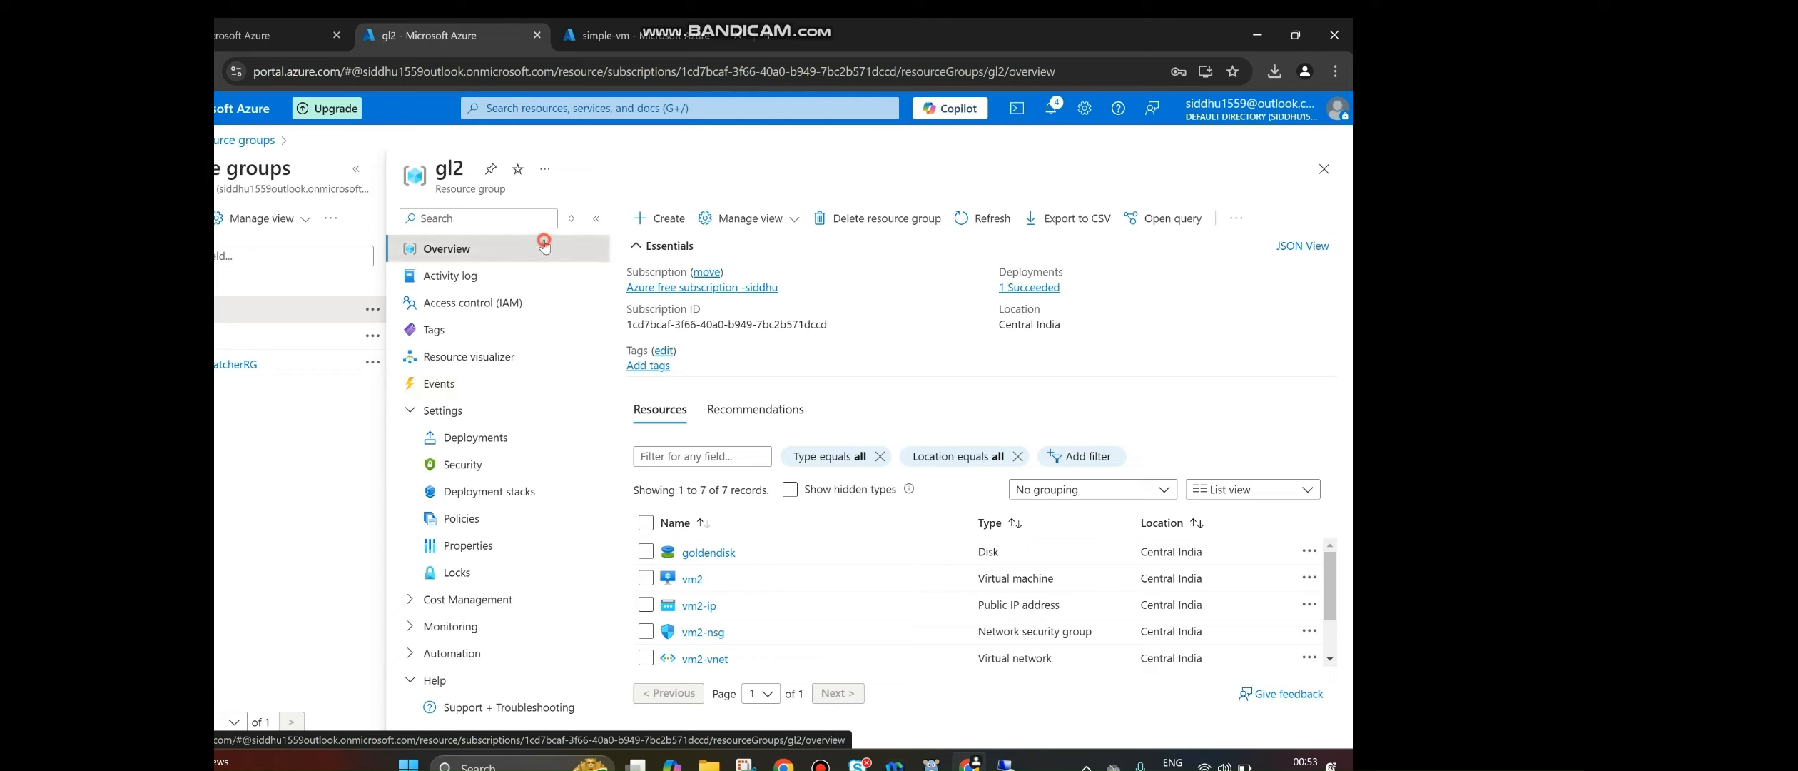
pyautogui.click(407, 409)
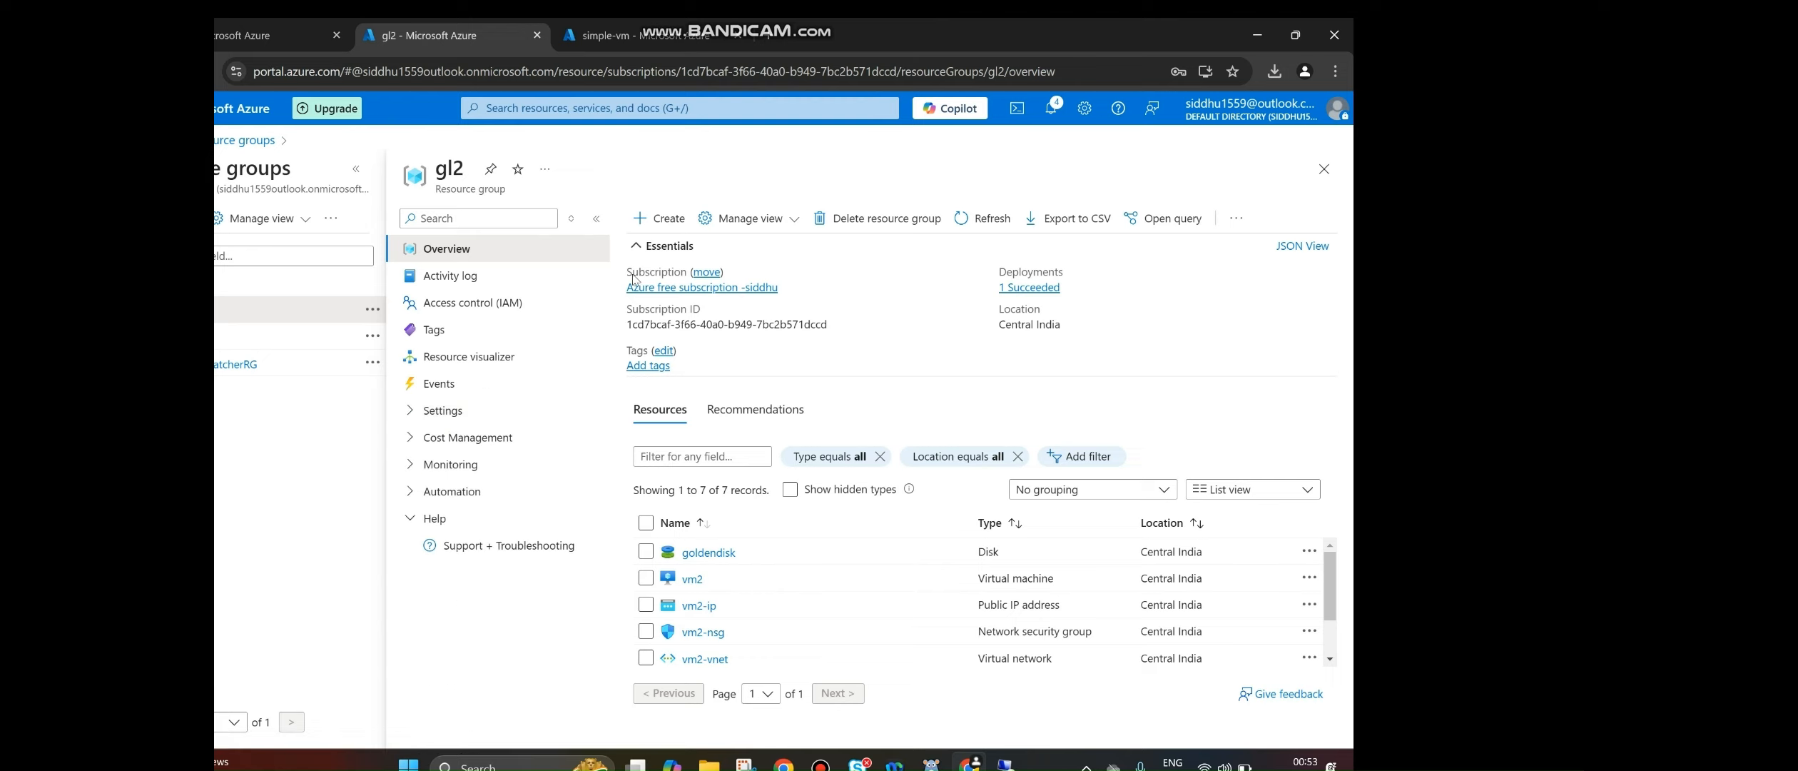
# - Reopen the resource group gl2, examine the goldendisk disk's properties, and return to the resource groups list
pyautogui.click(1324, 168)
pyautogui.click(193, 352)
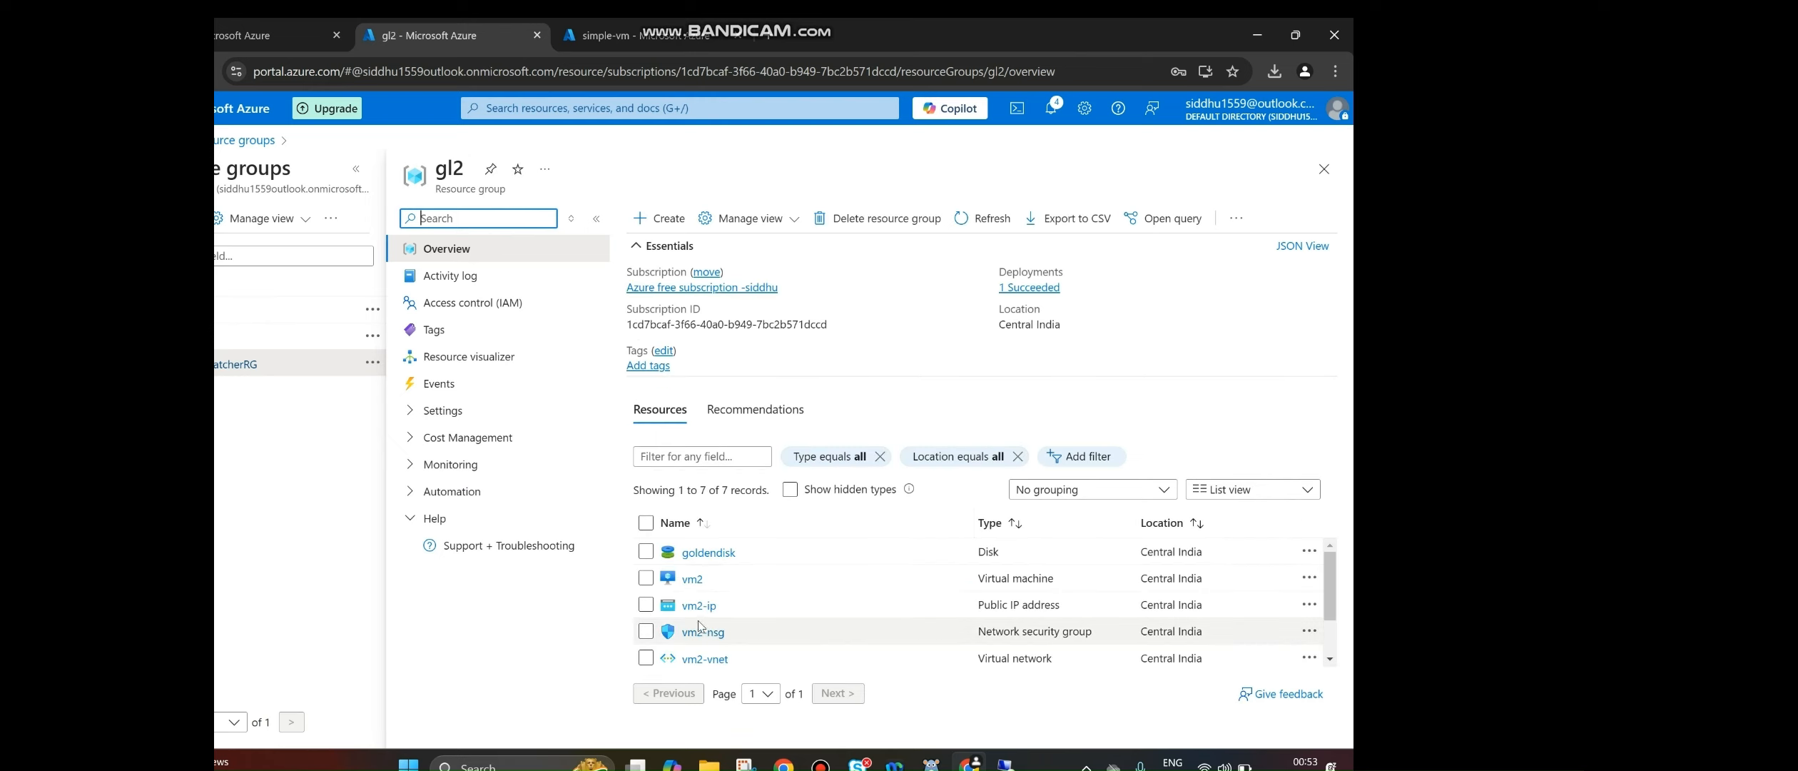
pyautogui.click(708, 553)
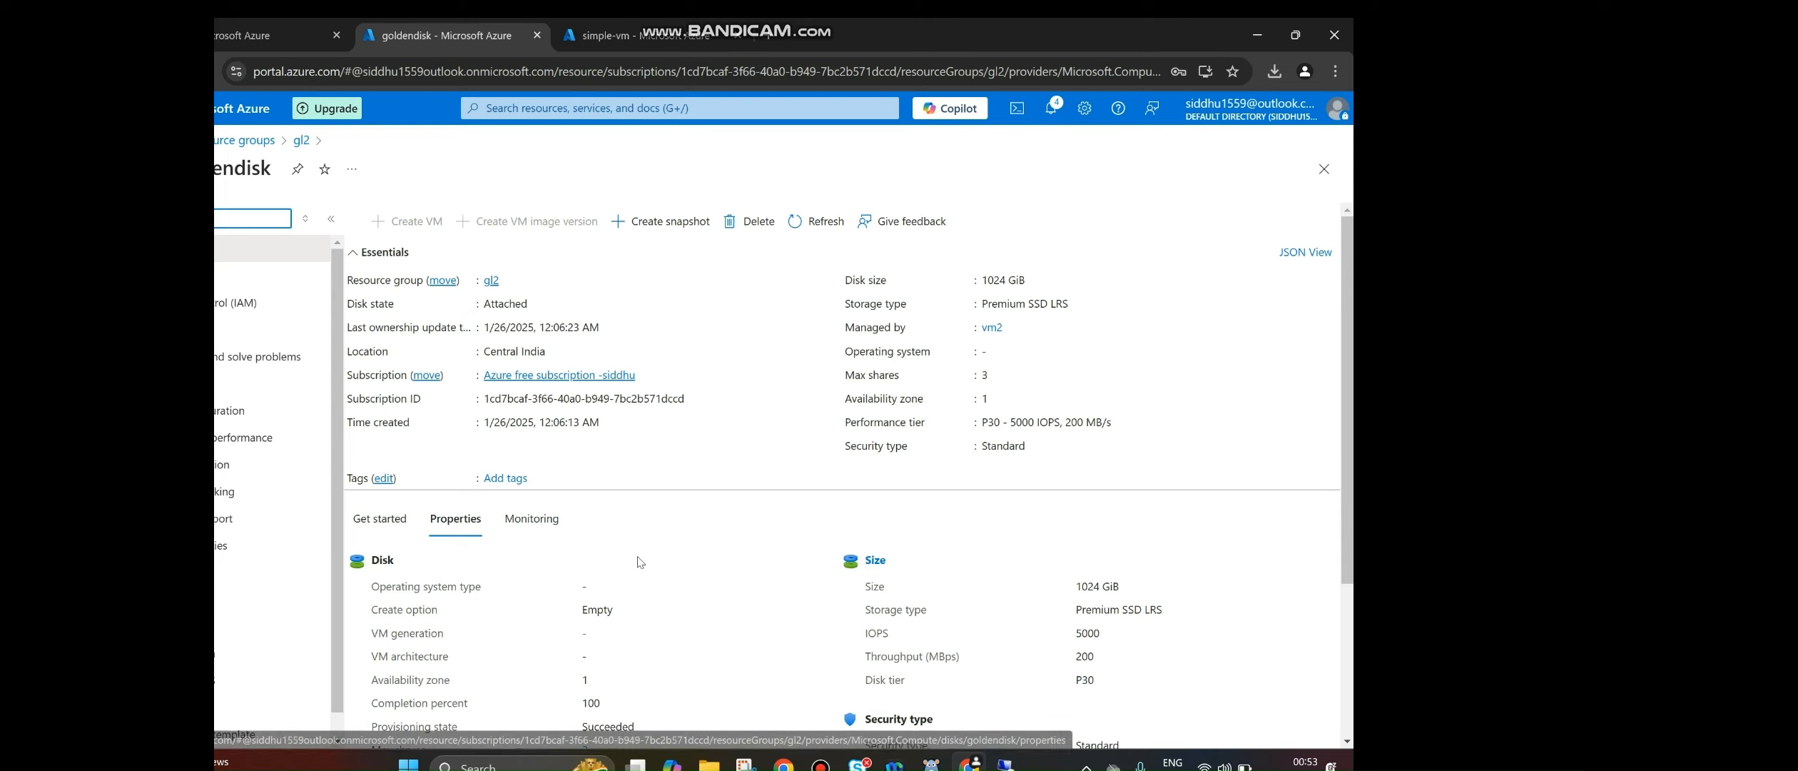
pyautogui.click(222, 141)
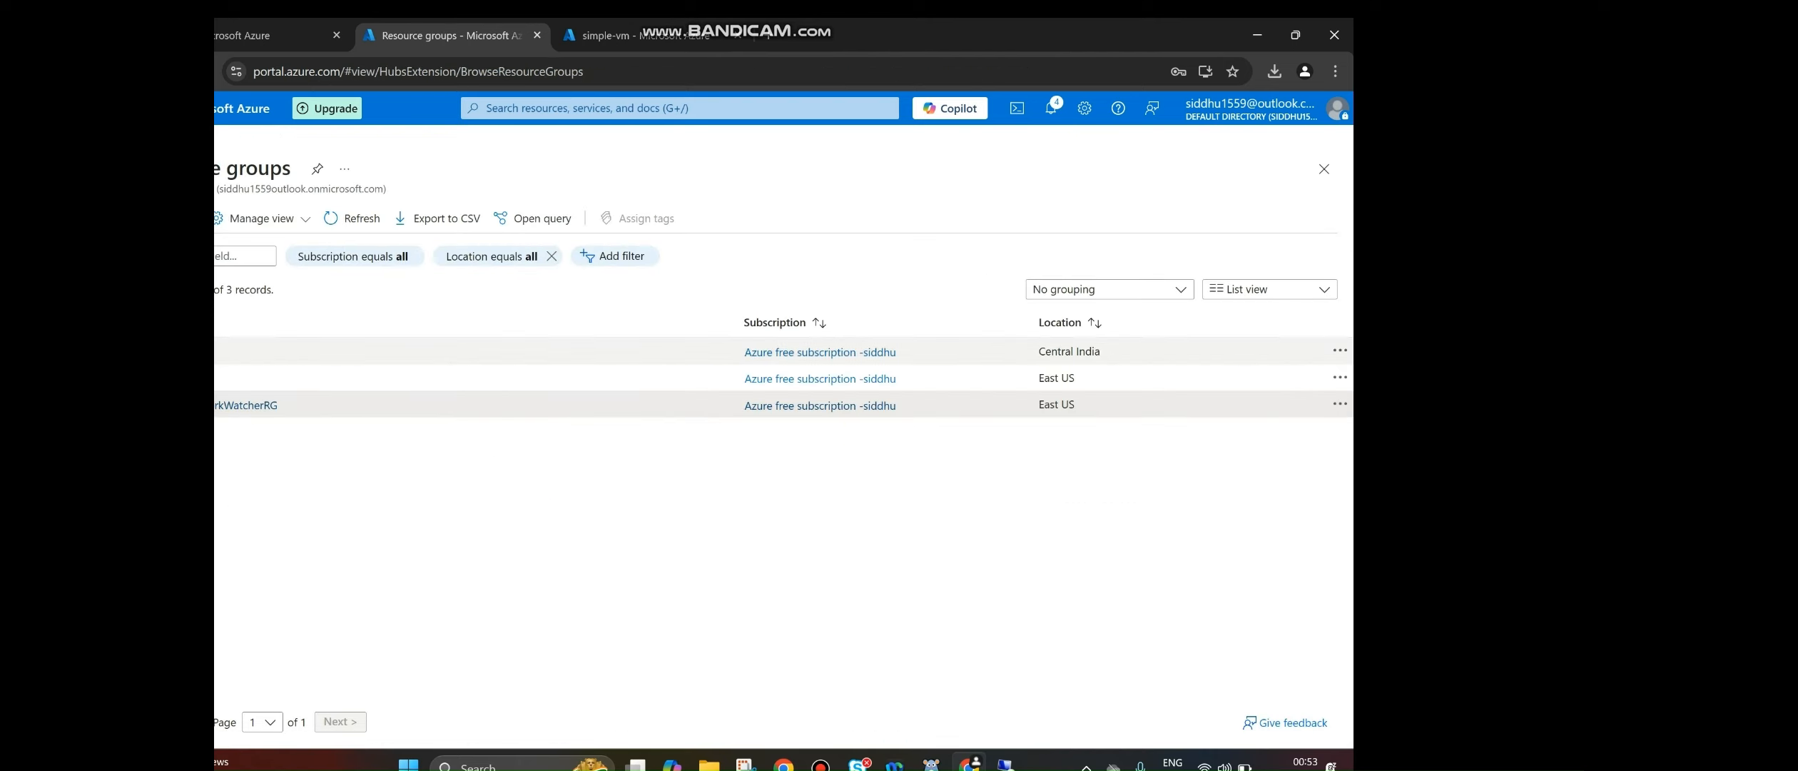
# - Open vm2 from the resource group gl2 and show its attached disks
pyautogui.click(218, 351)
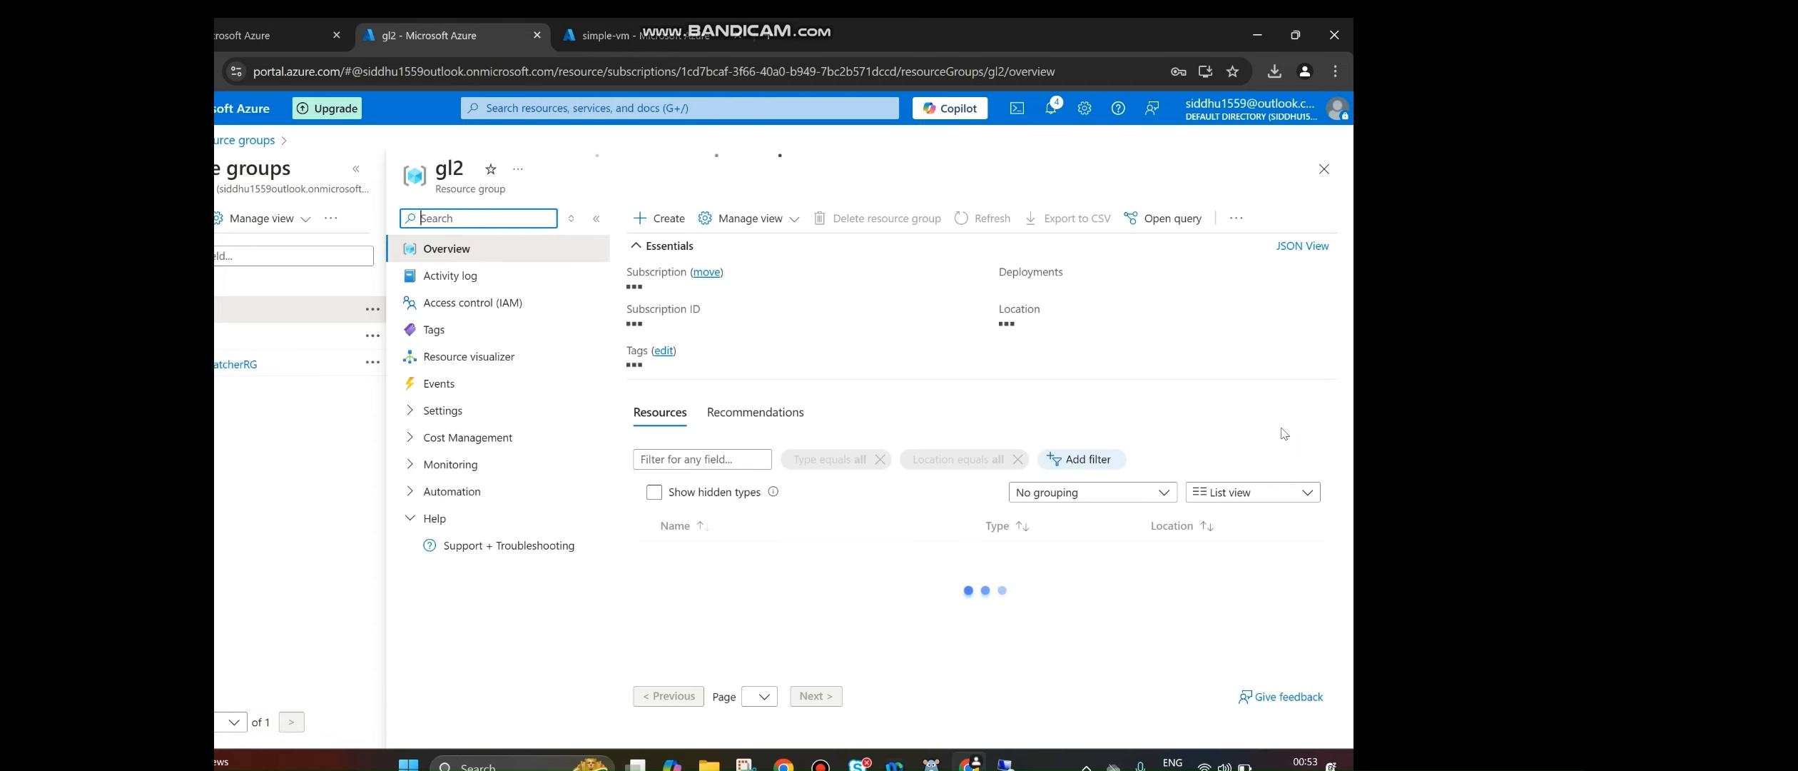
pyautogui.click(691, 580)
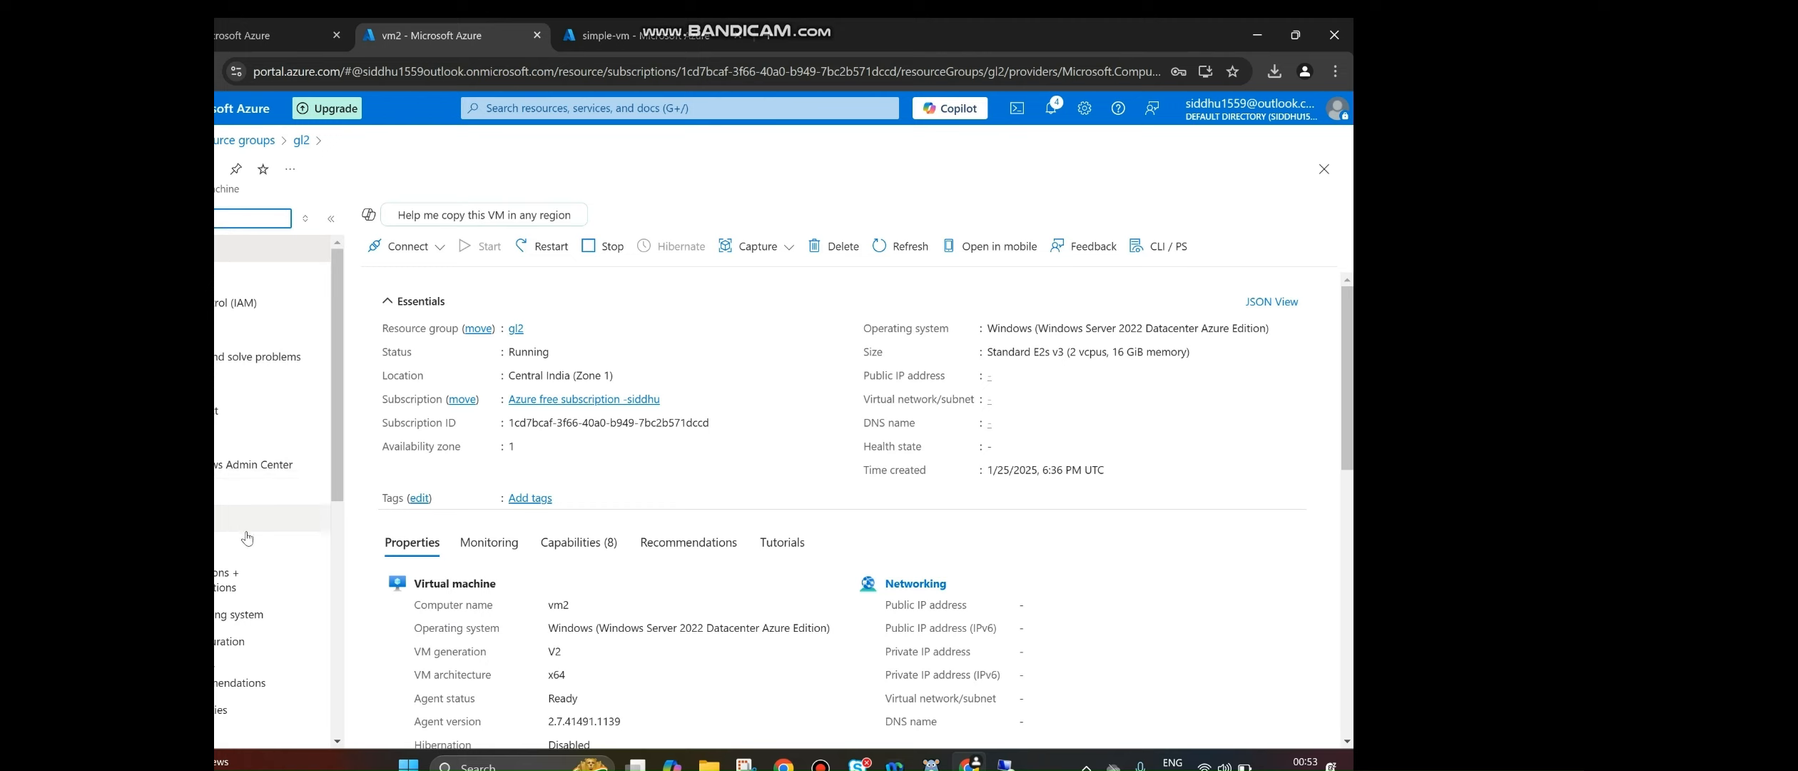
pyautogui.click(242, 714)
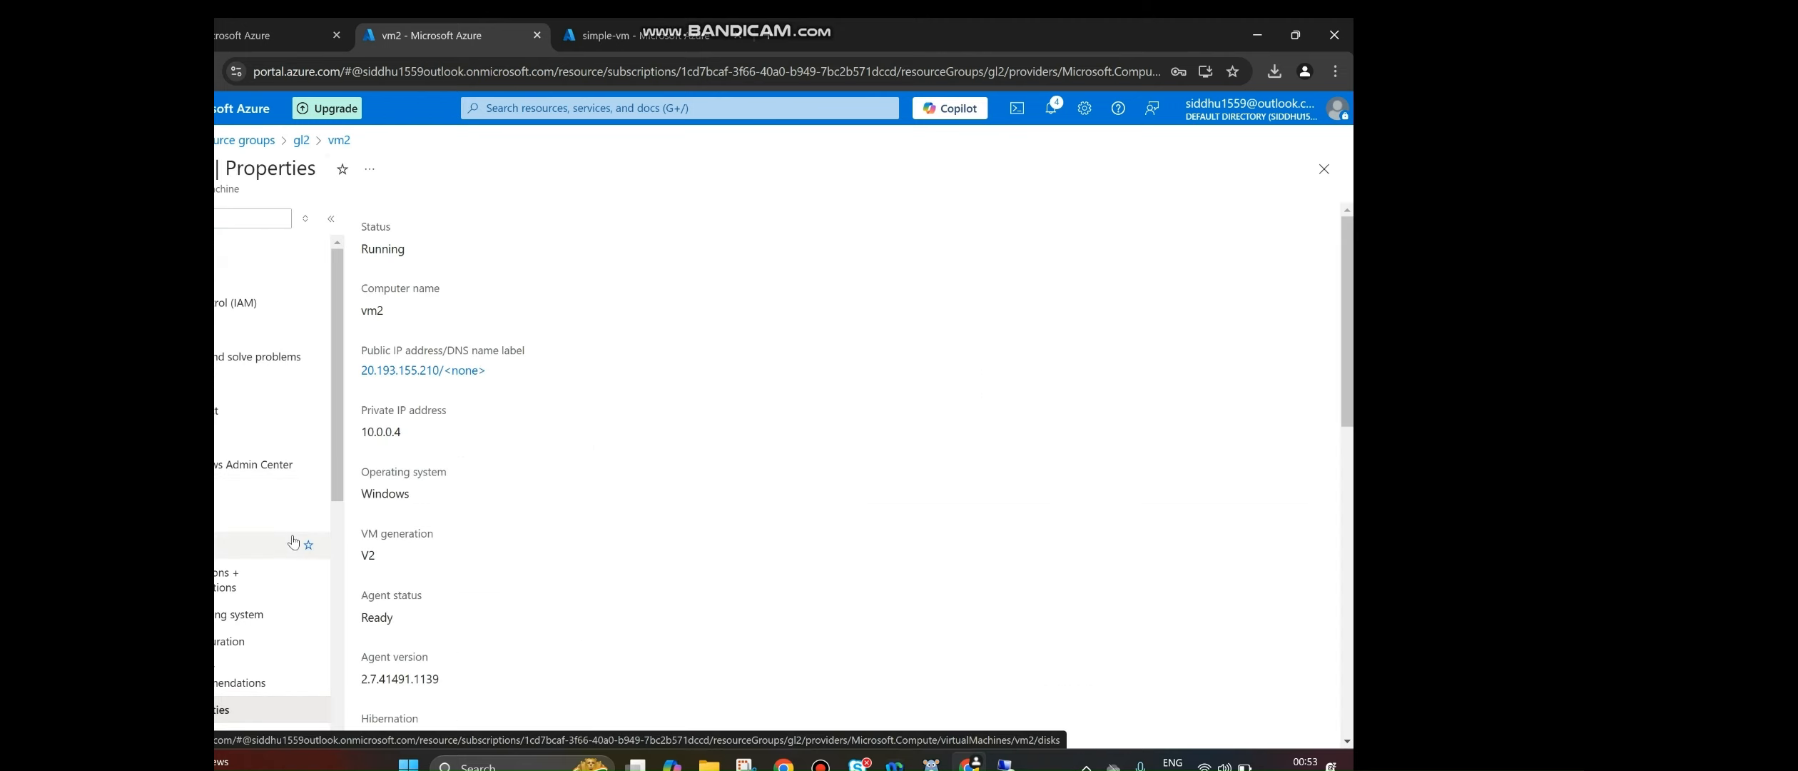
pyautogui.click(257, 545)
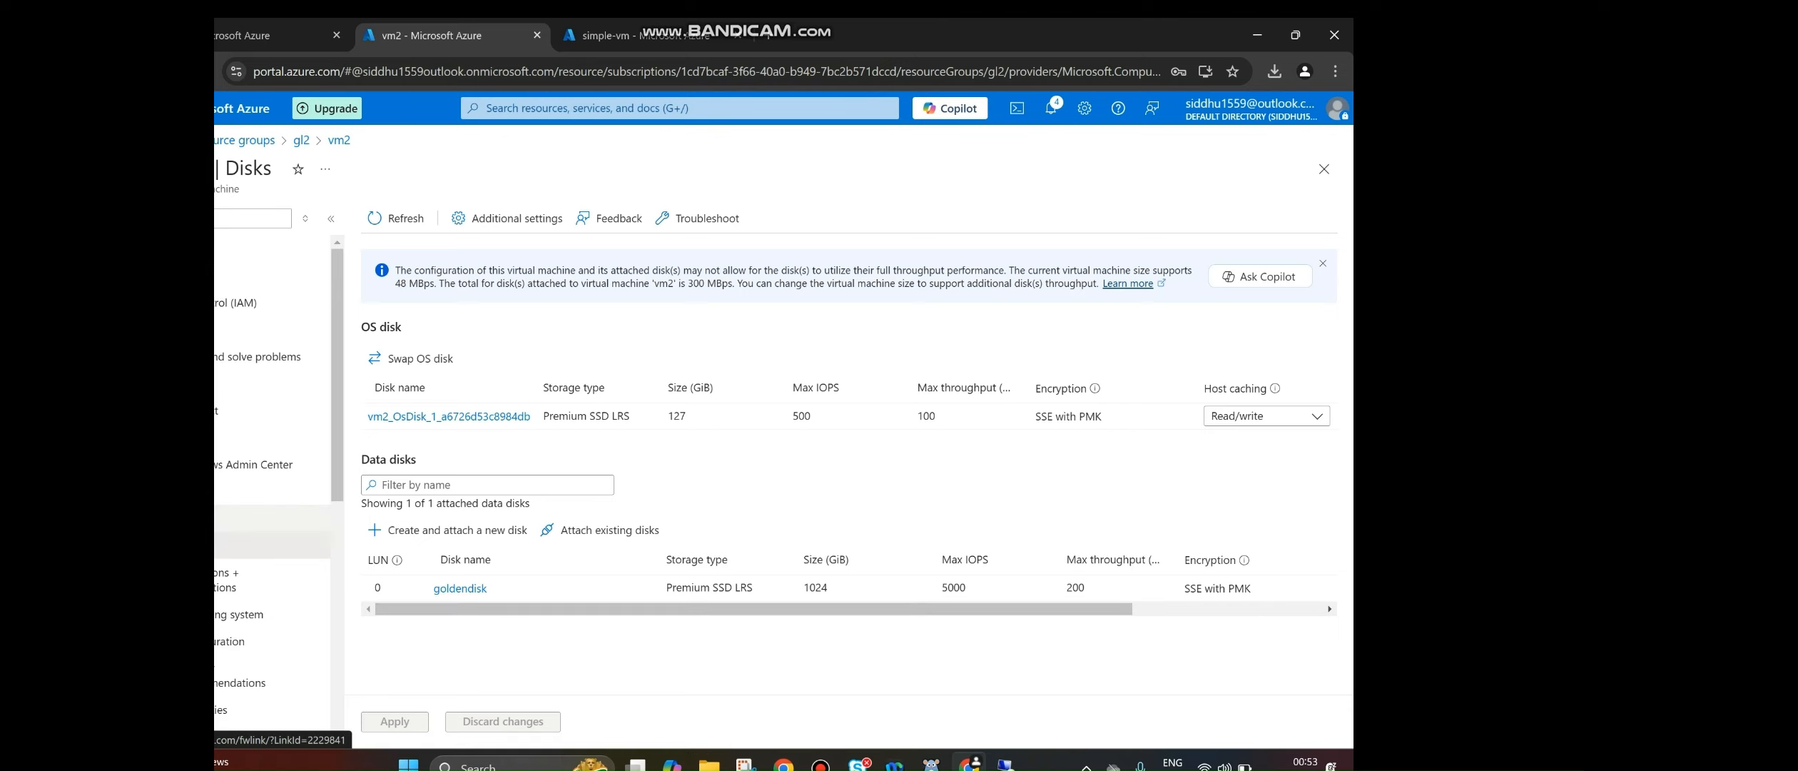
pyautogui.click(228, 518)
pyautogui.click(228, 491)
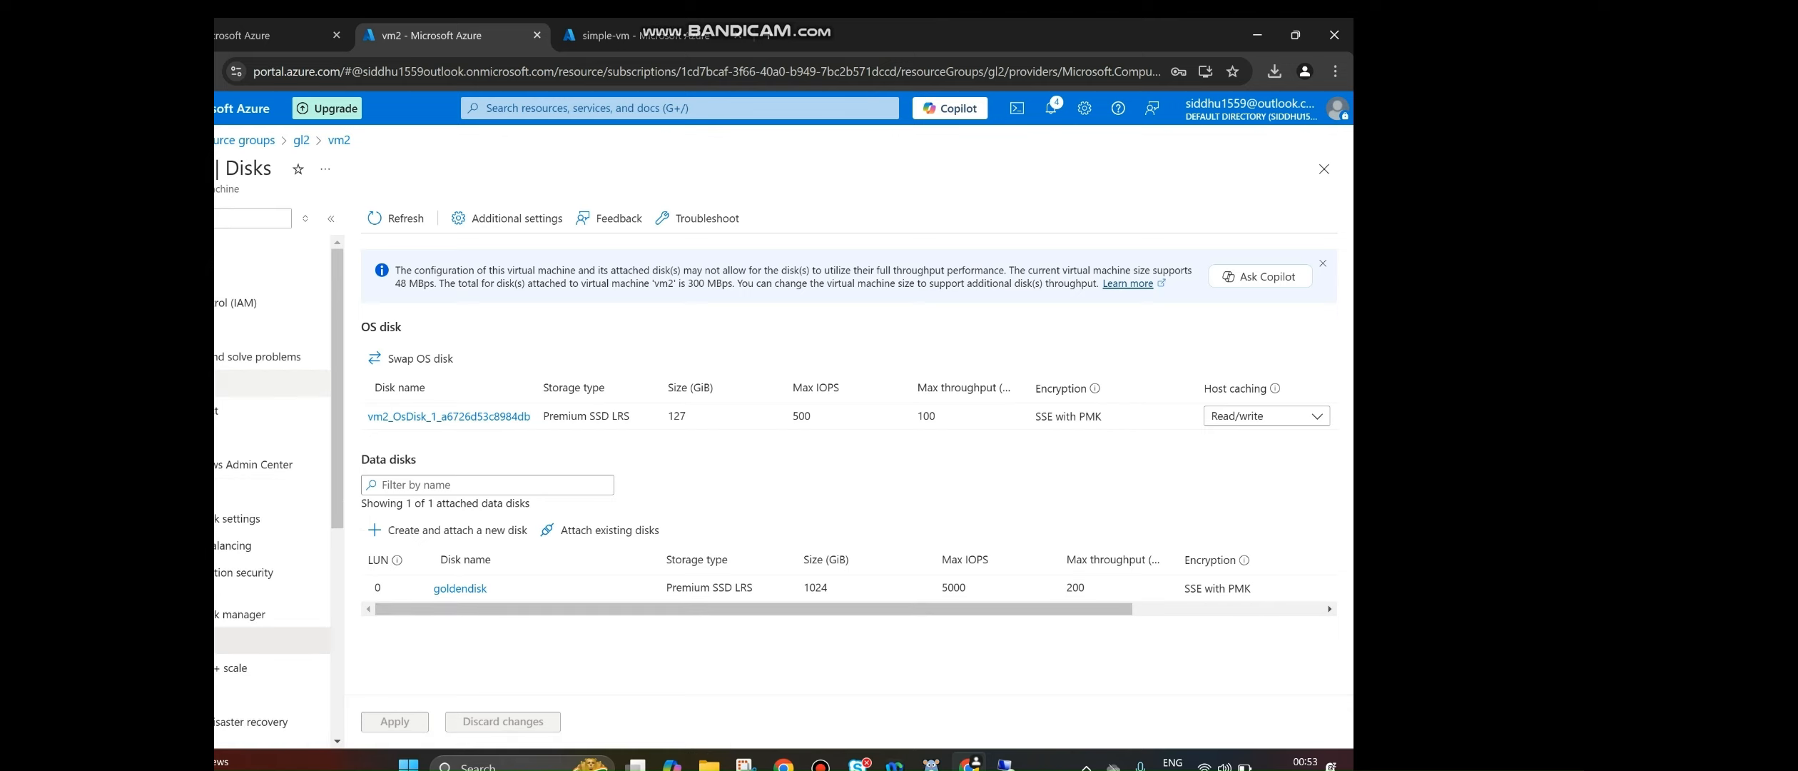
pyautogui.click(228, 383)
pyautogui.click(228, 411)
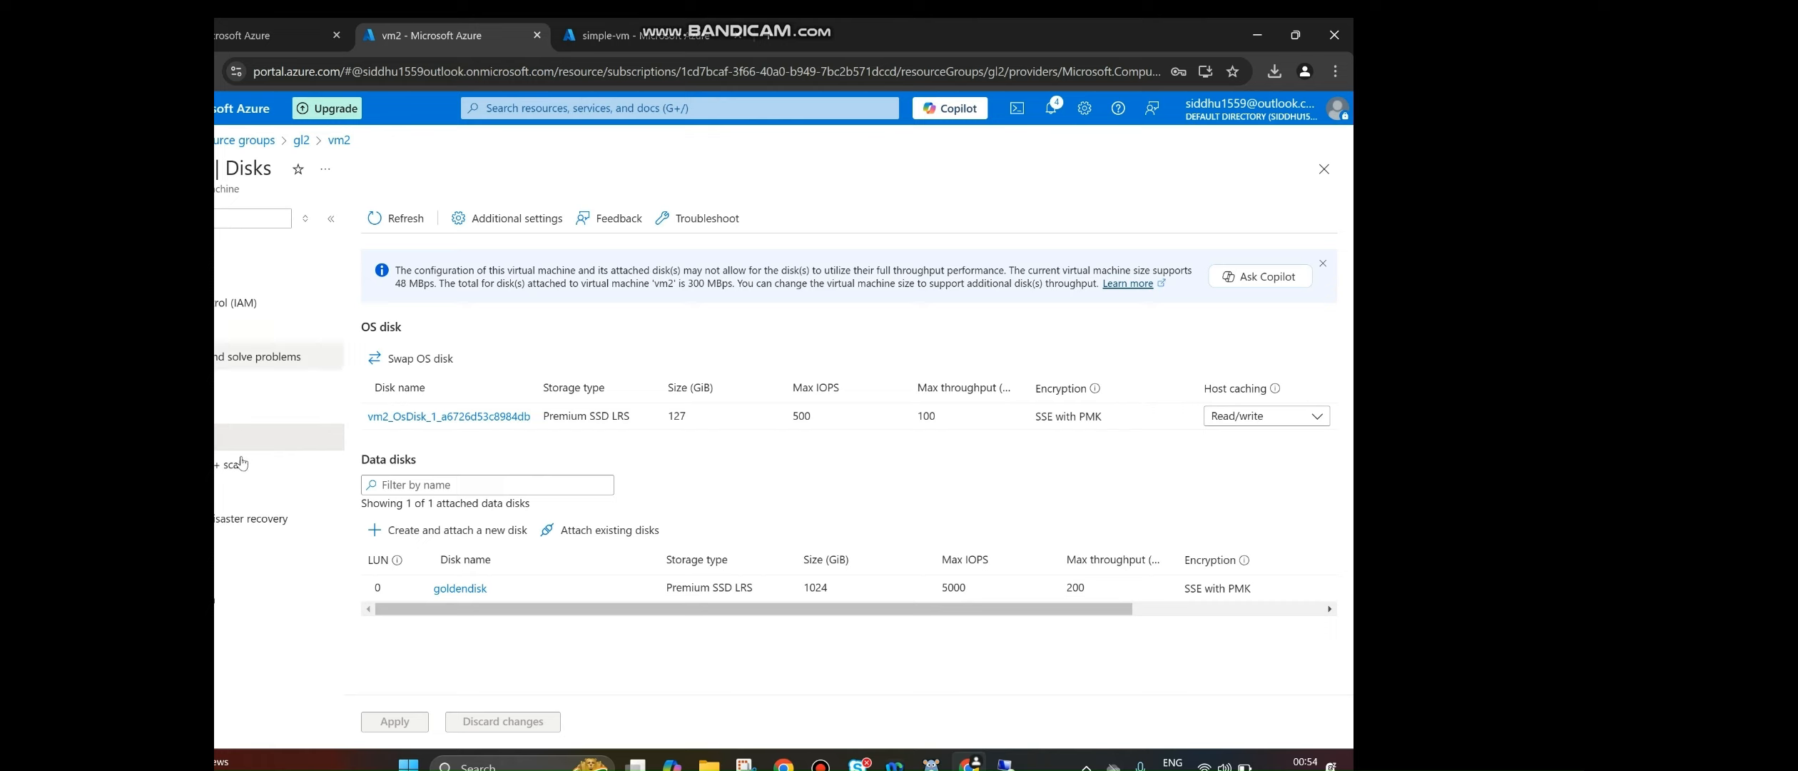
# - Reopen the Disks settings of vm2 and reveal the host caching and detach options of the goldendisk data disk
pyautogui.click(221, 437)
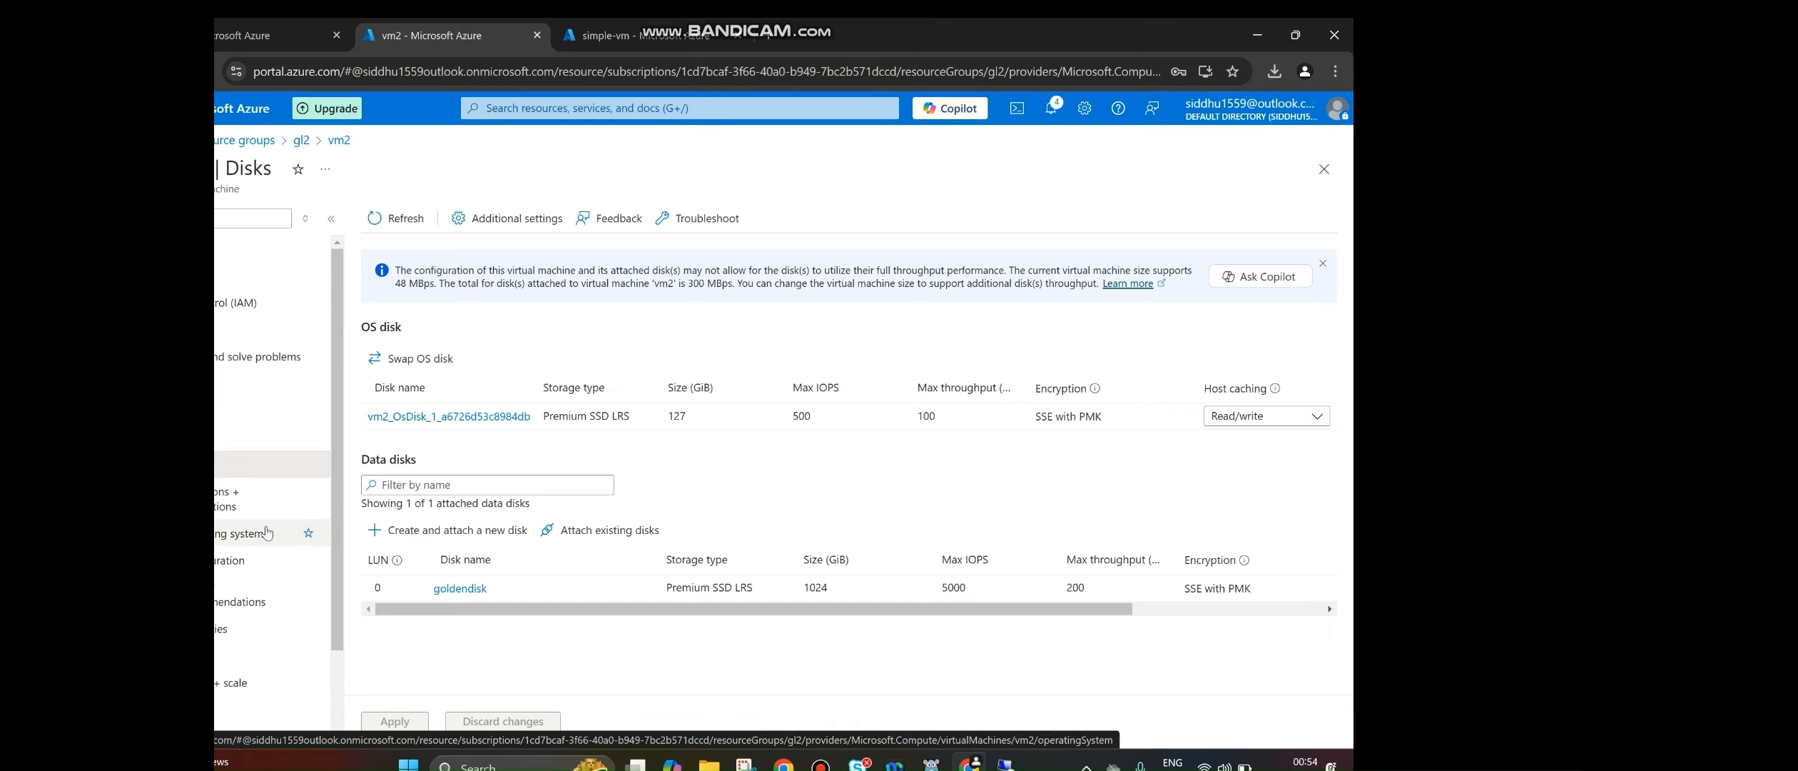
pyautogui.click(233, 472)
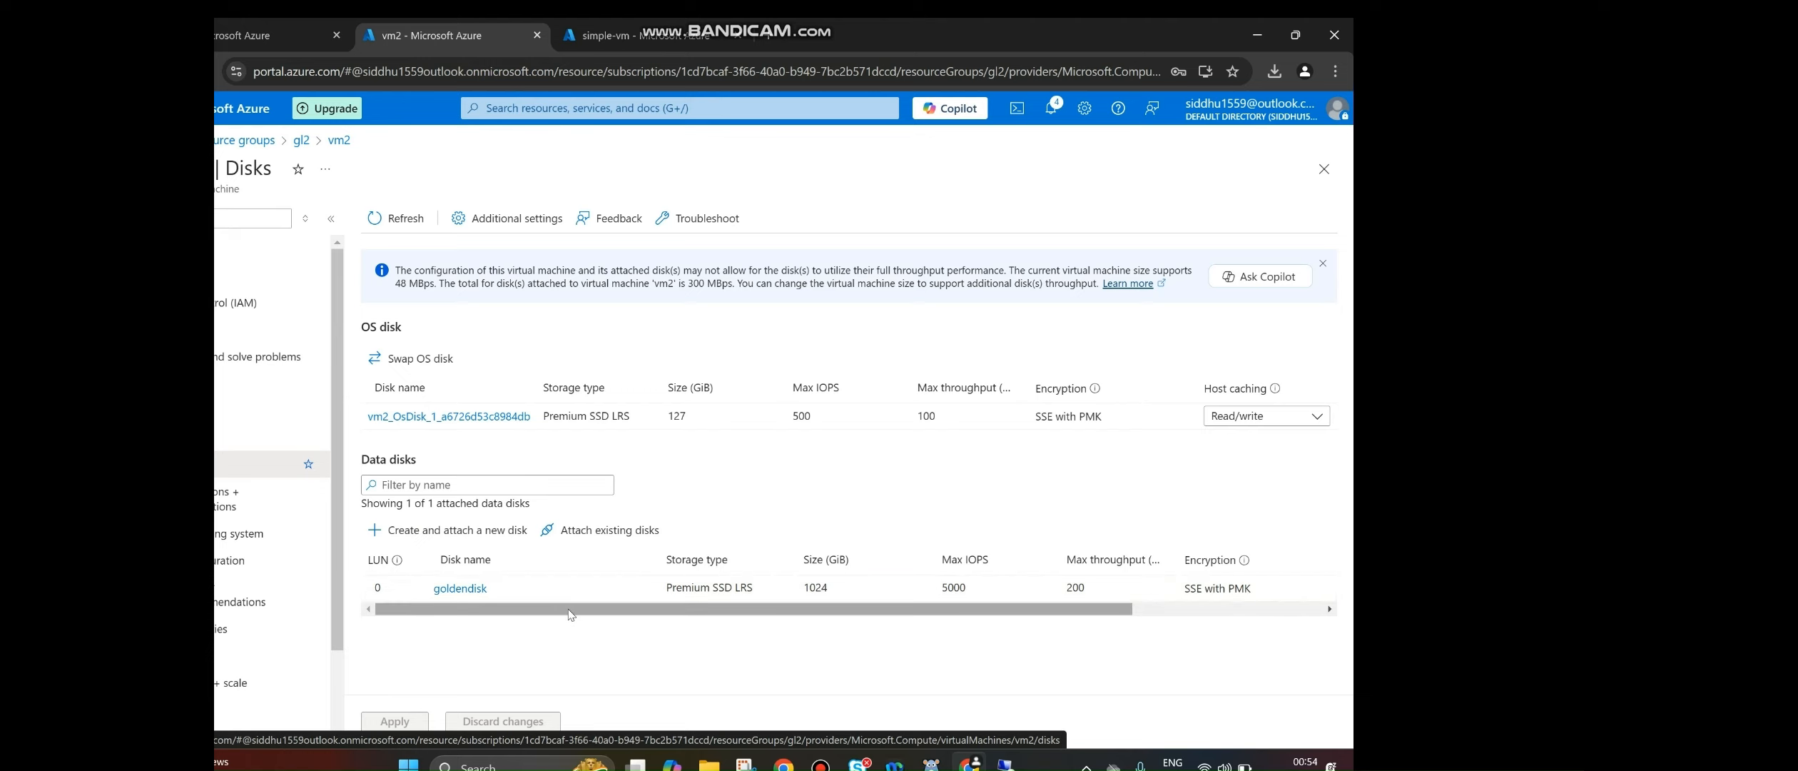
pyautogui.moveTo(570, 614); pyautogui.dragTo(871, 630)
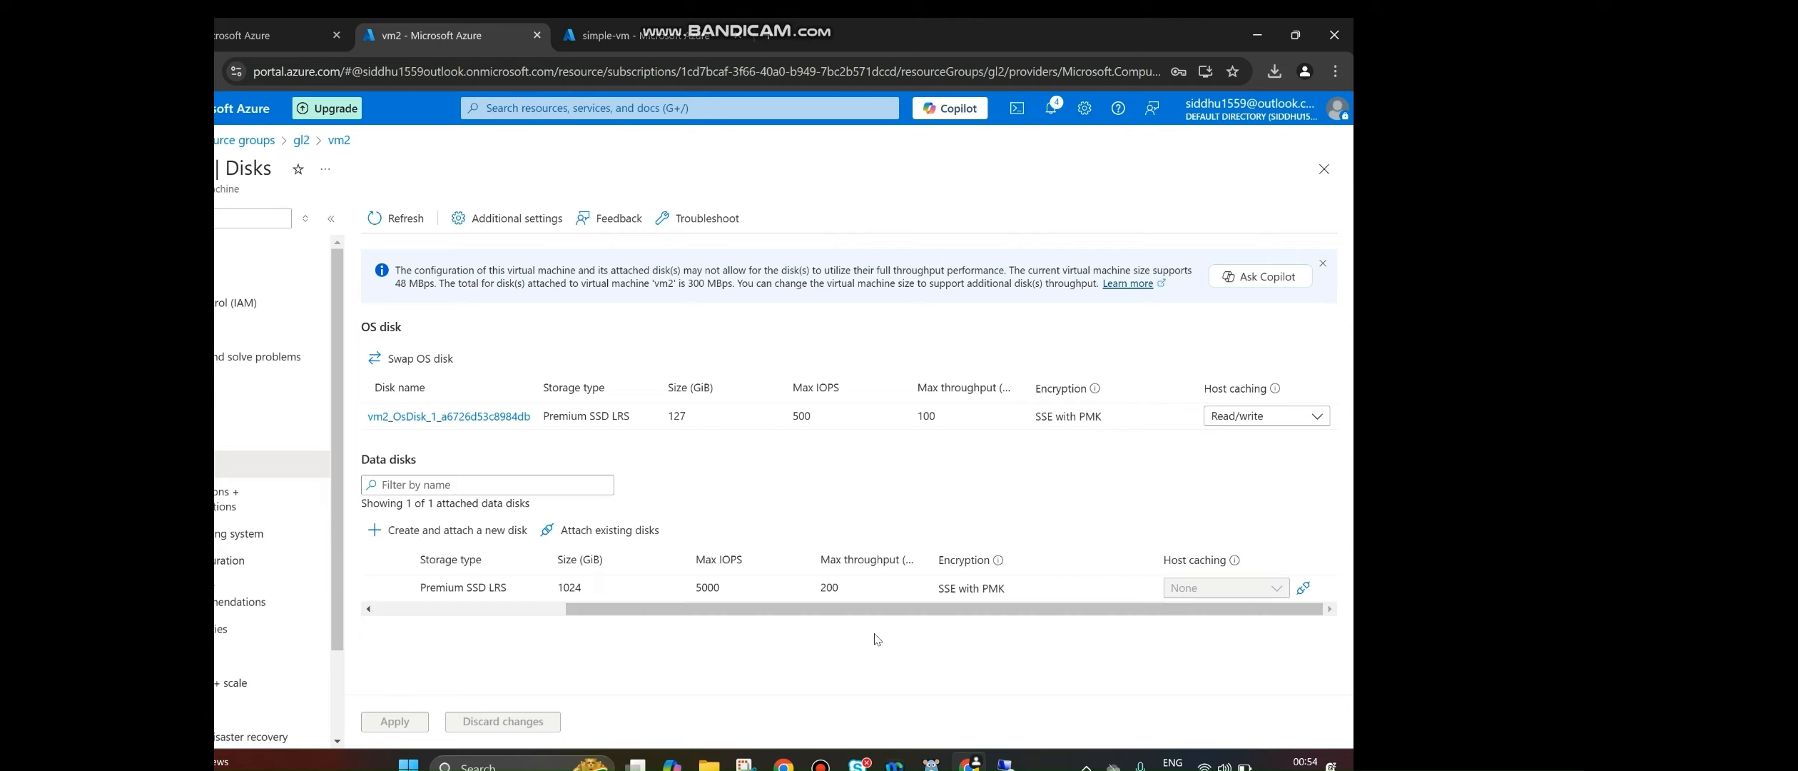
pyautogui.click(1303, 589)
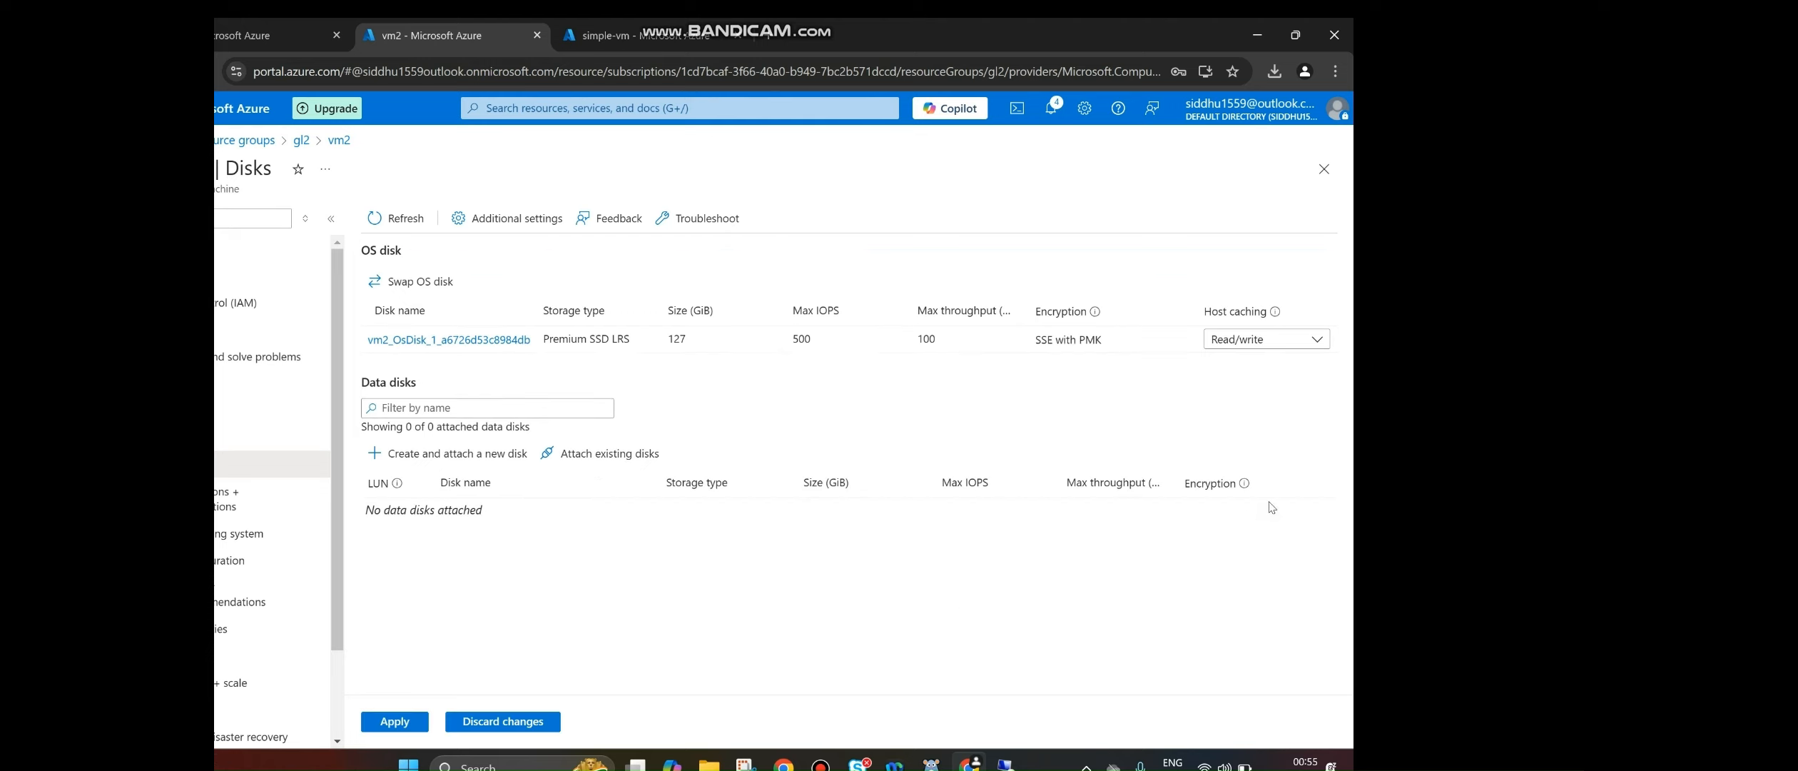
pyautogui.click(607, 457)
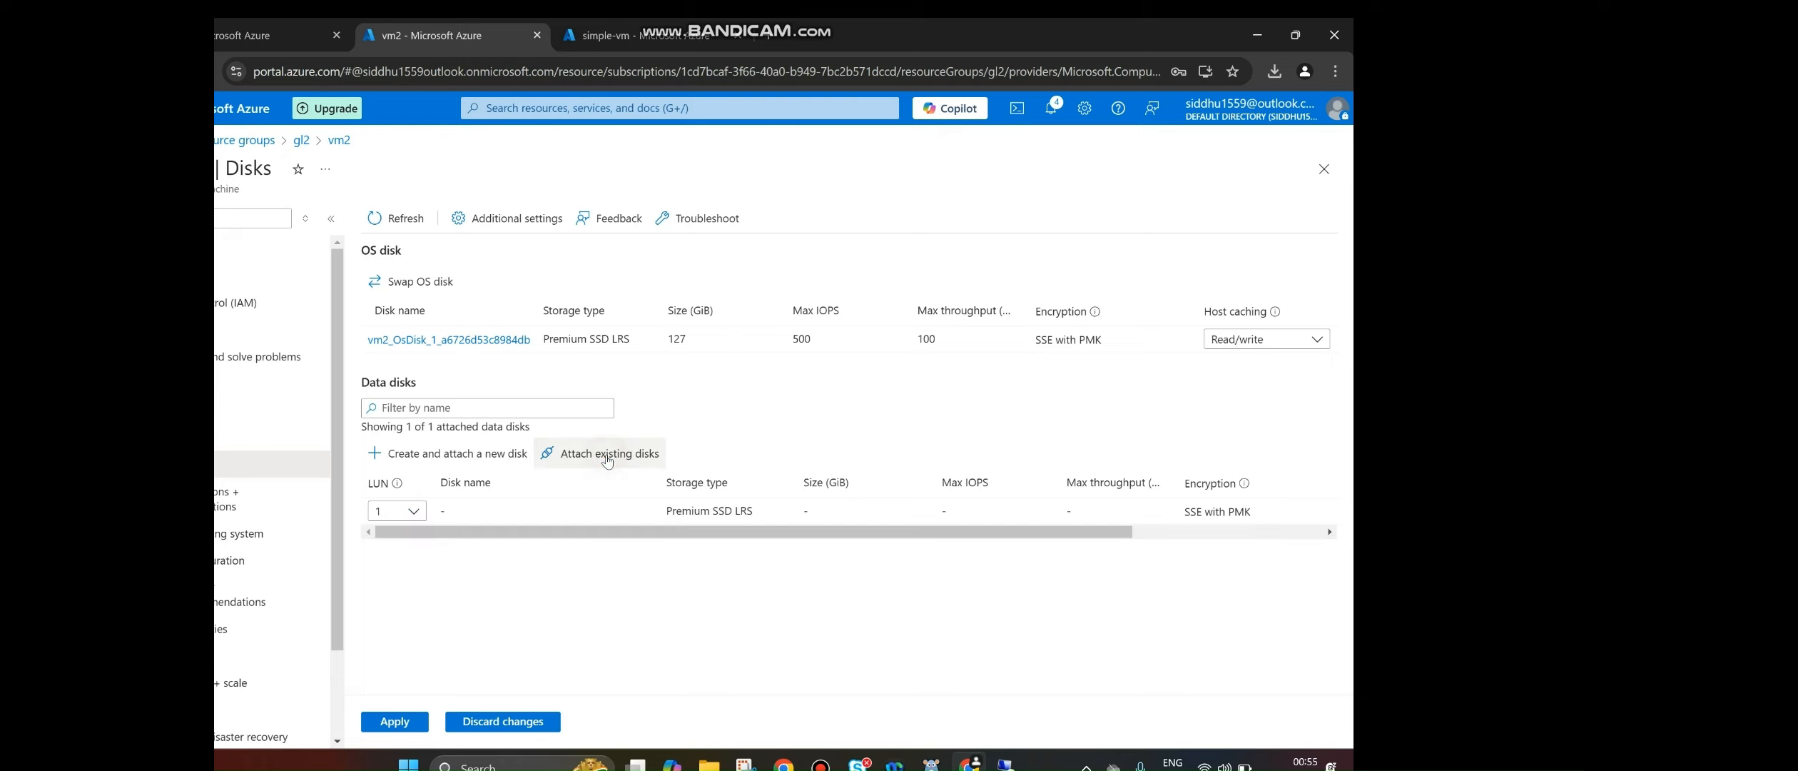
pyautogui.click(510, 455)
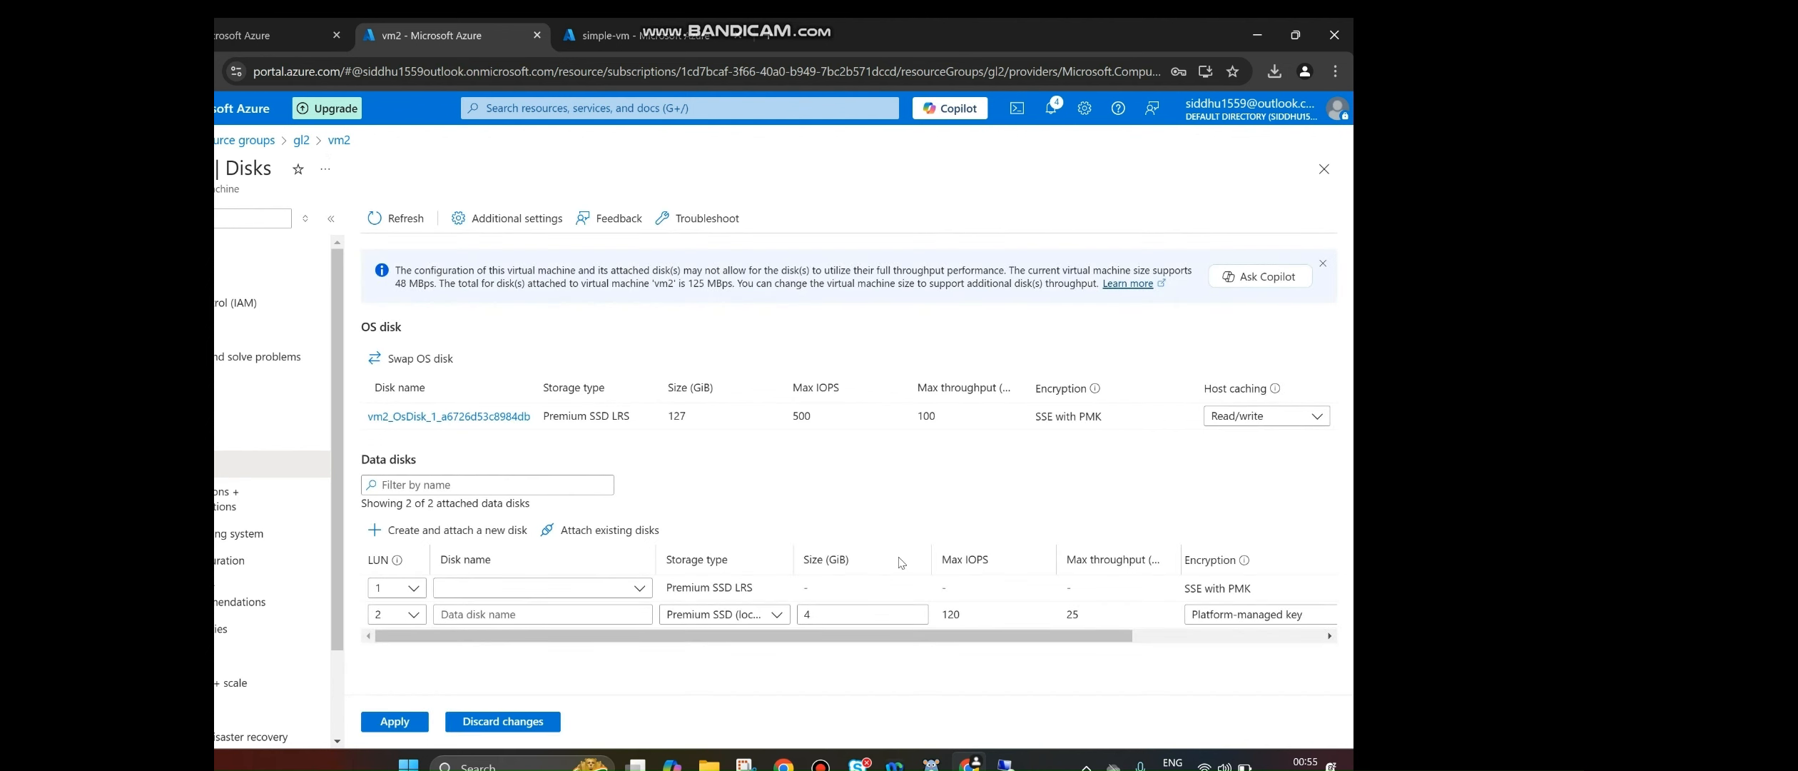
pyautogui.click(577, 541)
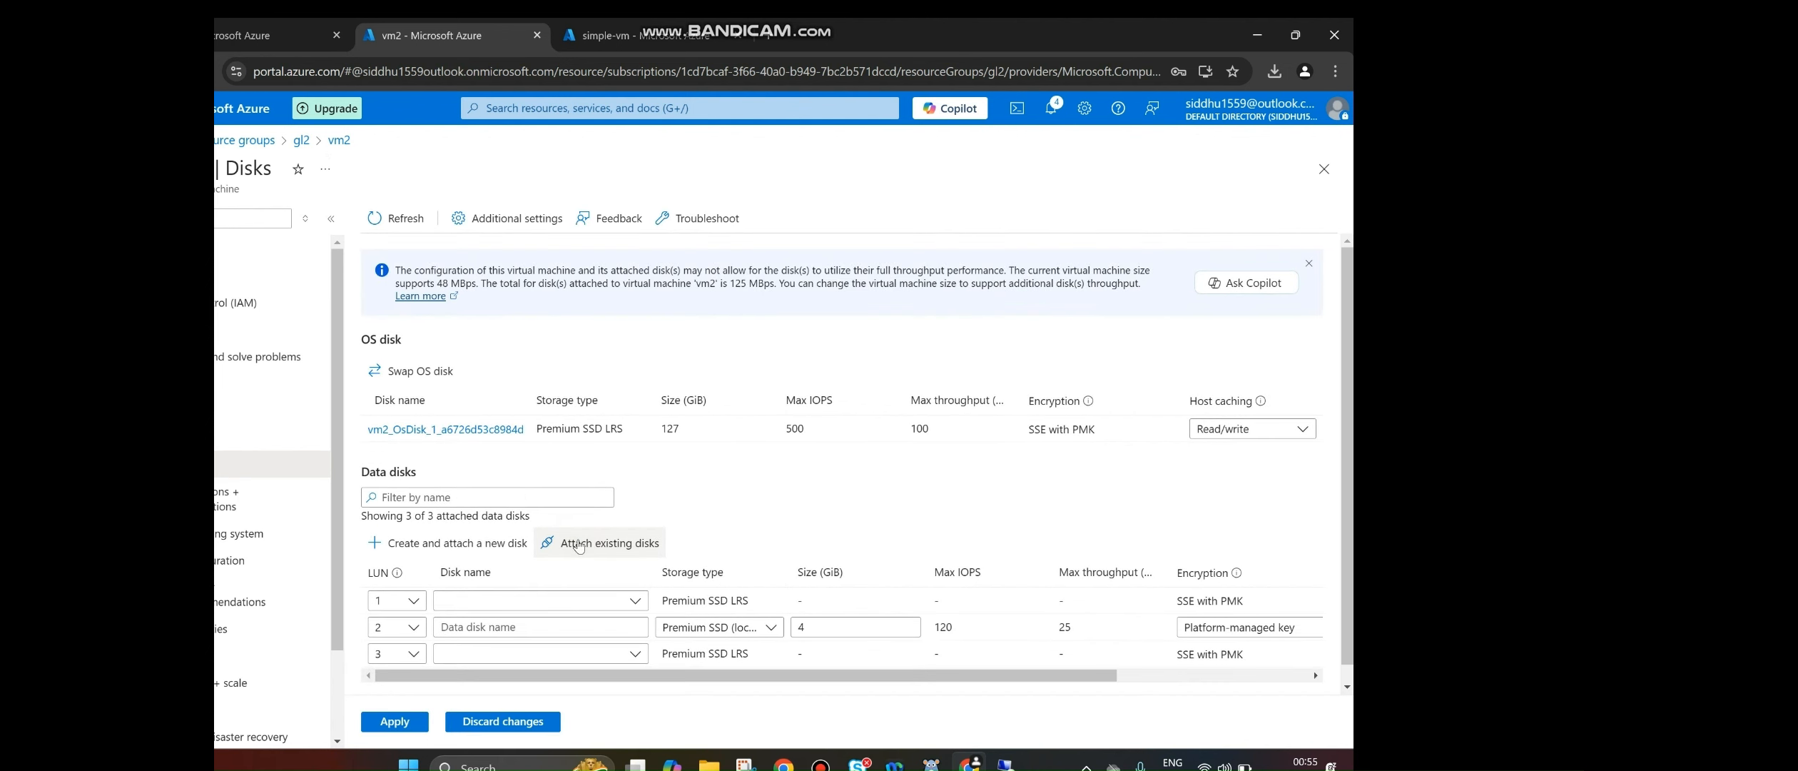
pyautogui.click(497, 722)
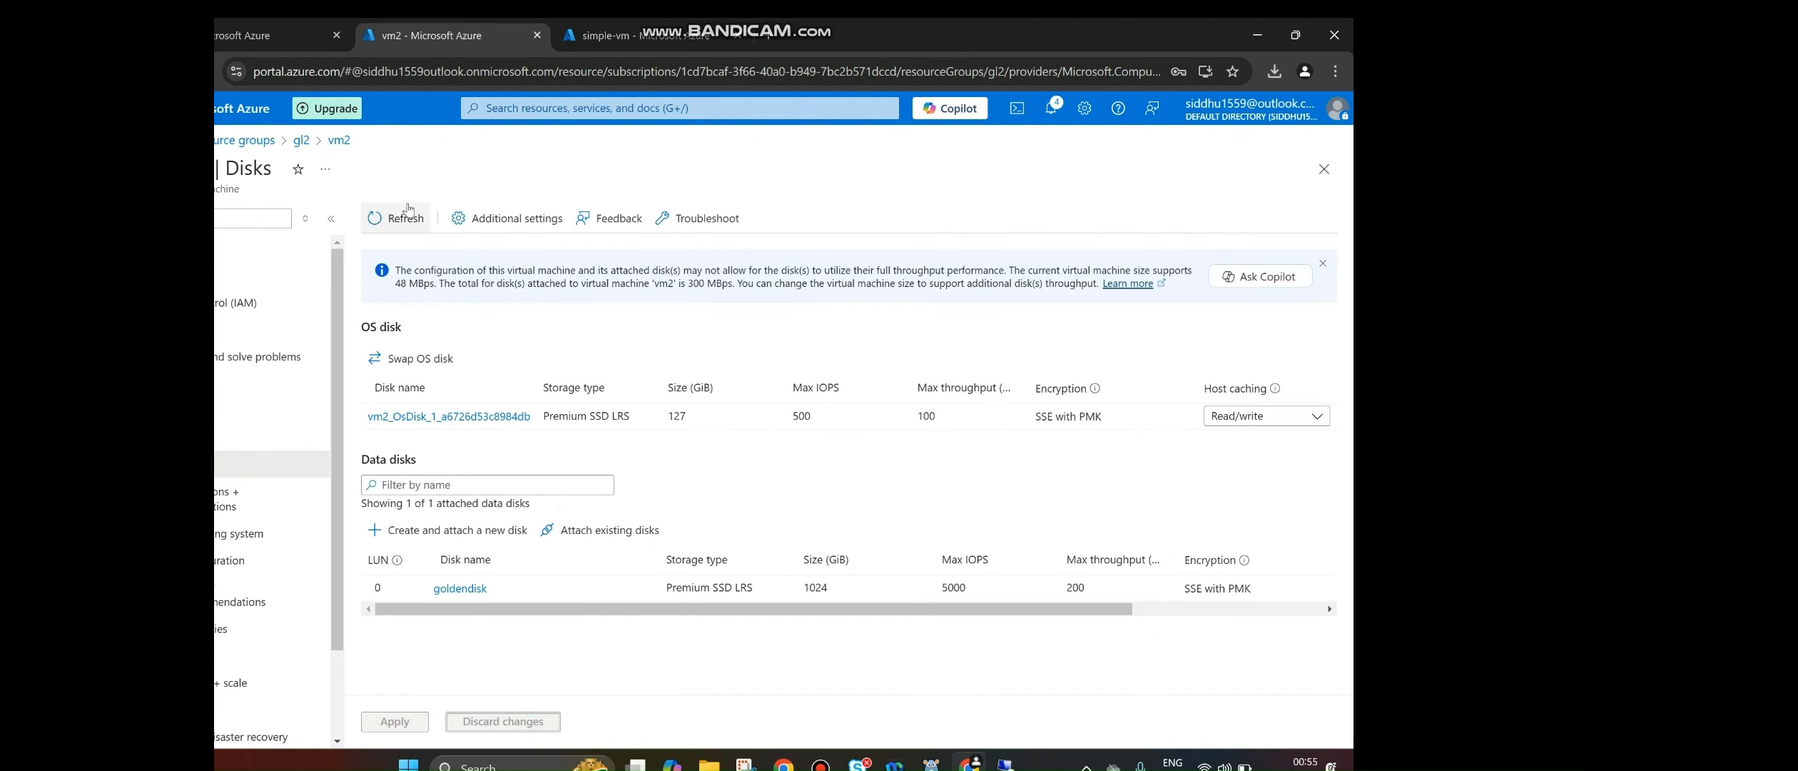
pyautogui.click(391, 217)
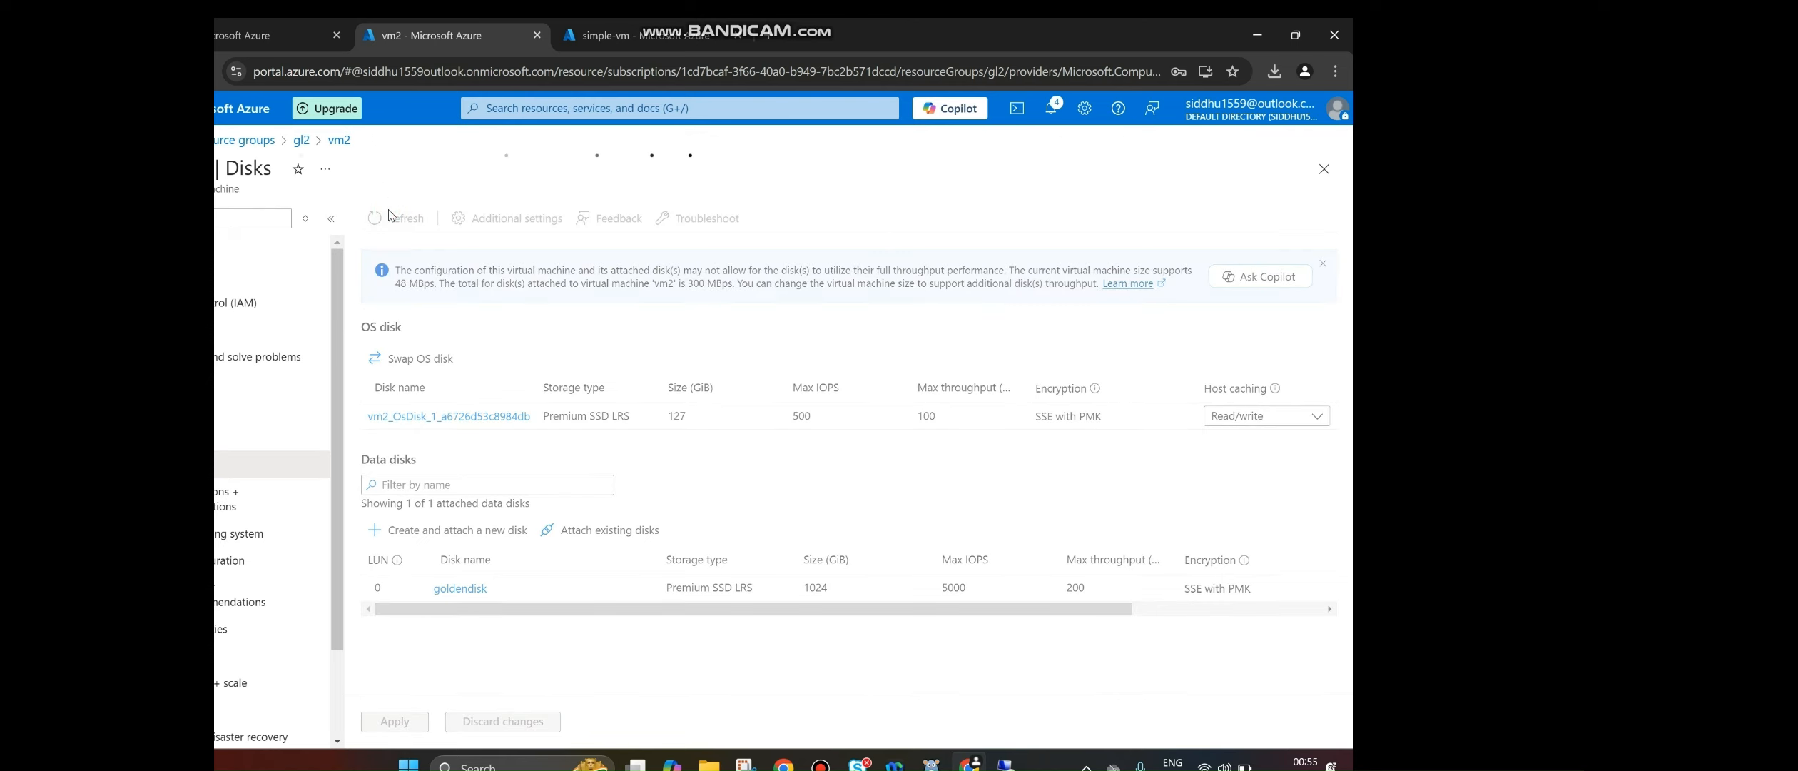
pyautogui.click(391, 216)
# - Detach the goldendisk data disk from vm2 and apply the disk change
pyautogui.moveTo(742, 608); pyautogui.dragTo(960, 722)
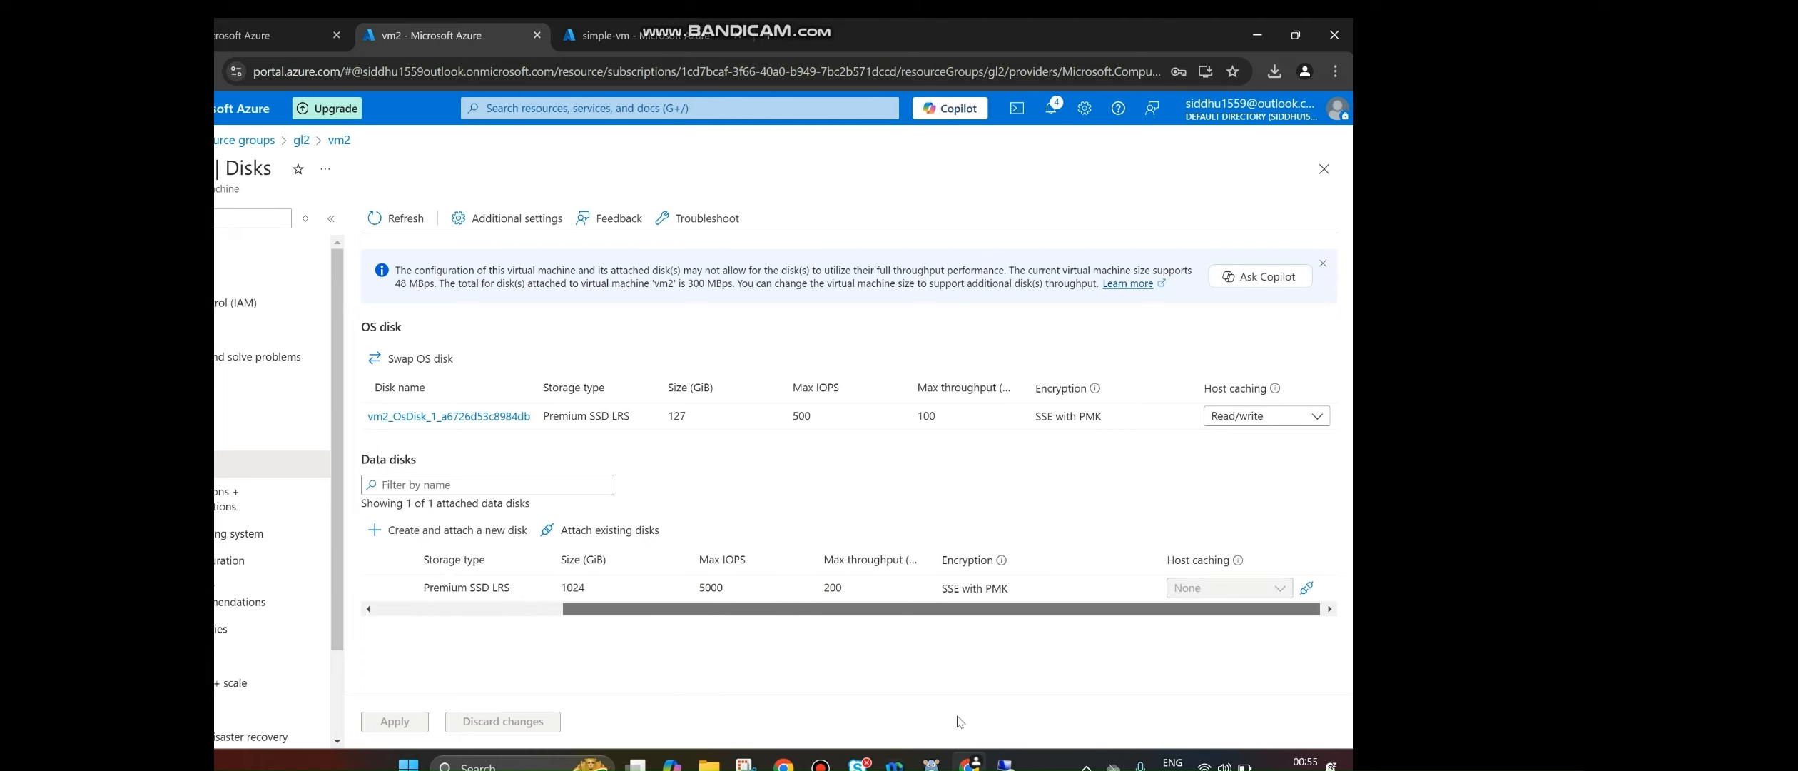
pyautogui.click(1306, 587)
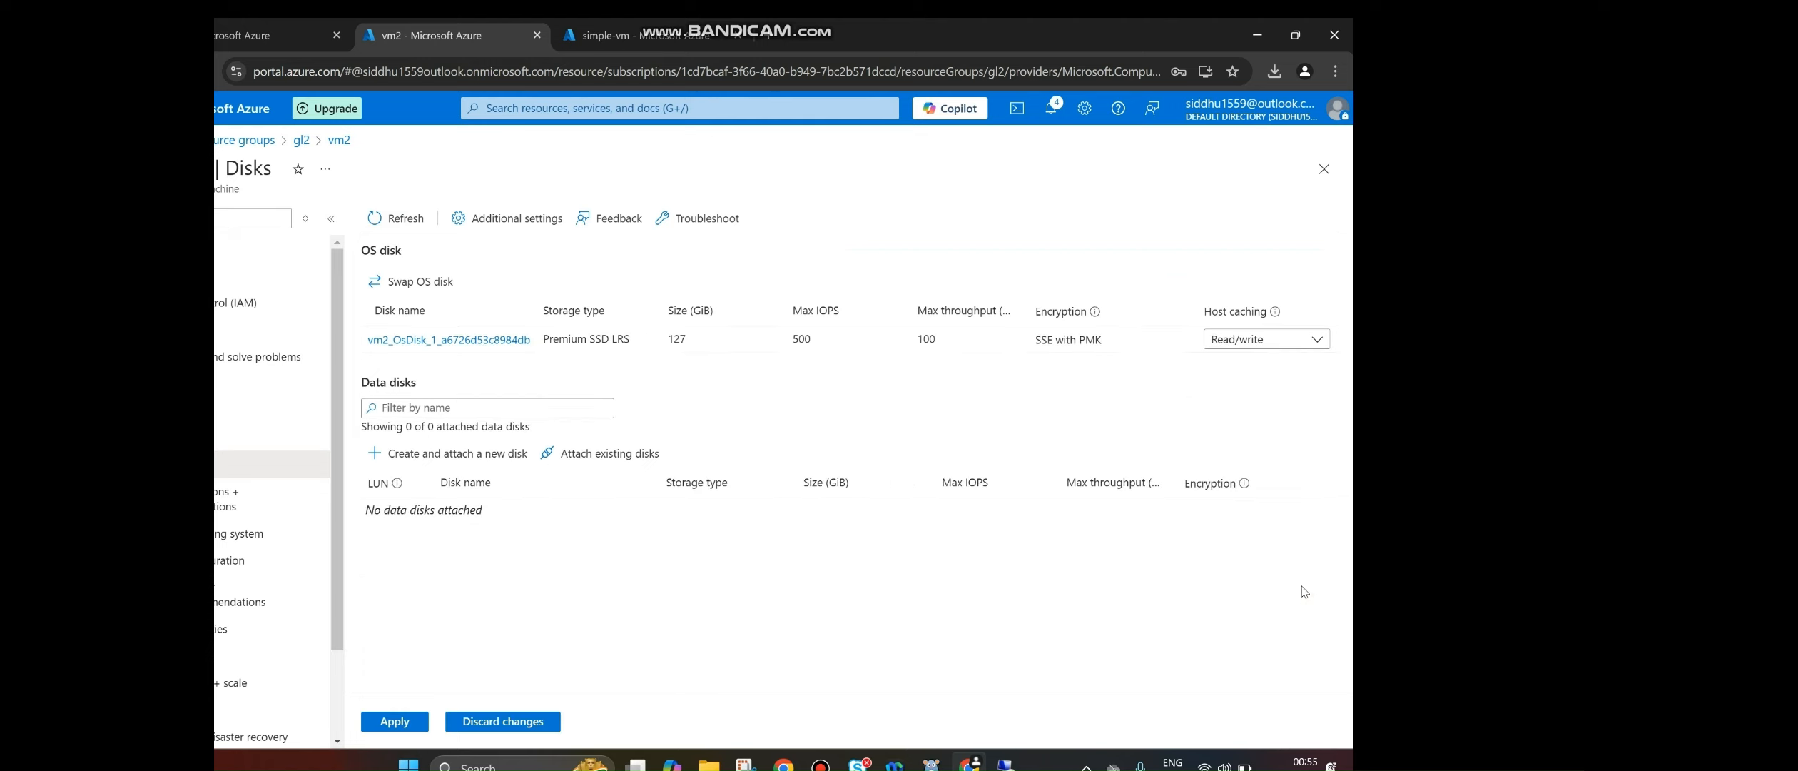
pyautogui.click(396, 723)
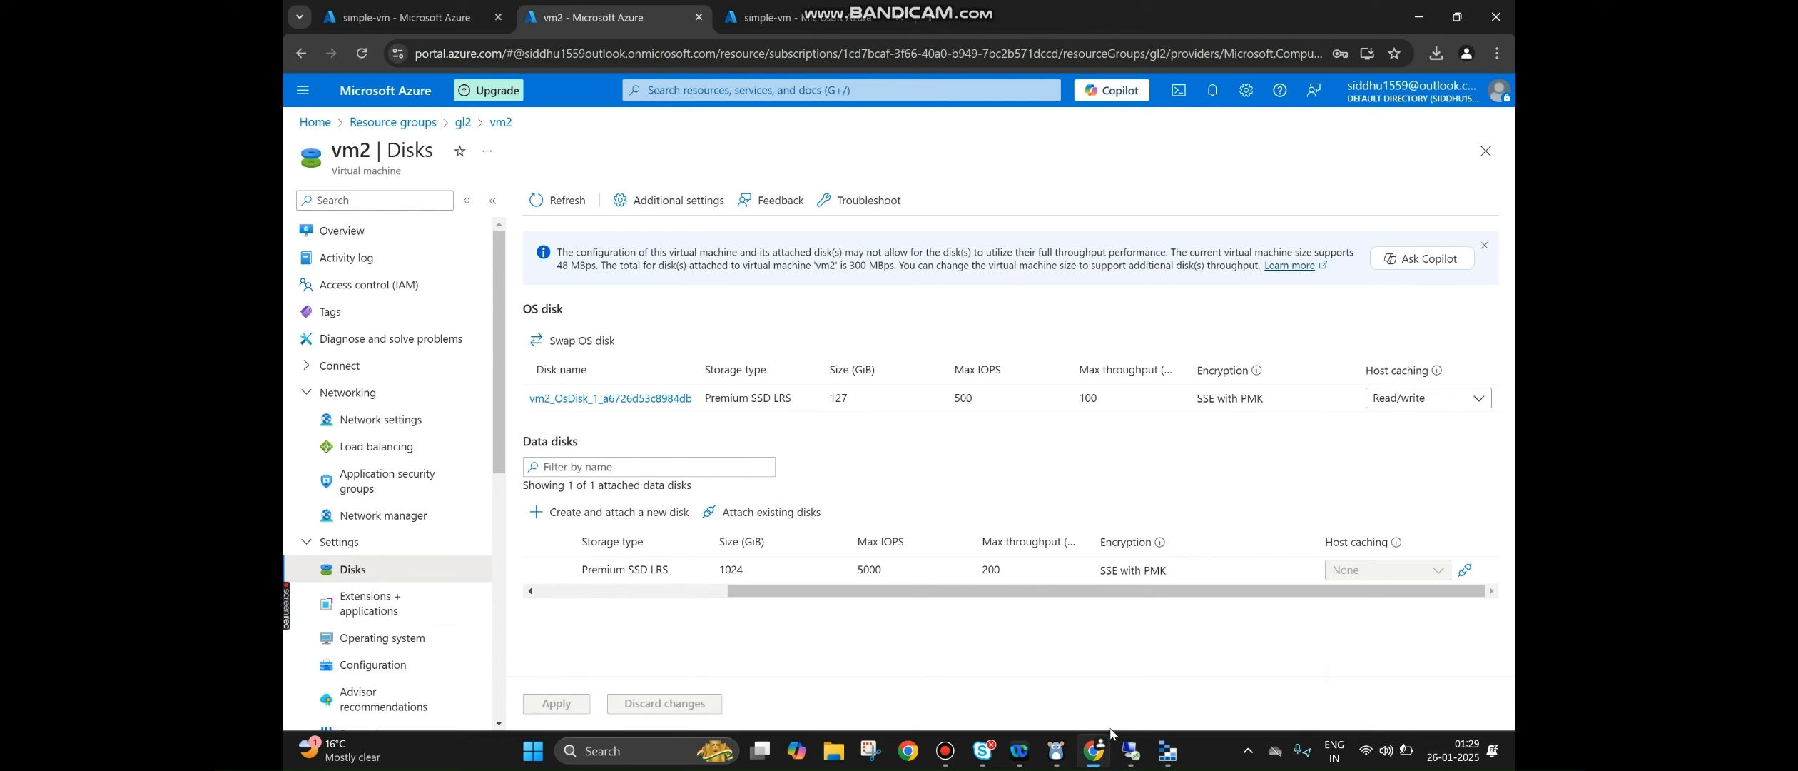
# - Switch to the vm2 remote desktop session and open the New Volume (S:) drive from This PC
pyautogui.moveTo(1129, 749)
pyautogui.click(1159, 695)
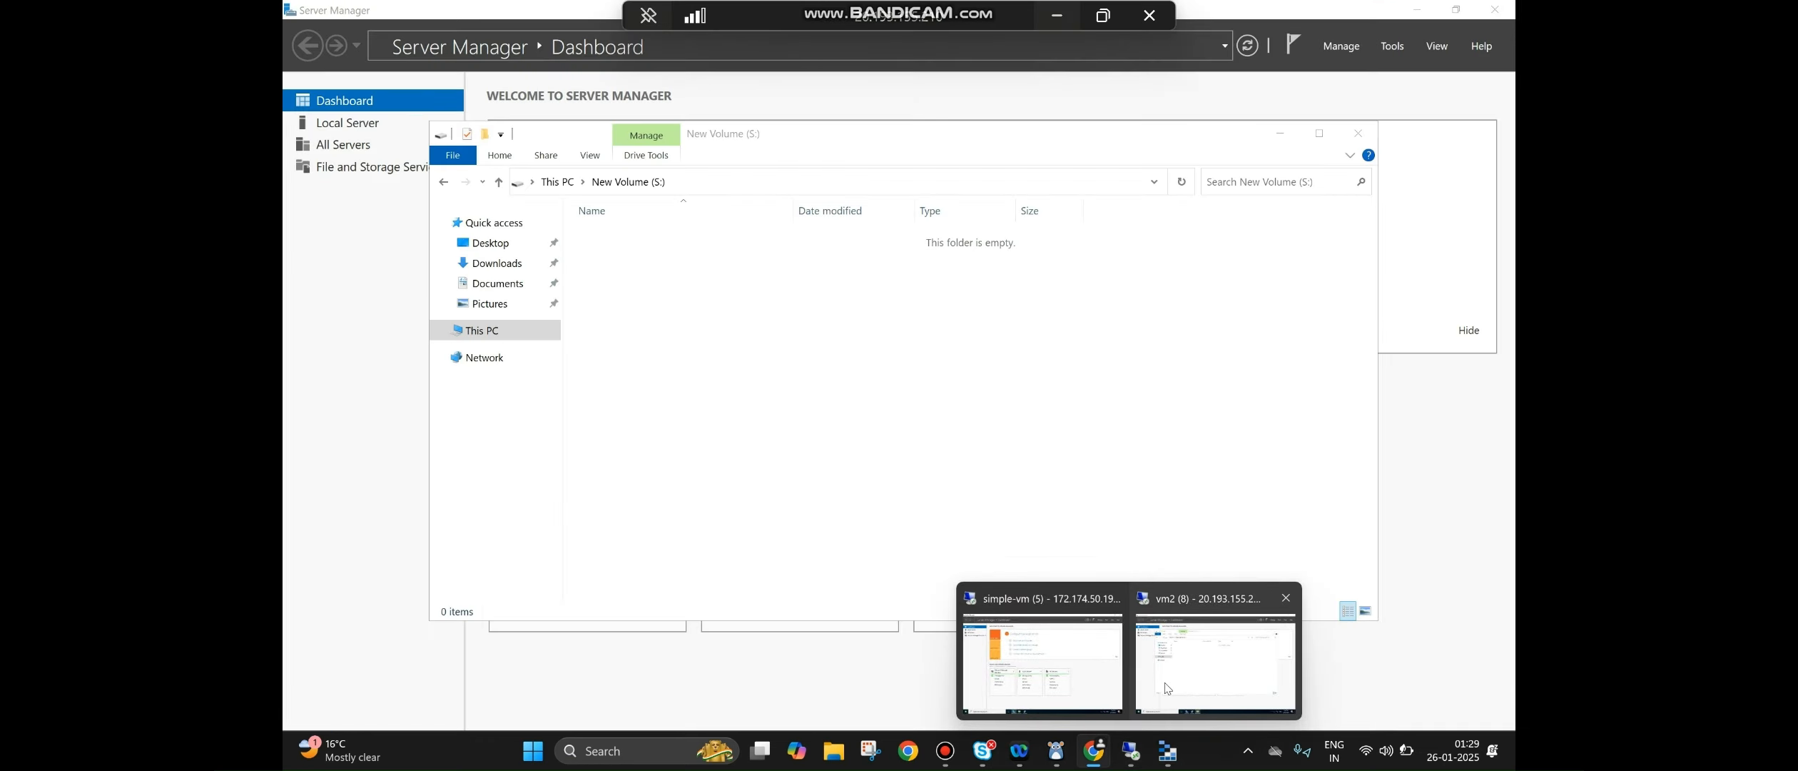
pyautogui.click(480, 360)
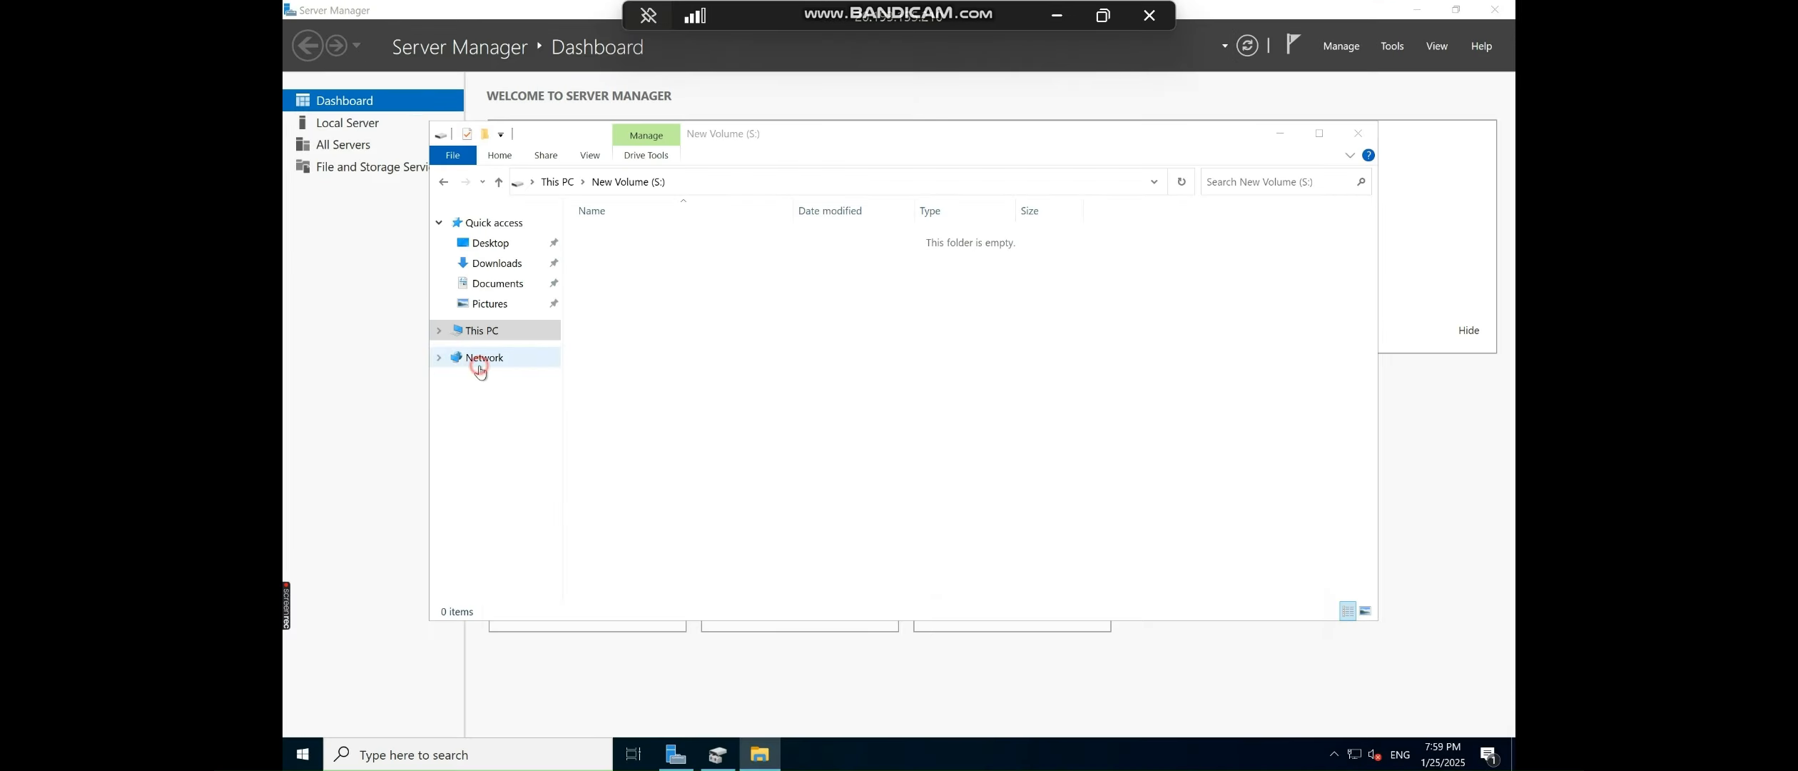
pyautogui.click(495, 333)
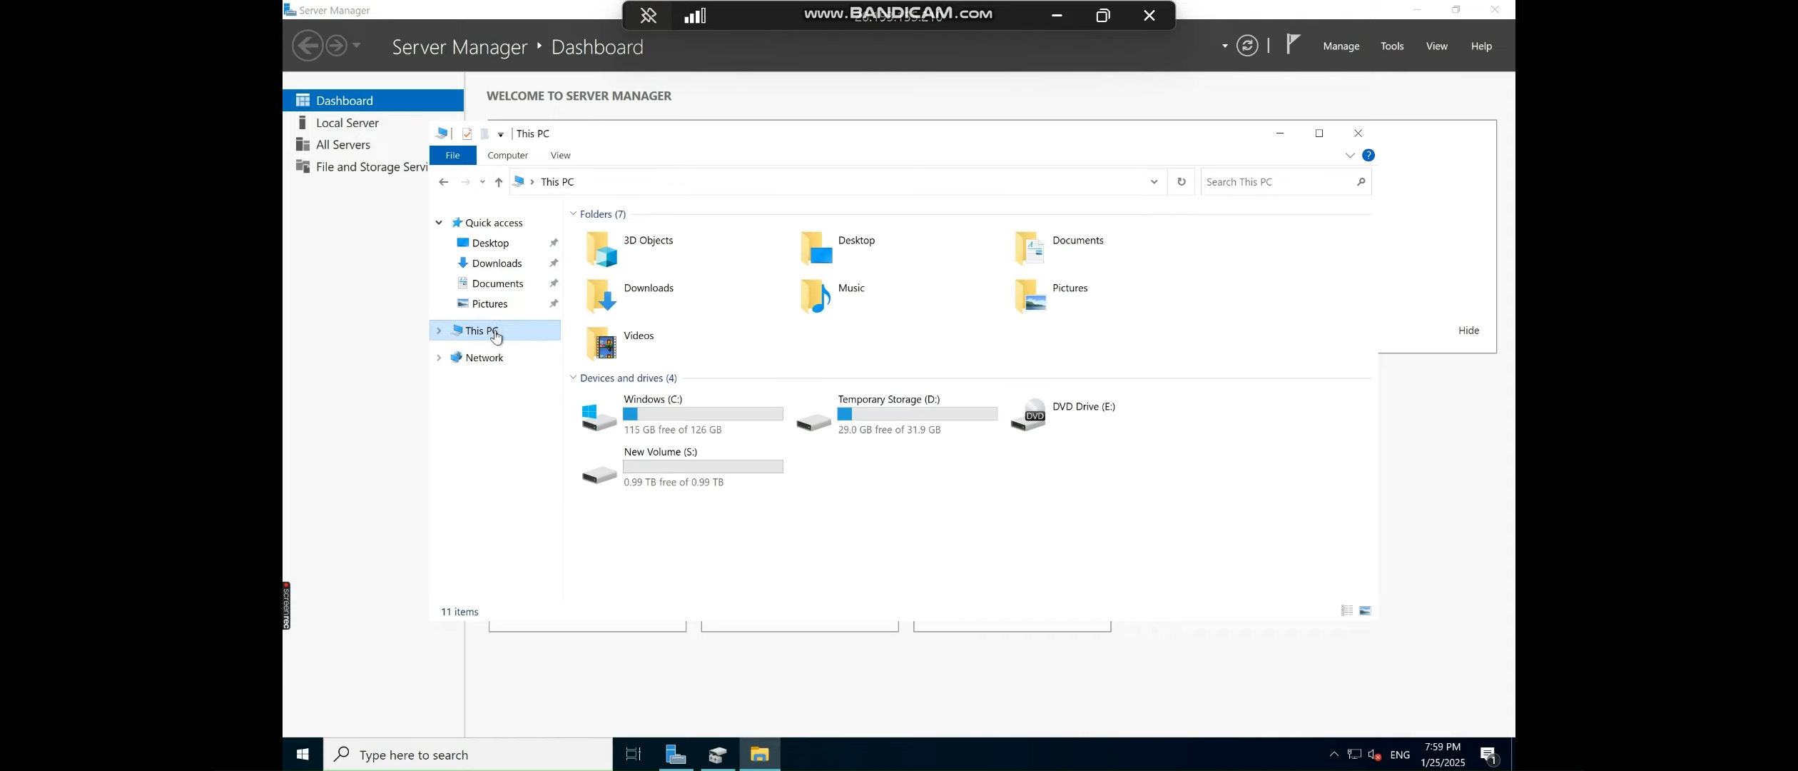
pyautogui.click(661, 478)
pyautogui.doubleClick(661, 478)
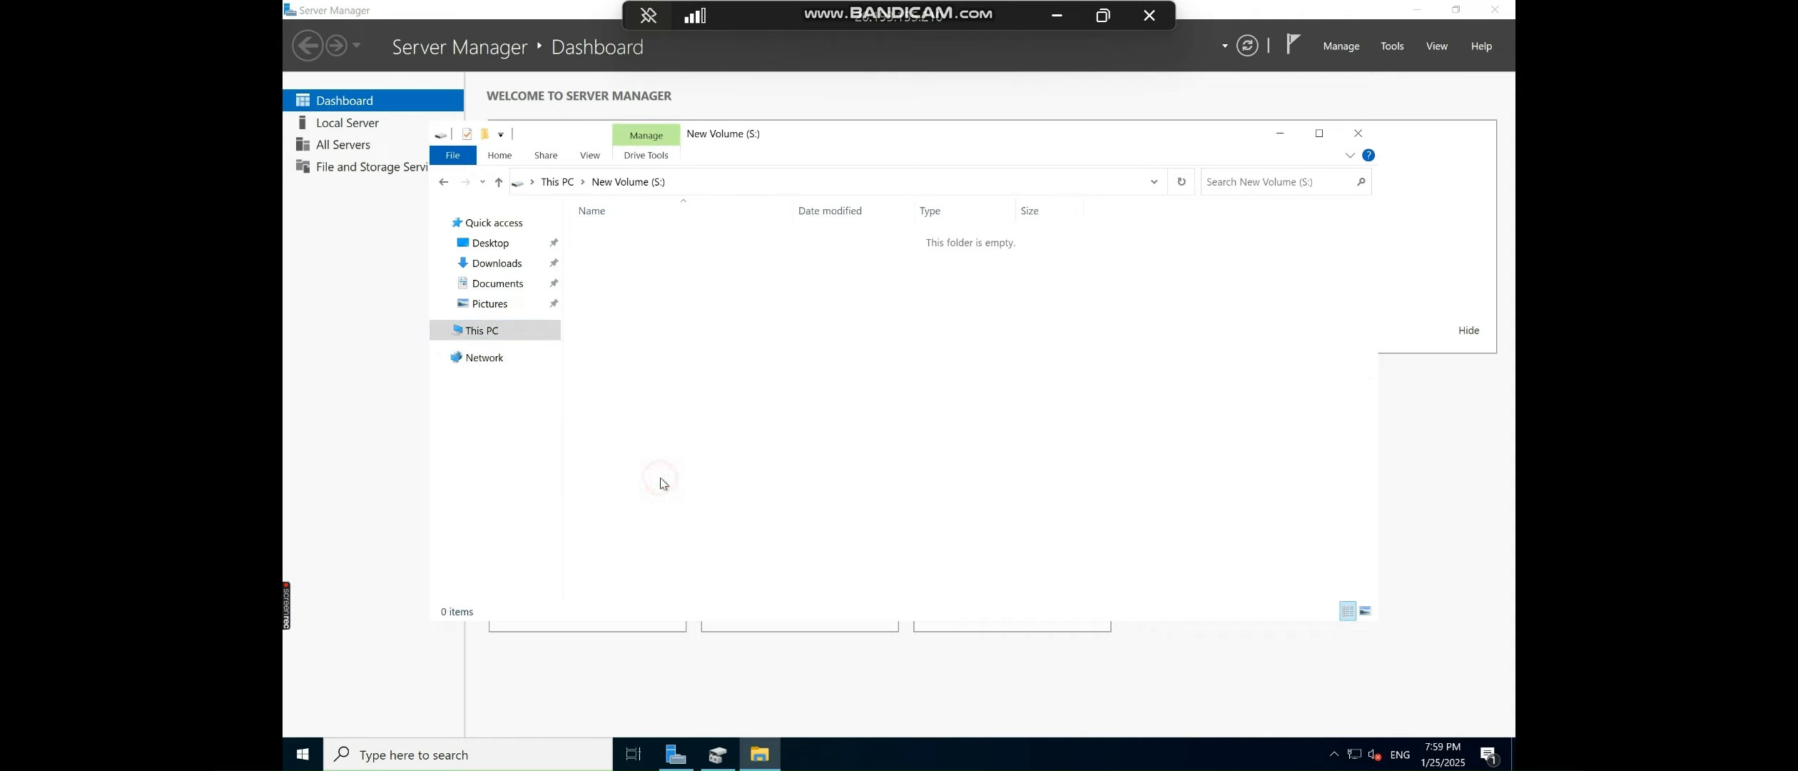
# - Create a folder named goldenimage on the New Volume (S:) drive and open it
pyautogui.rightClick(738, 333)
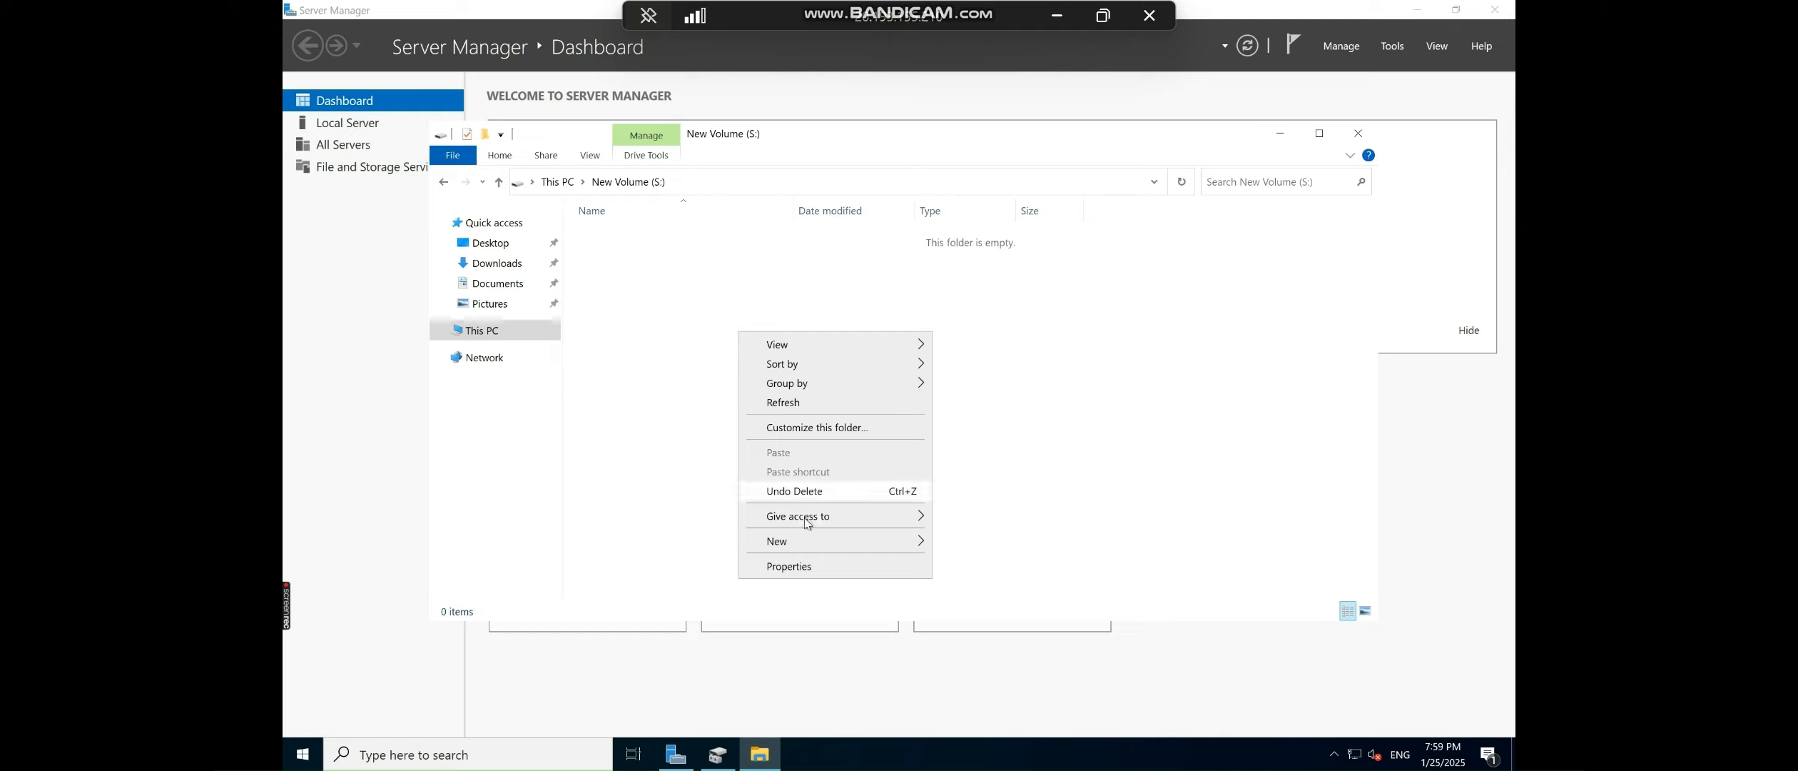
pyautogui.moveTo(788, 540)
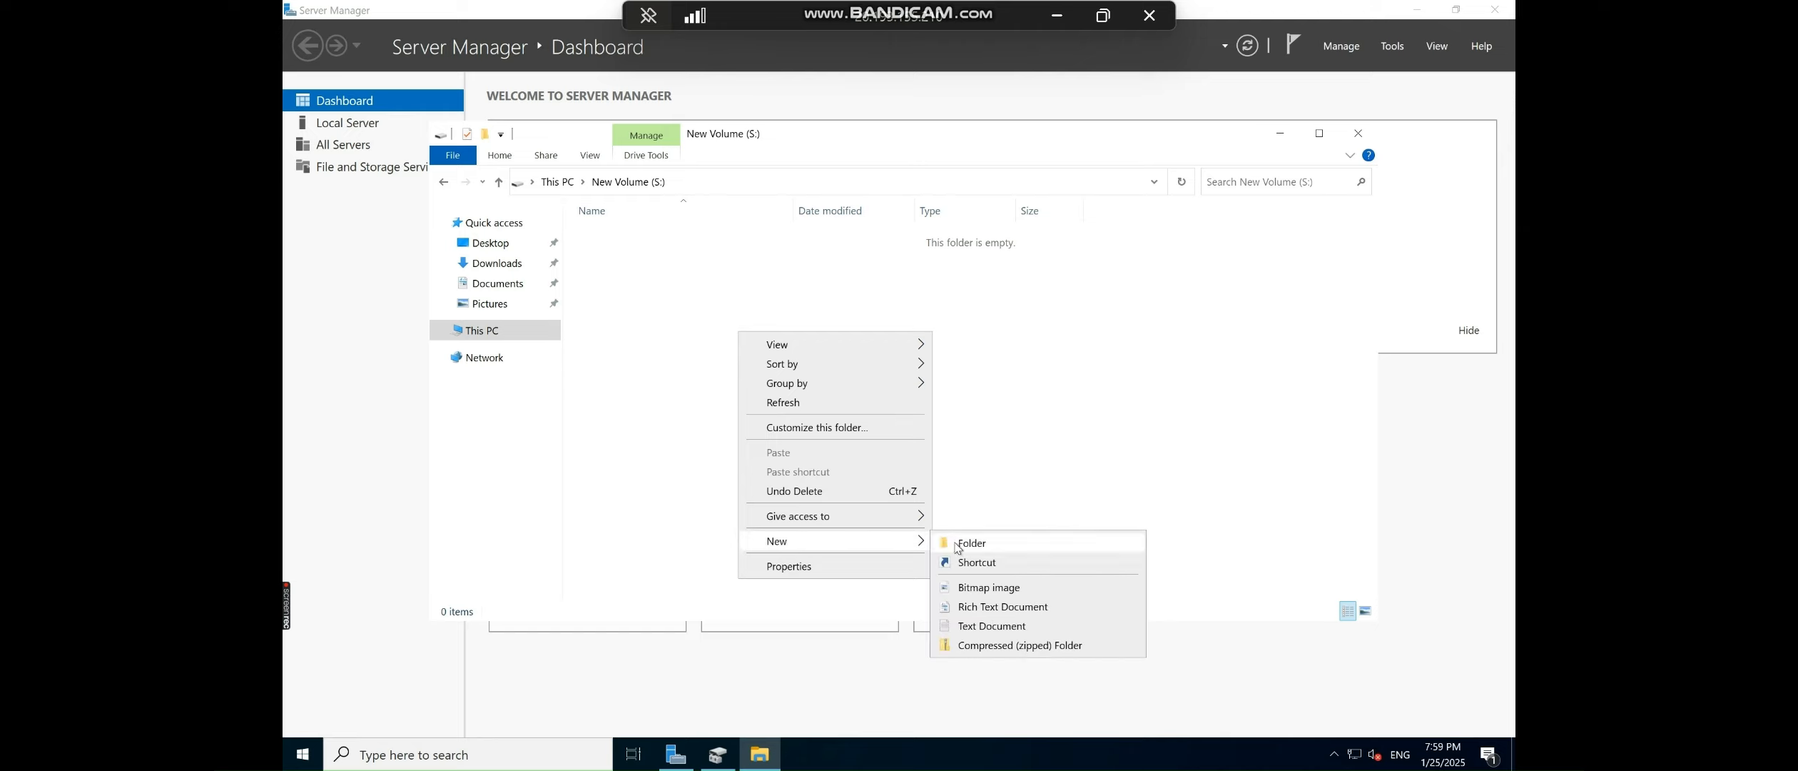
pyautogui.click(953, 543)
pyautogui.write('file')
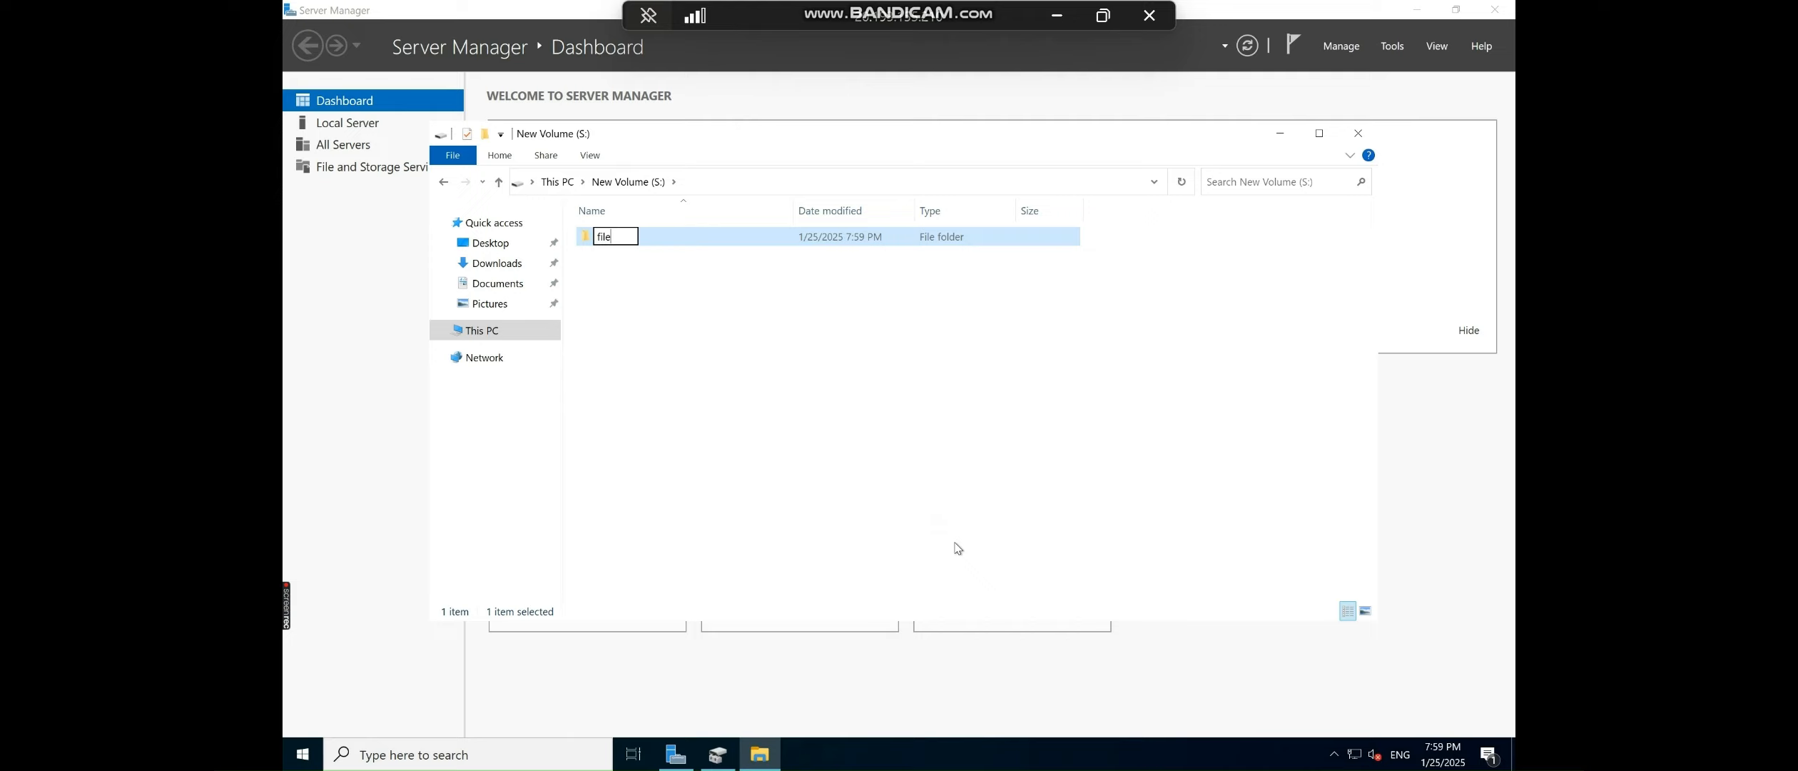
pyautogui.press('BackSpace')
pyautogui.press('BackSpace')
pyautogui.press('BackSpace')
pyautogui.press('BackSpace')
pyautogui.write('goldenimage')
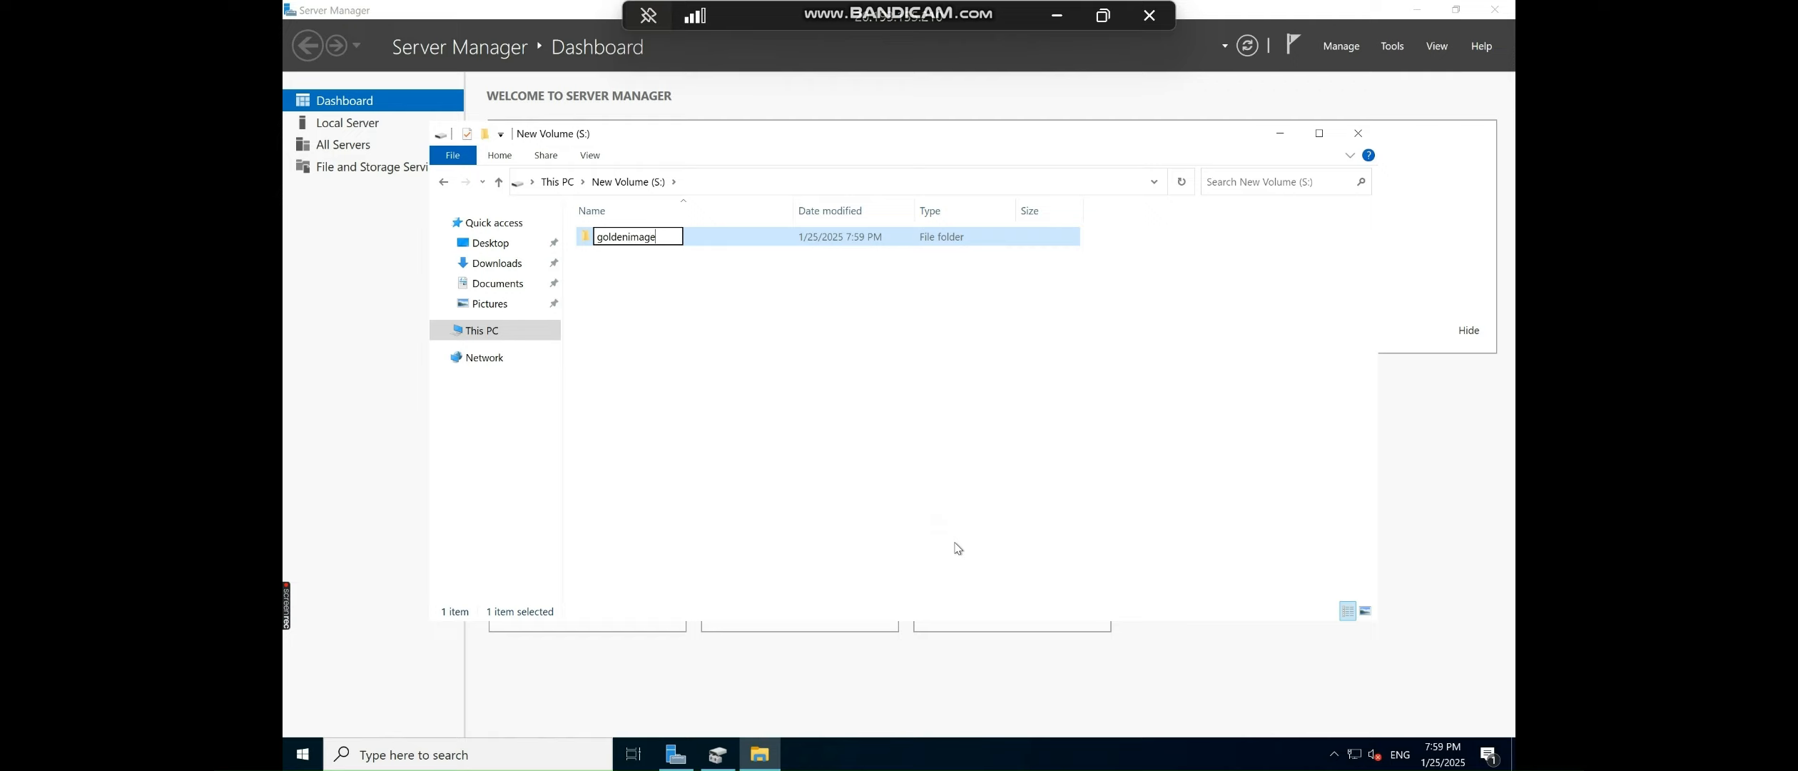
pyautogui.click(834, 378)
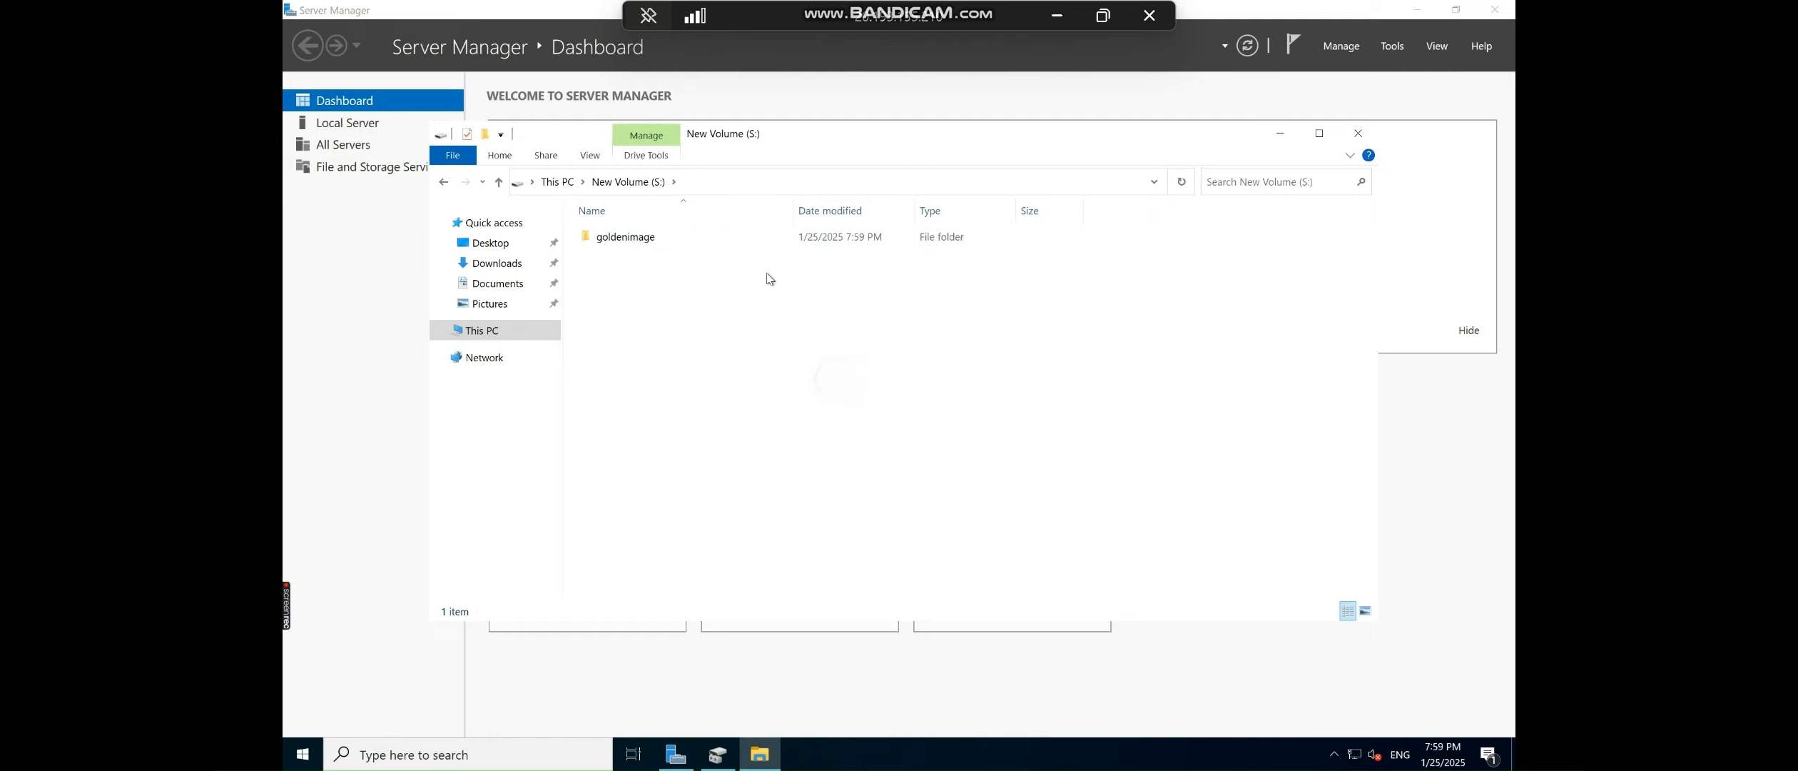
pyautogui.click(762, 240)
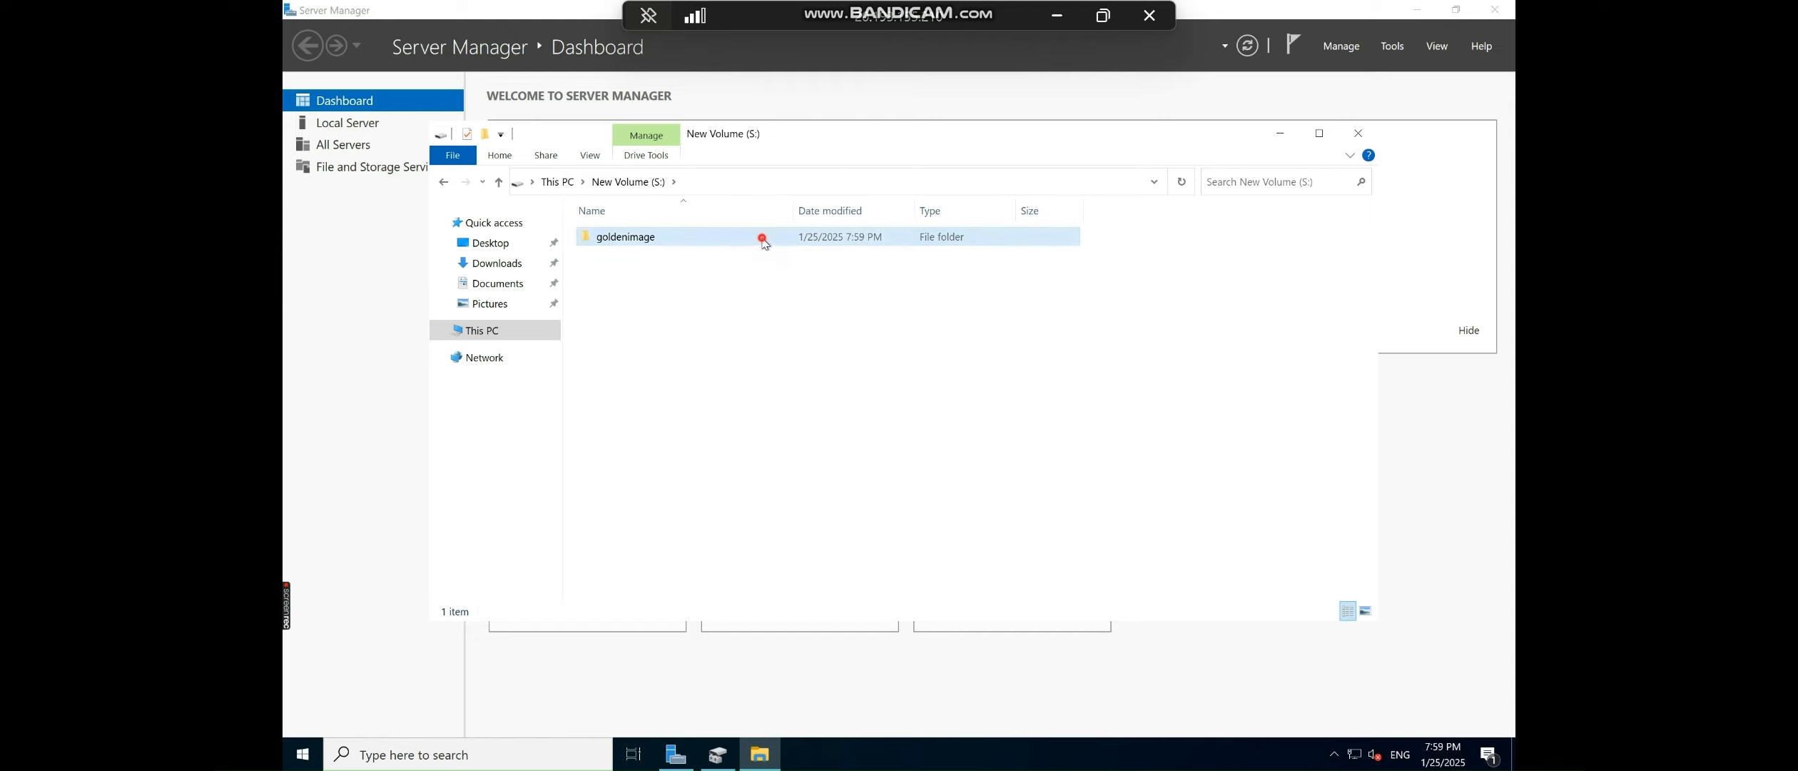
pyautogui.doubleClick(763, 239)
# - Open Notepad on vm2 and enter the text goldenegg in a new document
pyautogui.click(548, 758)
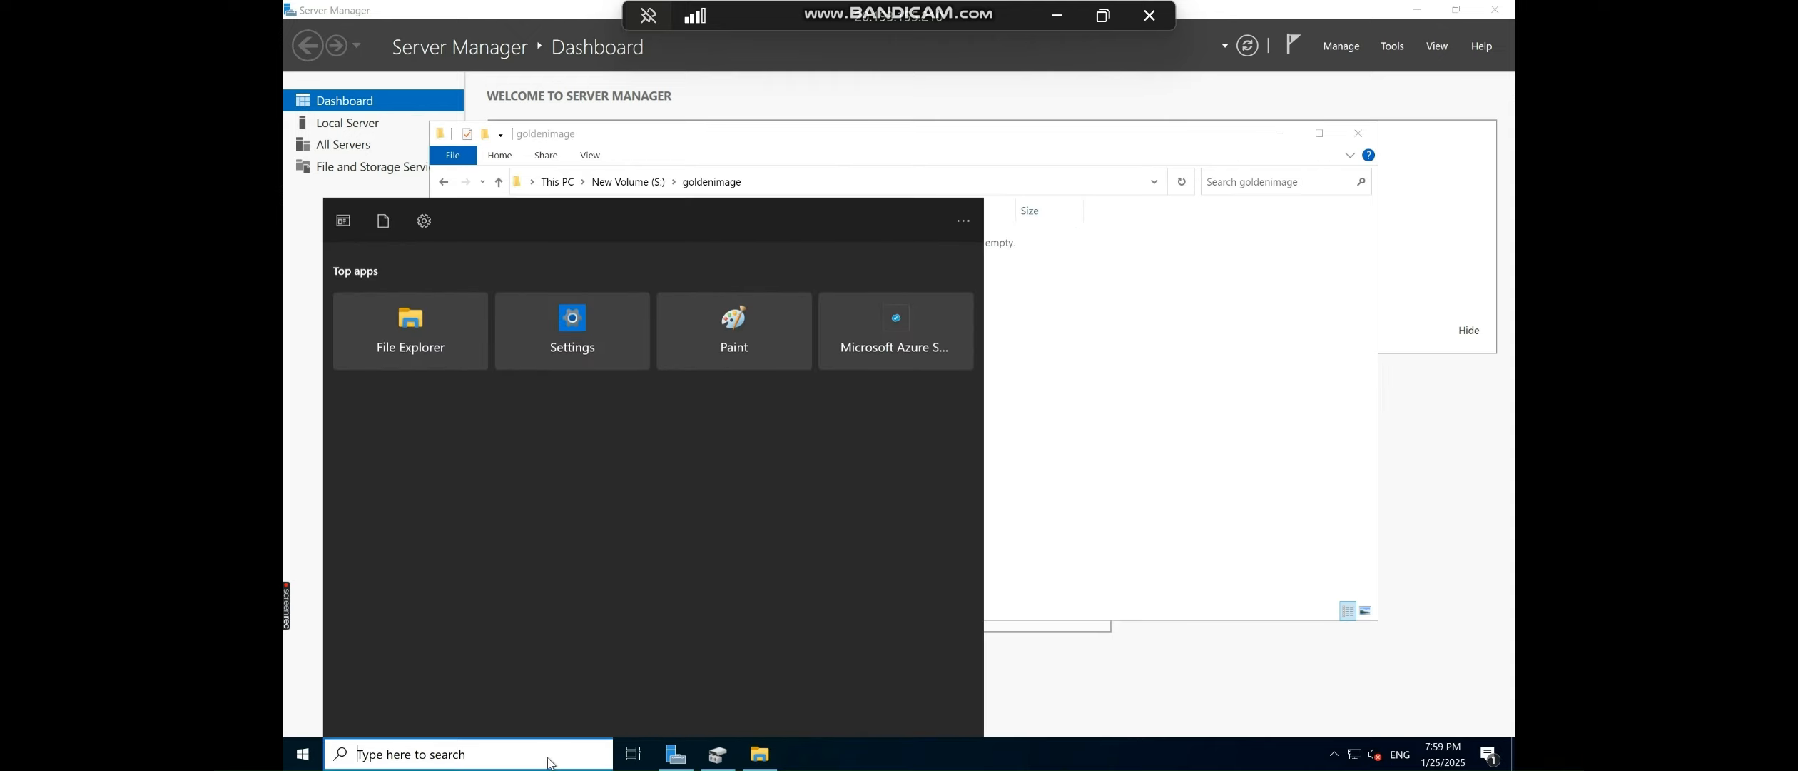
pyautogui.write('note')
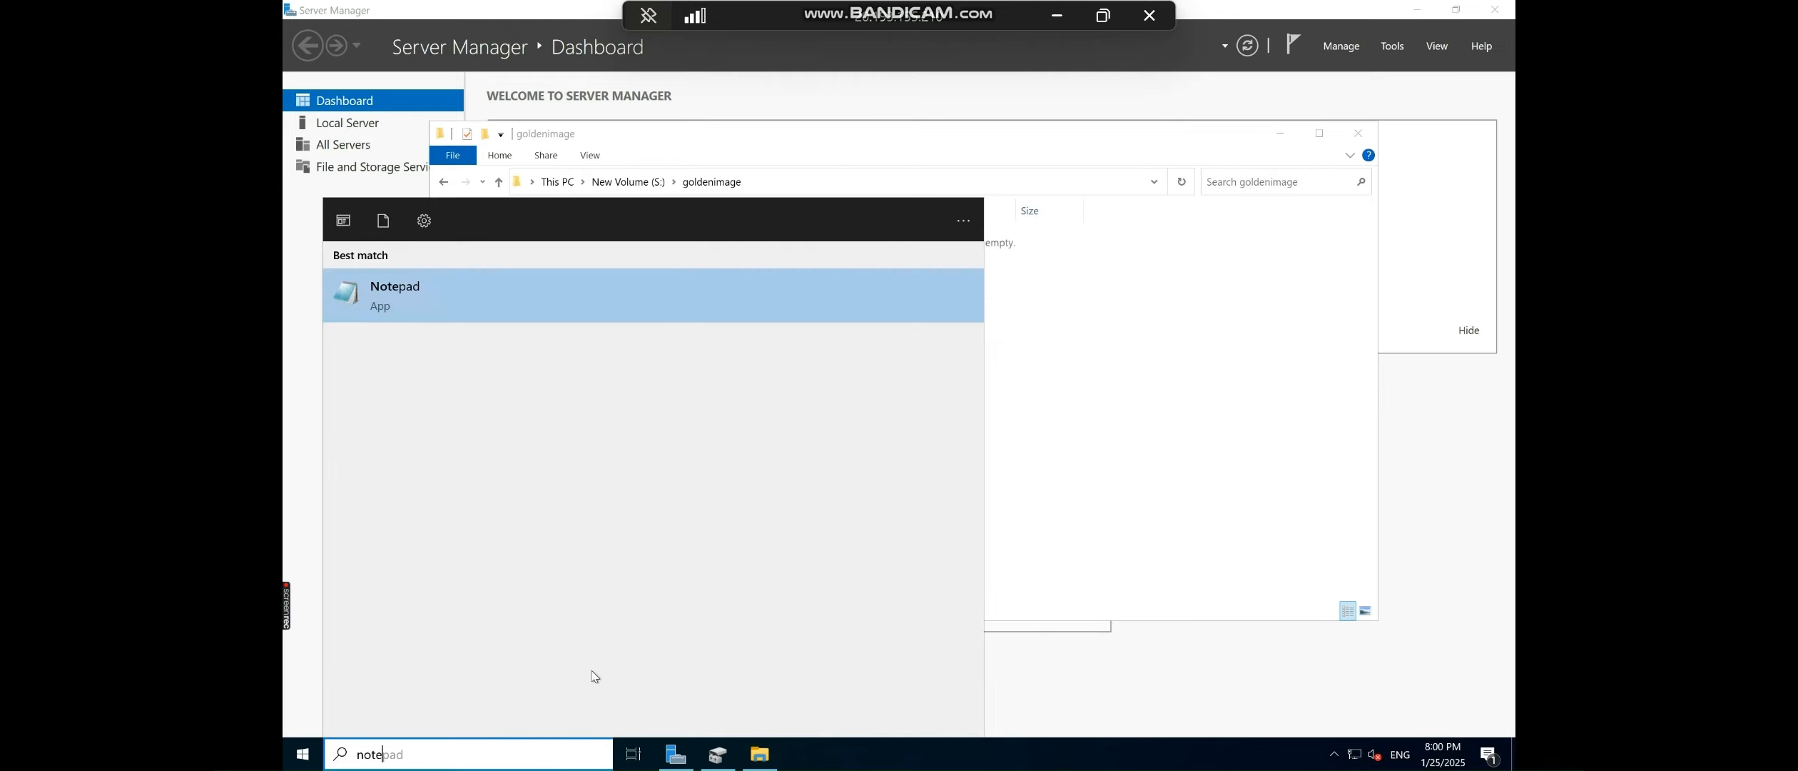
pyautogui.rightClick(753, 302)
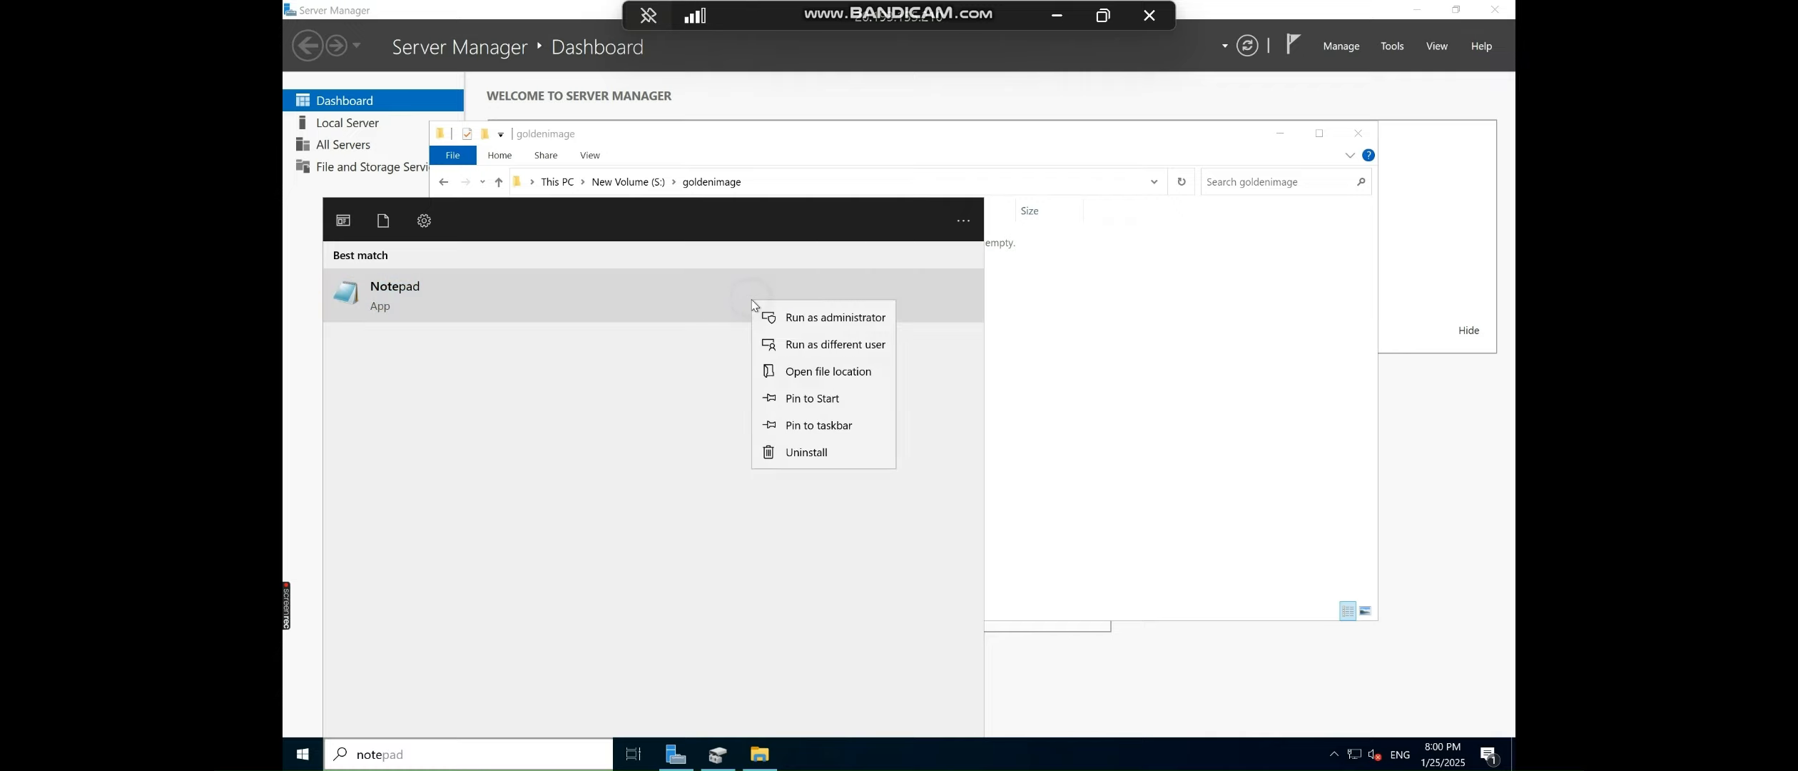
pyautogui.click(630, 287)
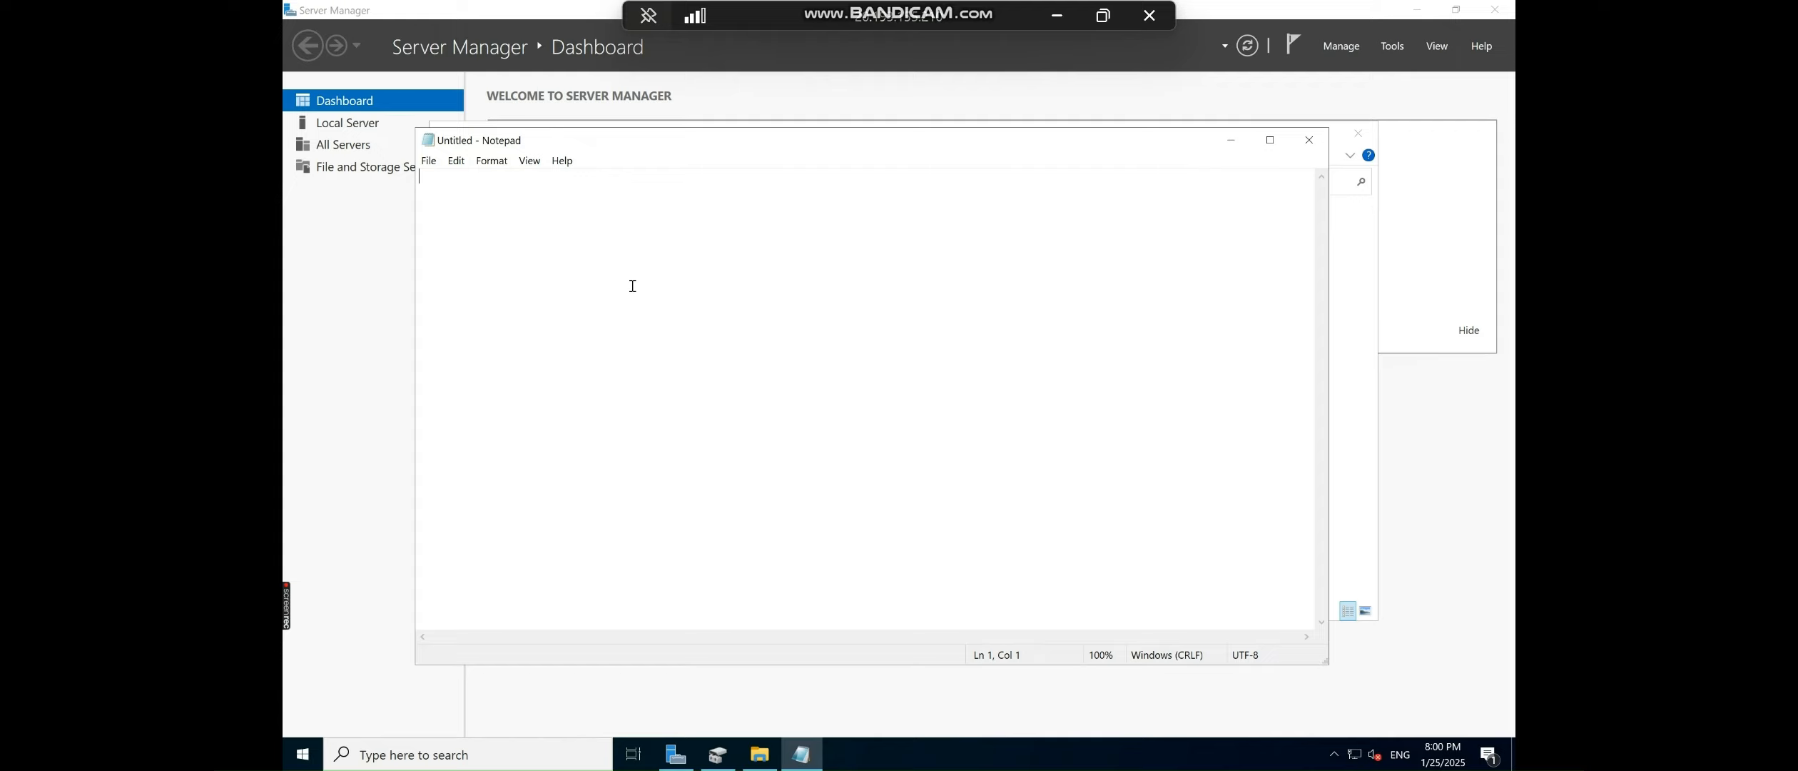
pyautogui.write('goldenegg')
# - Save the note as goldenimage in the goldenimage folder on New Volume (S:) and close Notepad
pyautogui.click(429, 161)
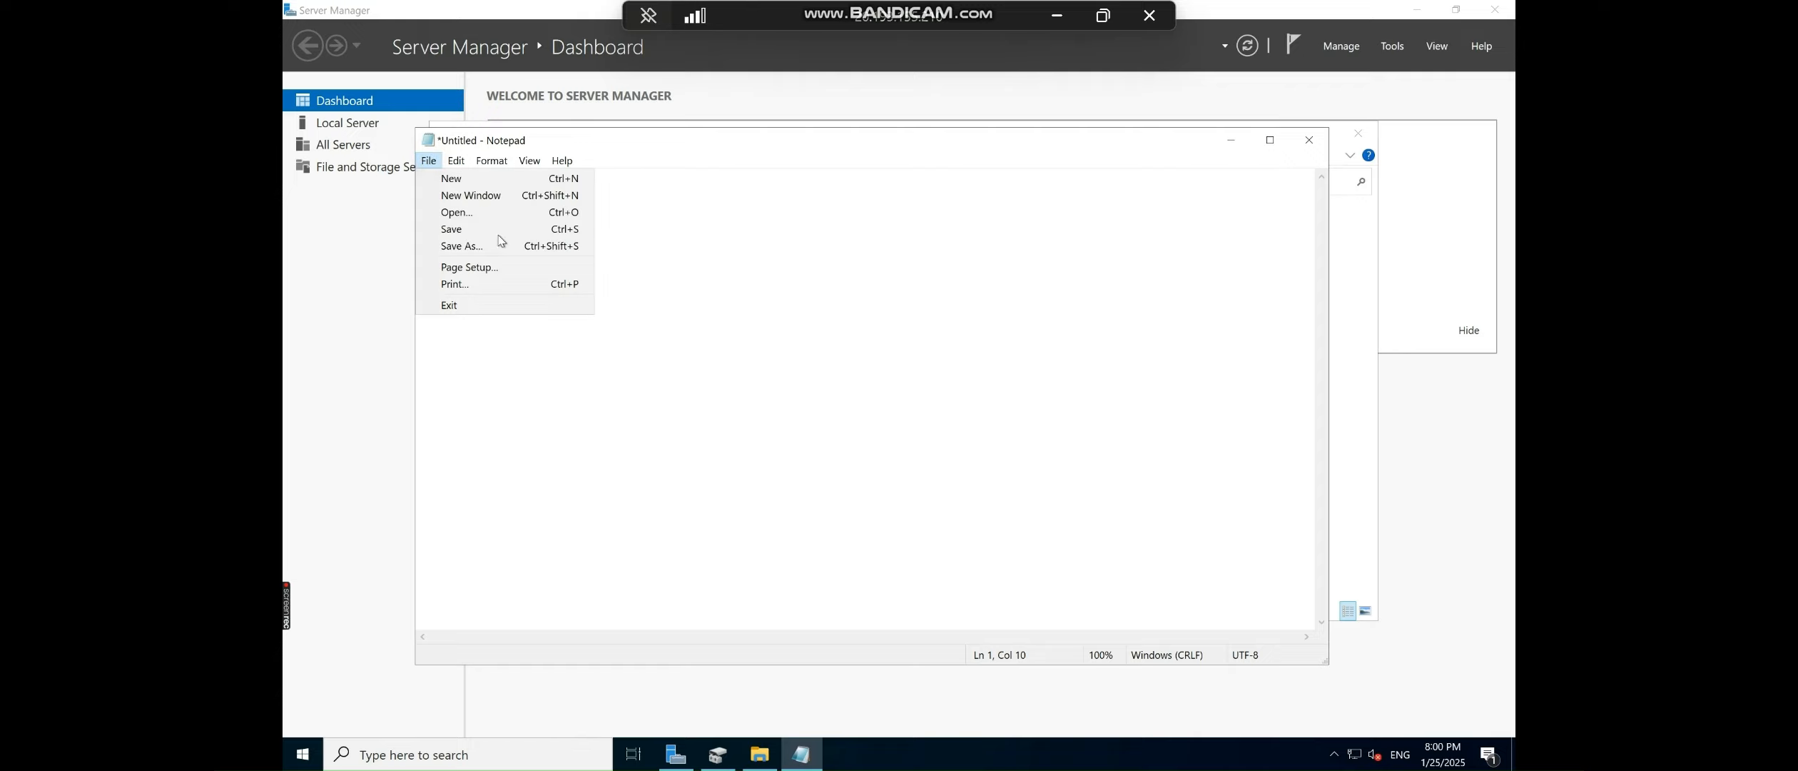
pyautogui.click(501, 248)
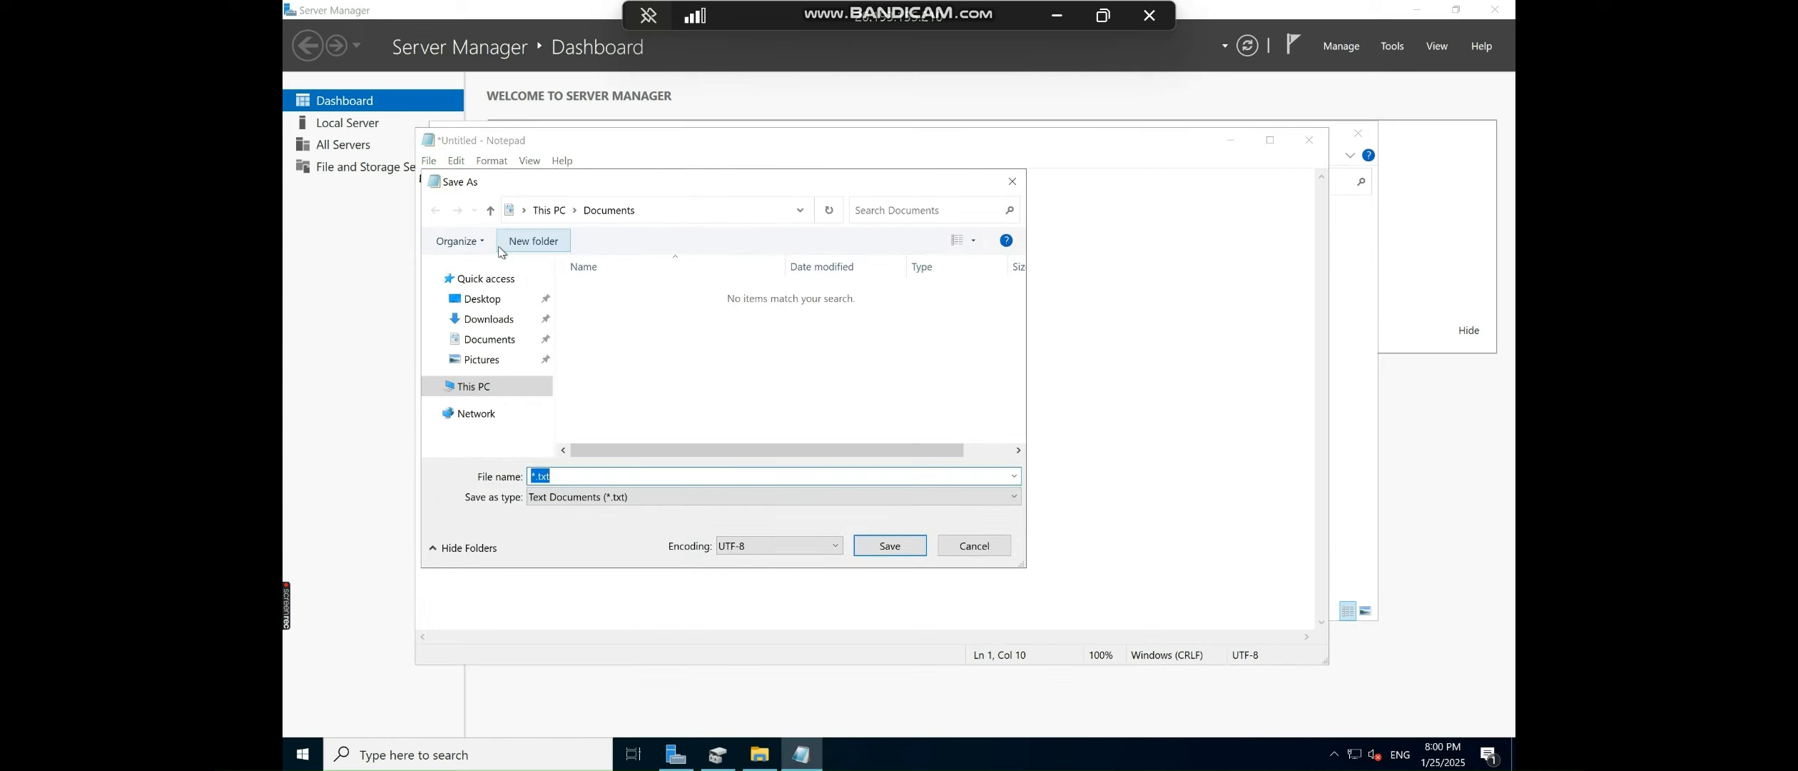
pyautogui.click(512, 398)
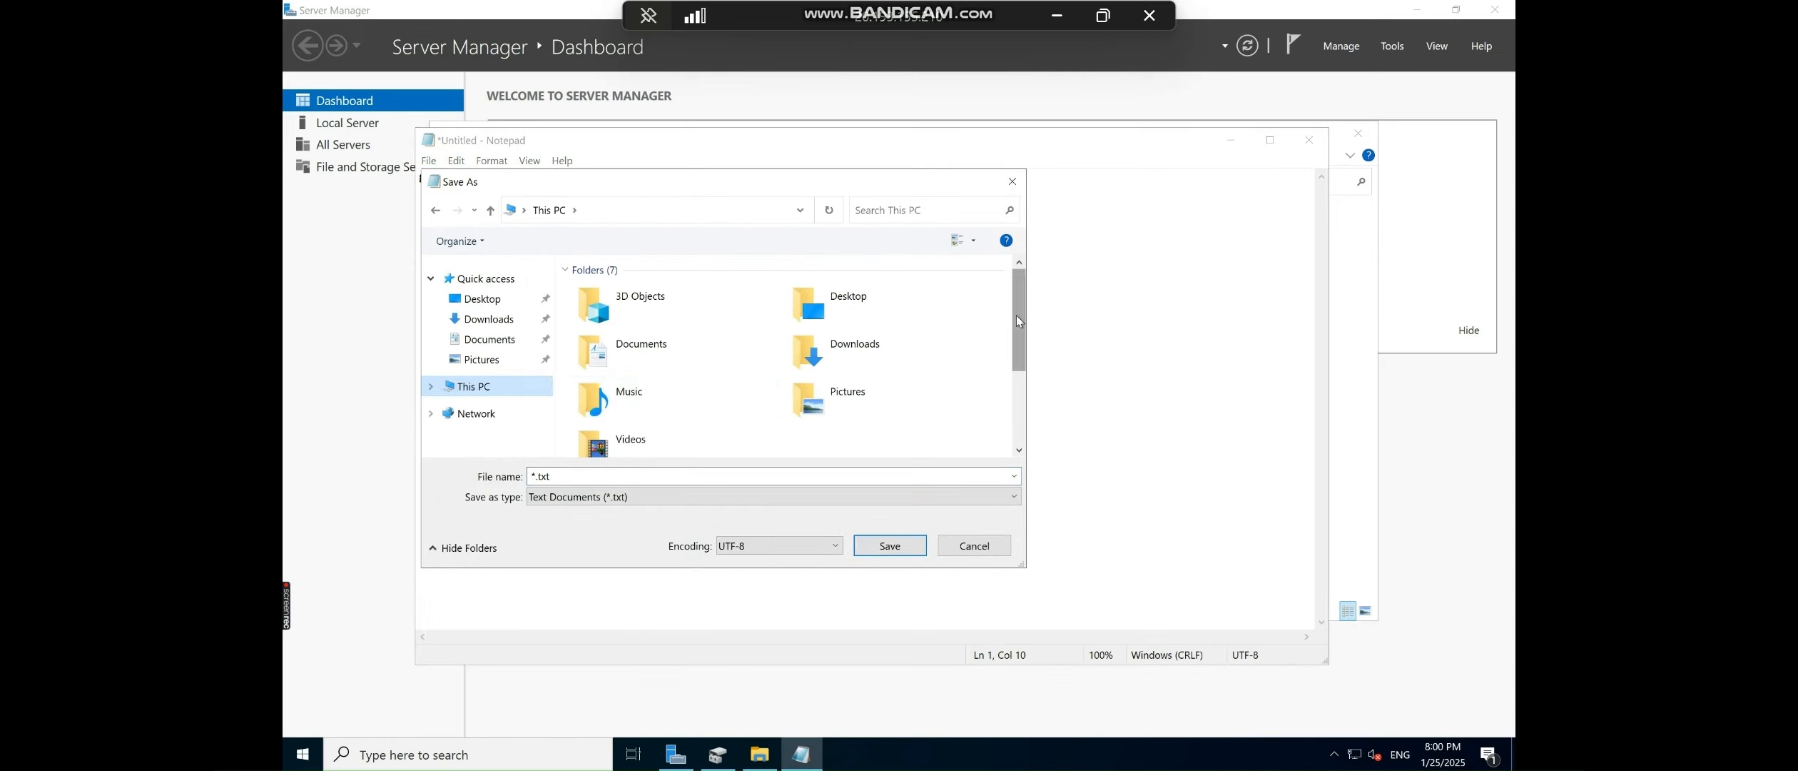
pyautogui.moveTo(1019, 322); pyautogui.dragTo(1052, 437)
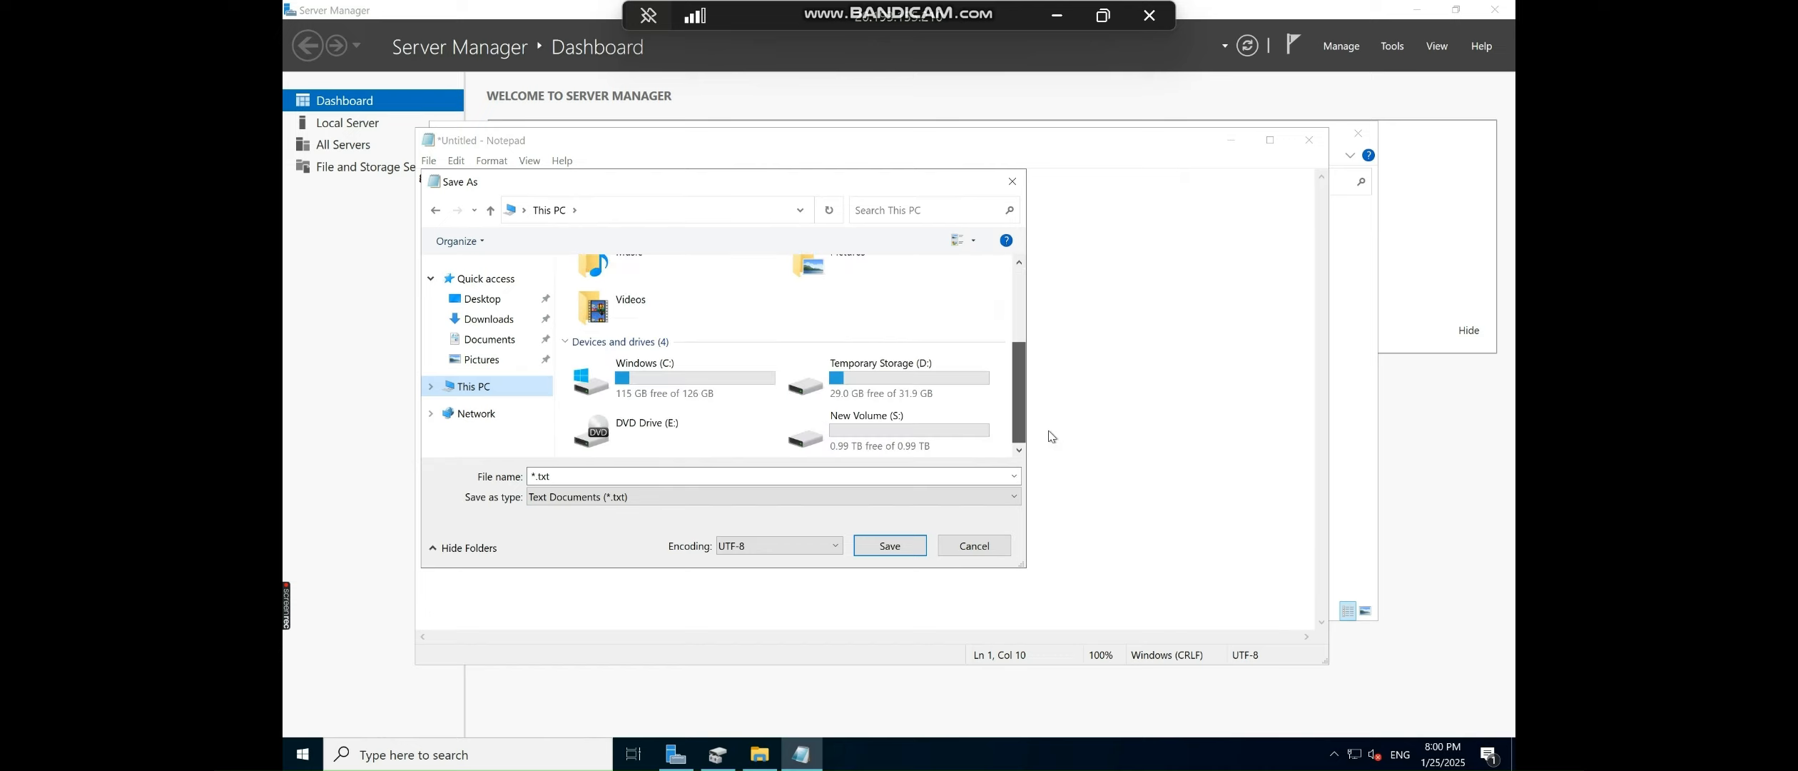
pyautogui.doubleClick(854, 444)
pyautogui.doubleClick(618, 297)
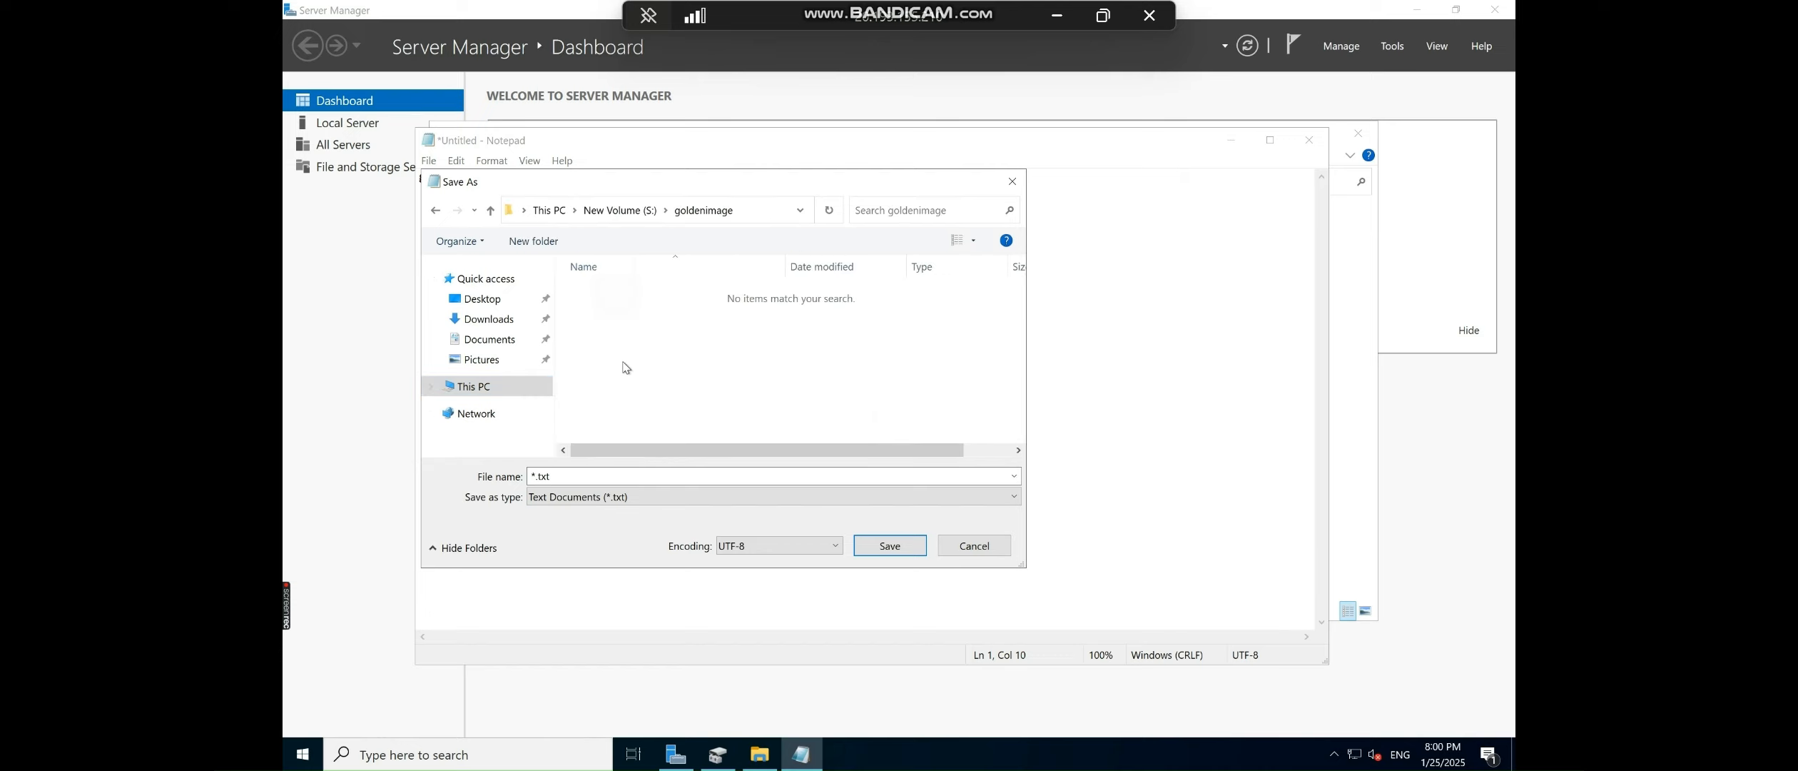
pyautogui.click(567, 475)
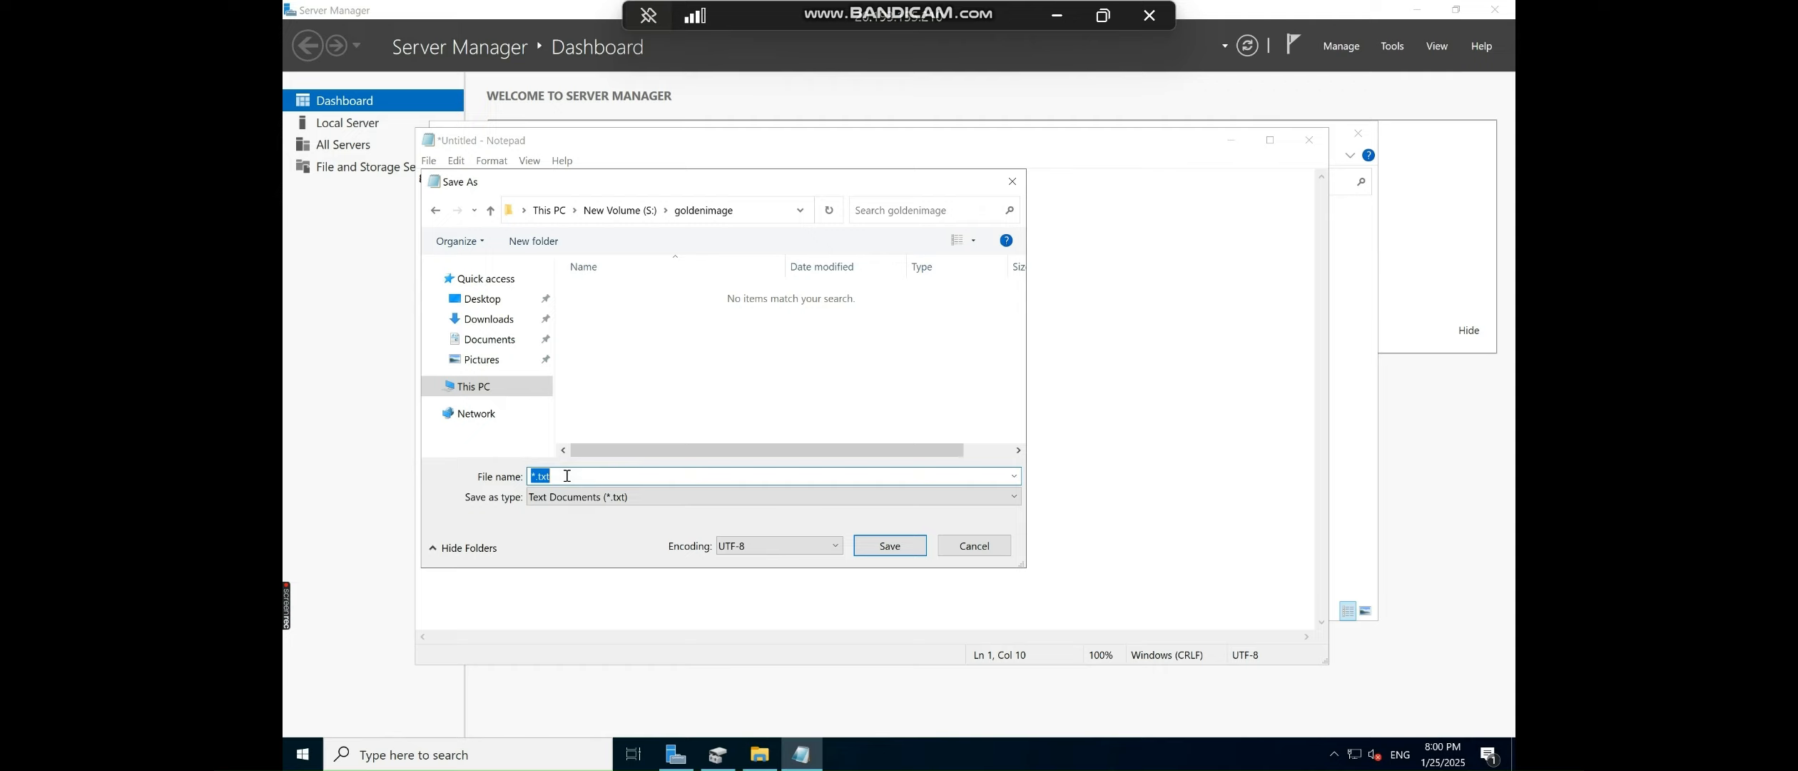
pyautogui.write('goldenimage')
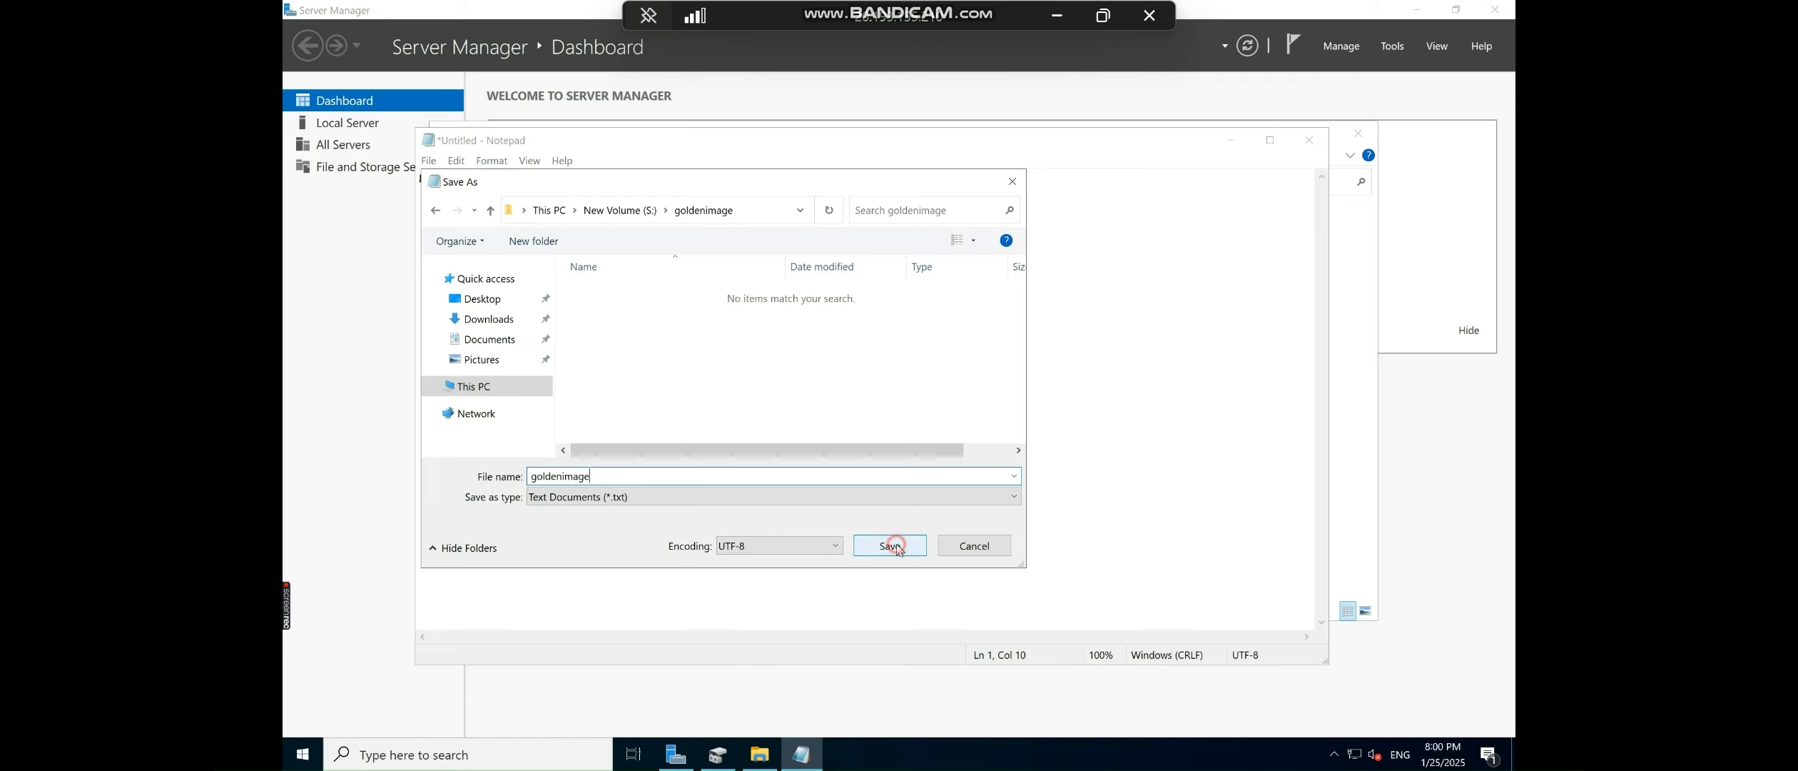
pyautogui.click(894, 545)
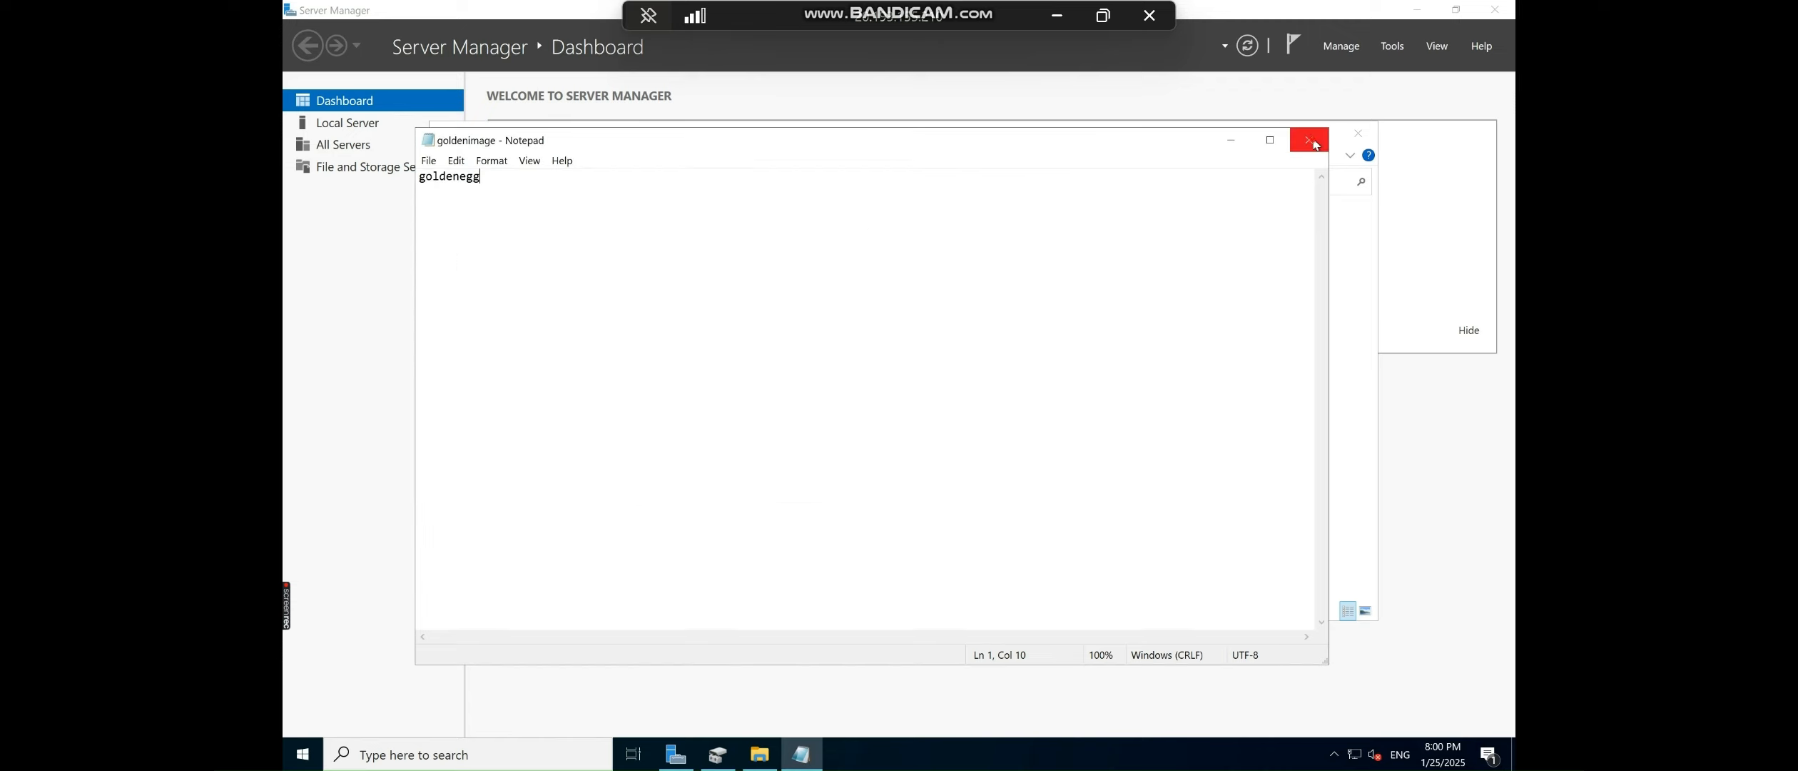
pyautogui.click(1309, 140)
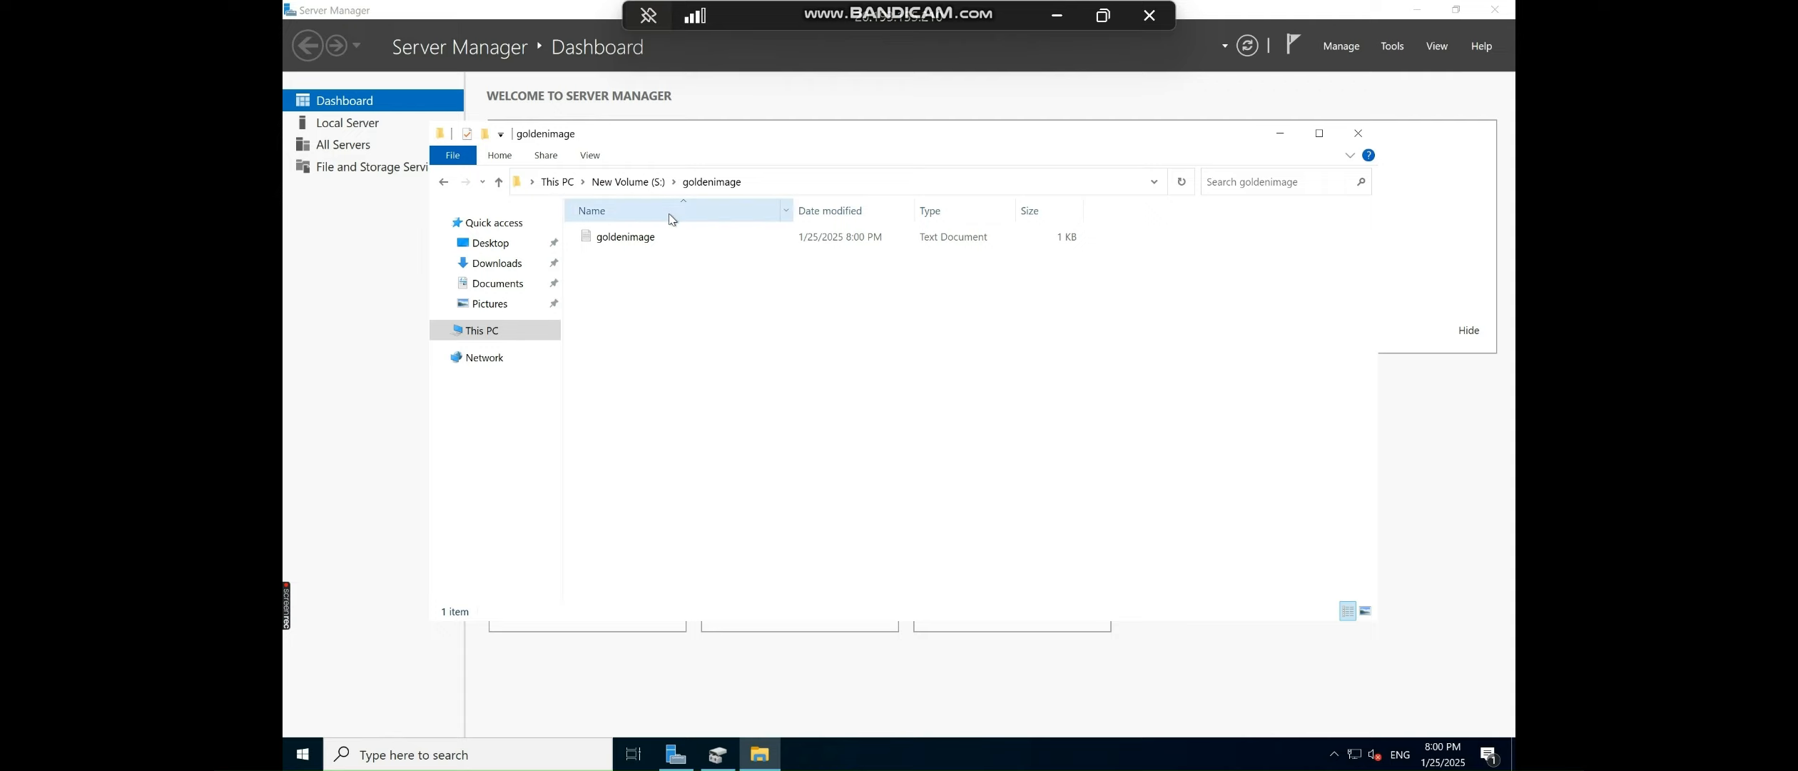
# - Close the goldenimage folder window and open a new File Explorer window
pyautogui.click(1357, 134)
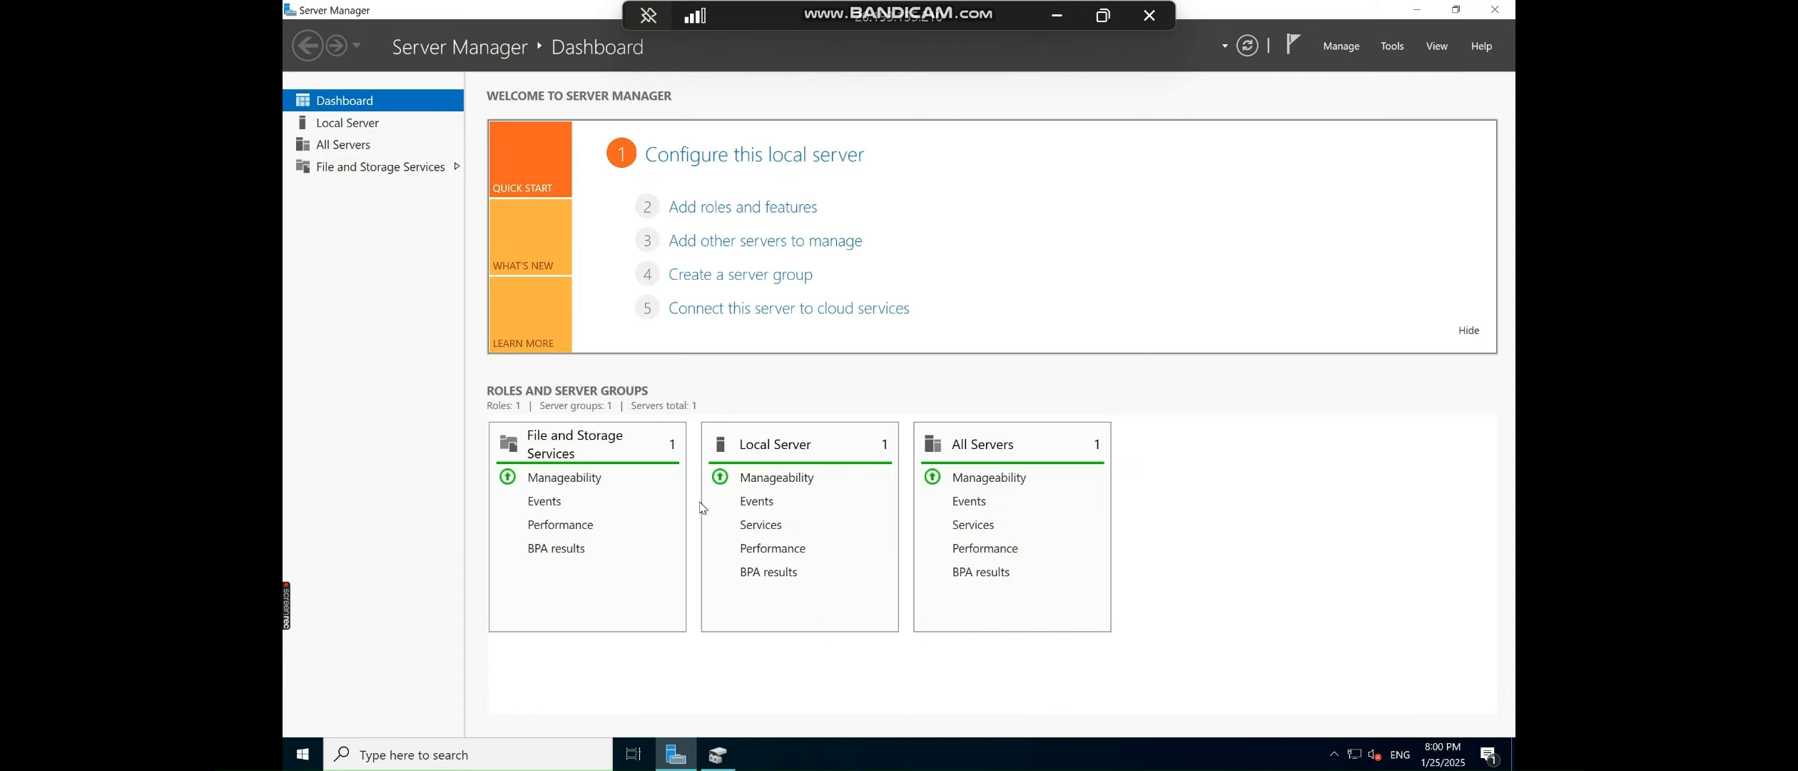
pyautogui.click(538, 758)
pyautogui.write('file')
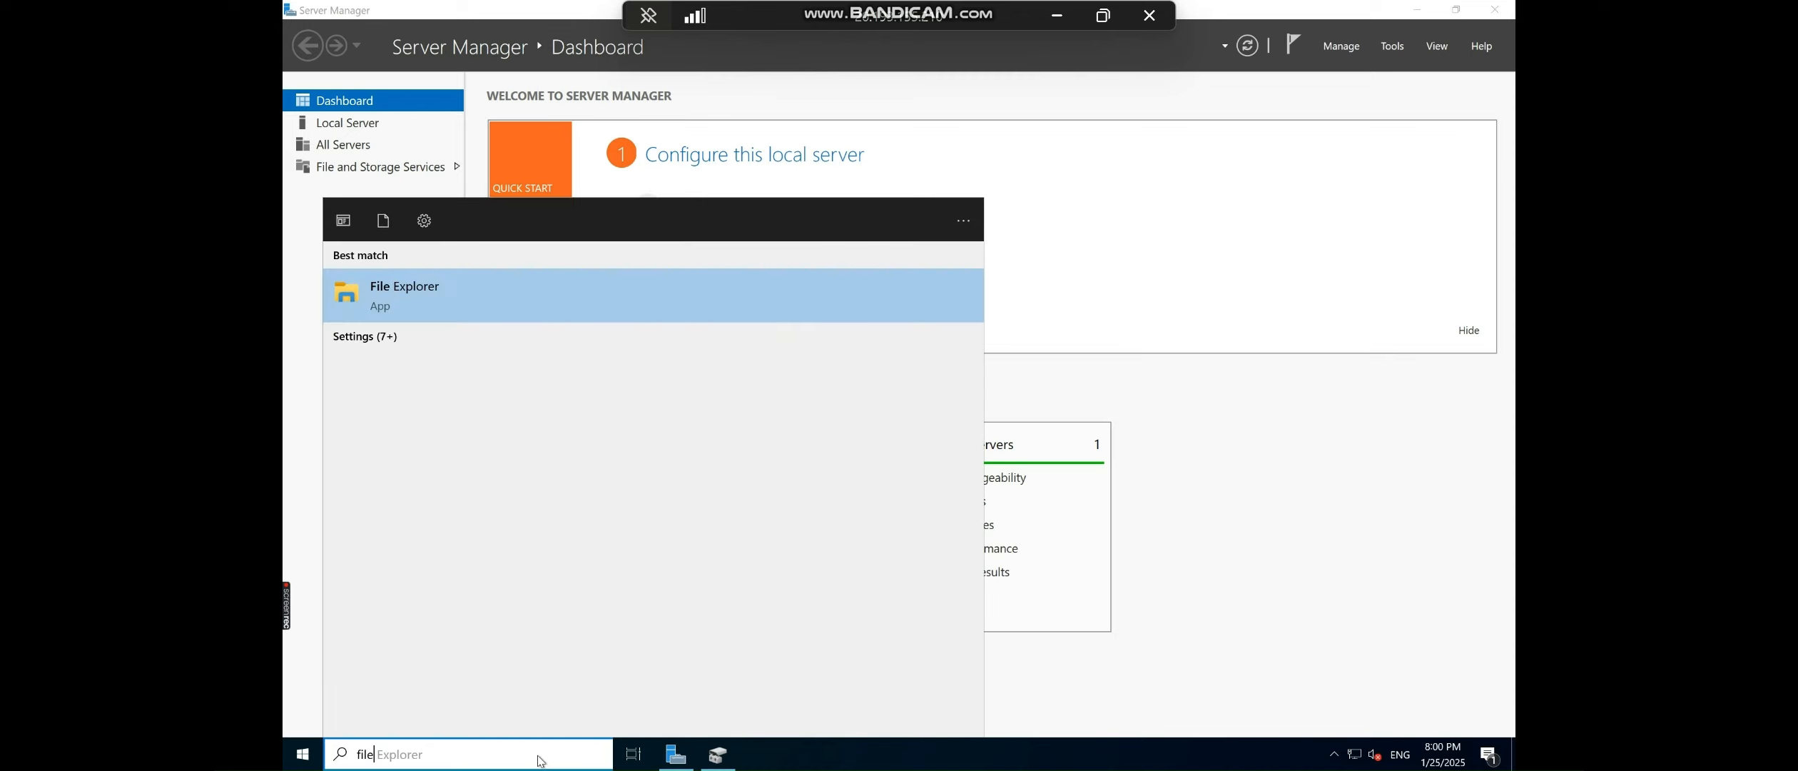
pyautogui.press('Return')
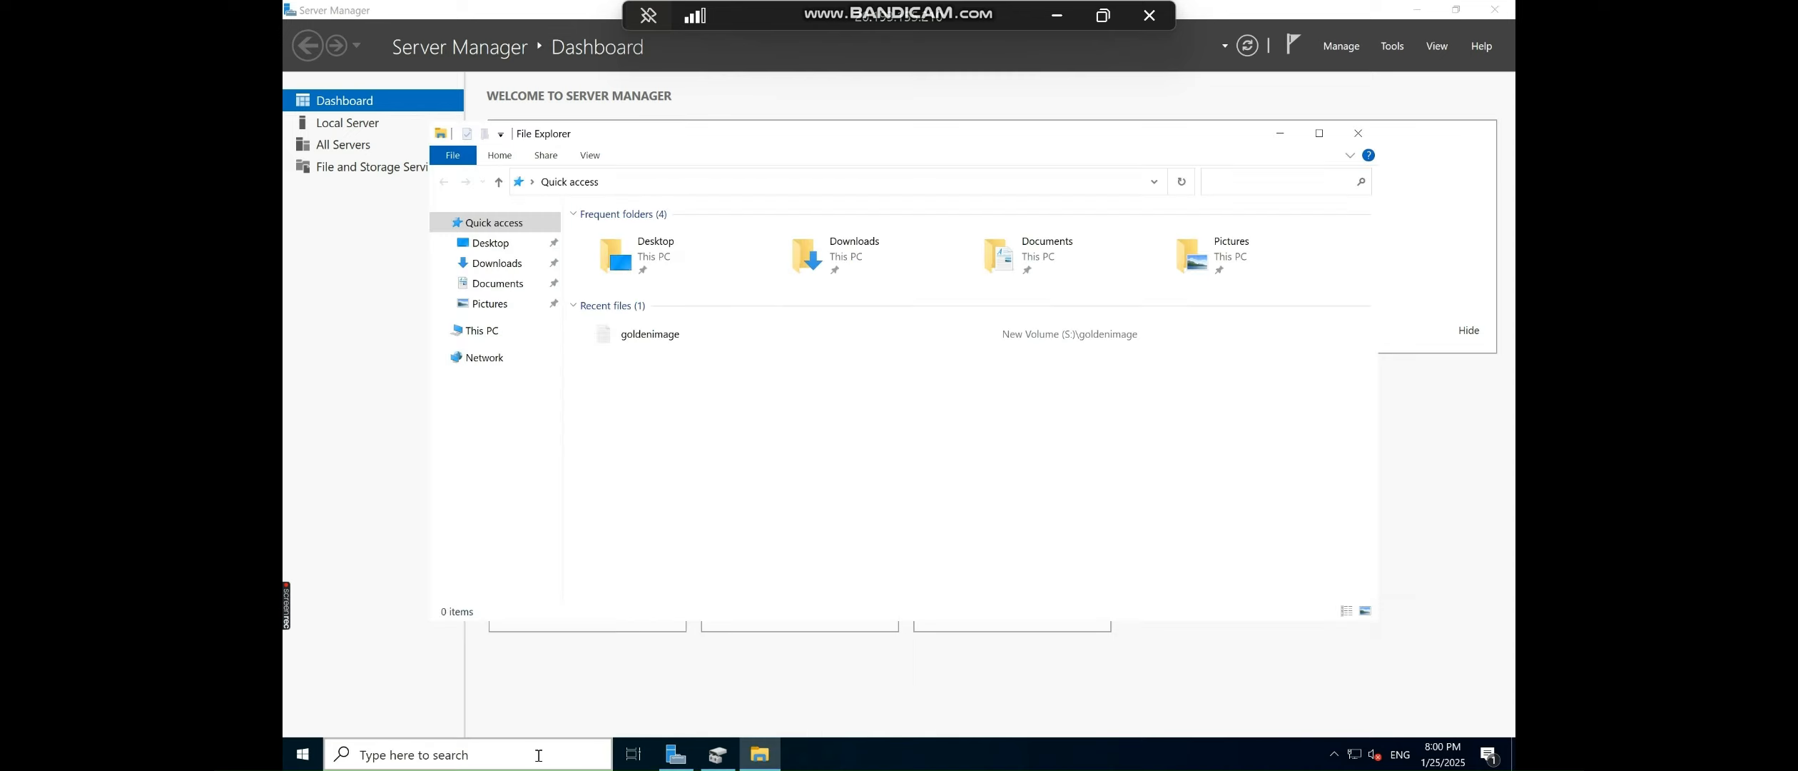
# - Examine the drives under This PC on vm2 and switch back to the Azure portal
pyautogui.click(492, 331)
pyautogui.click(692, 464)
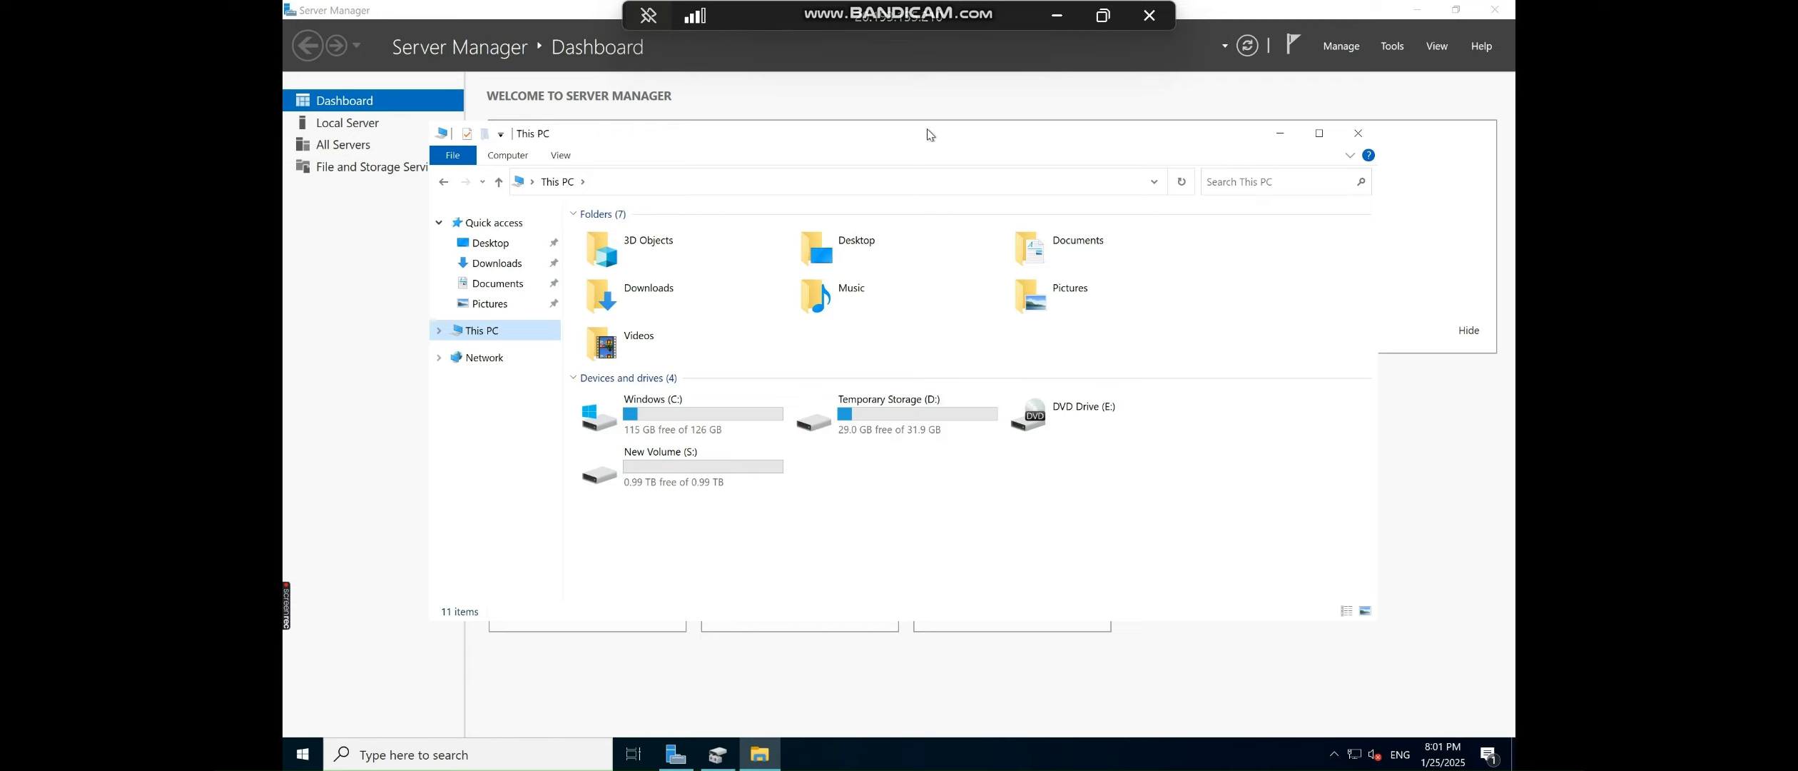
pyautogui.click(1057, 17)
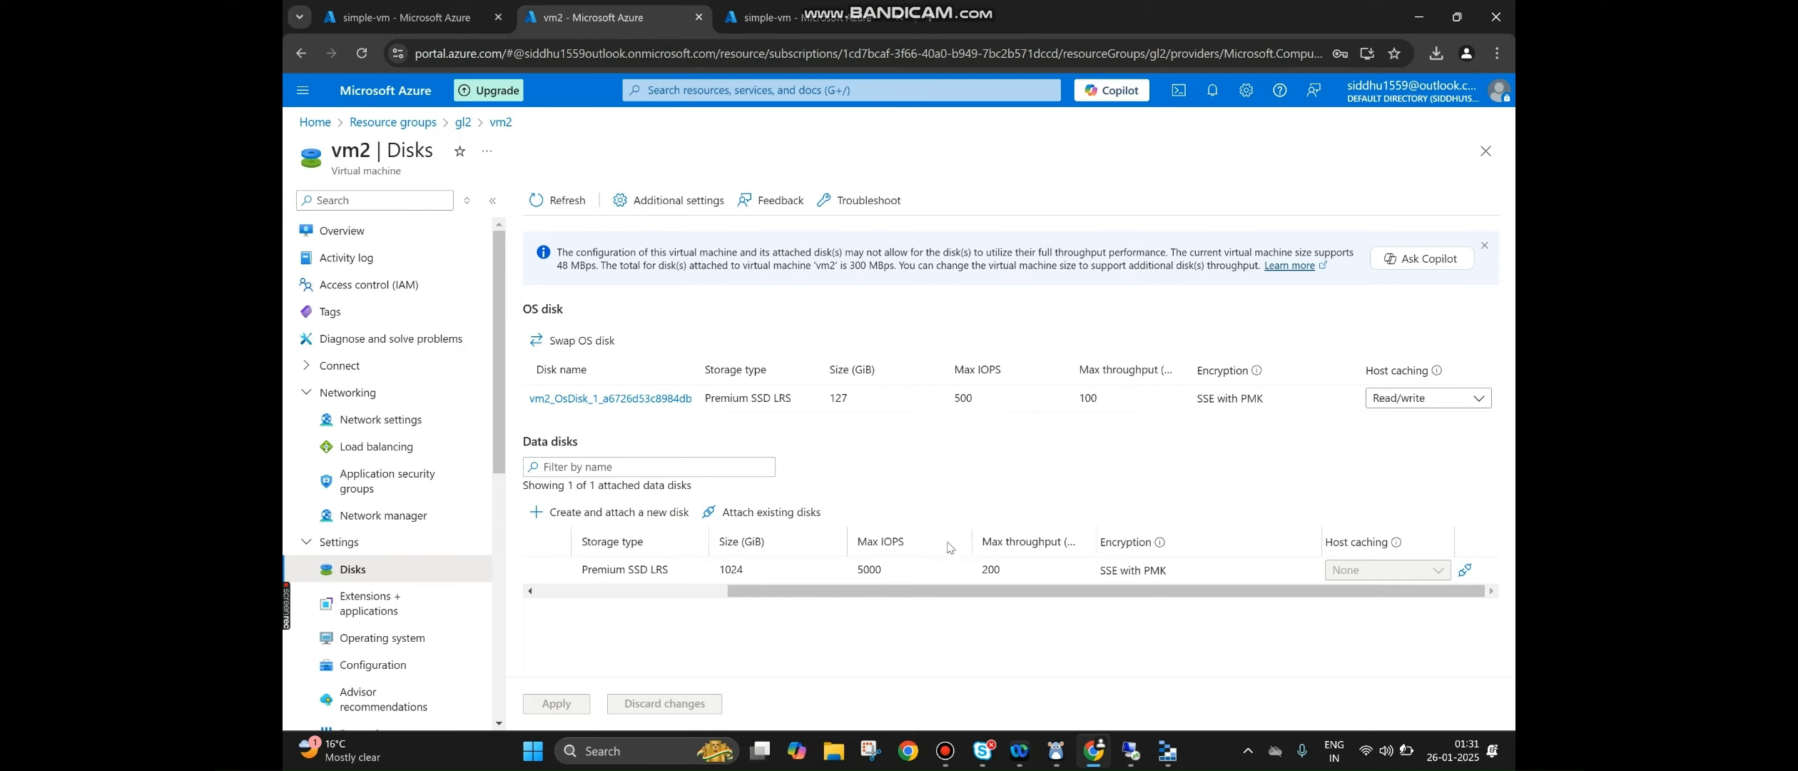
# - Detach the 1024 GiB data disk goldendisk from vm2, discard the empty disk row and apply the changes
pyautogui.click(771, 516)
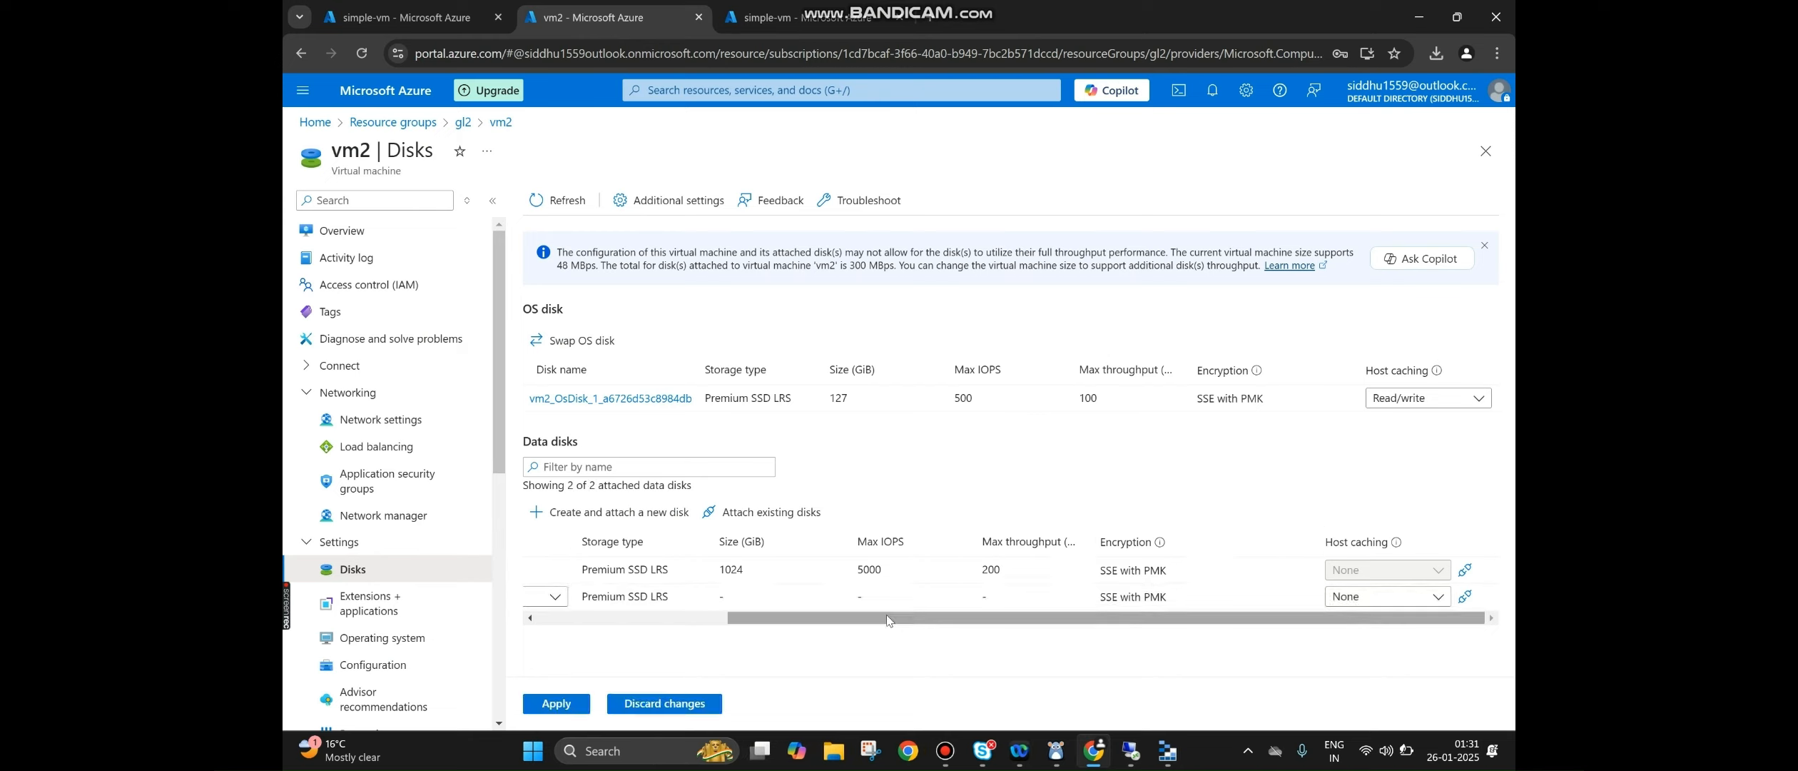
pyautogui.moveTo(887, 617); pyautogui.dragTo(887, 616)
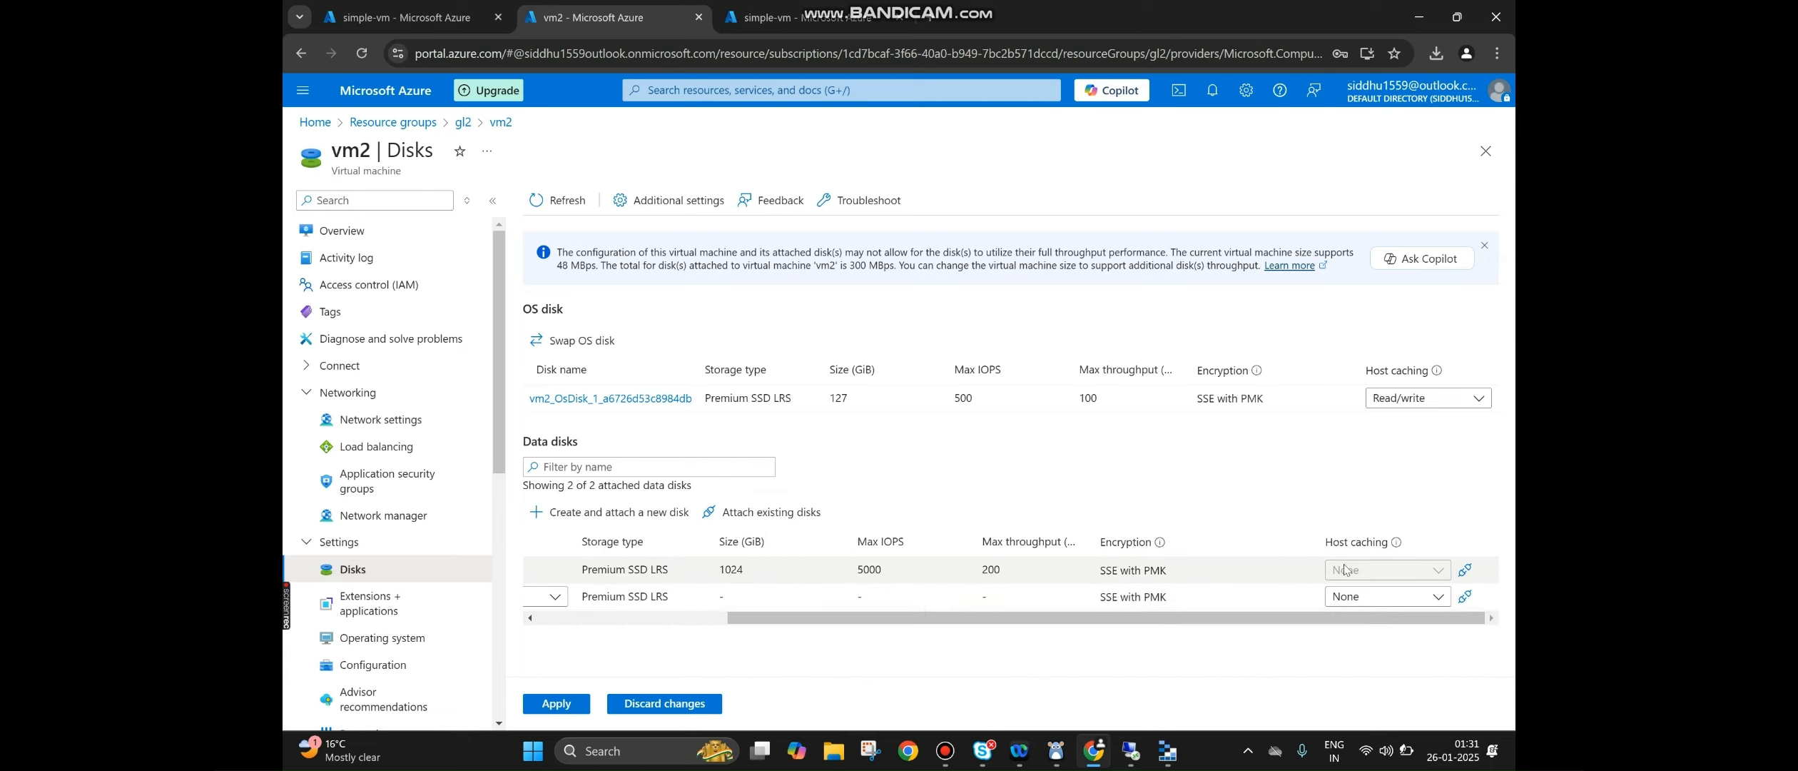
pyautogui.click(1485, 568)
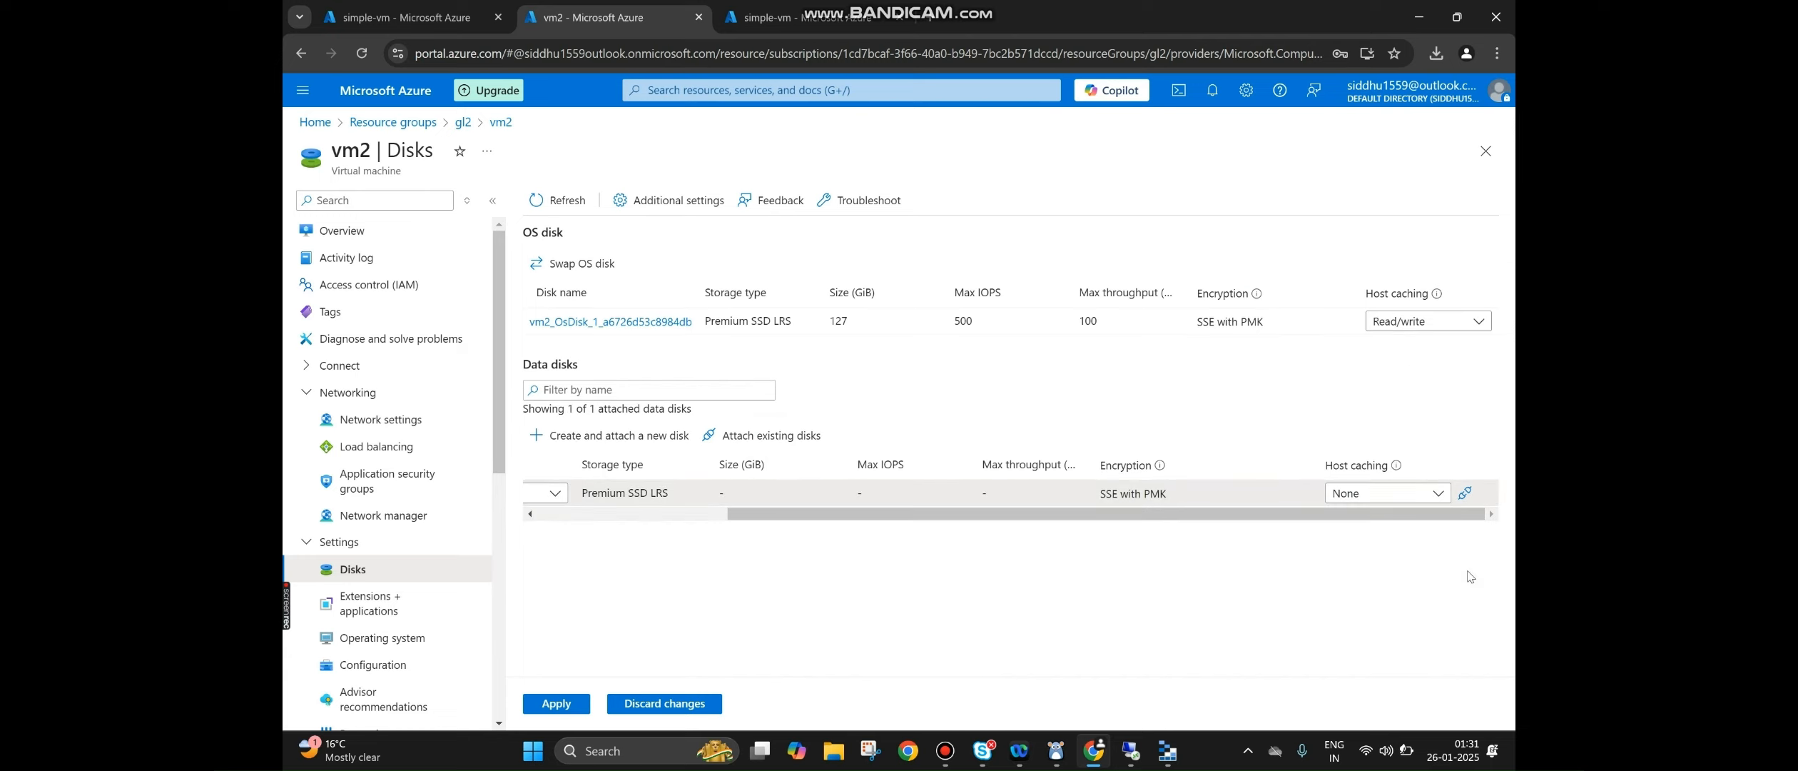
pyautogui.click(1482, 493)
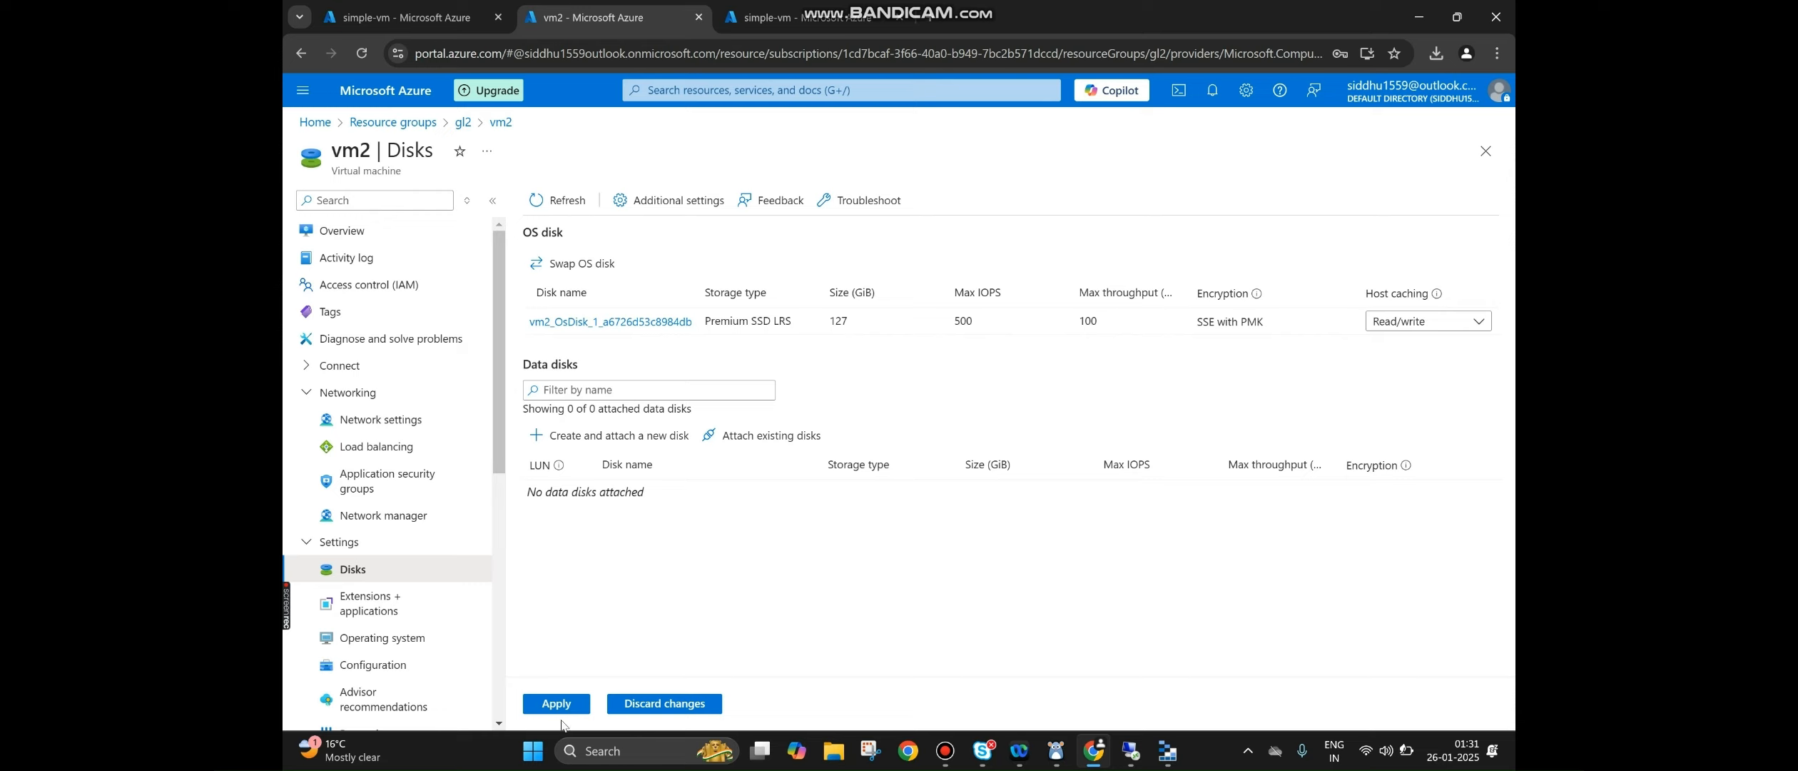
pyautogui.click(581, 705)
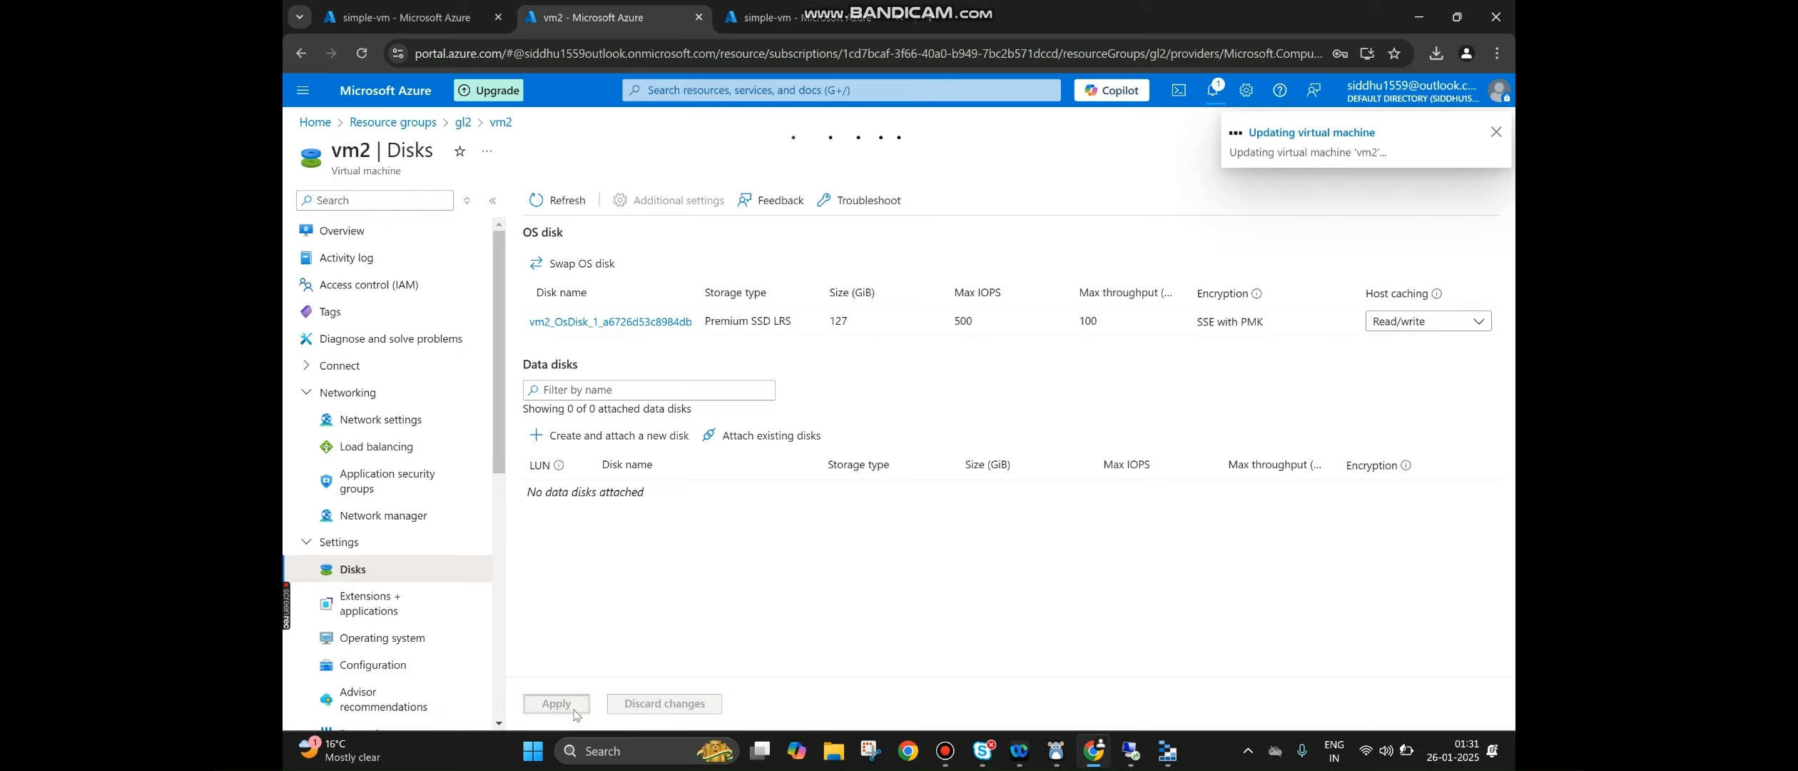
# - Check vm2's drive list in its remote session for the New Volume (S:) drive, and return to the Azure portal
pyautogui.moveTo(1131, 751)
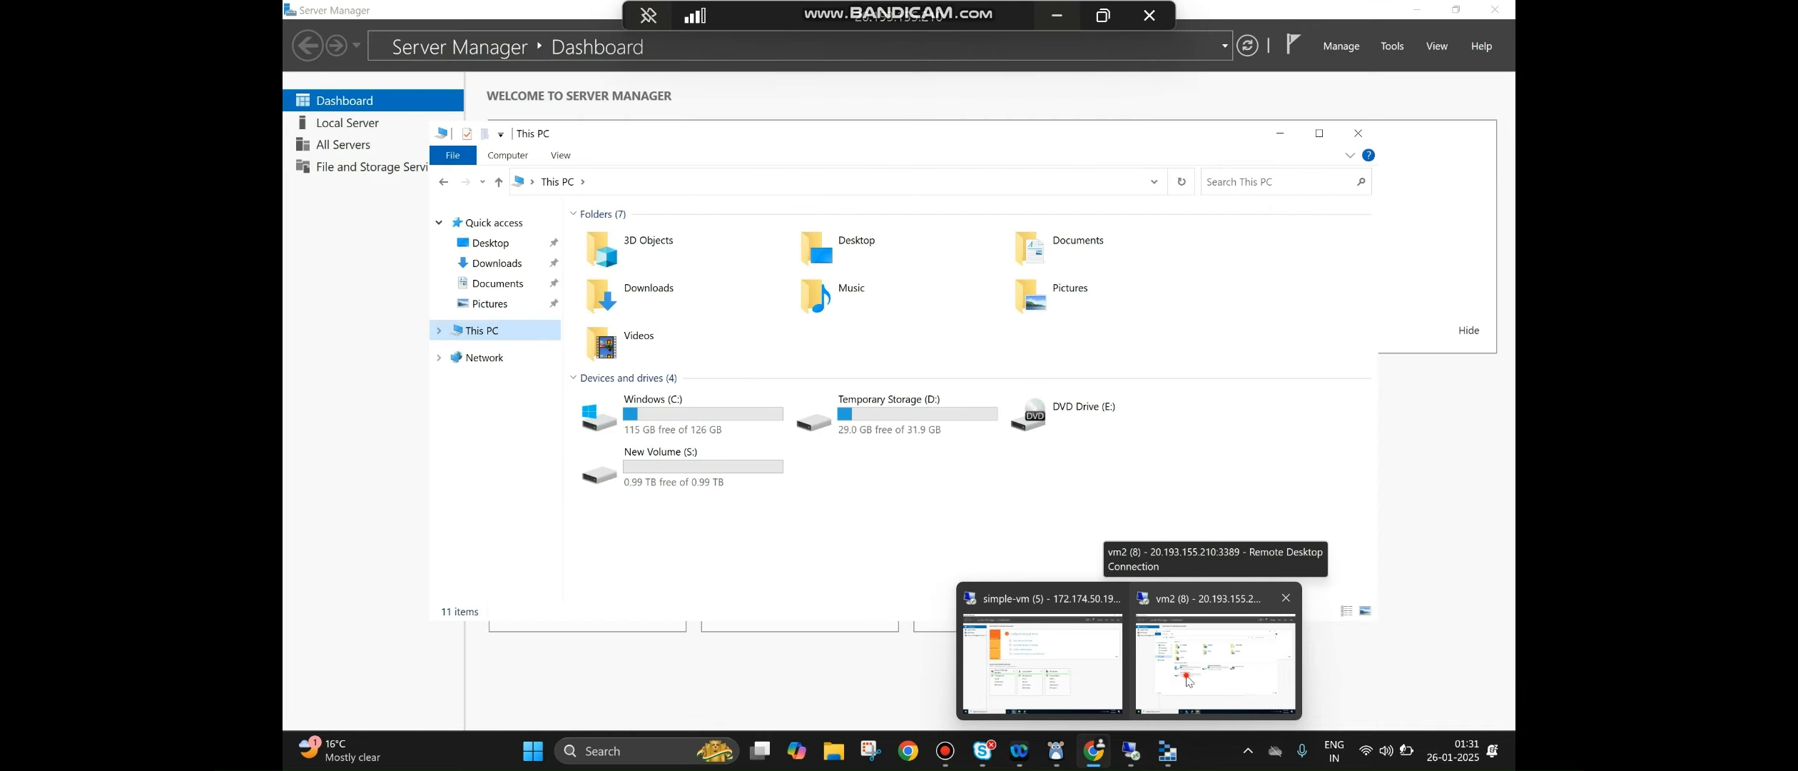
pyautogui.click(1190, 681)
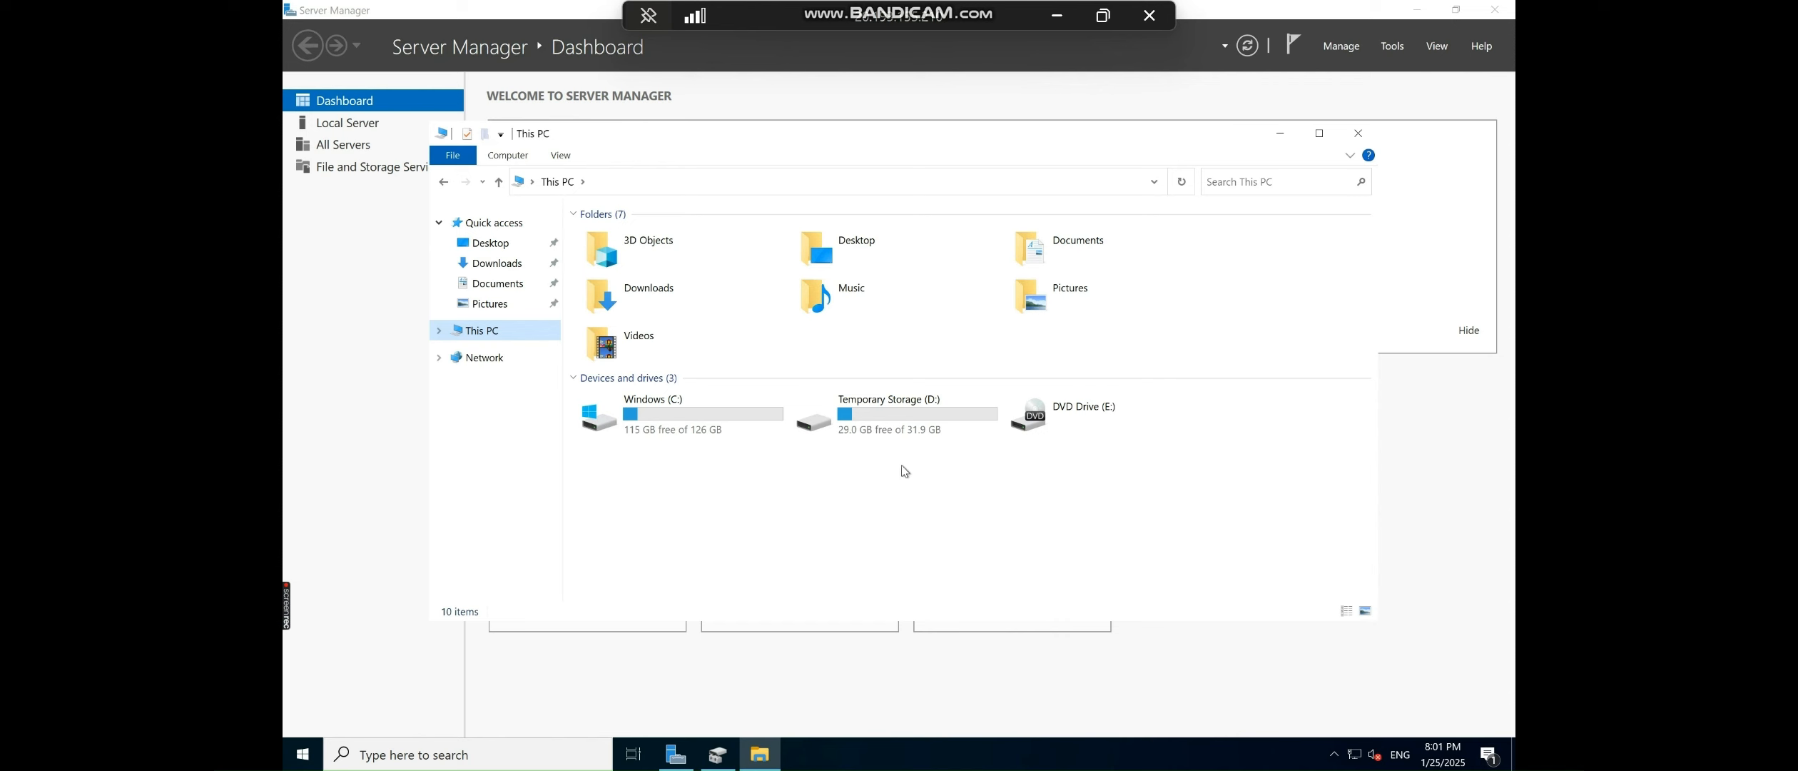
pyautogui.click(1057, 15)
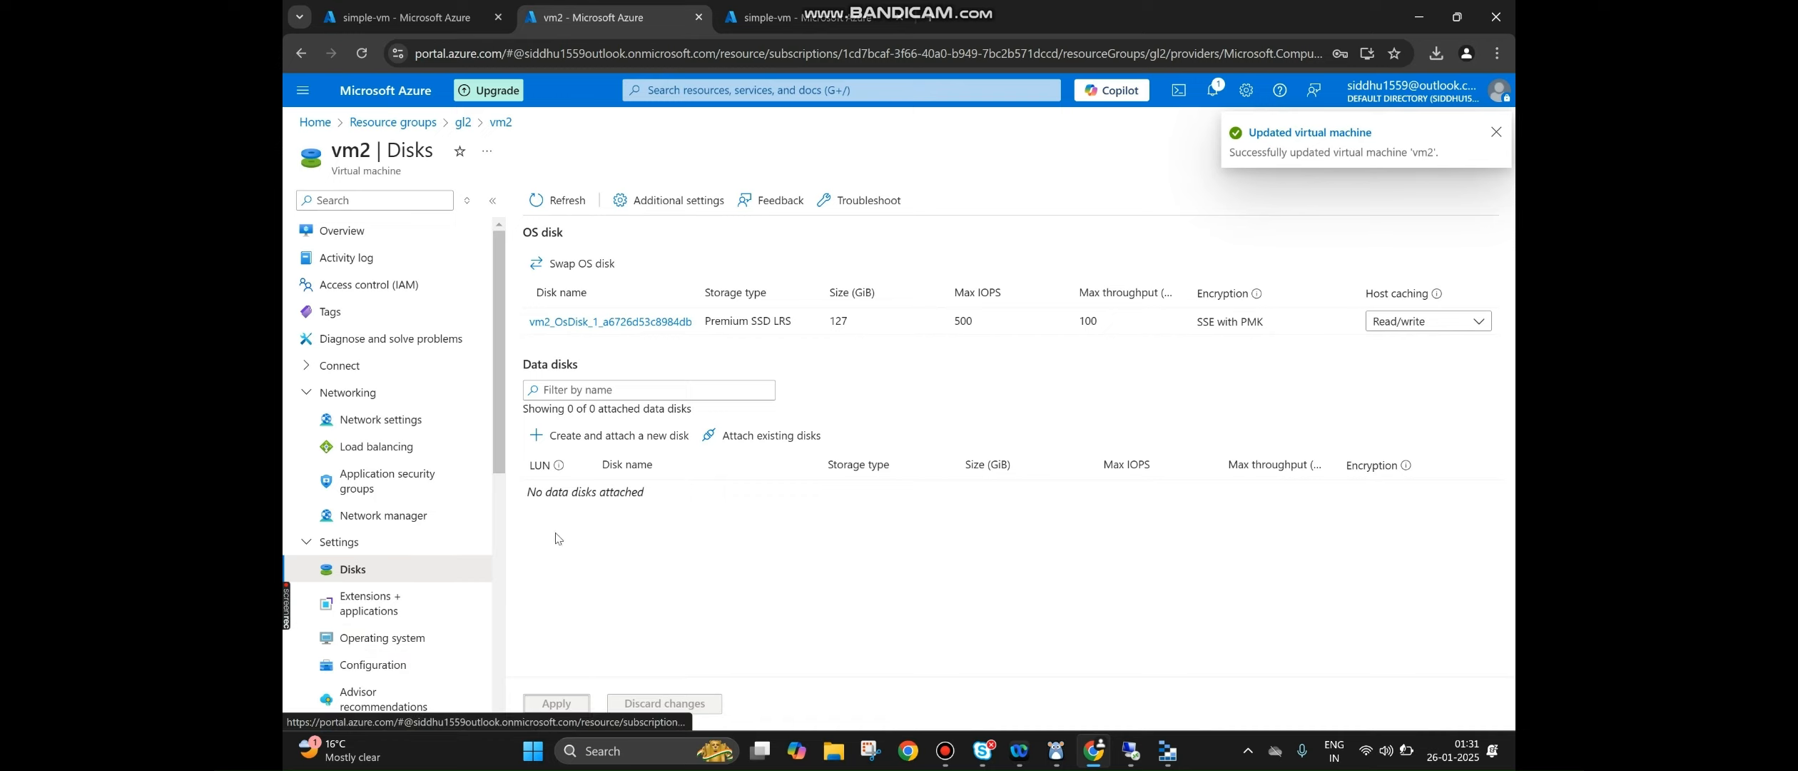
# - Refresh simple-vm's Disks page, check its data disks and return to vm2's Disks page
pyautogui.hotkey('ctrl', 'shift', 'Tab')
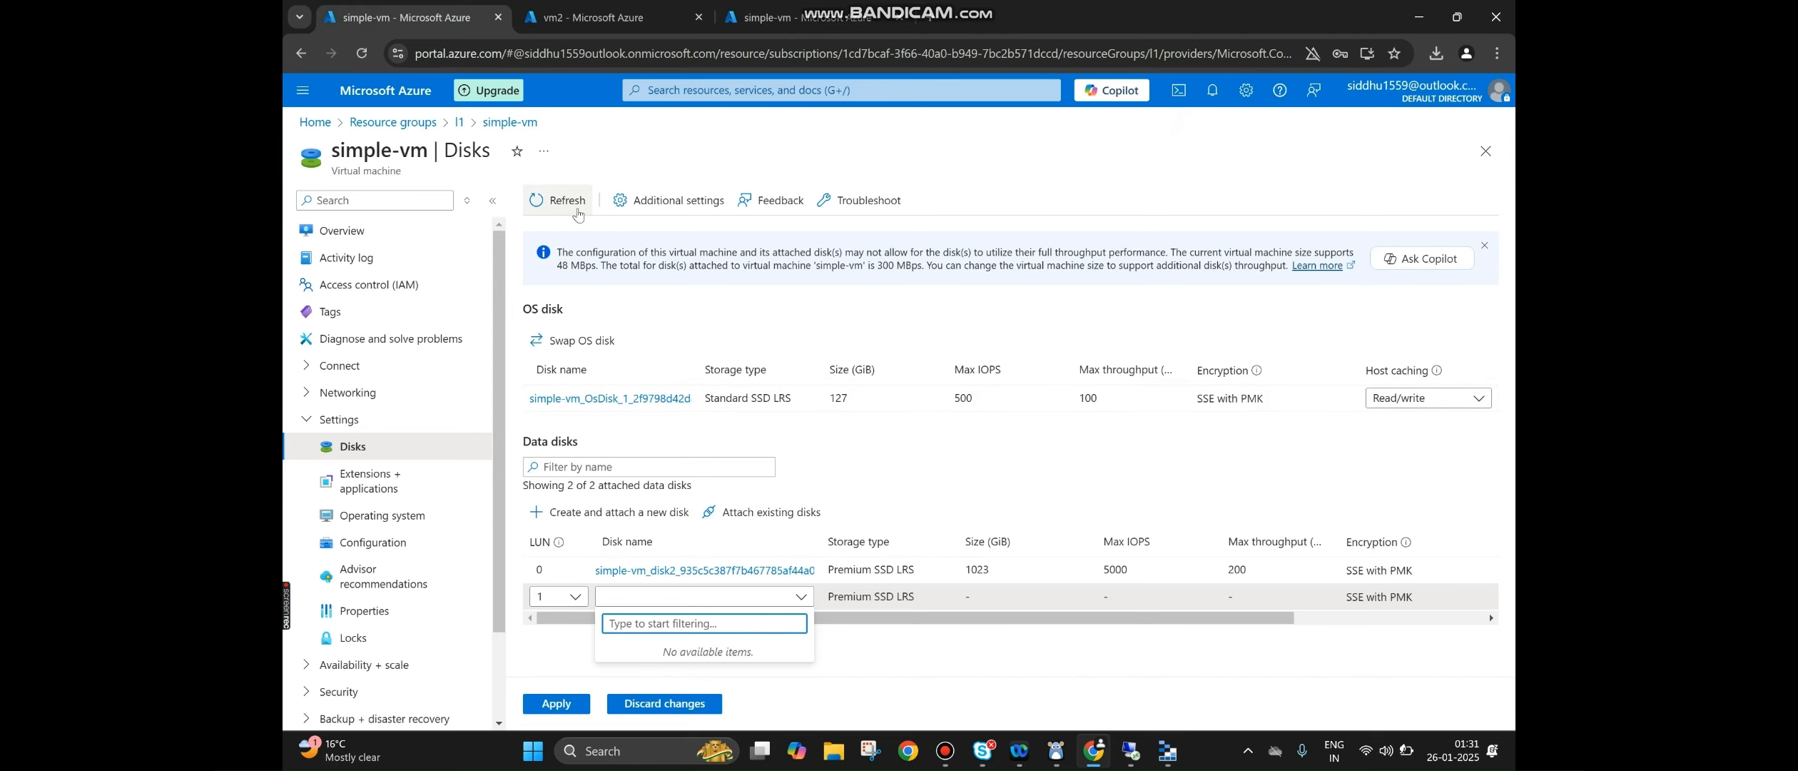
pyautogui.click(545, 198)
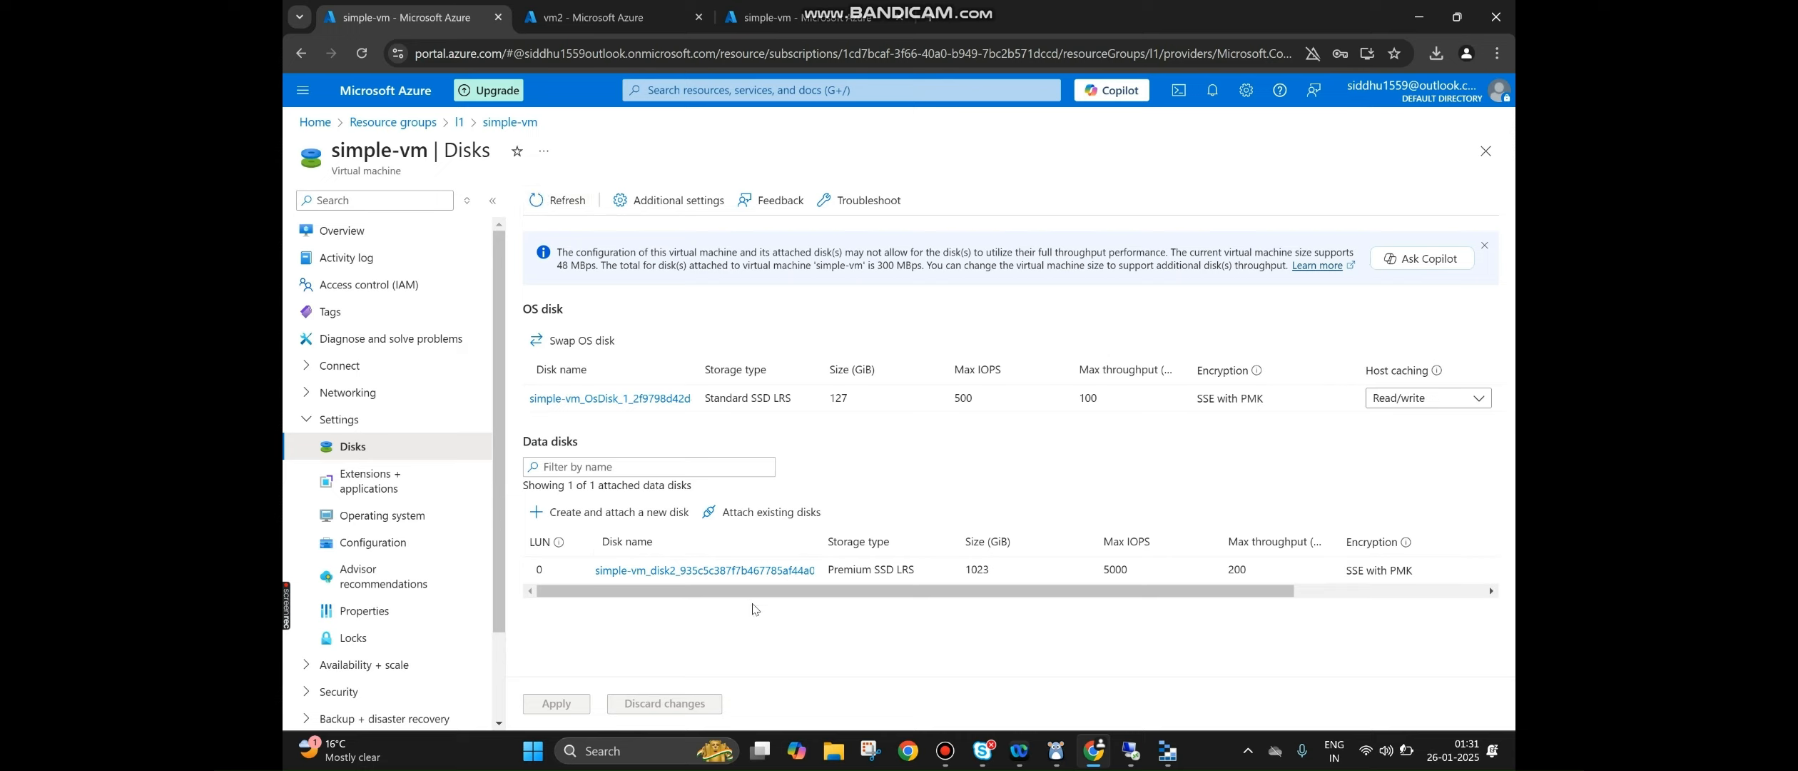
pyautogui.click(602, 8)
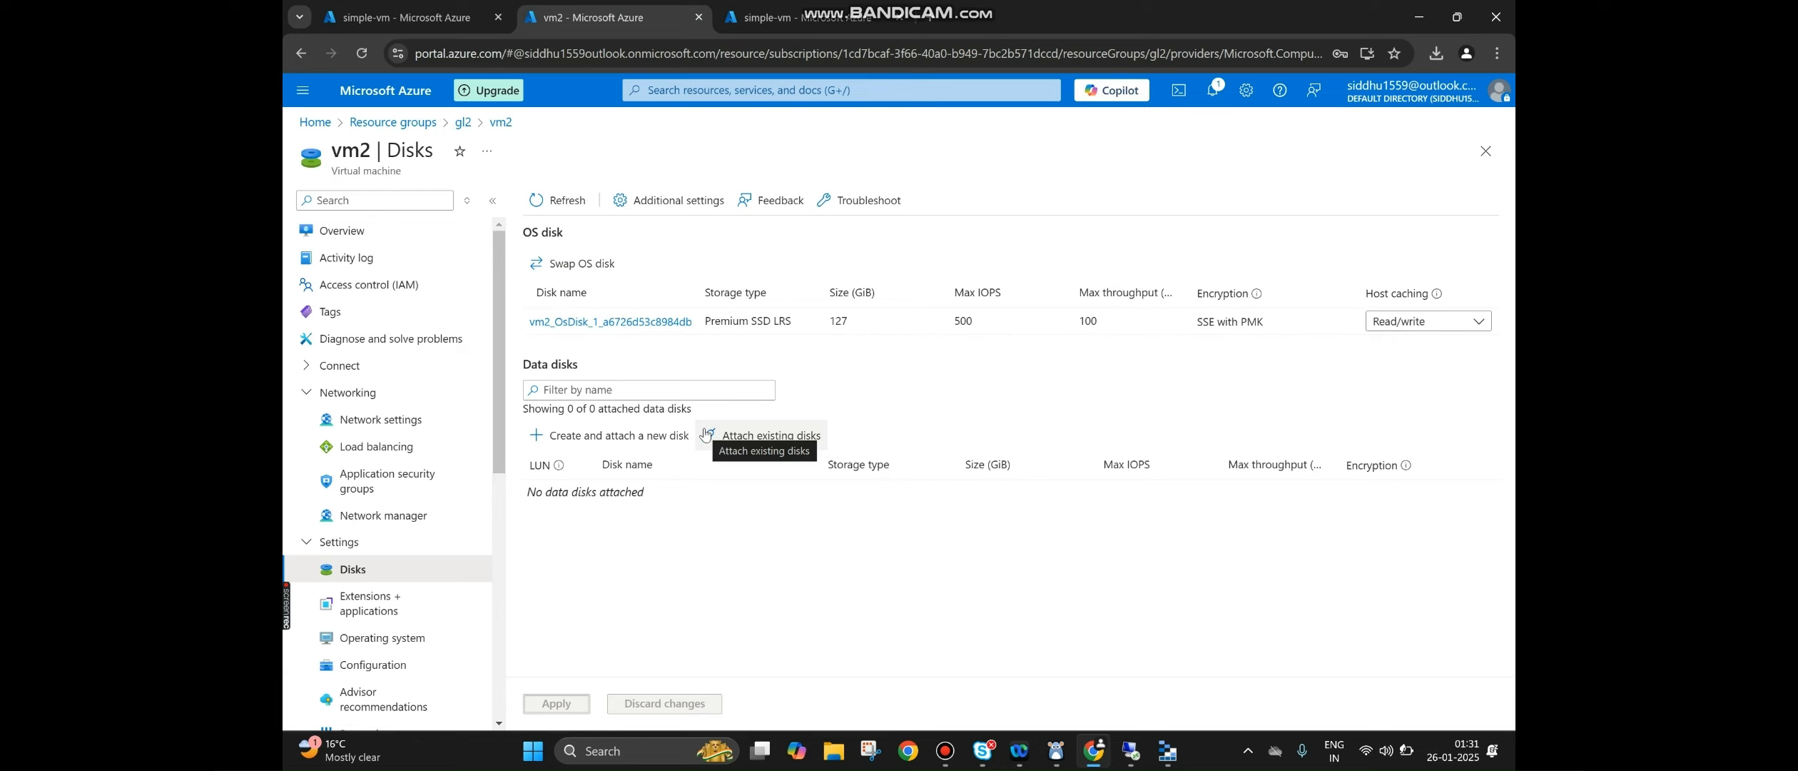
# - Select goldendisk in resource group gl2 and start moving it to another resource group
pyautogui.click(379, 123)
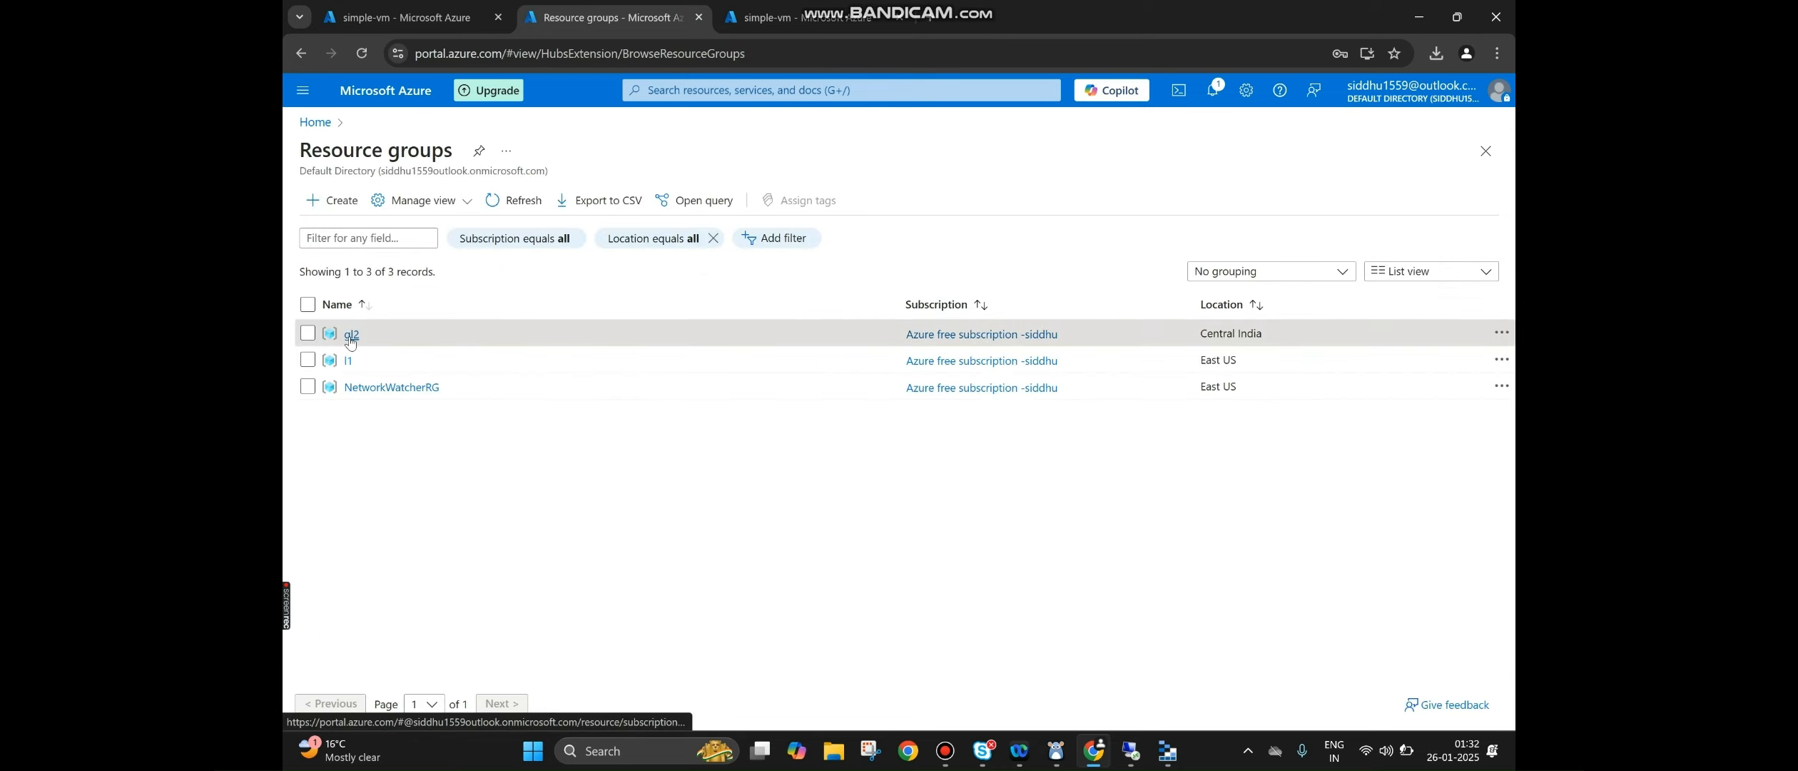
pyautogui.click(351, 336)
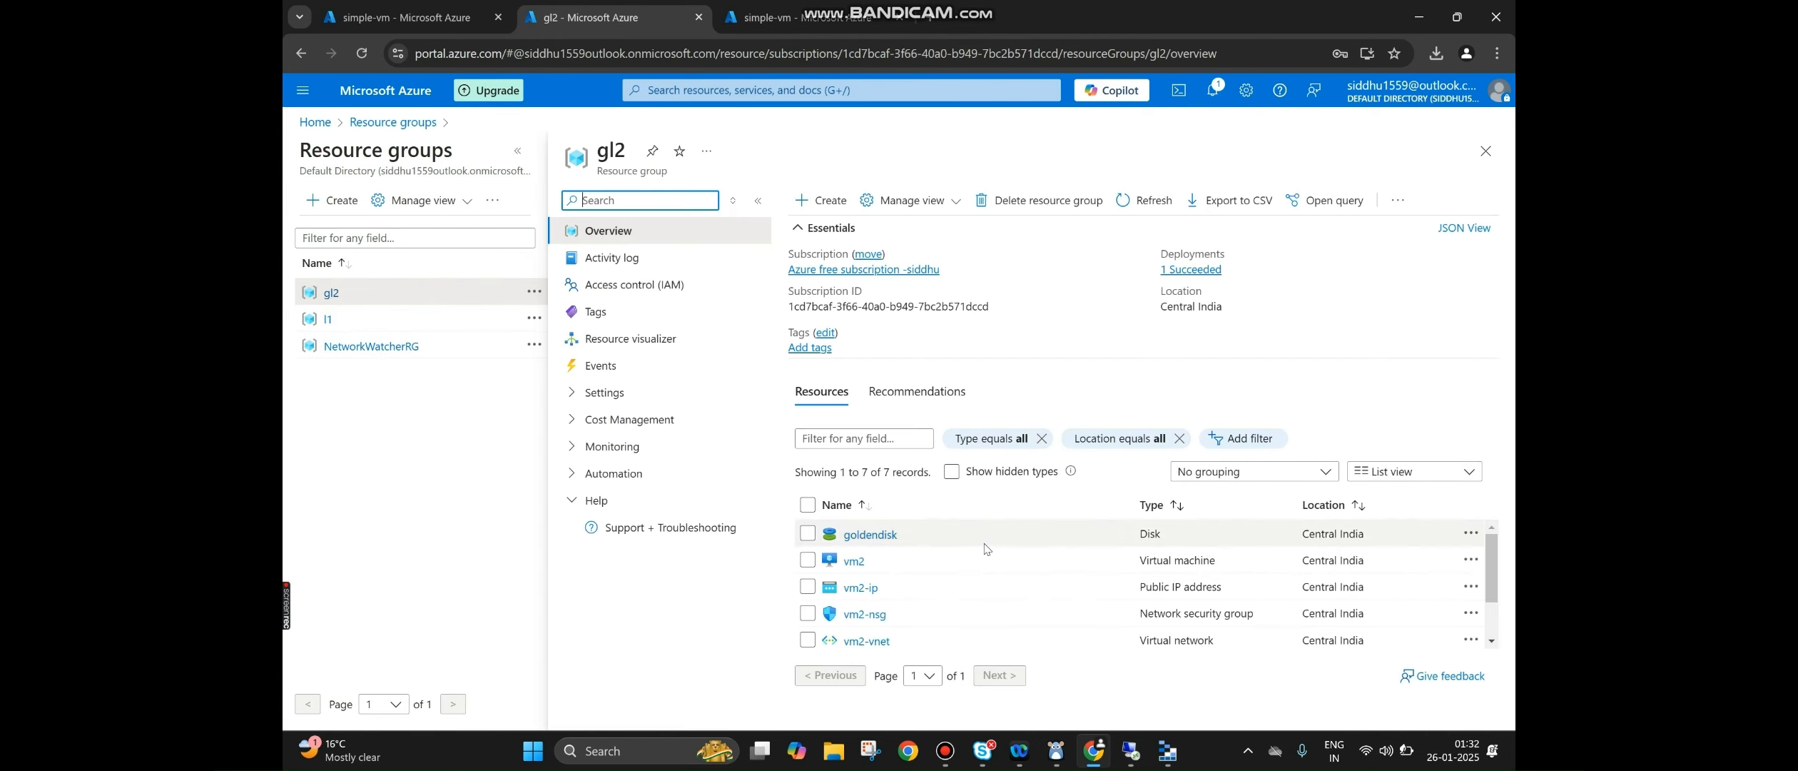
pyautogui.click(808, 540)
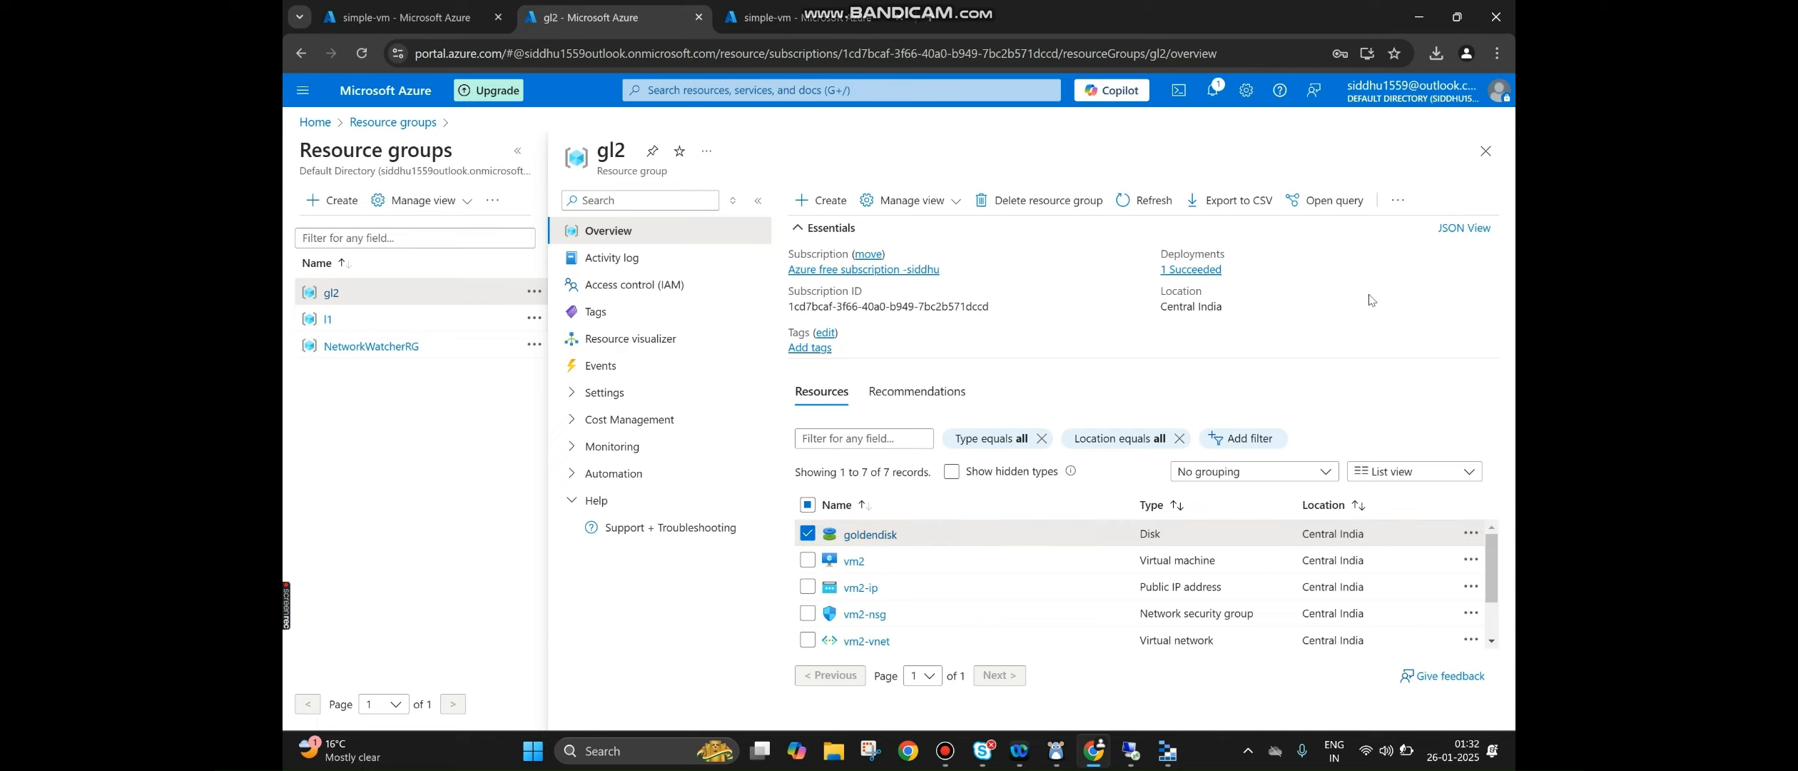
pyautogui.click(1398, 201)
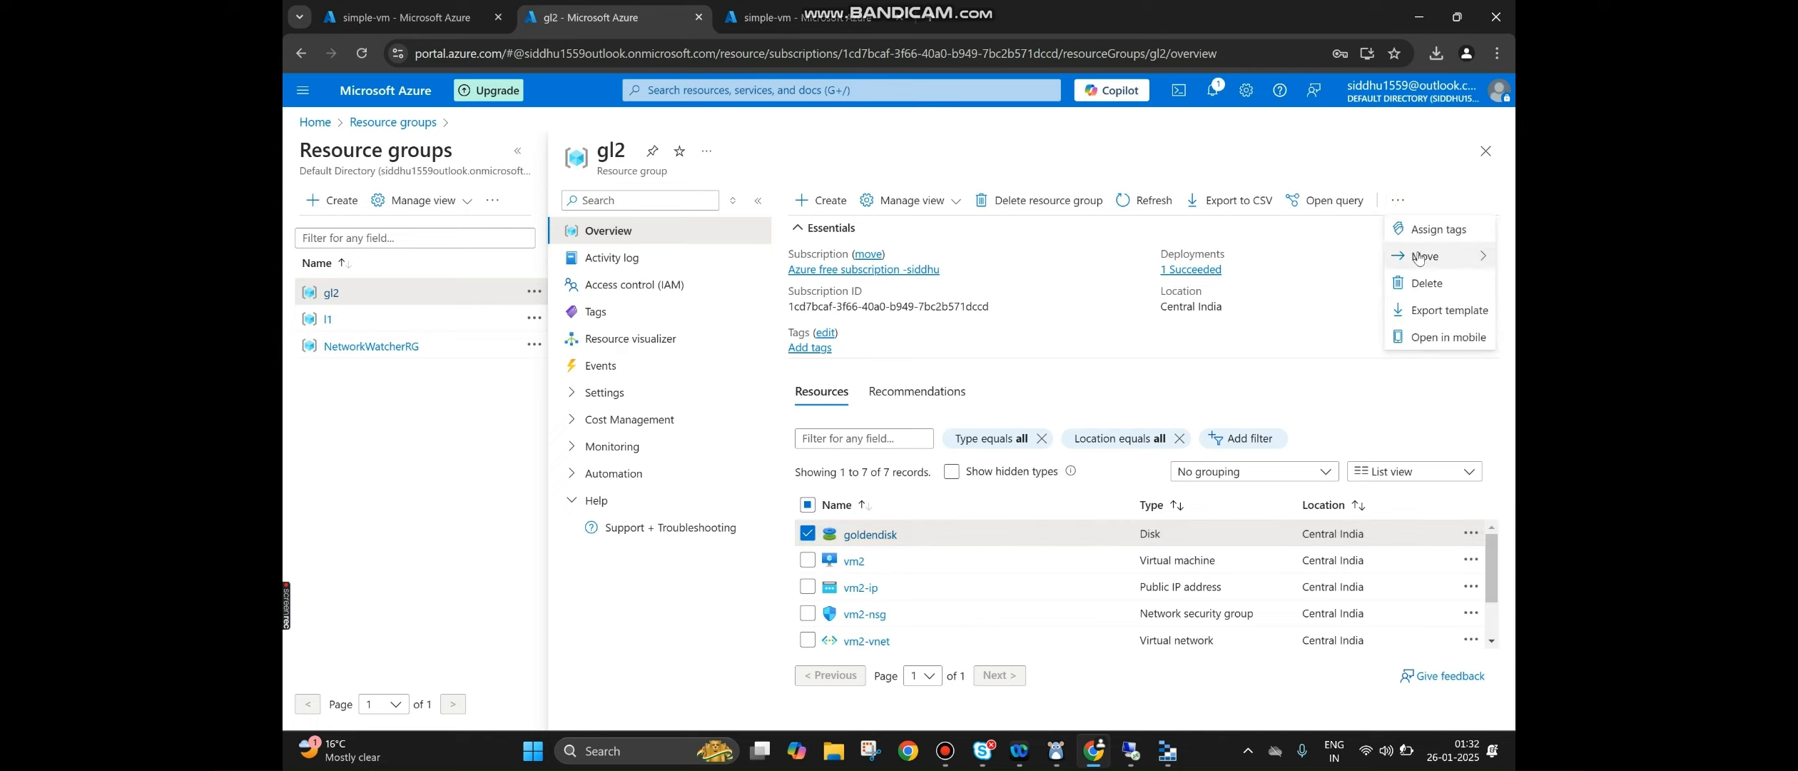
pyautogui.moveTo(1420, 260)
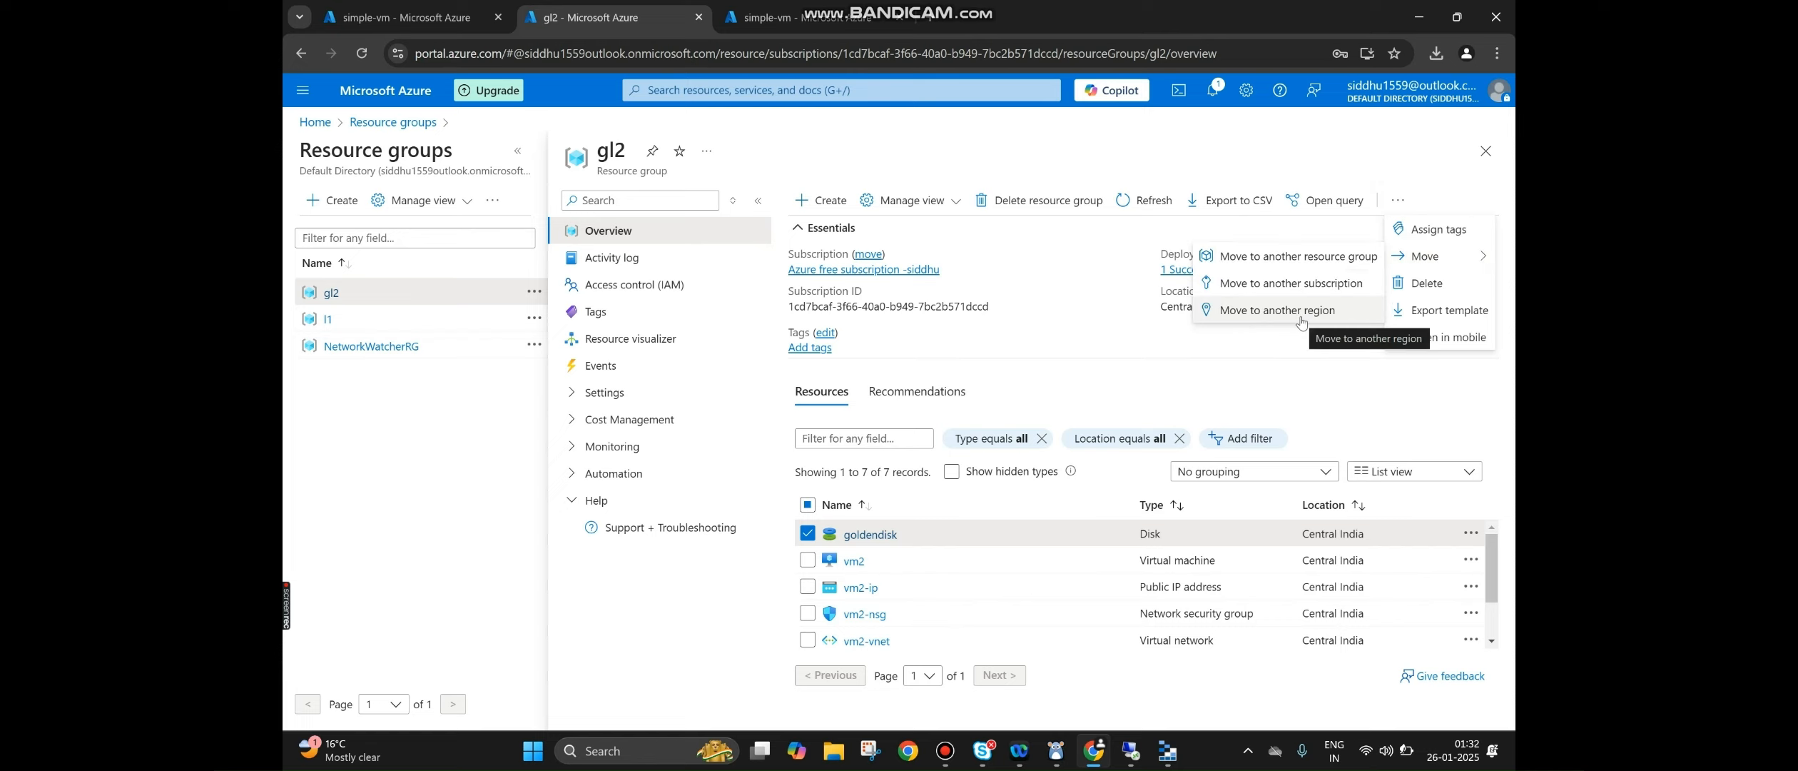
pyautogui.click(1303, 258)
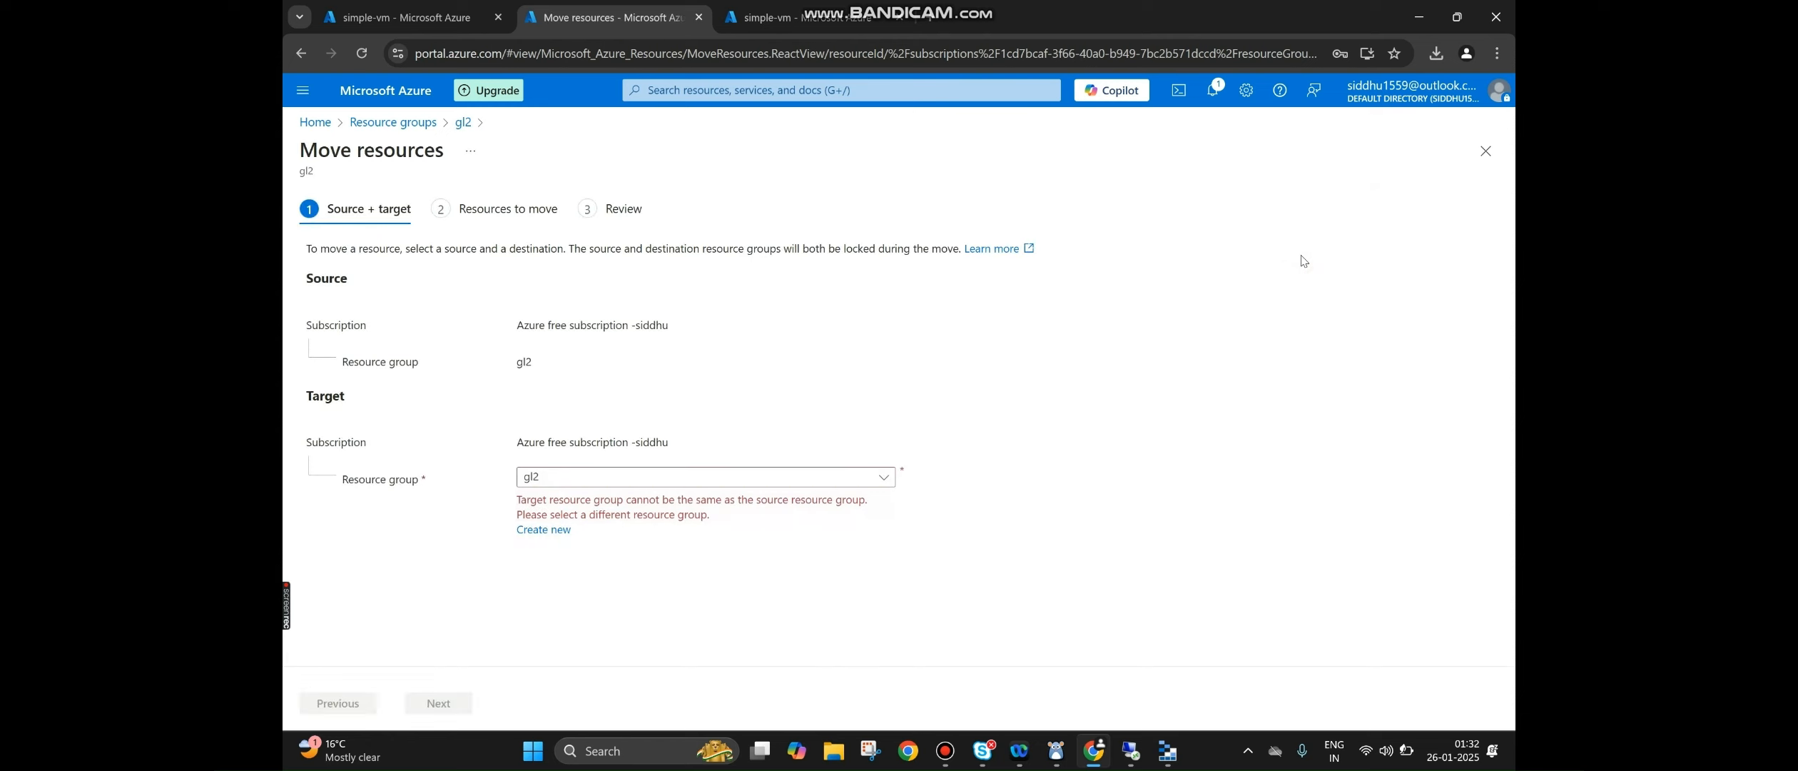
# - Set the target resource group to l1 and proceed to validating the resource to move
pyautogui.click(592, 477)
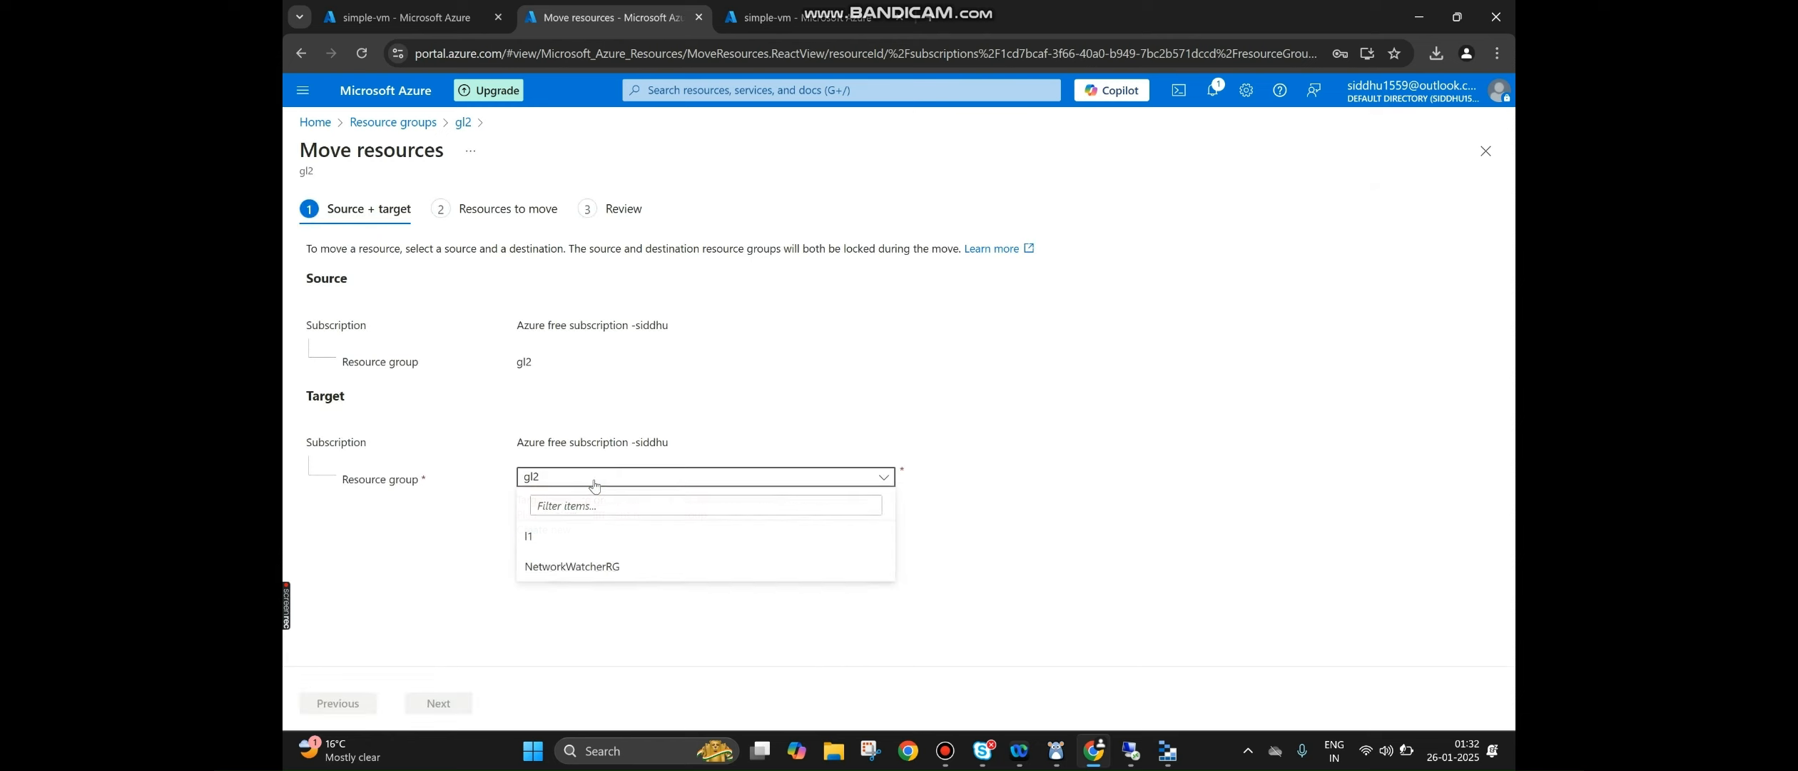
pyautogui.click(604, 548)
pyautogui.click(437, 703)
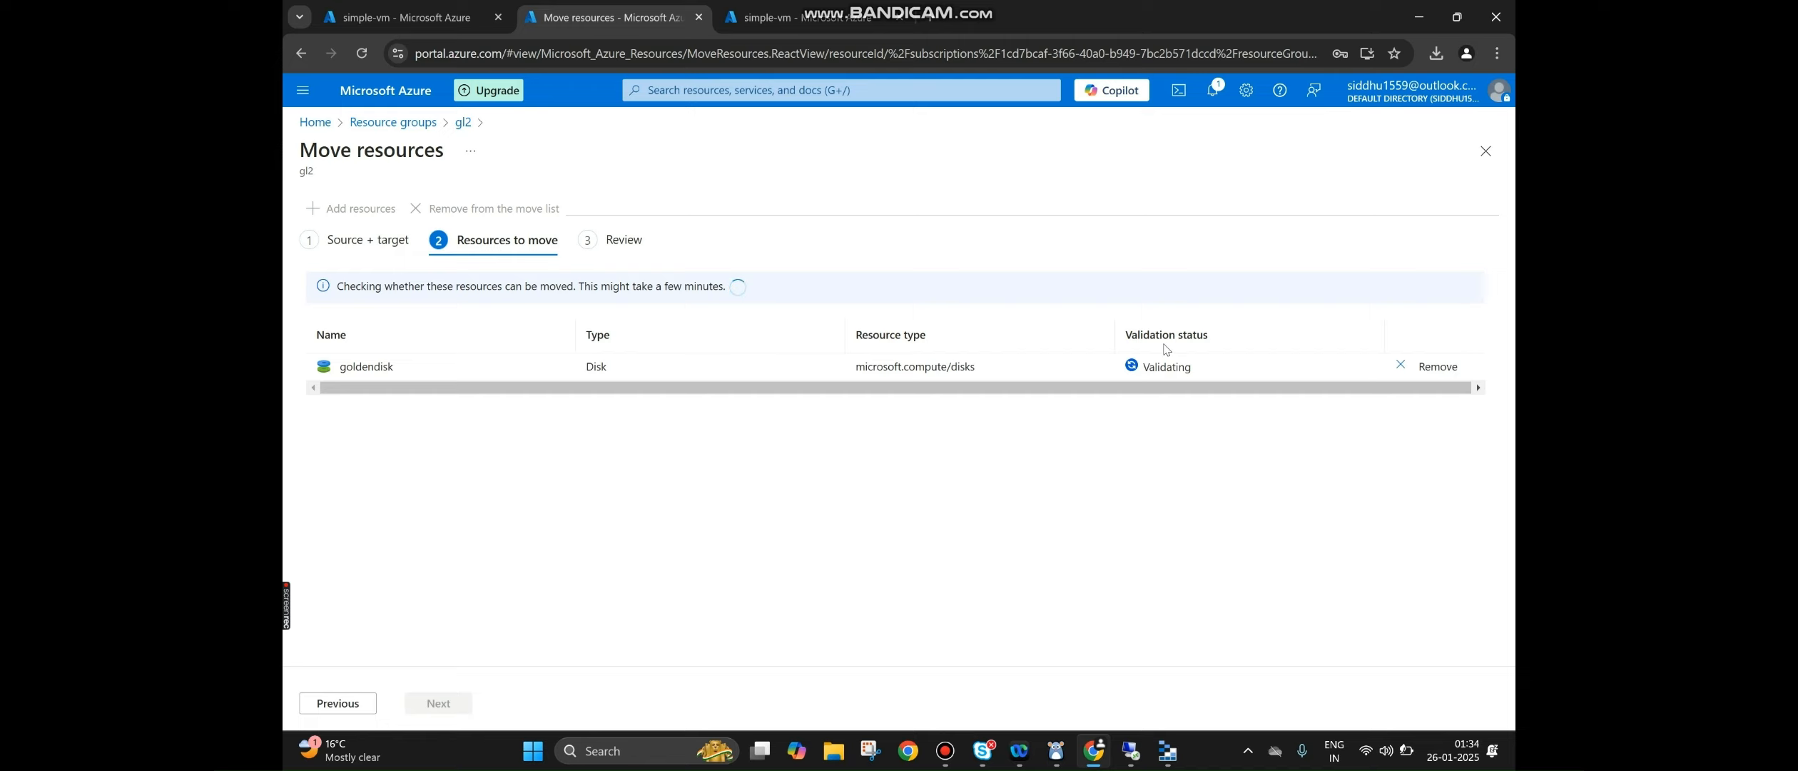
pyautogui.moveTo(945, 751)
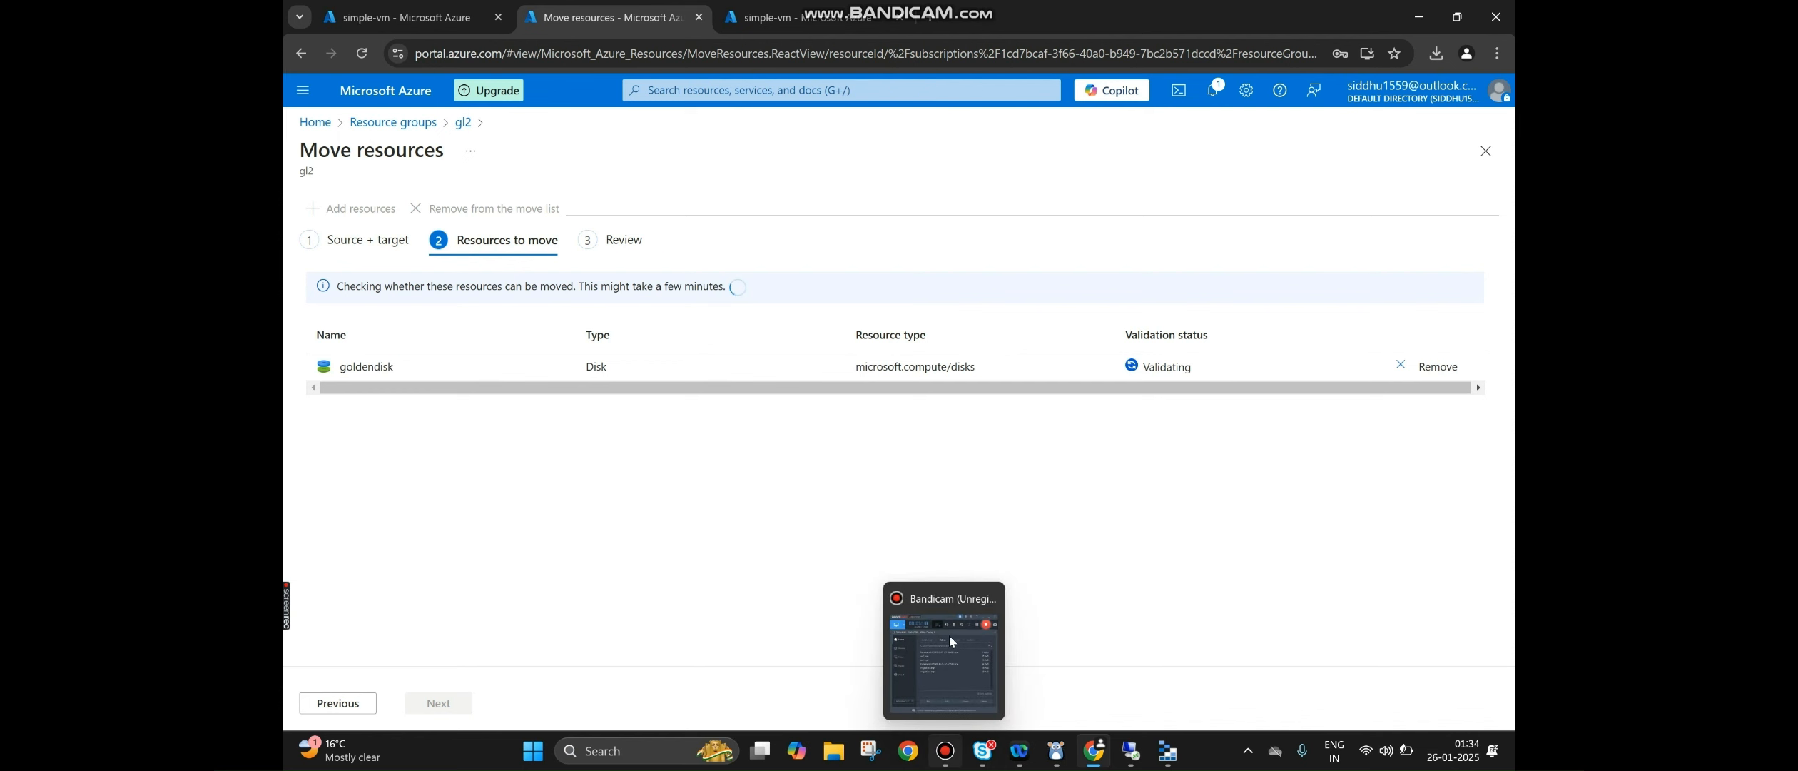
pyautogui.click(950, 635)
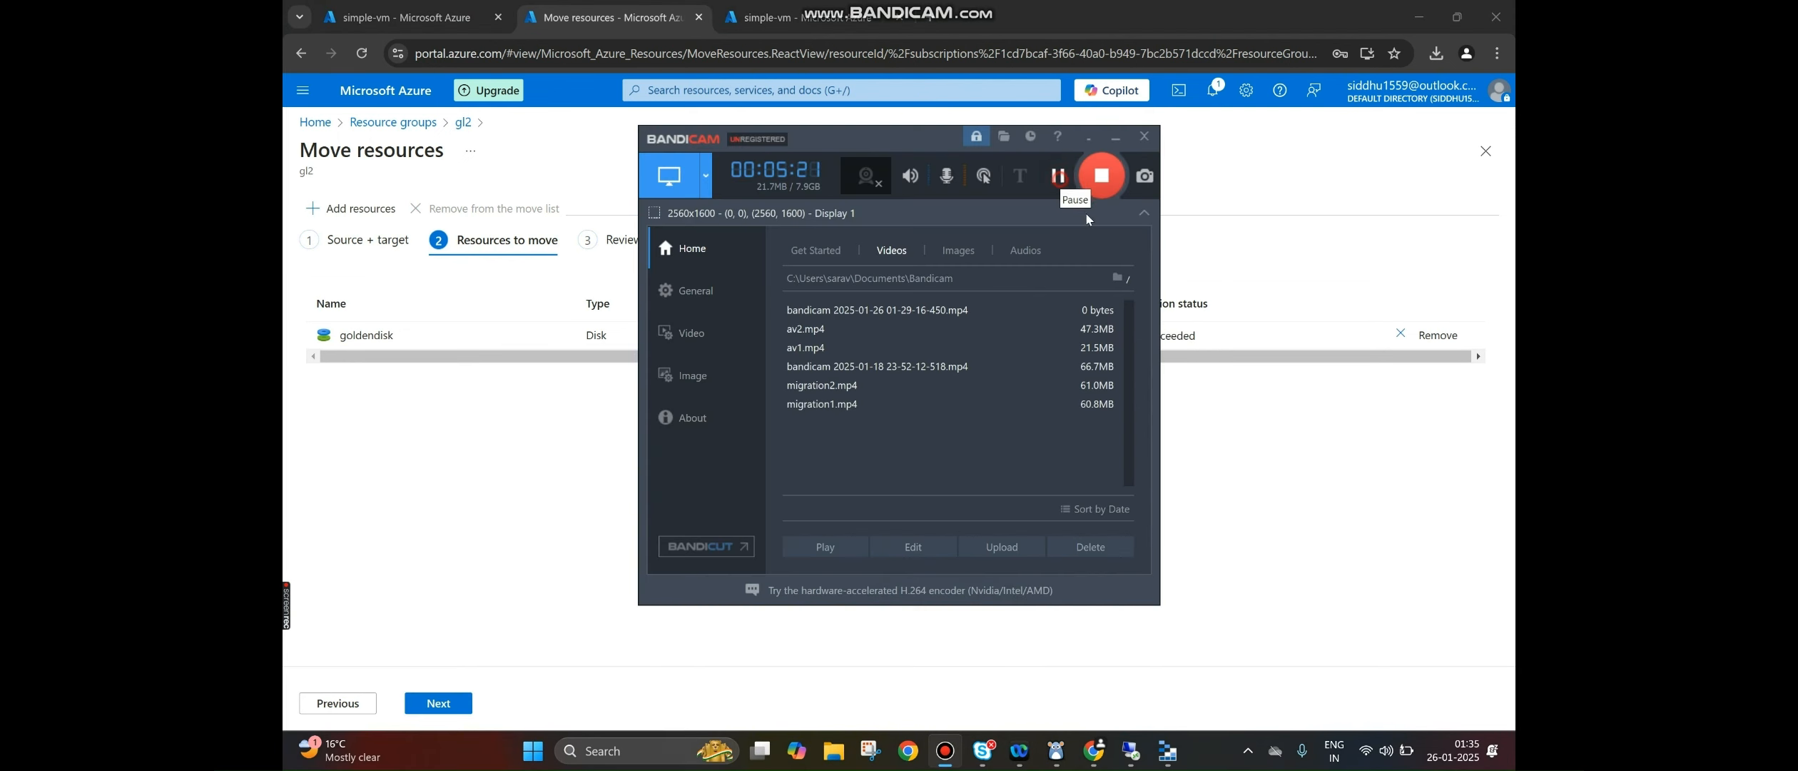
pyautogui.click(1275, 455)
pyautogui.moveTo(1108, 737)
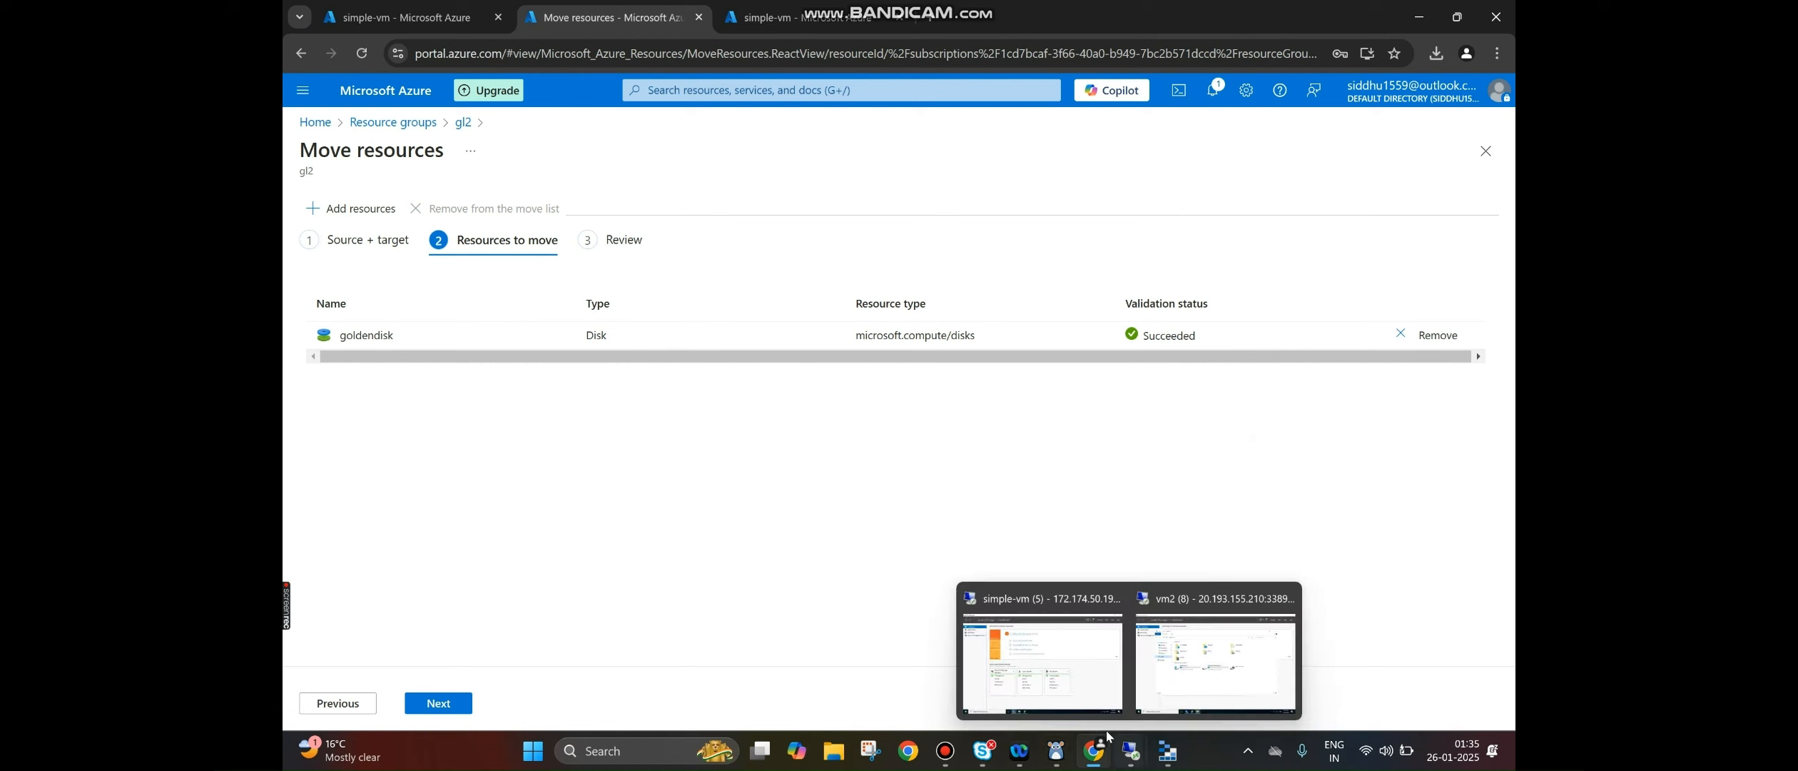
pyautogui.moveTo(945, 751)
pyautogui.moveTo(942, 640)
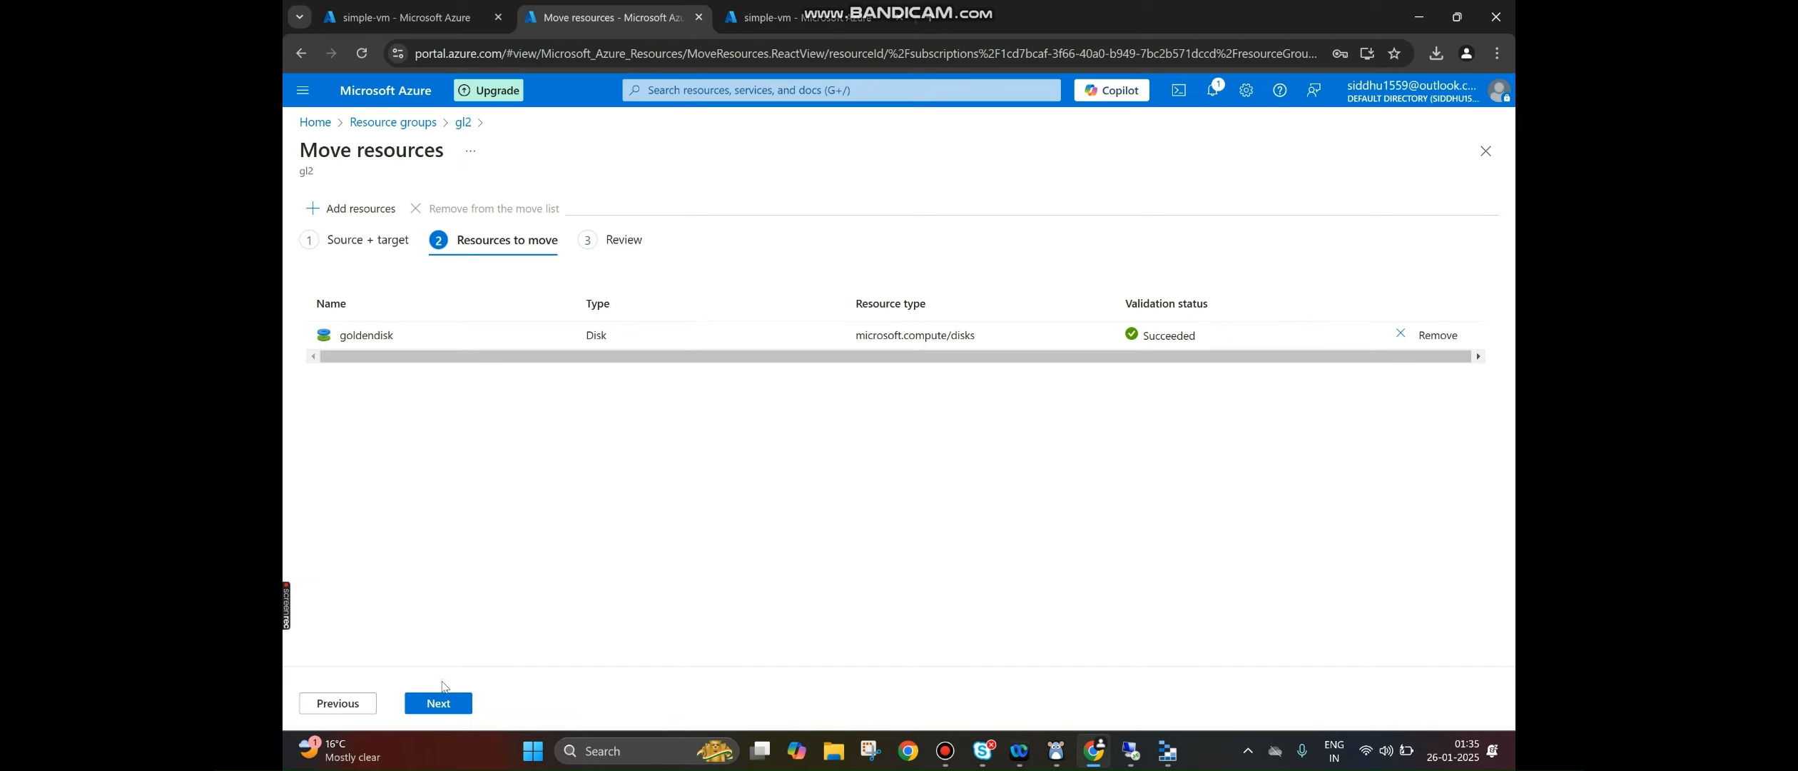
# - Continue to the move review, acknowledge the resource ID notice and move goldendisk to resource group l1
pyautogui.click(439, 703)
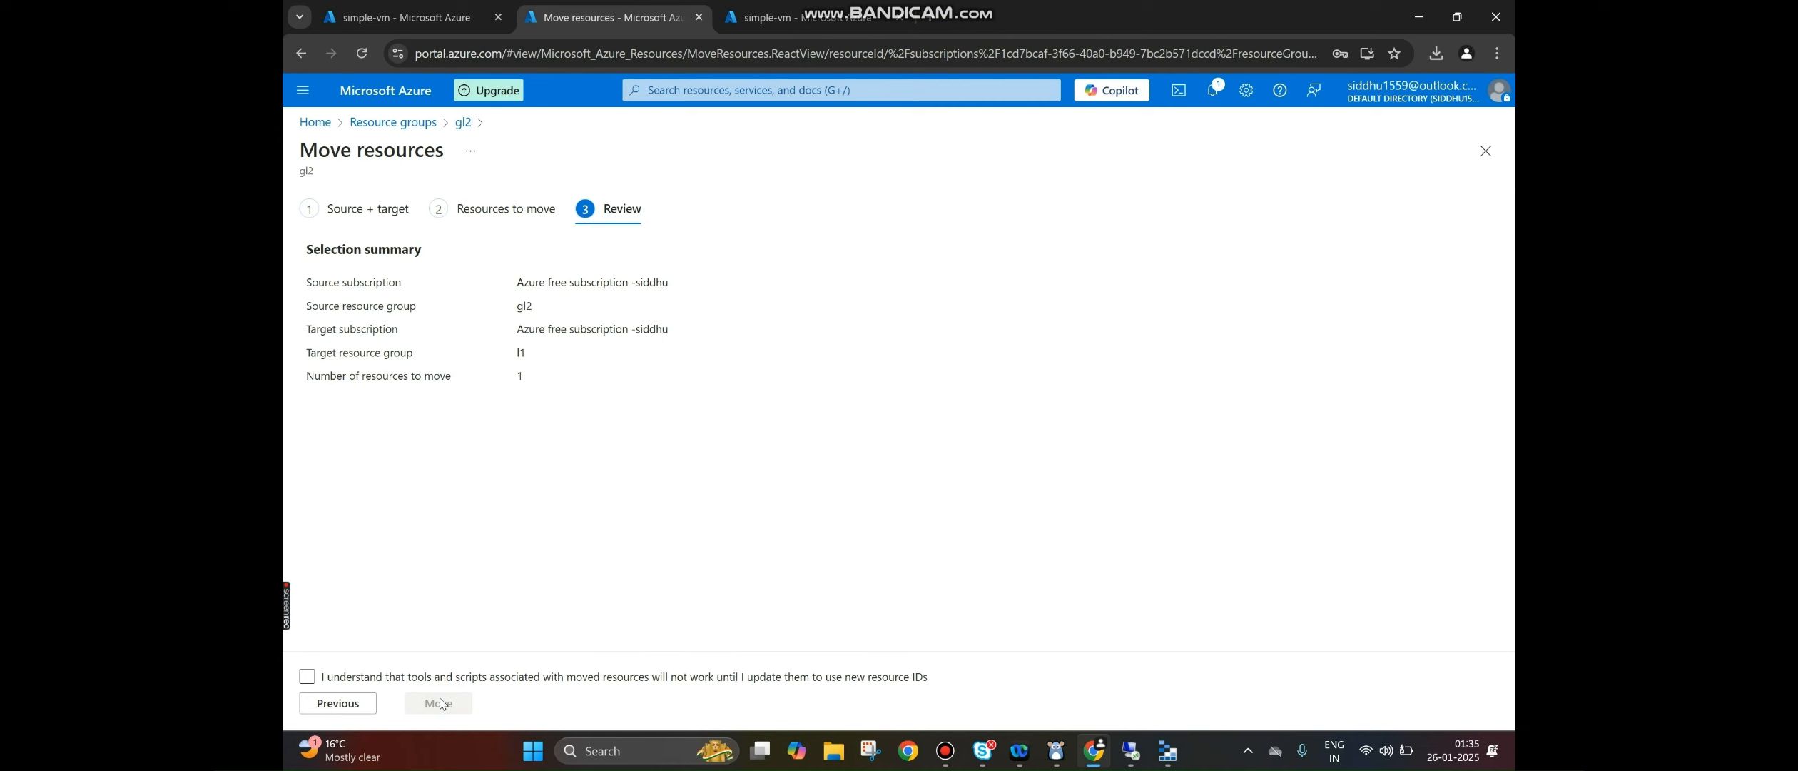
pyautogui.press('XF86AudioRaiseVolume')
pyautogui.click(426, 676)
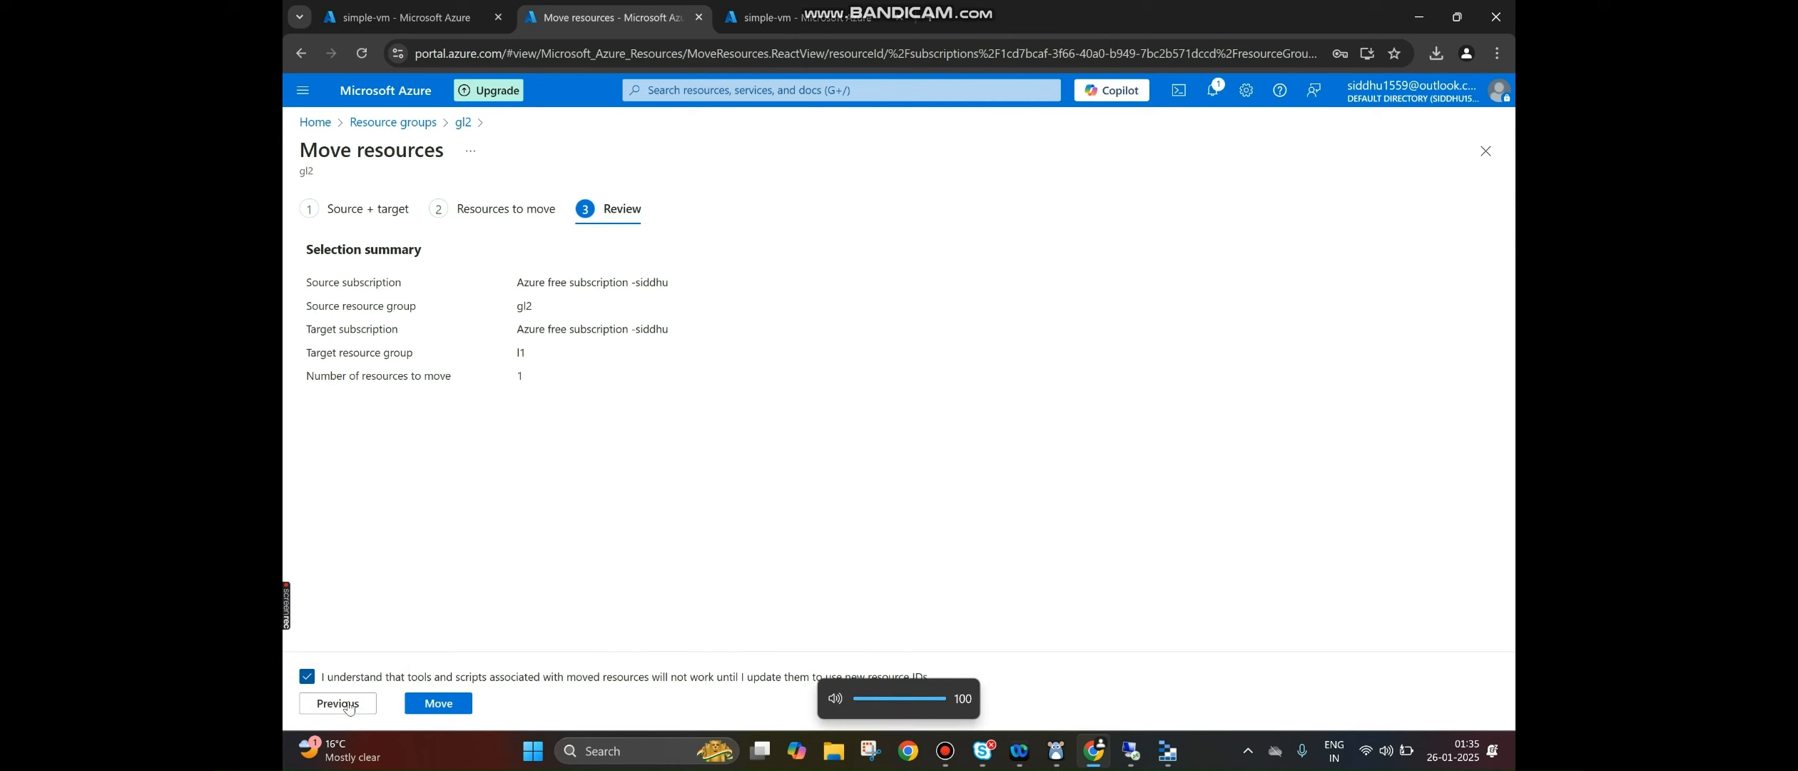
pyautogui.click(449, 705)
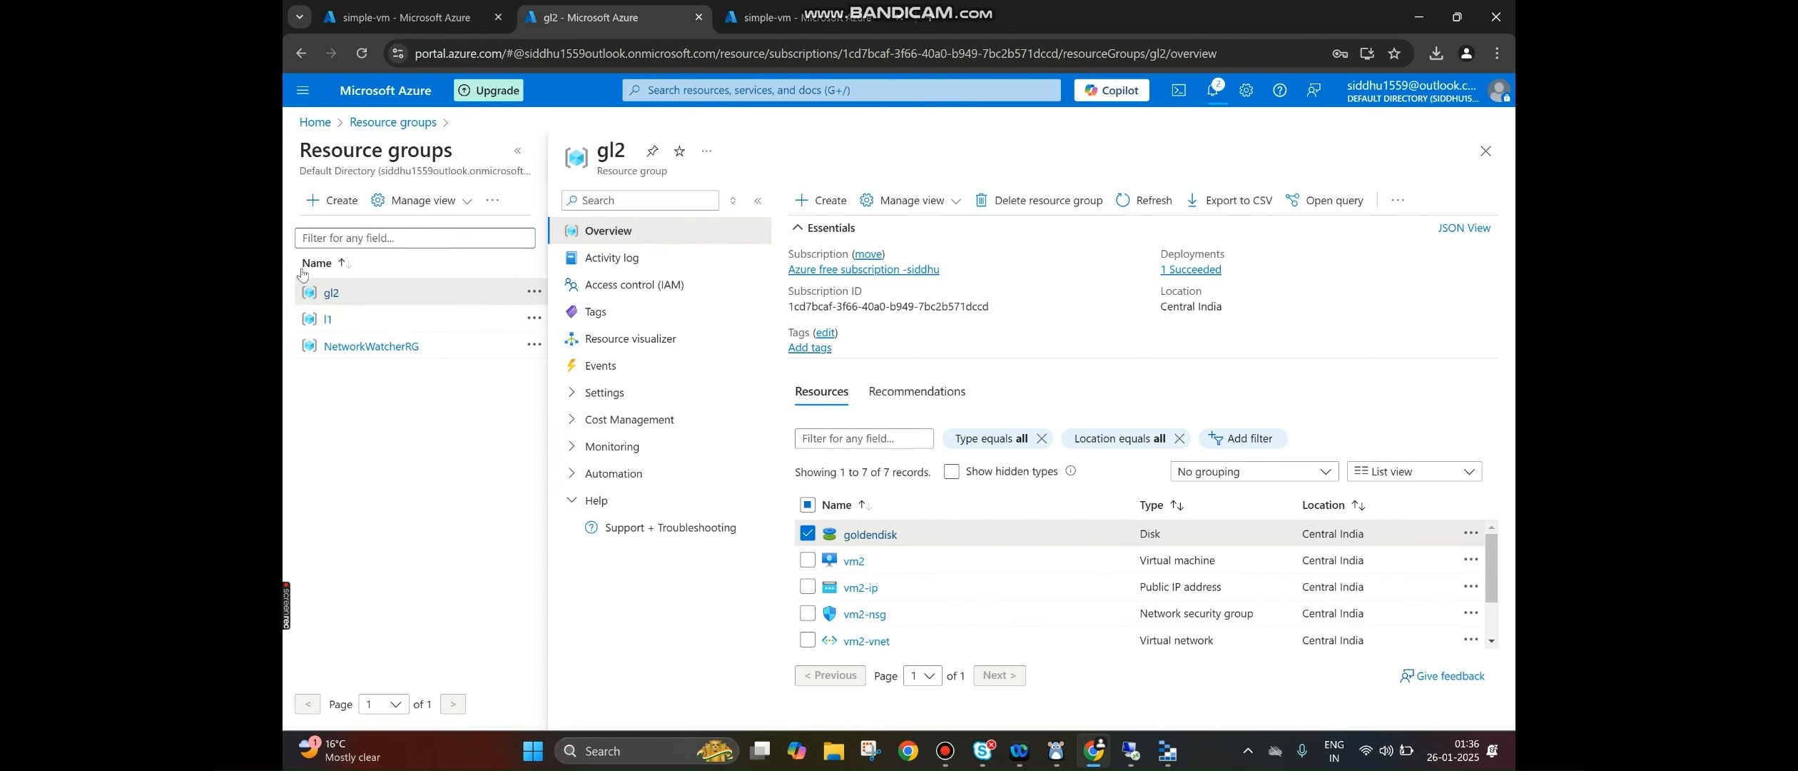
# - Open resource group l1 from the resource groups list and look through its resources for goldendisk
pyautogui.click(403, 17)
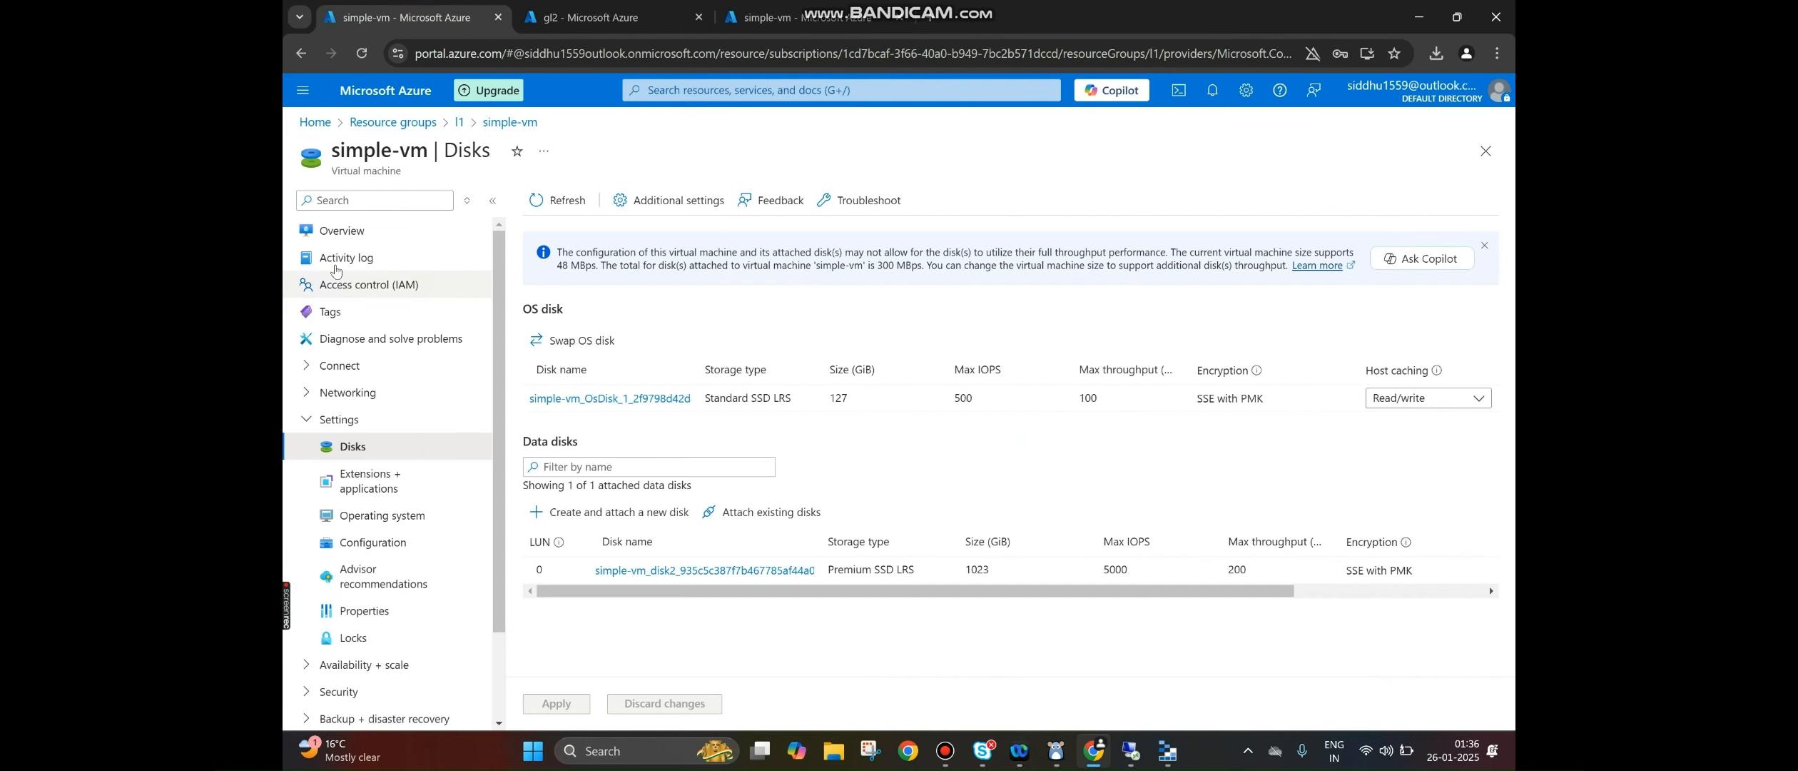
pyautogui.click(369, 123)
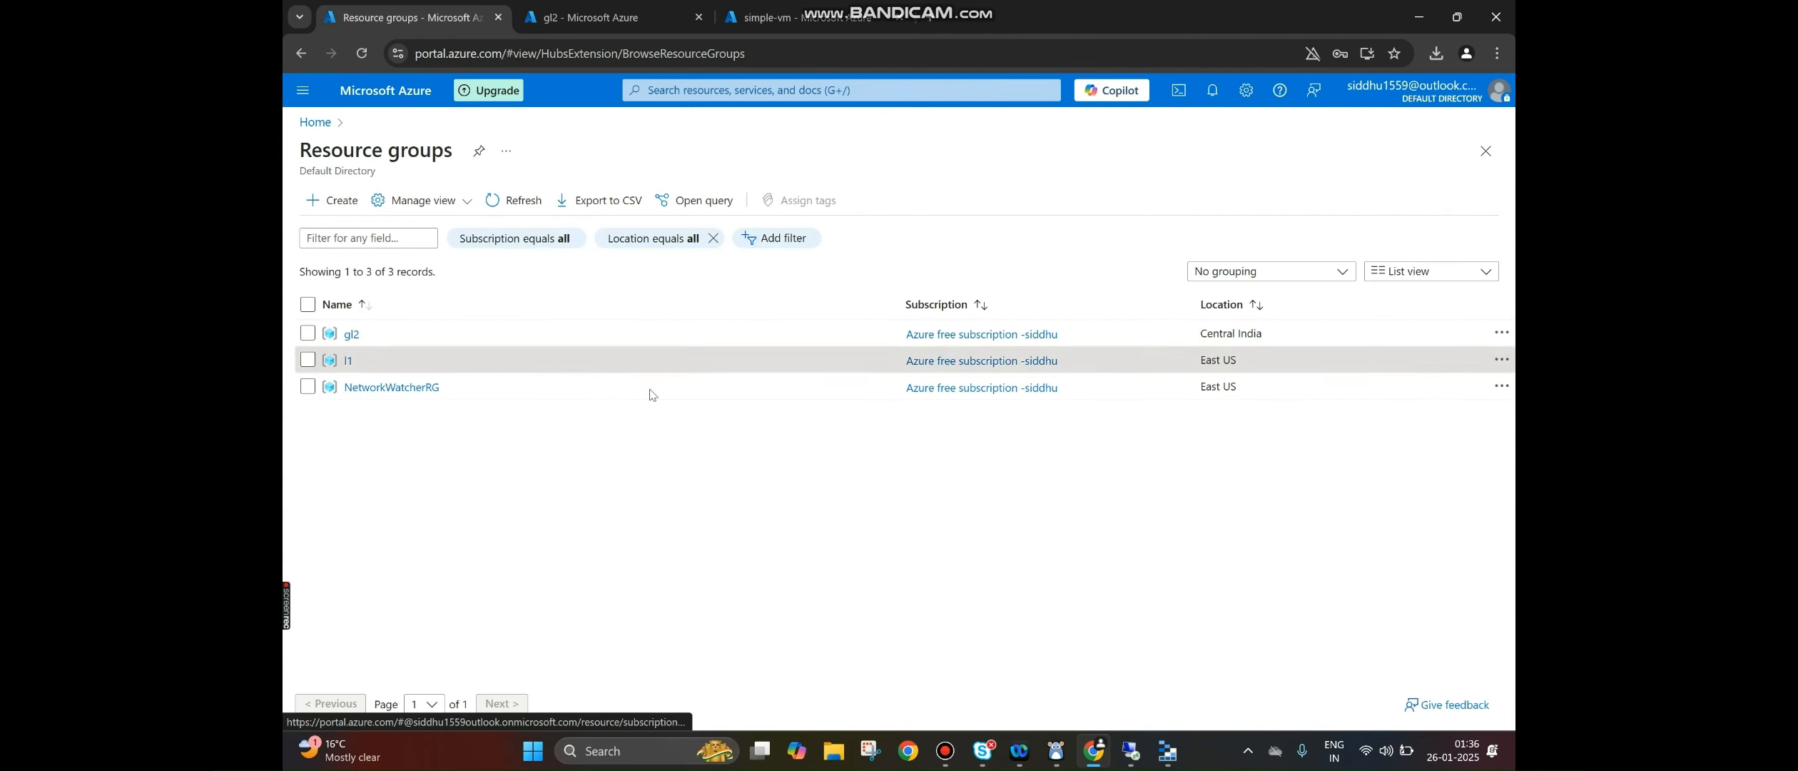
pyautogui.click(348, 359)
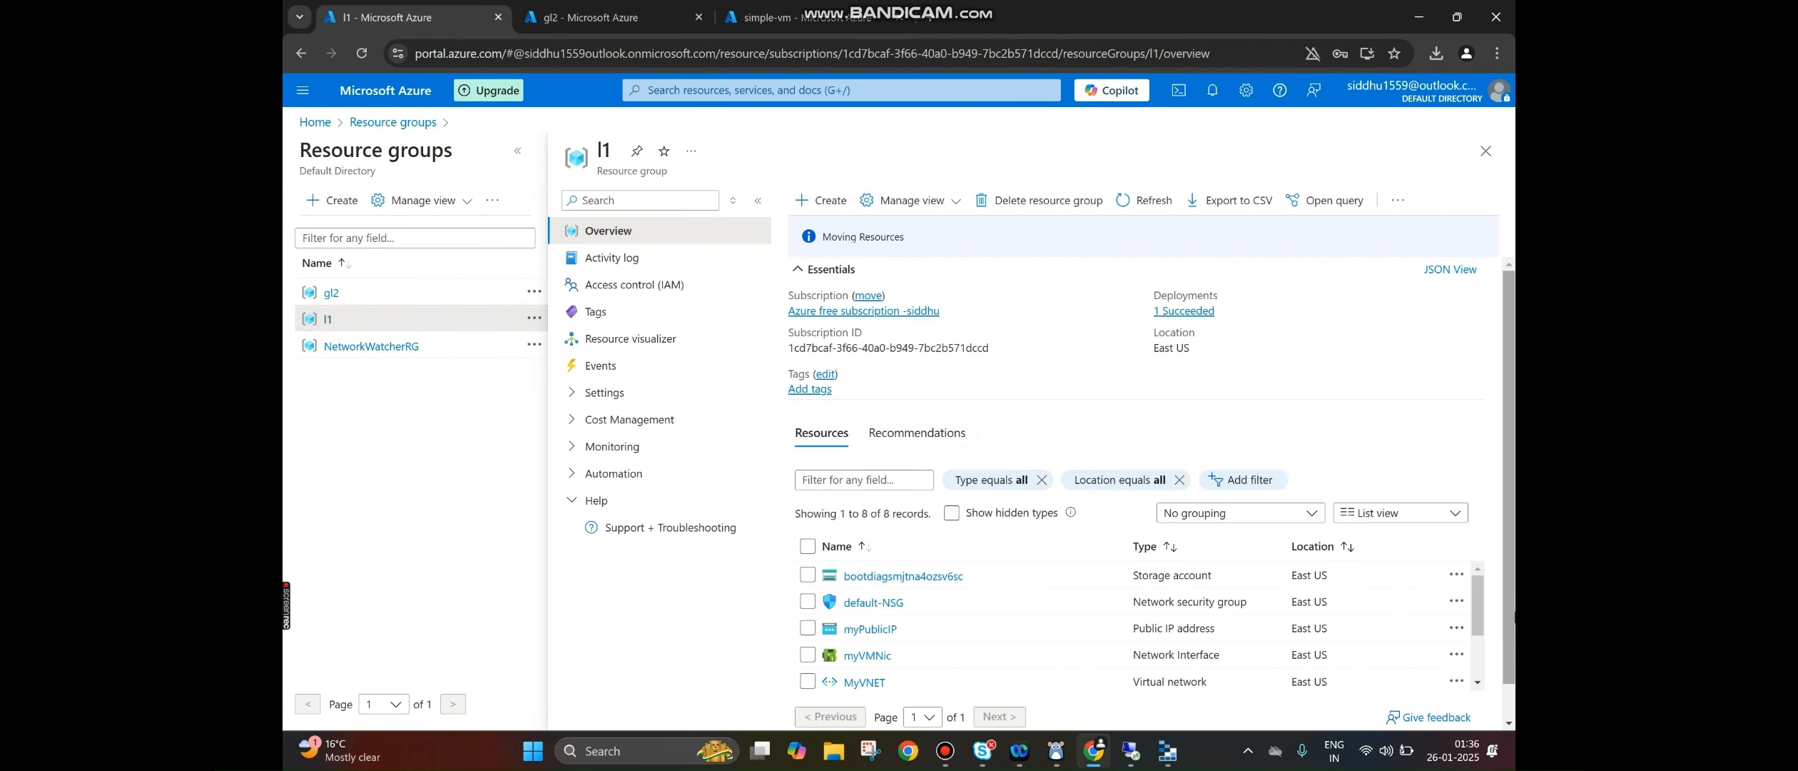
pyautogui.moveTo(1478, 612); pyautogui.dragTo(1495, 666)
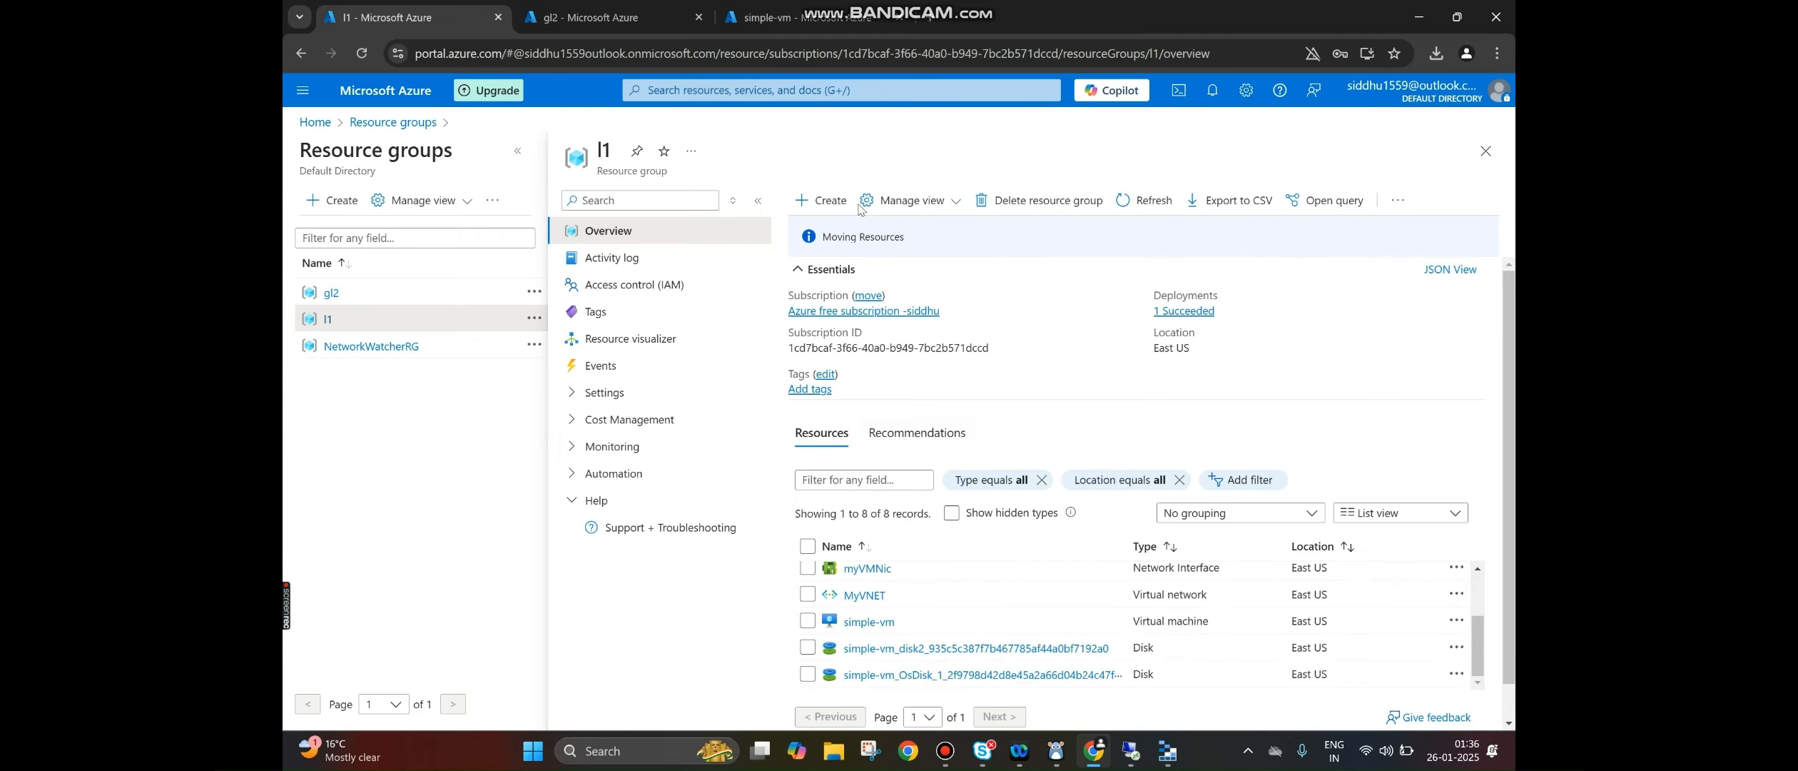
# - Check the portal notifications for the goldendisk move and refresh resource group gl2's resource list
pyautogui.click(543, 16)
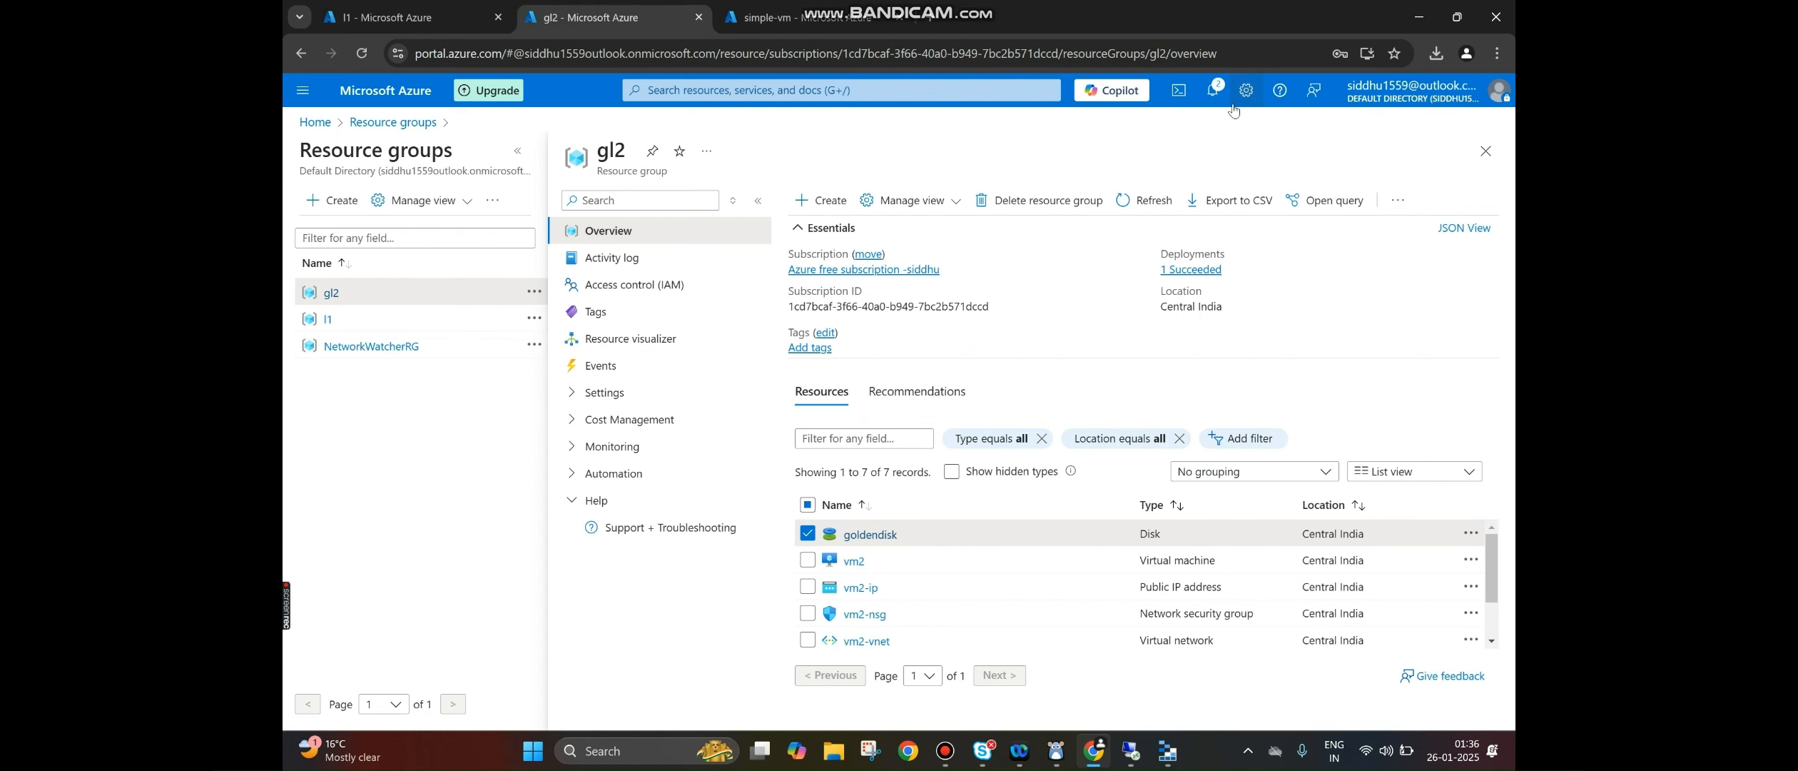
pyautogui.click(1214, 93)
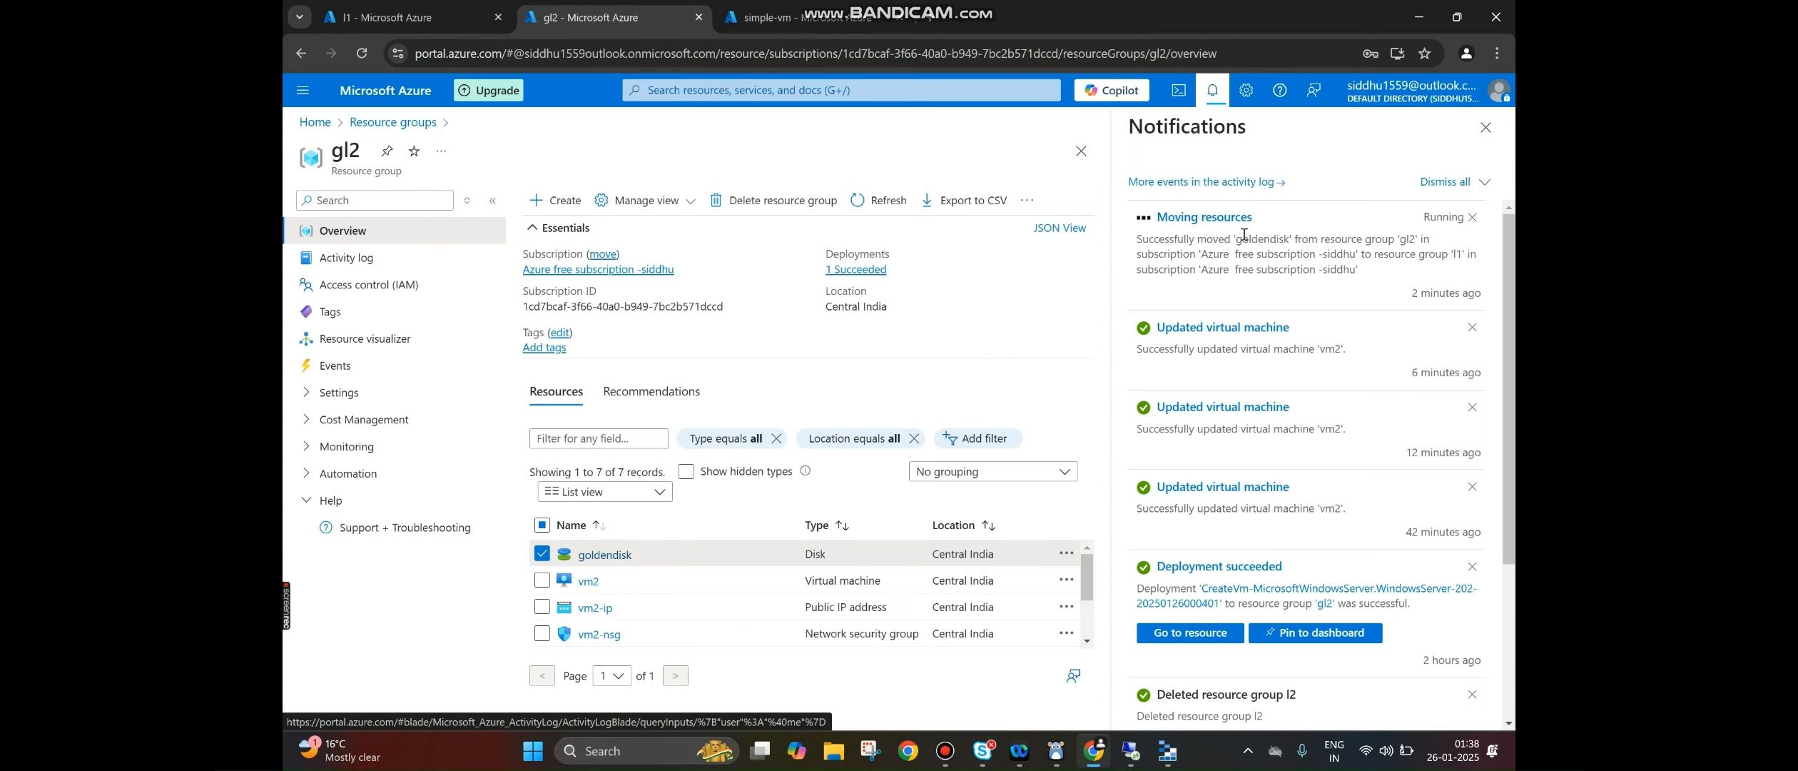
pyautogui.click(894, 206)
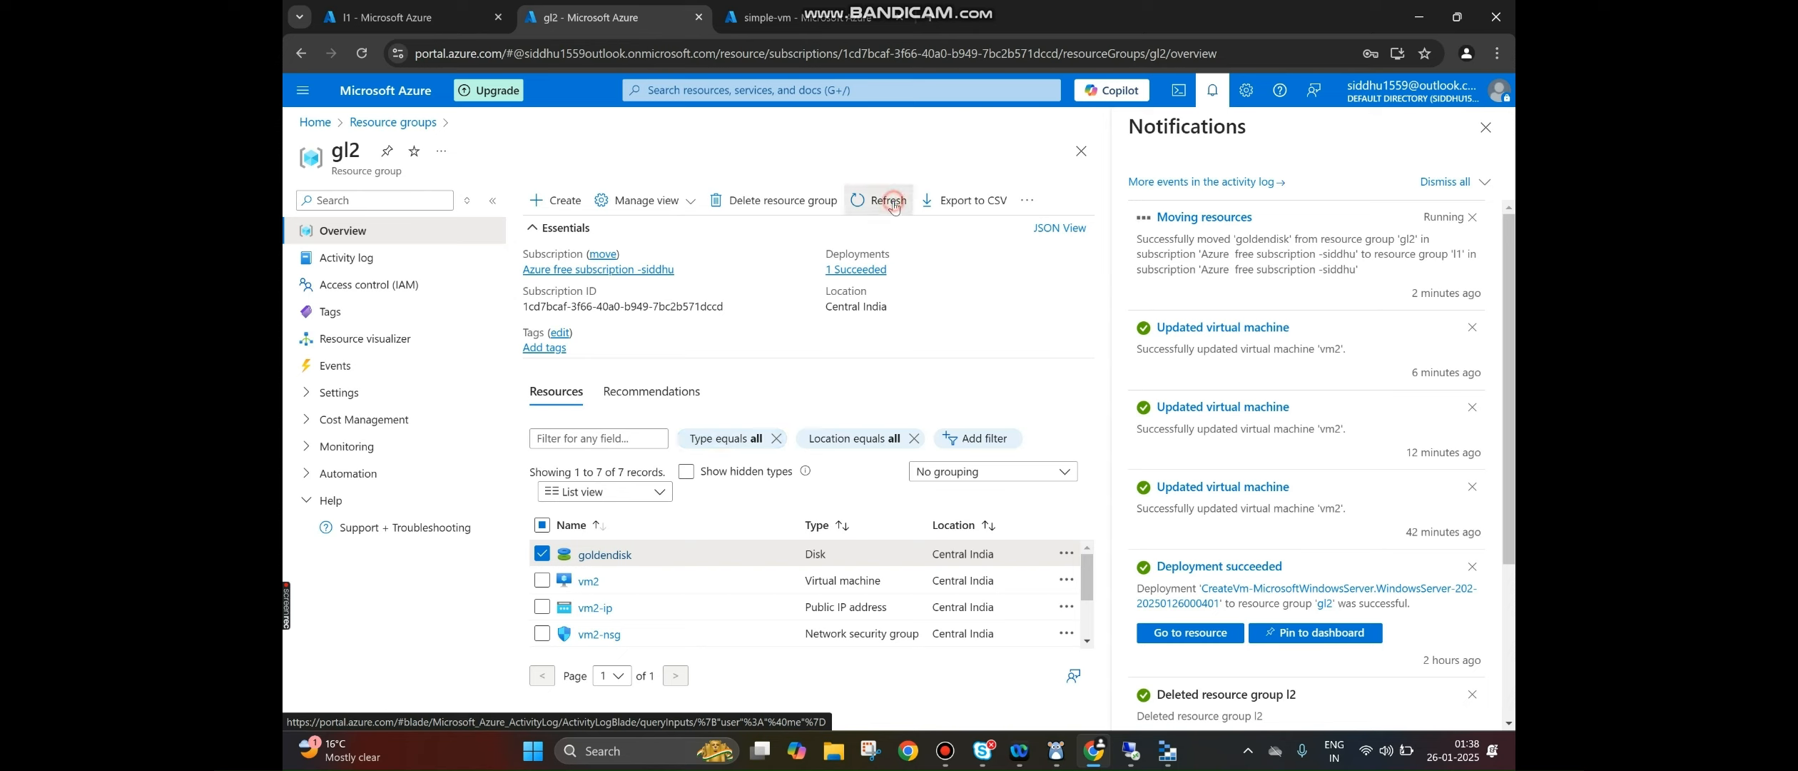
# - Refresh the resource lists of resource groups gl2 and l1 and look through l1's resources for goldendisk
pyautogui.click(894, 206)
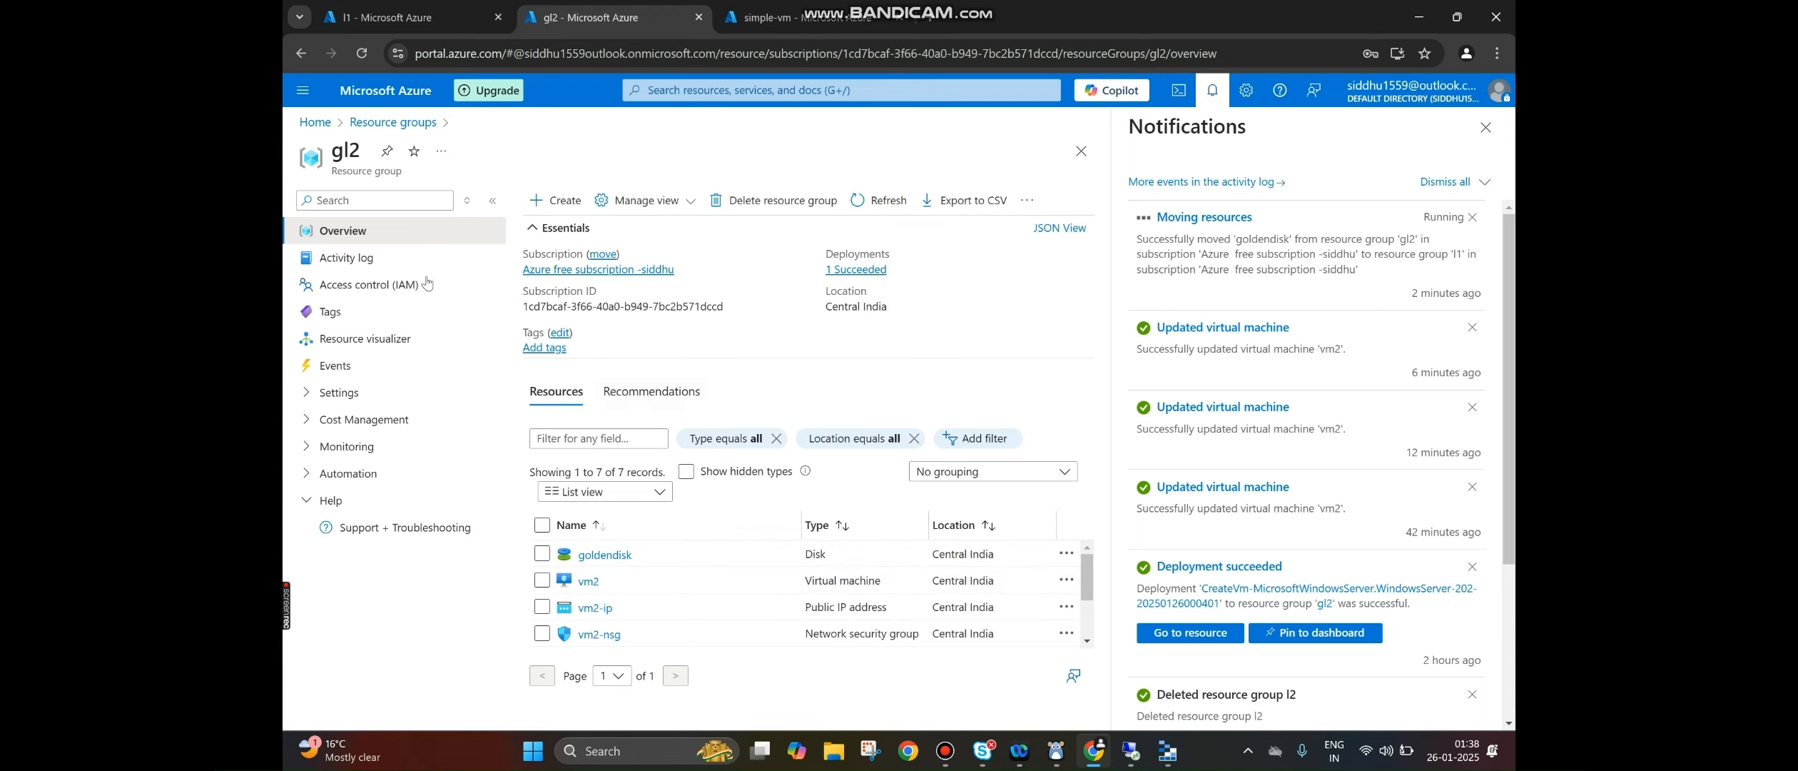
pyautogui.click(380, 14)
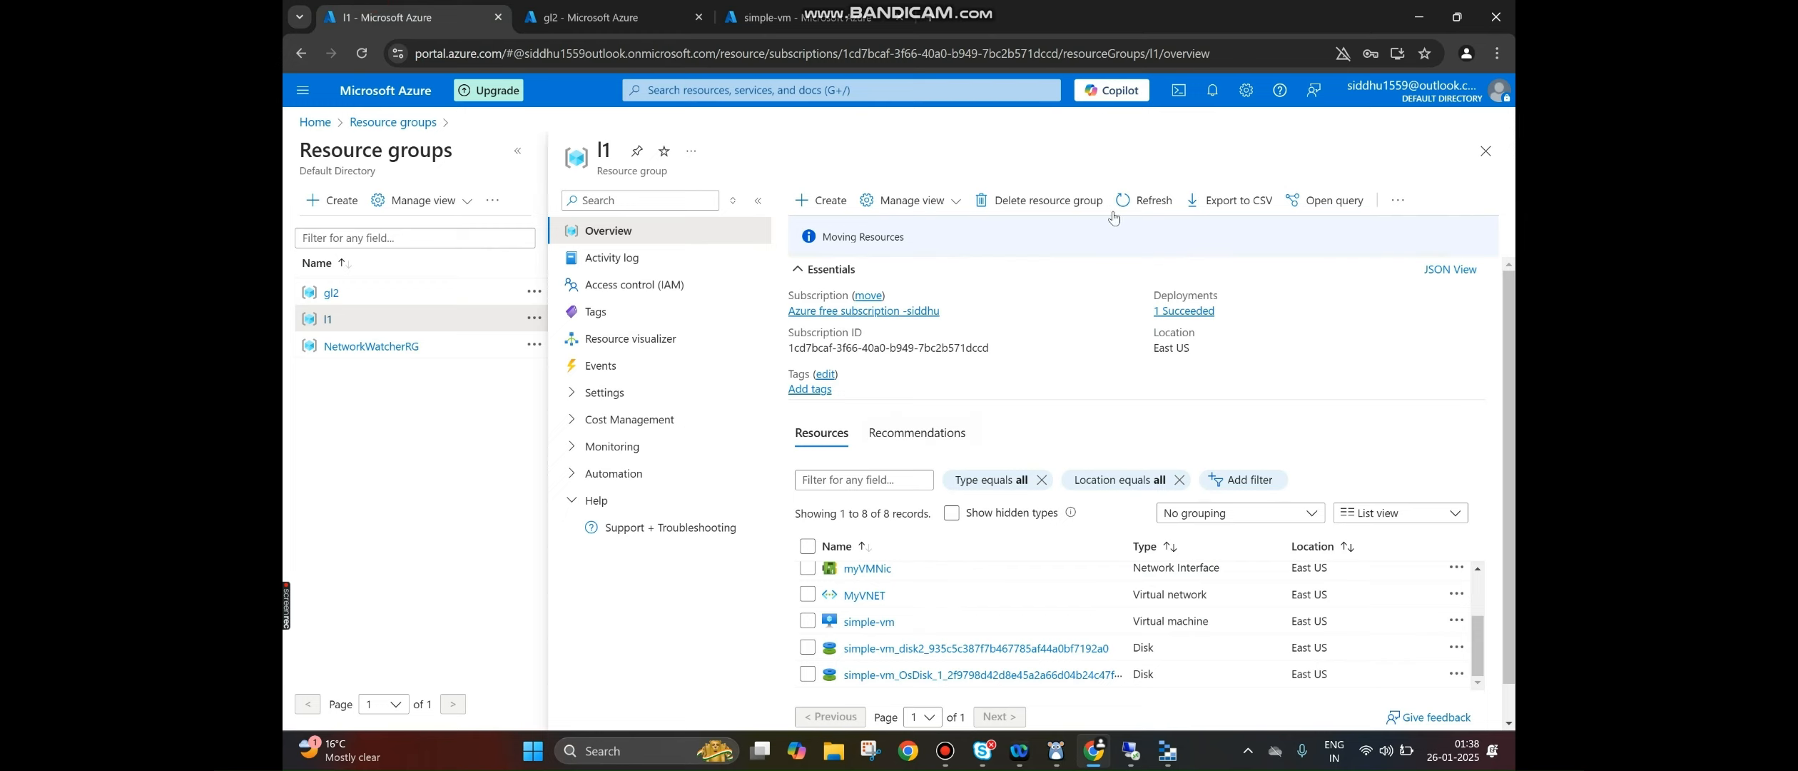
pyautogui.click(1161, 216)
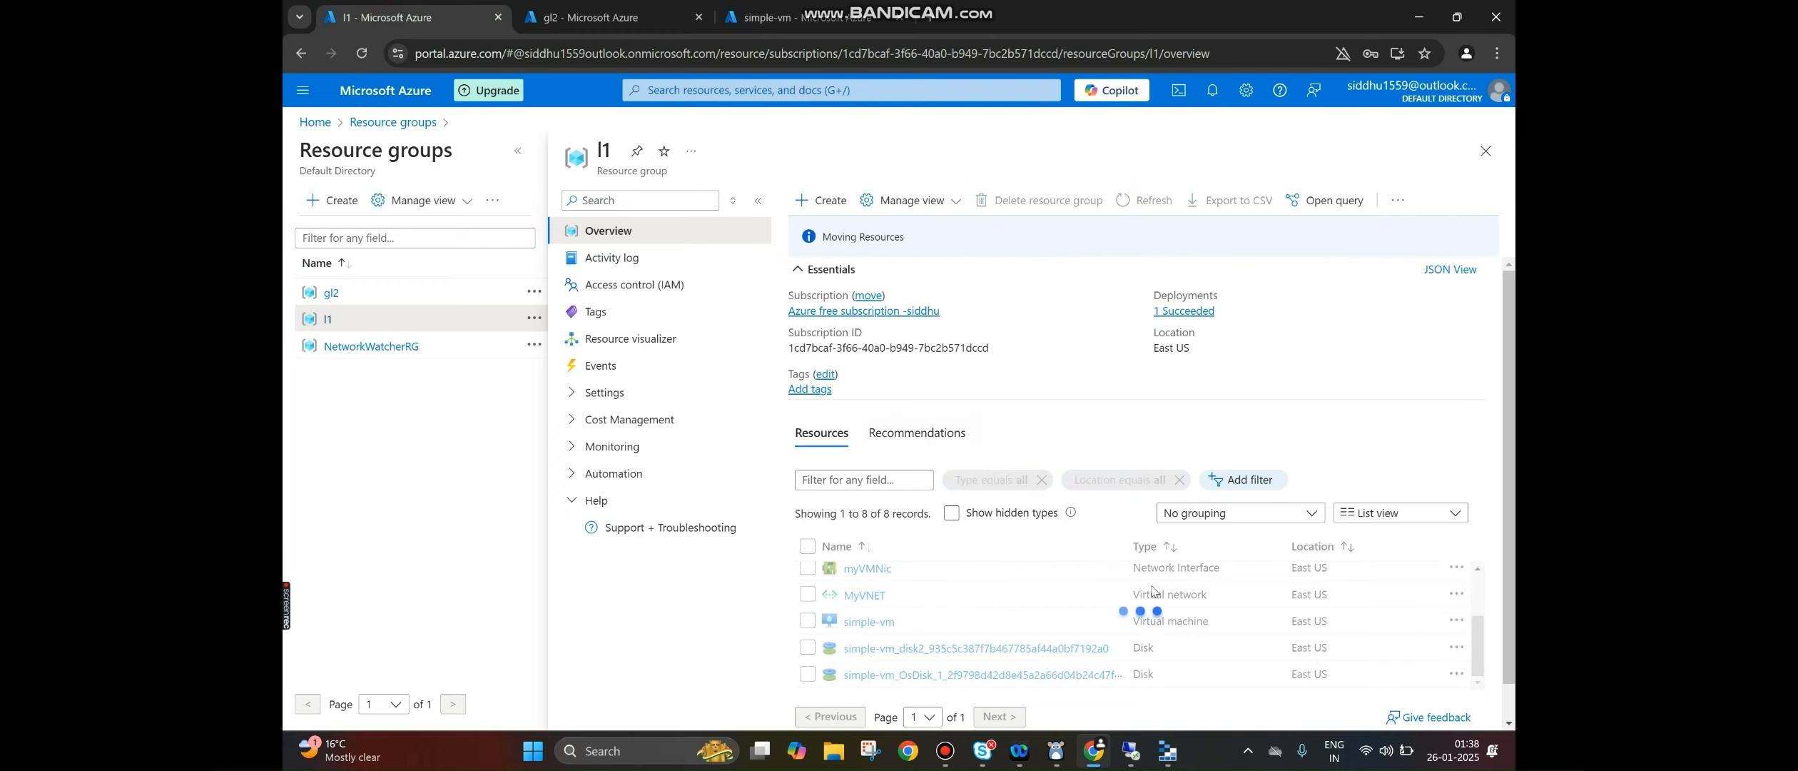
pyautogui.moveTo(1479, 626)
pyautogui.mouseDown()
pyautogui.moveTo(1468, 532)
pyautogui.moveTo(1484, 651)
pyautogui.mouseUp()
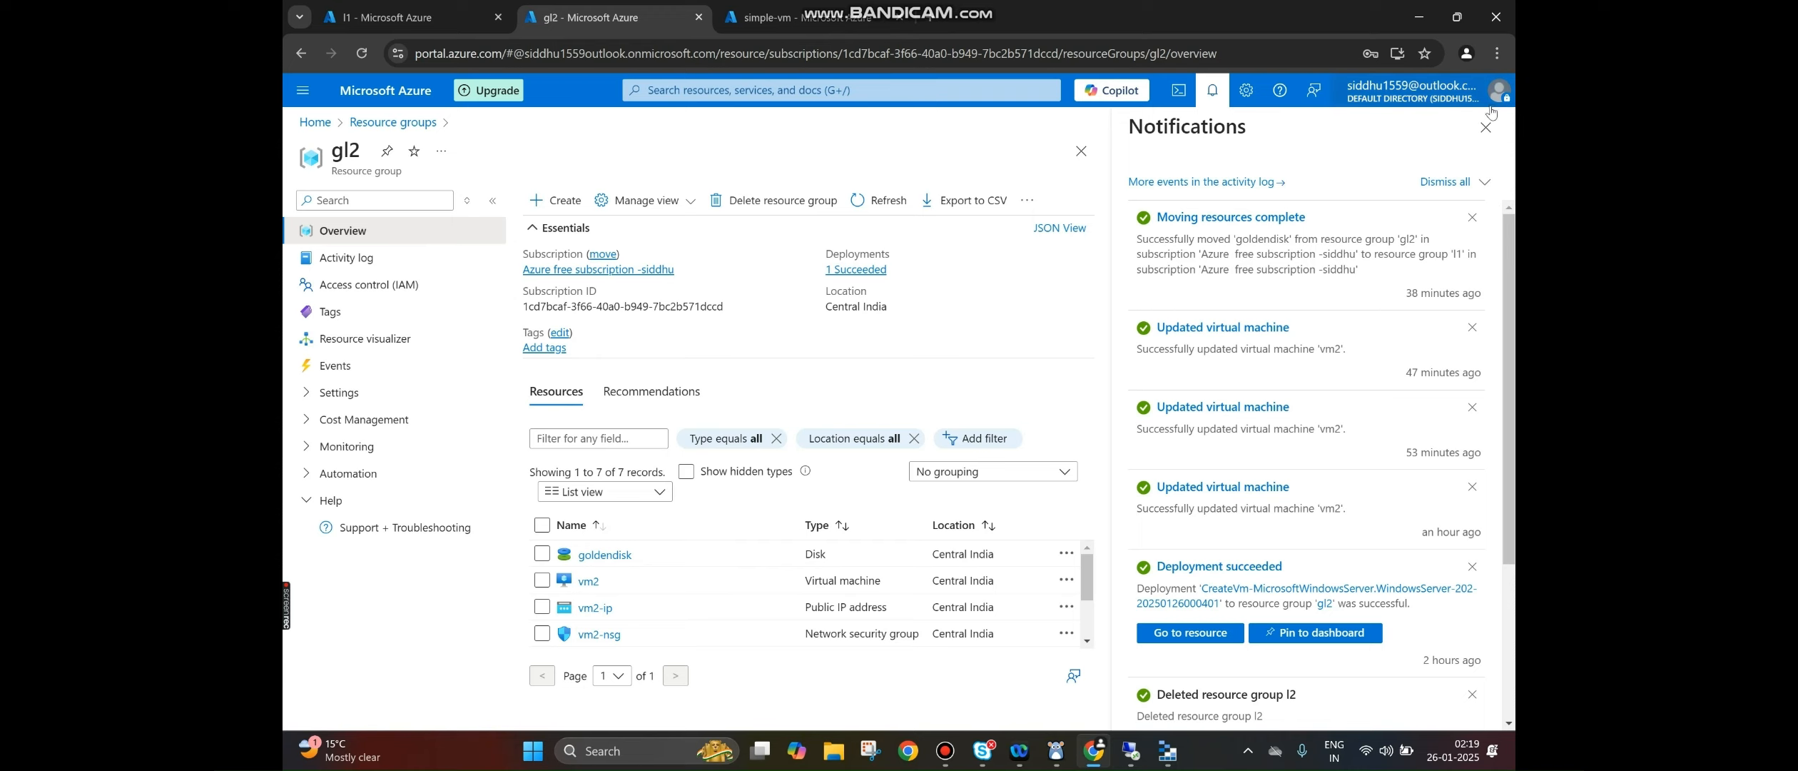
# - Close the notifications, refresh gl2's resource list again, and open resource group l1 to examine goldendisk and the other resources
pyautogui.click(1486, 127)
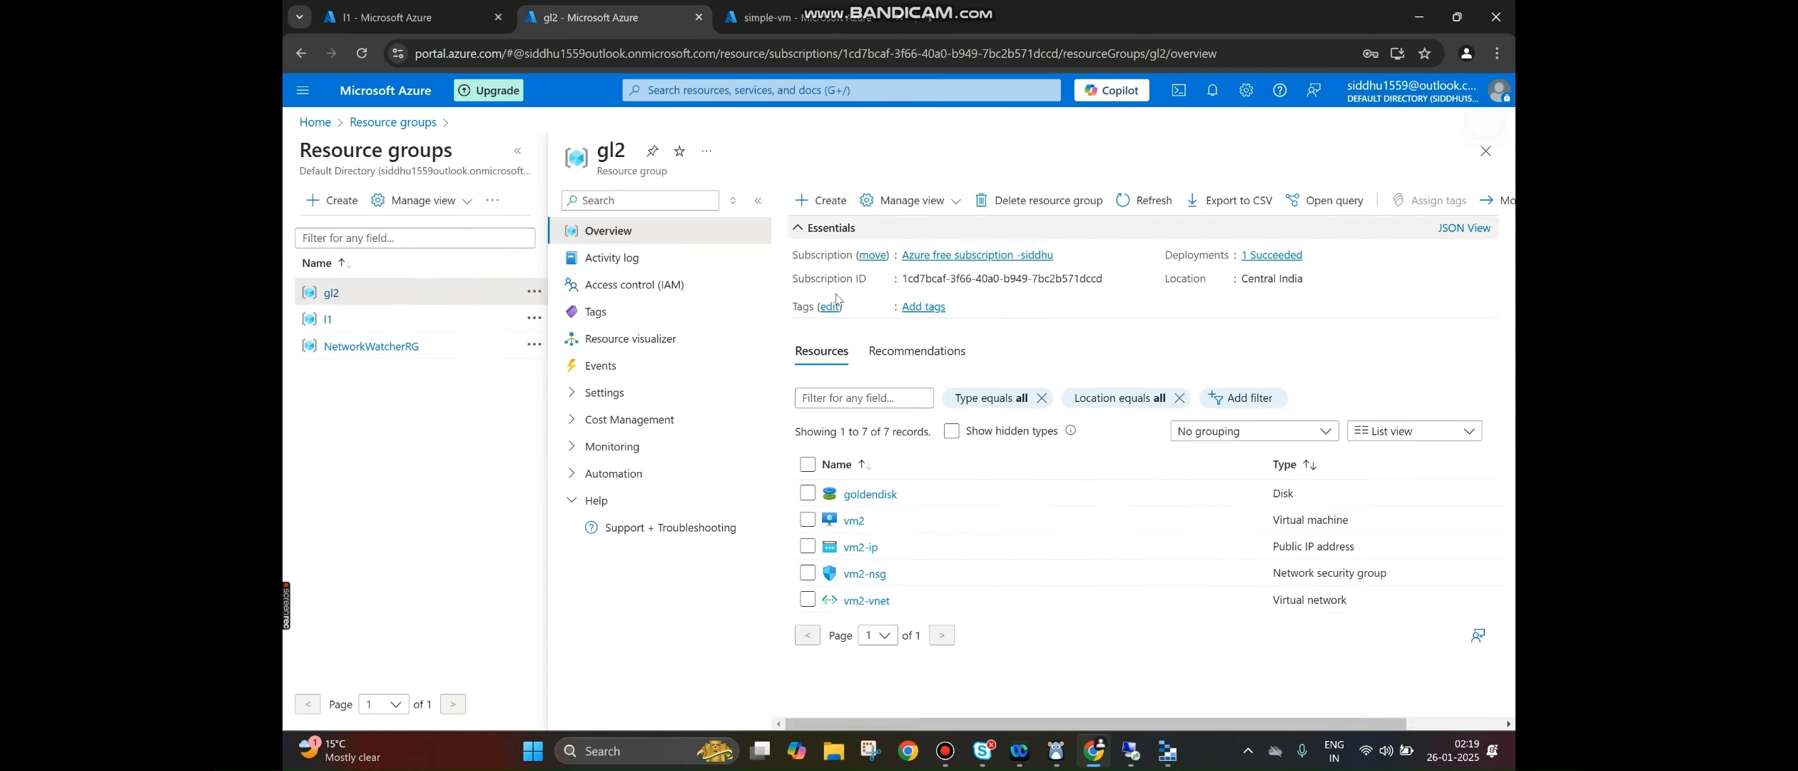
pyautogui.click(1144, 201)
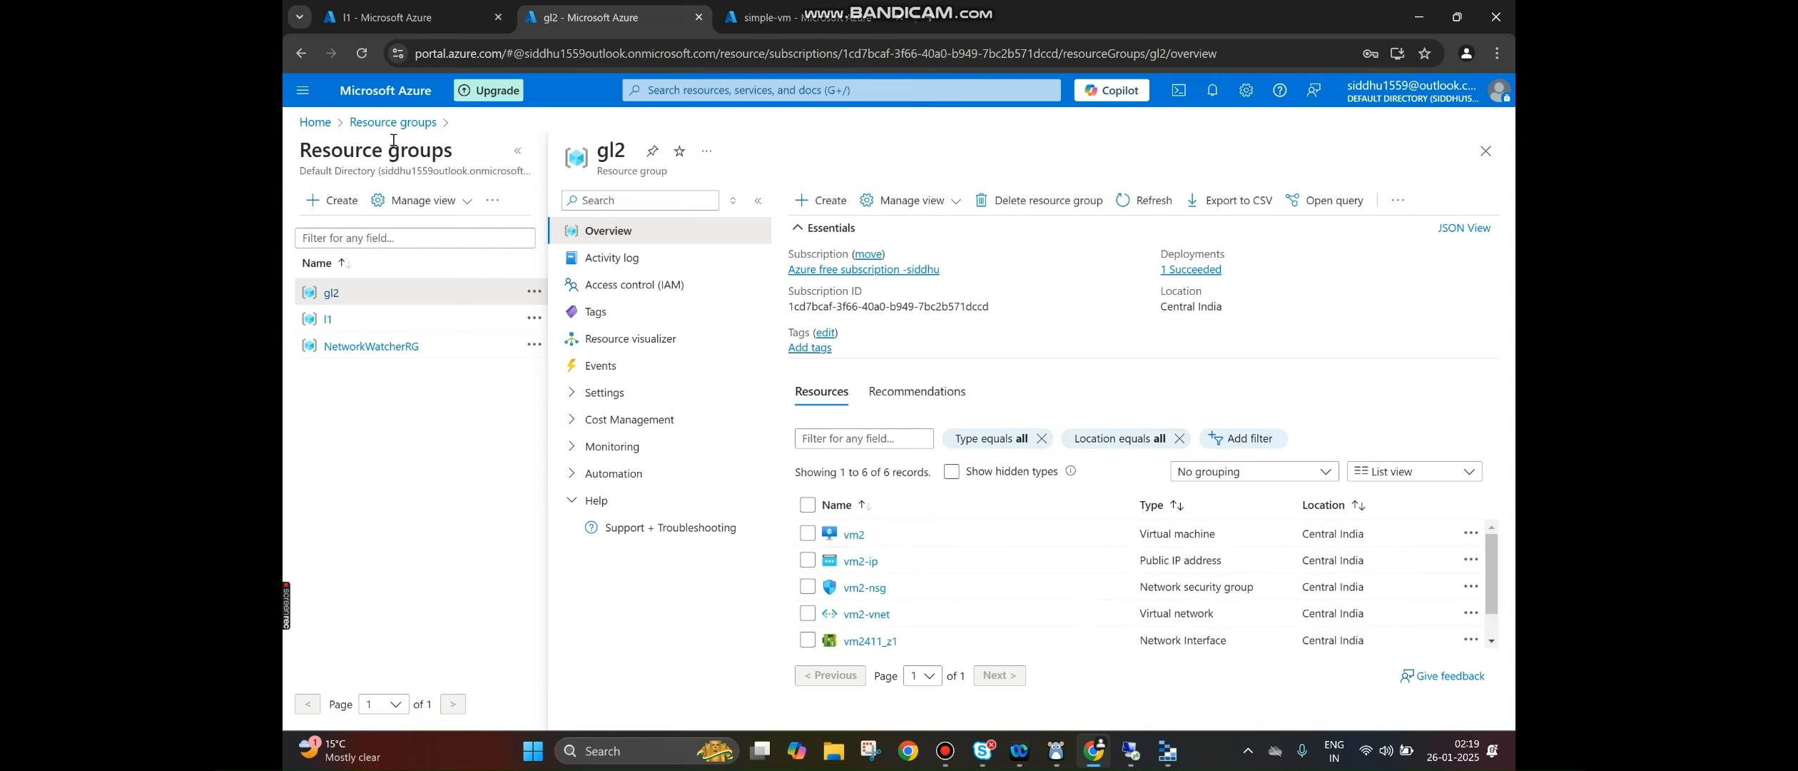
pyautogui.click(326, 322)
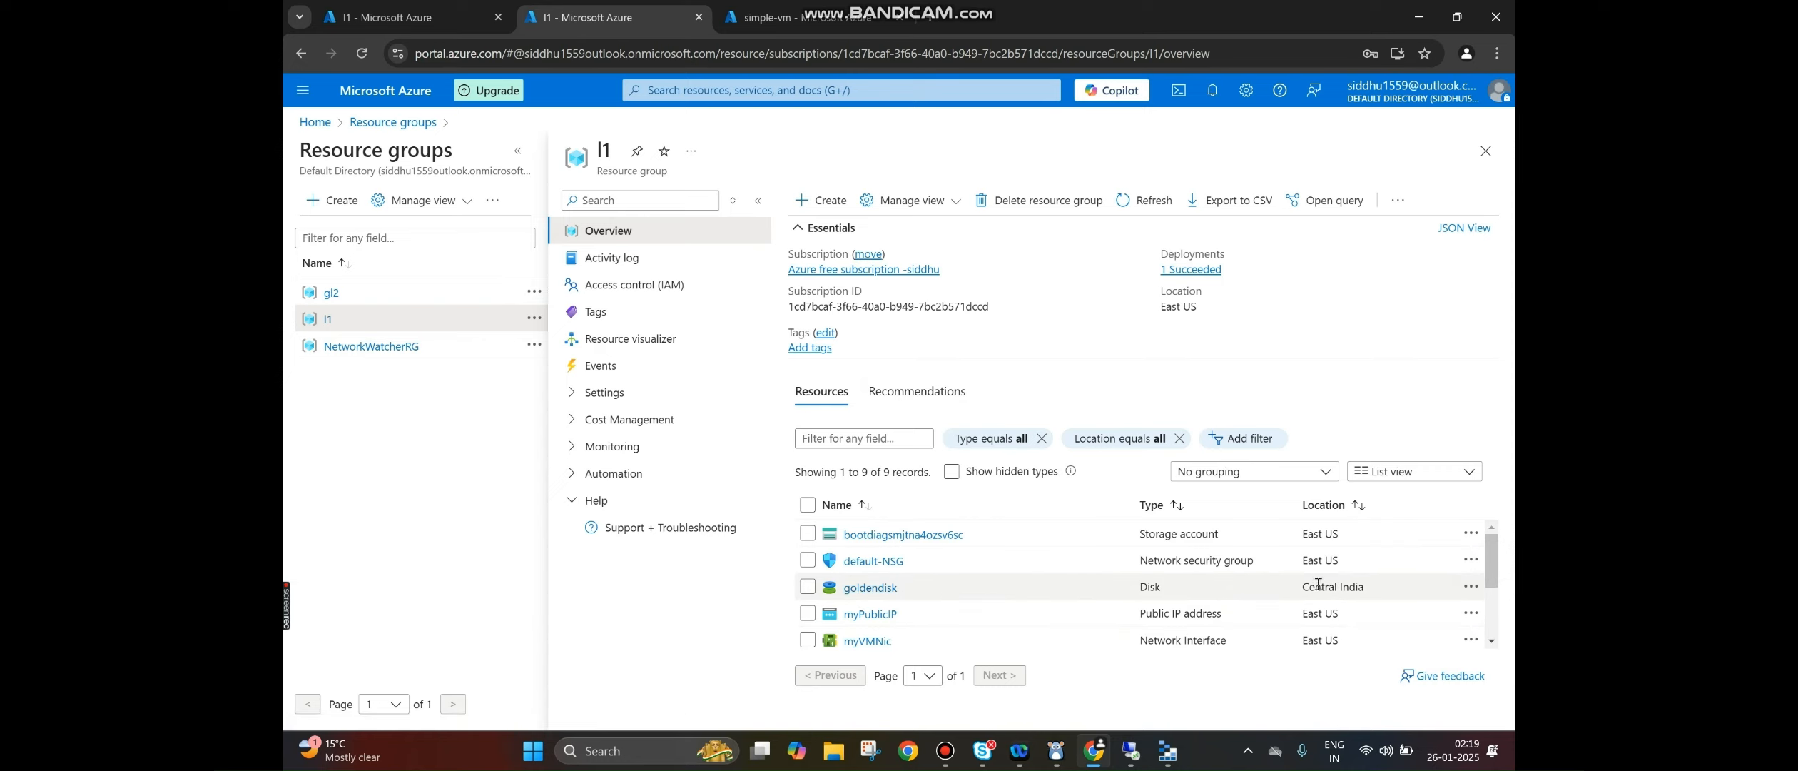
pyautogui.press('XF86AudioRaiseVolume')
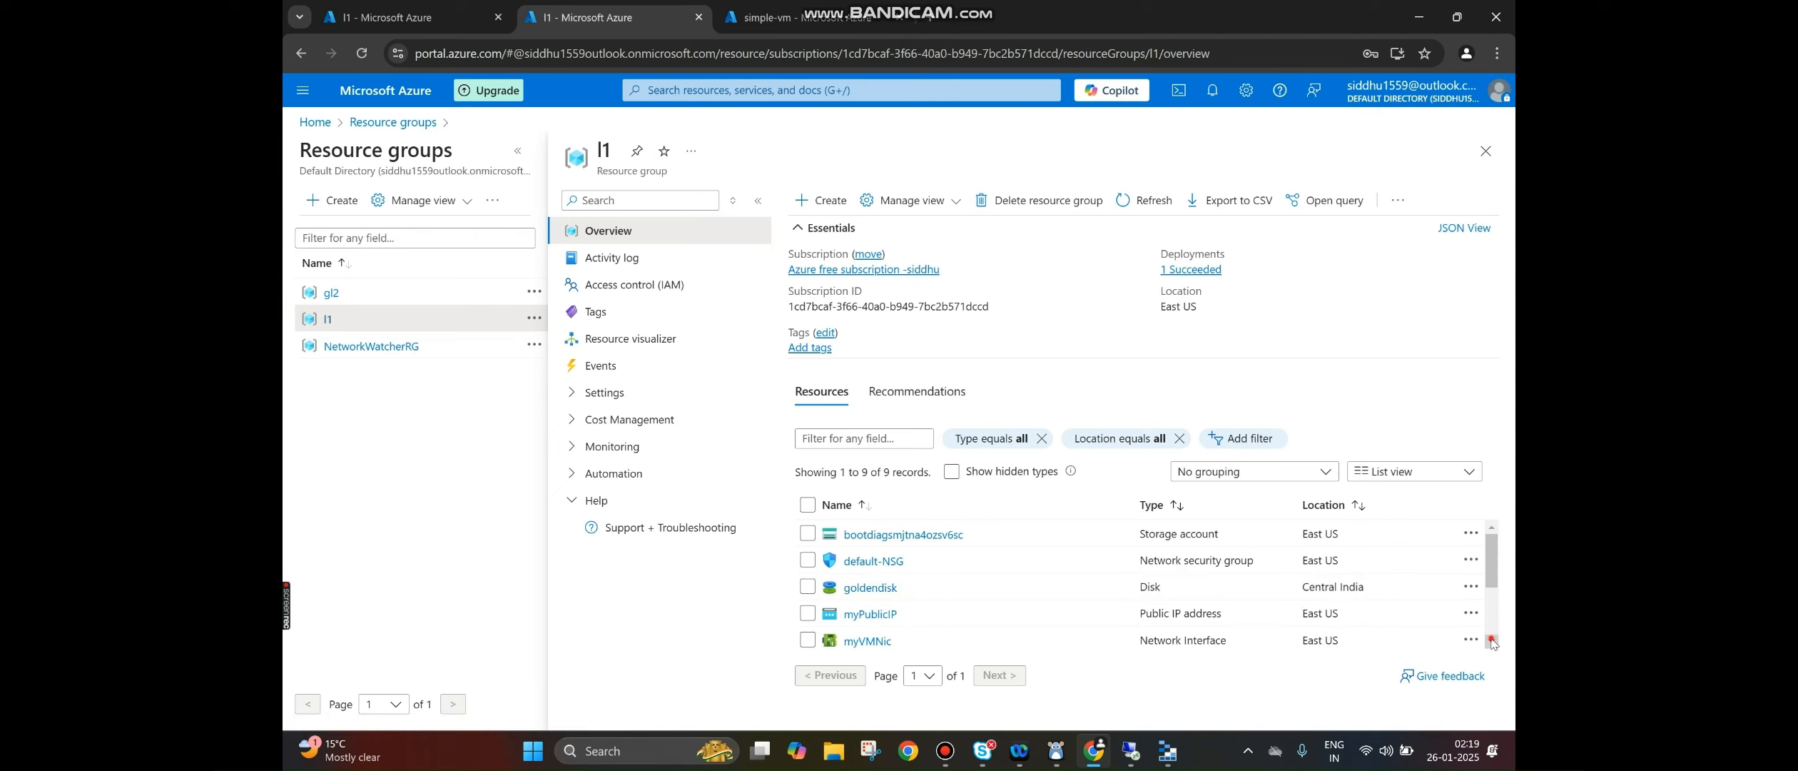
pyautogui.scroll(-3, 987, 559)
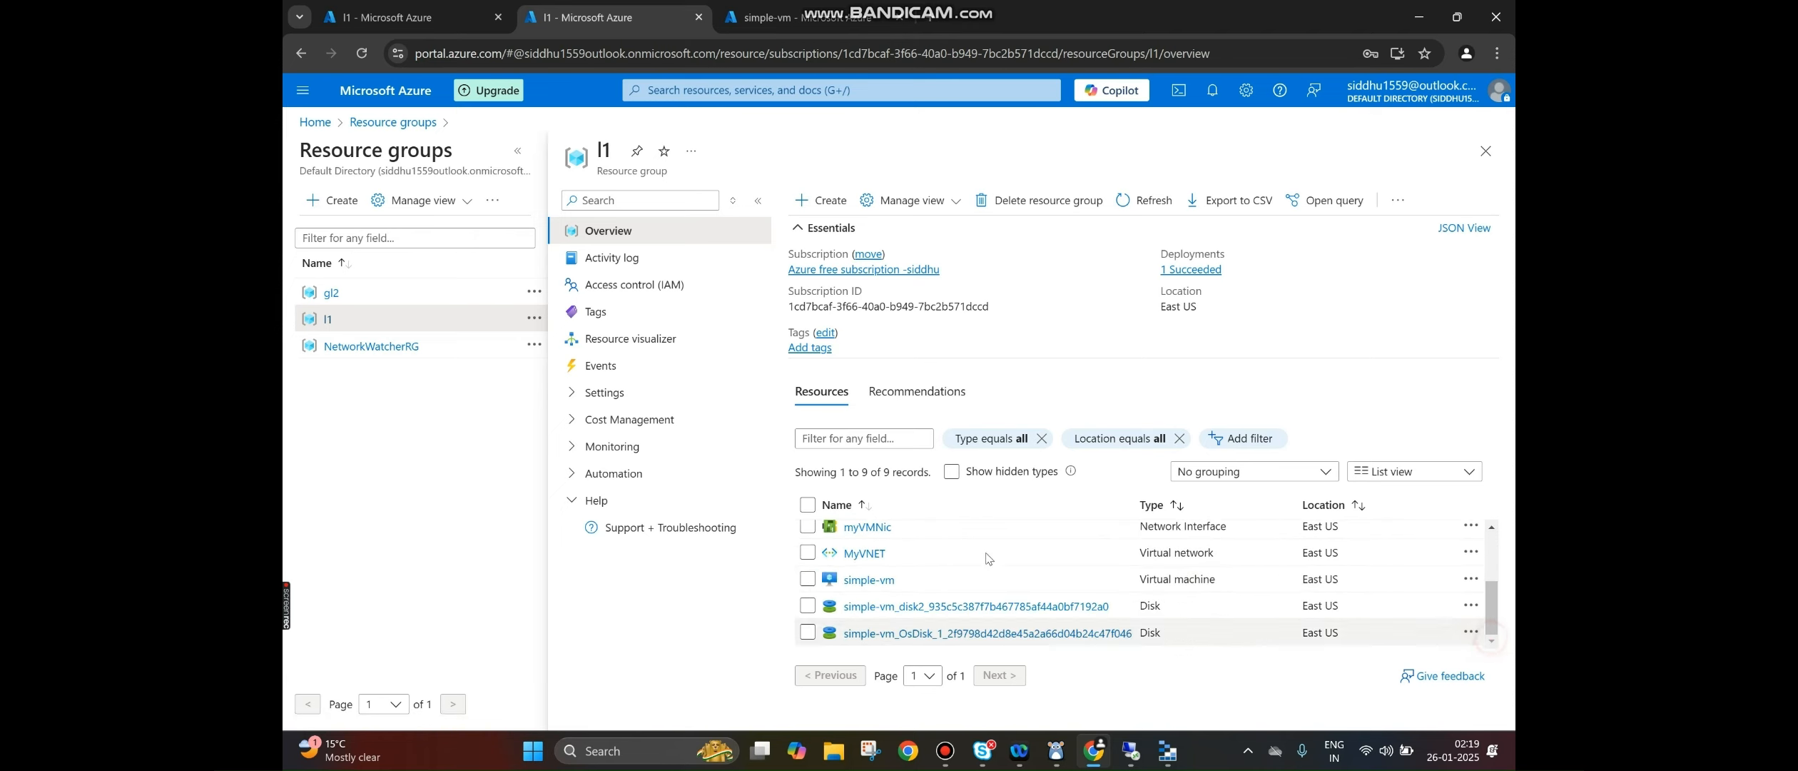
# - Try to attach an existing disk to simple-vm as a data disk at LUN 1
pyautogui.click(870, 580)
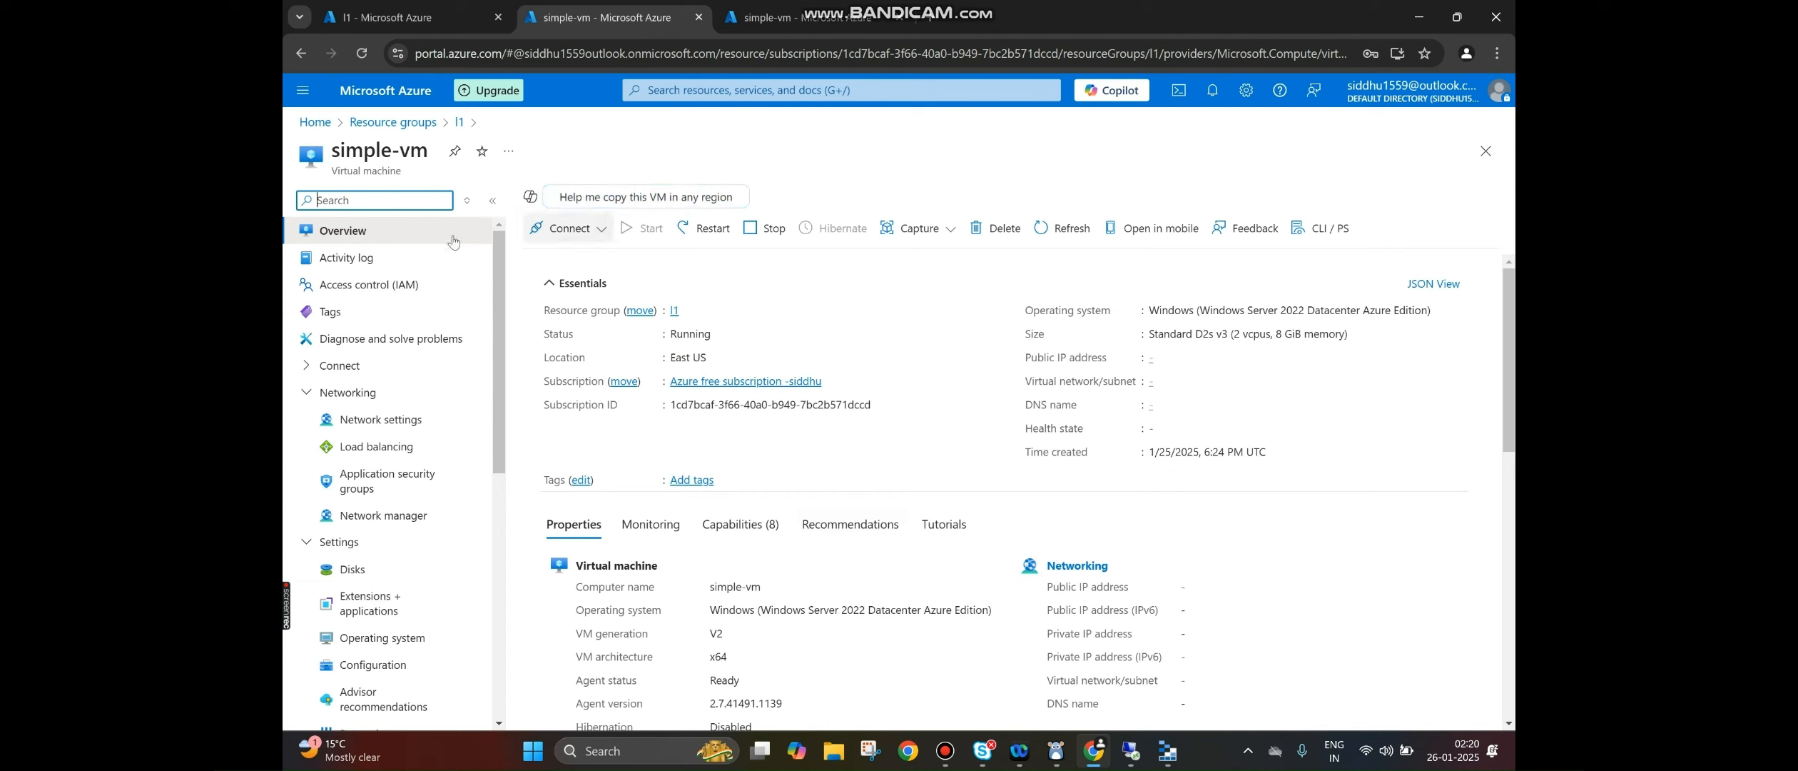
pyautogui.click(364, 574)
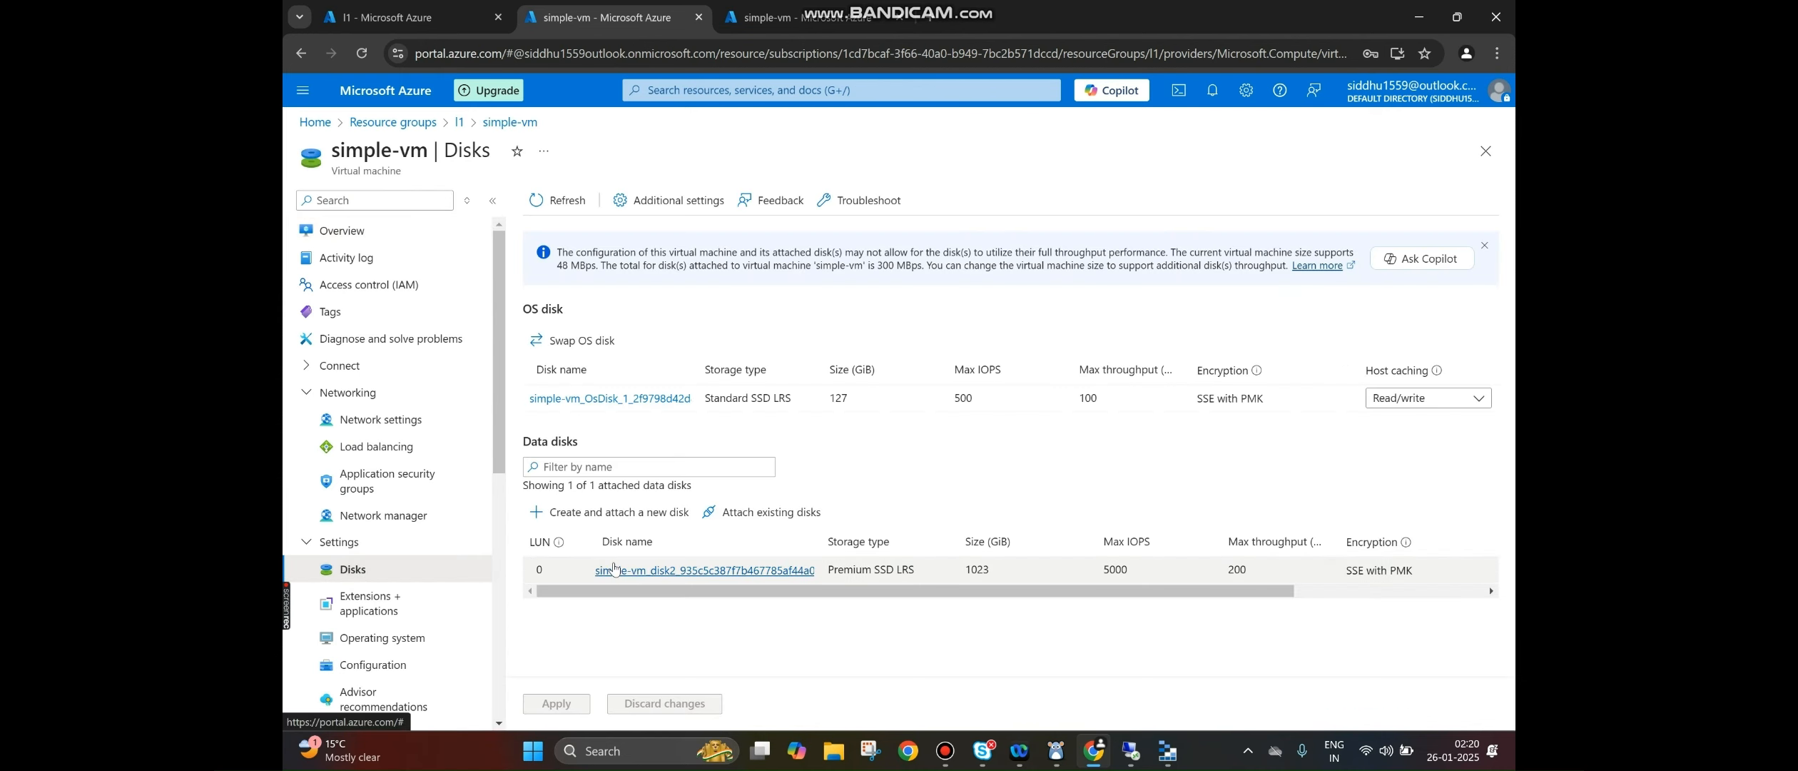
pyautogui.click(765, 526)
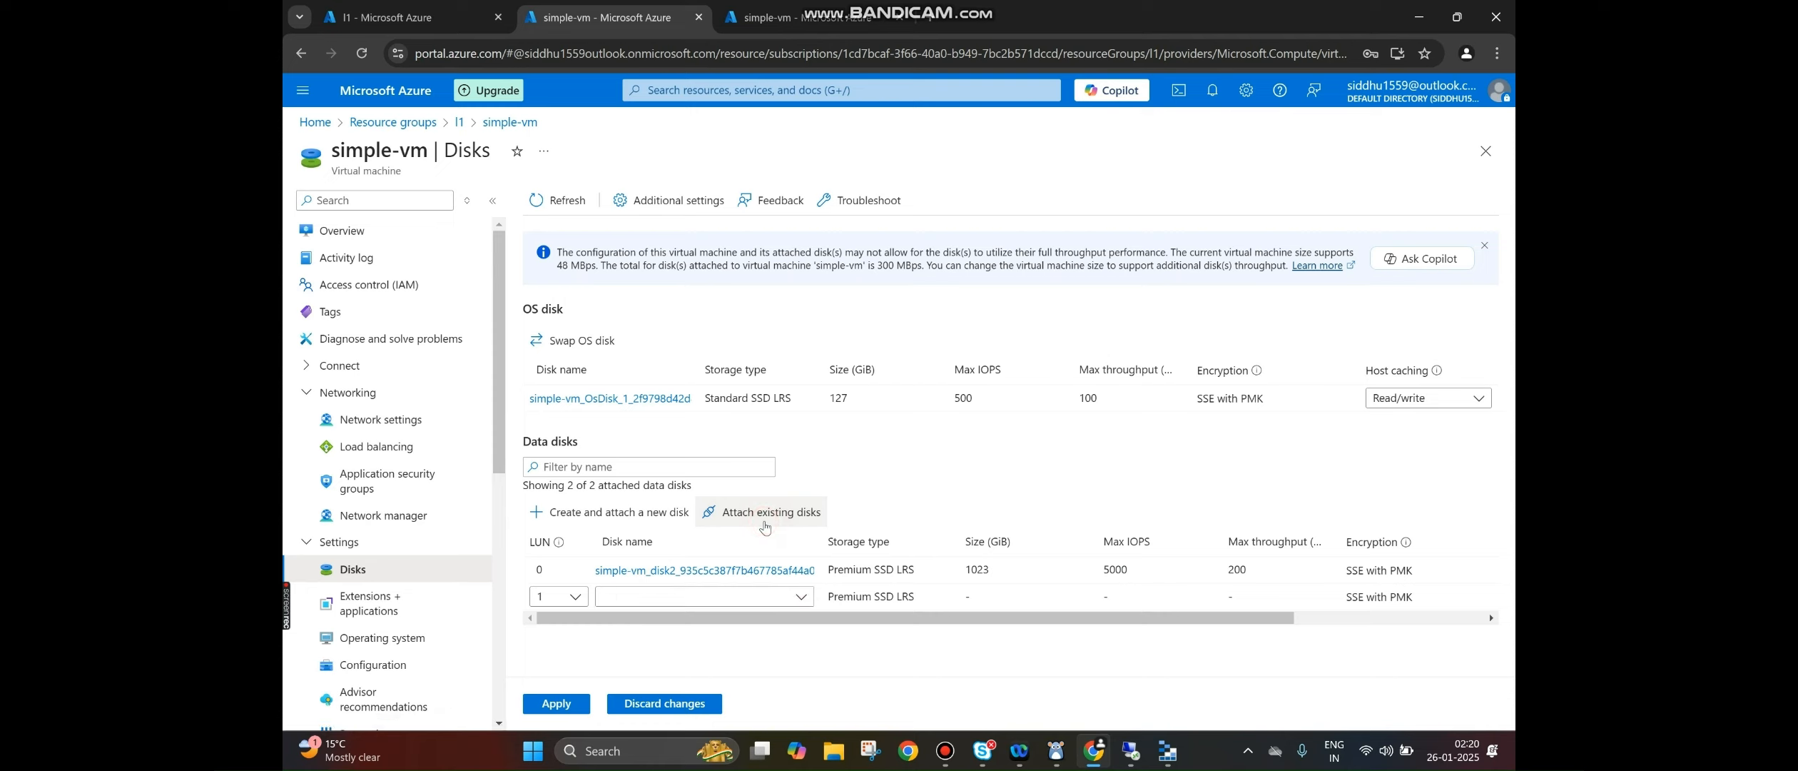
pyautogui.click(796, 602)
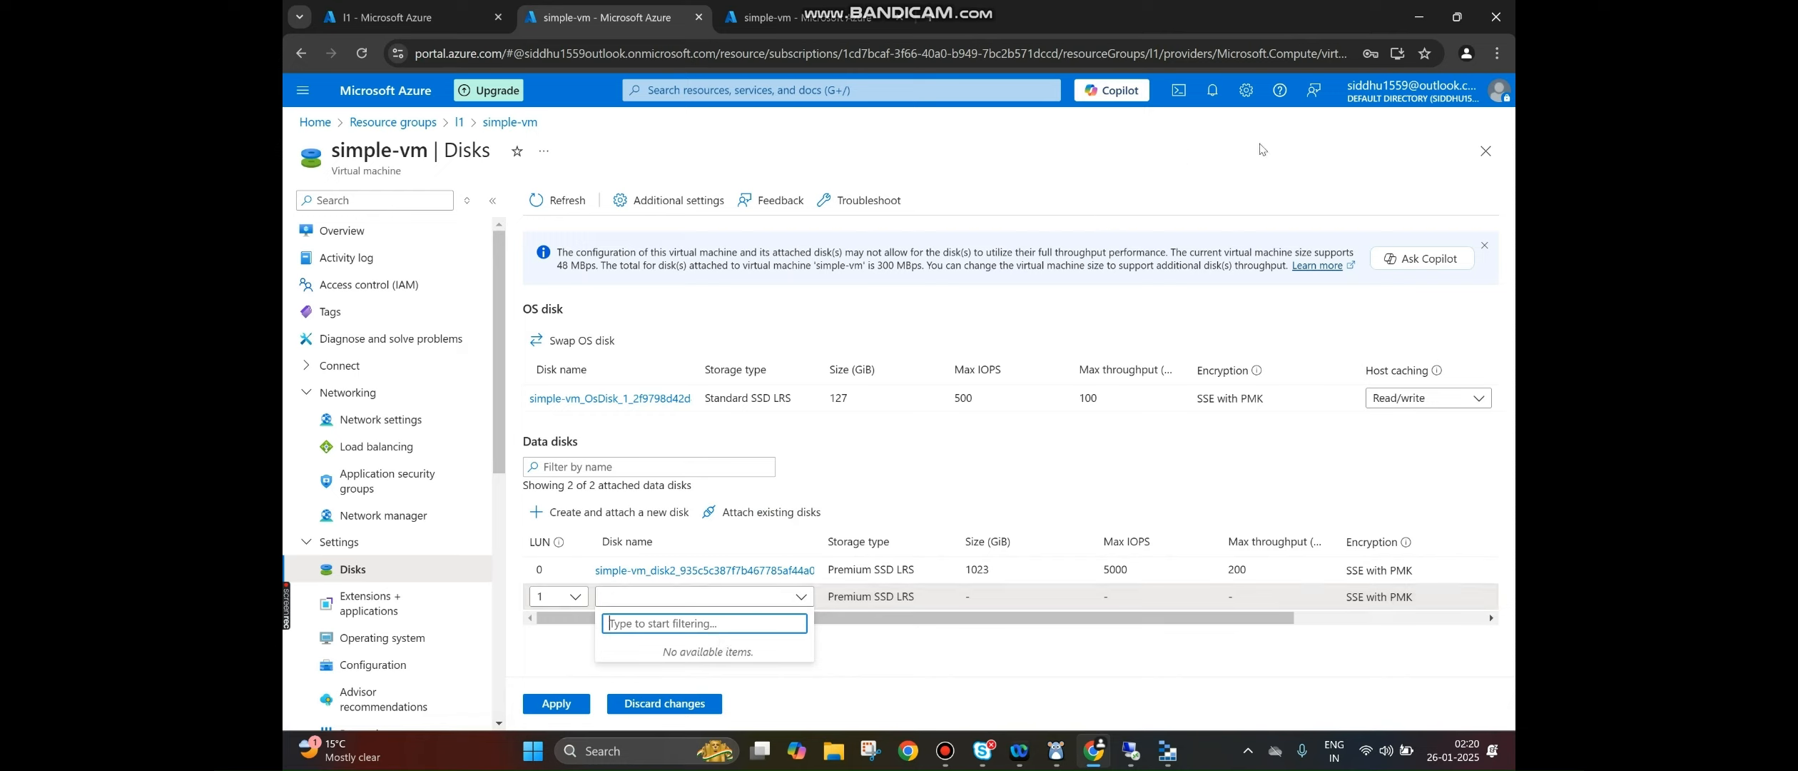
pyautogui.click(1488, 150)
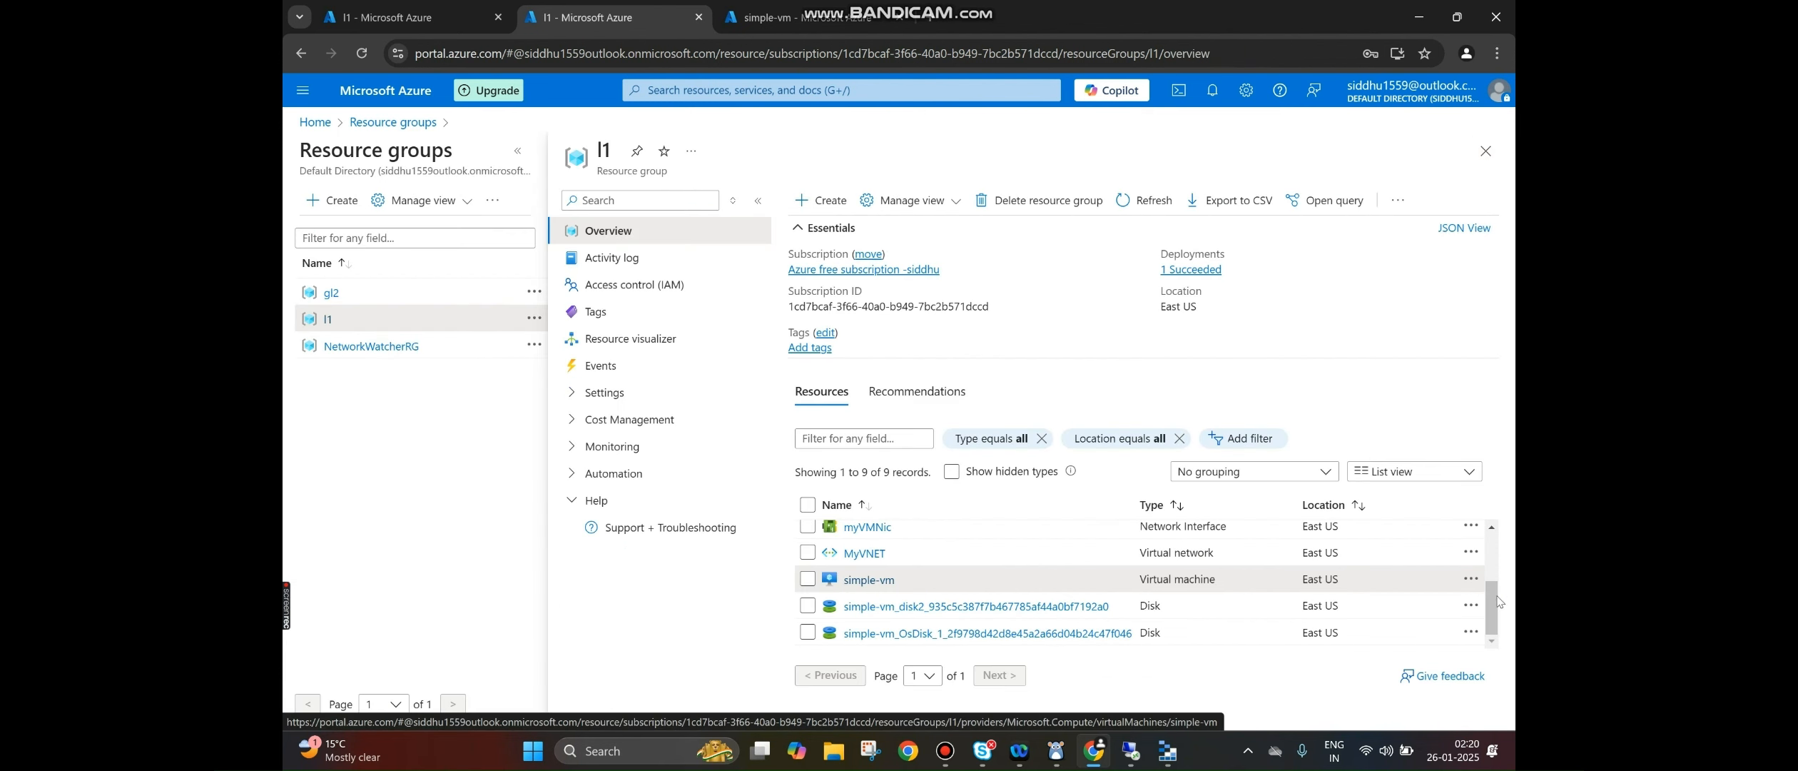
# - Start moving goldendisk from l1 to another resource group, set the target to gl2 and proceed to validating the resource to move
pyautogui.scroll(3, 1495, 608)
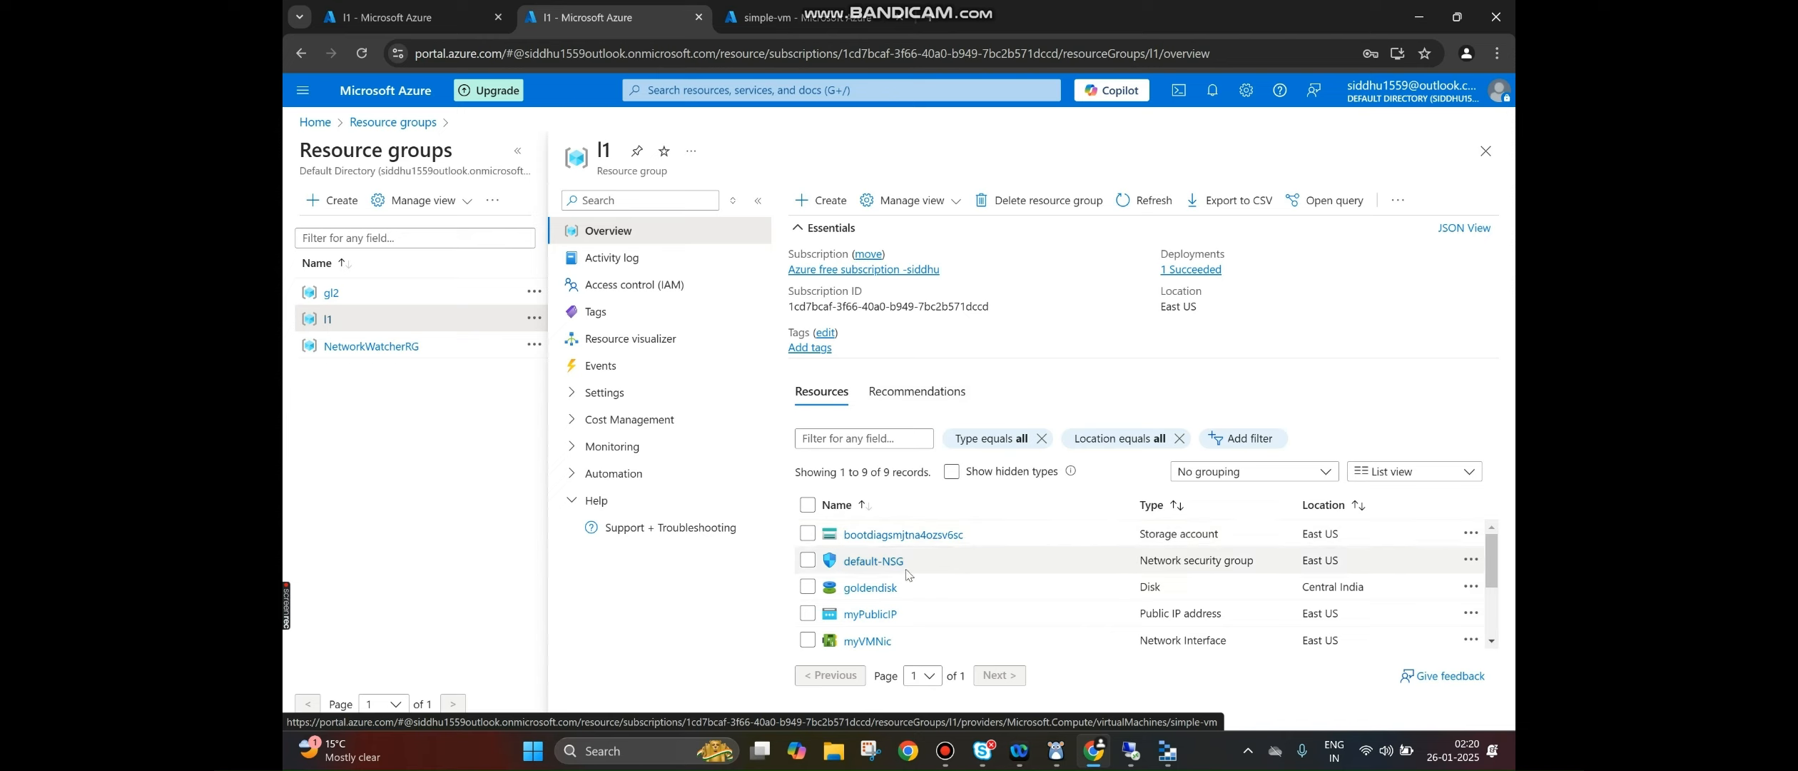
pyautogui.click(808, 586)
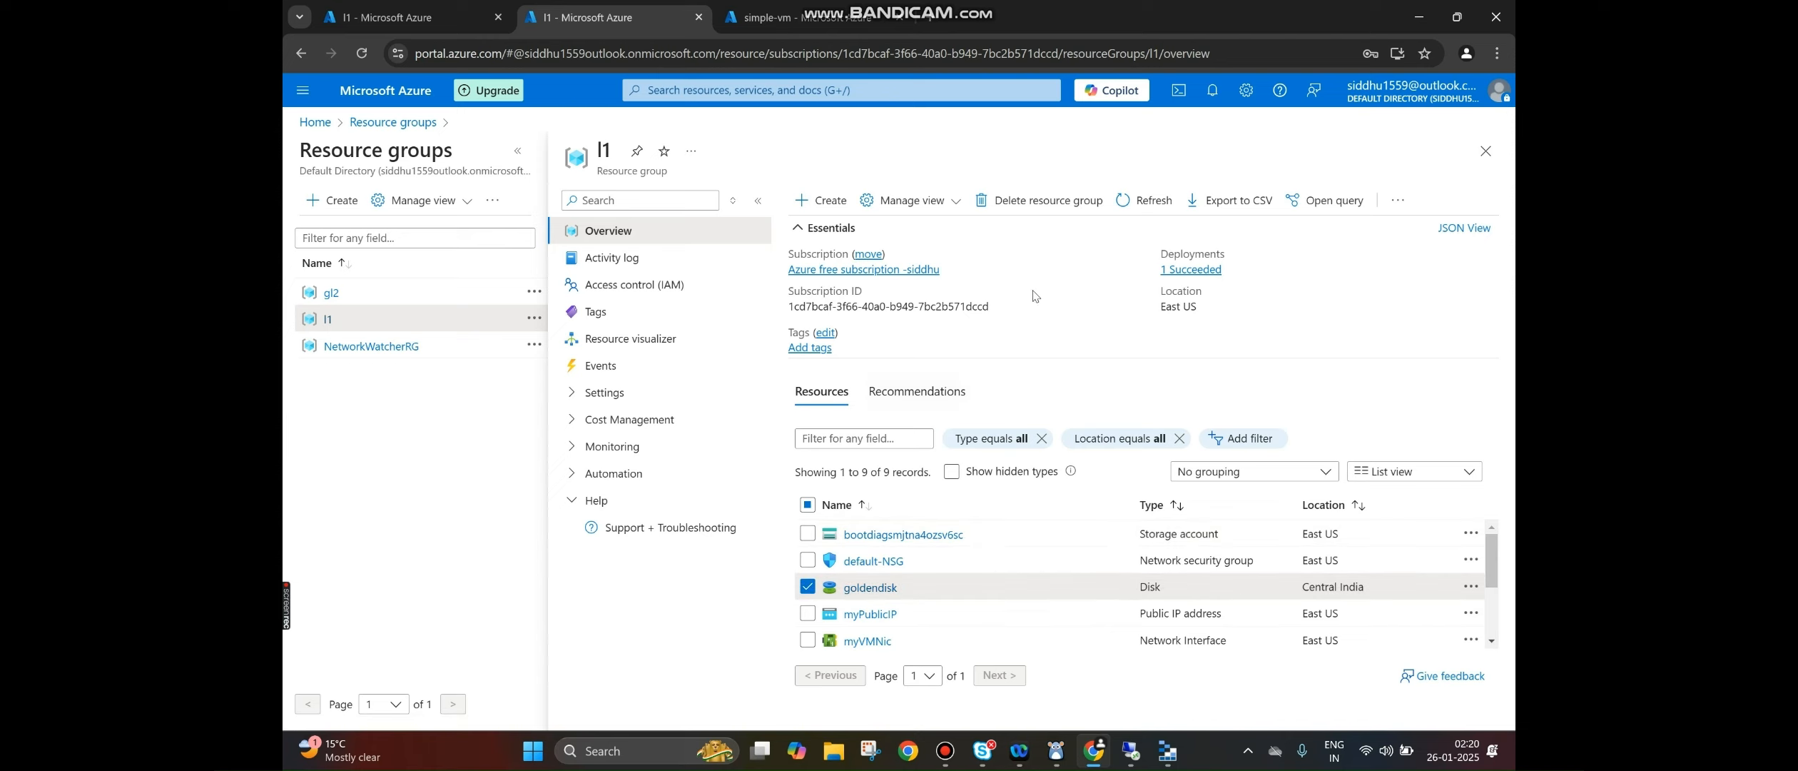
pyautogui.click(1397, 201)
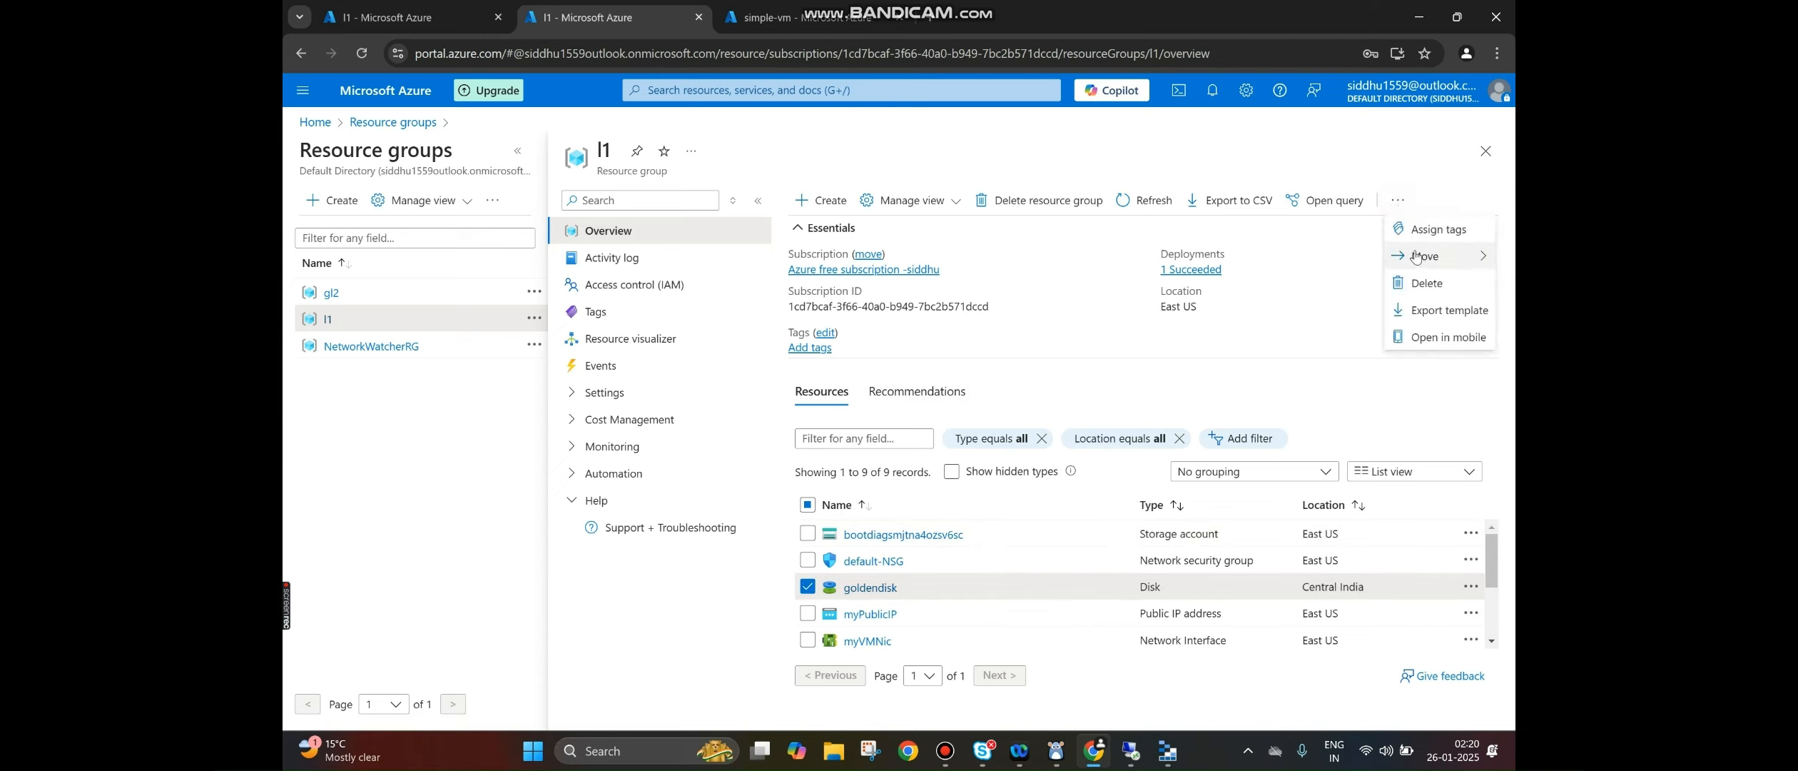
pyautogui.moveTo(1416, 256)
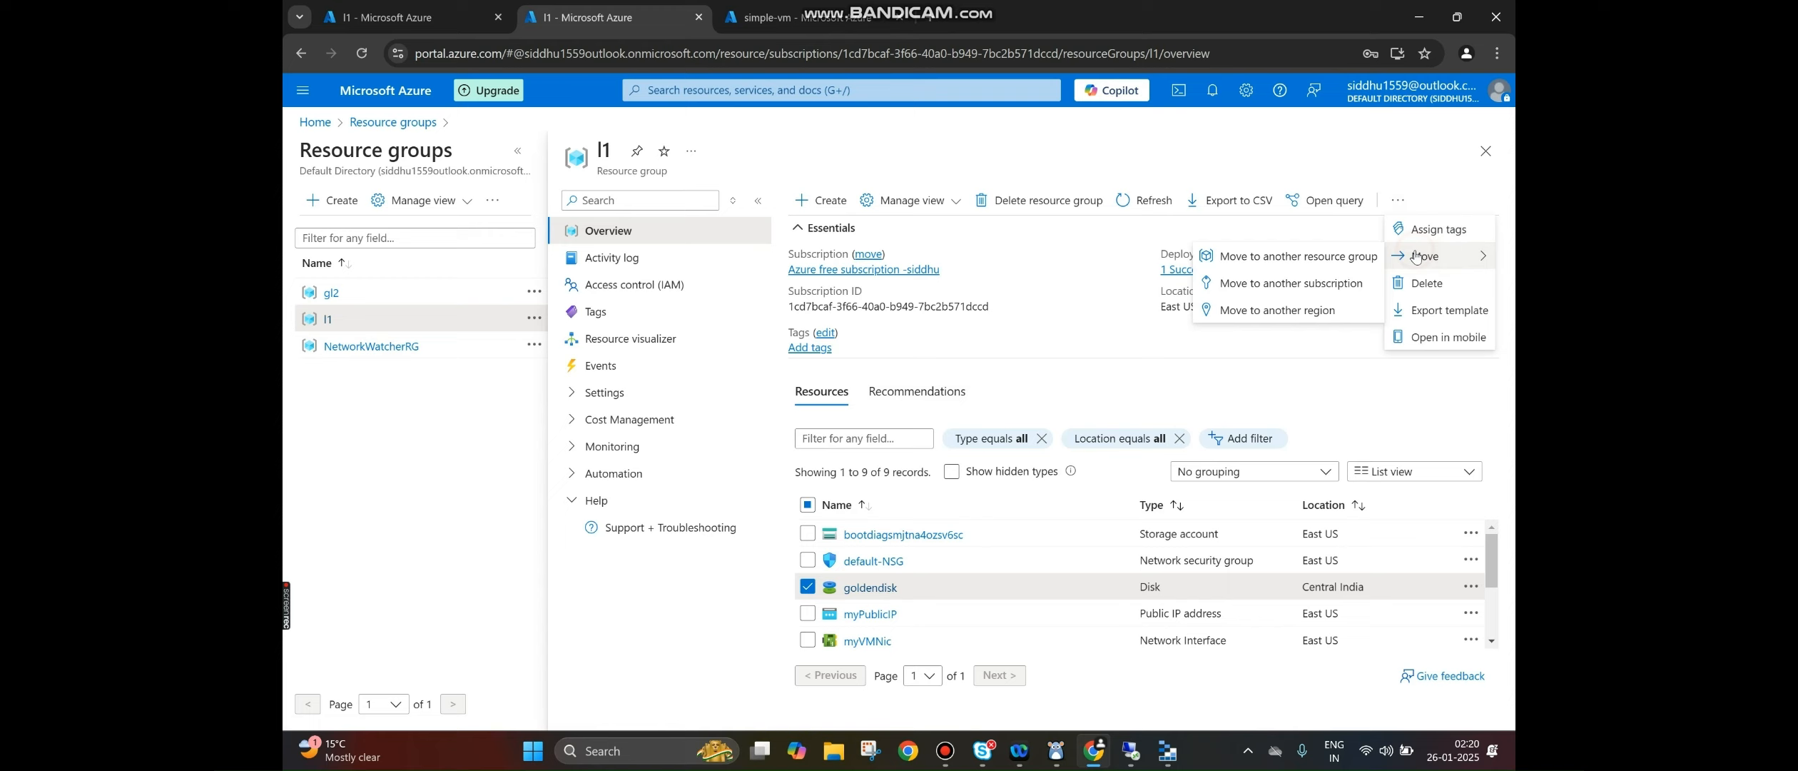
pyautogui.click(1288, 264)
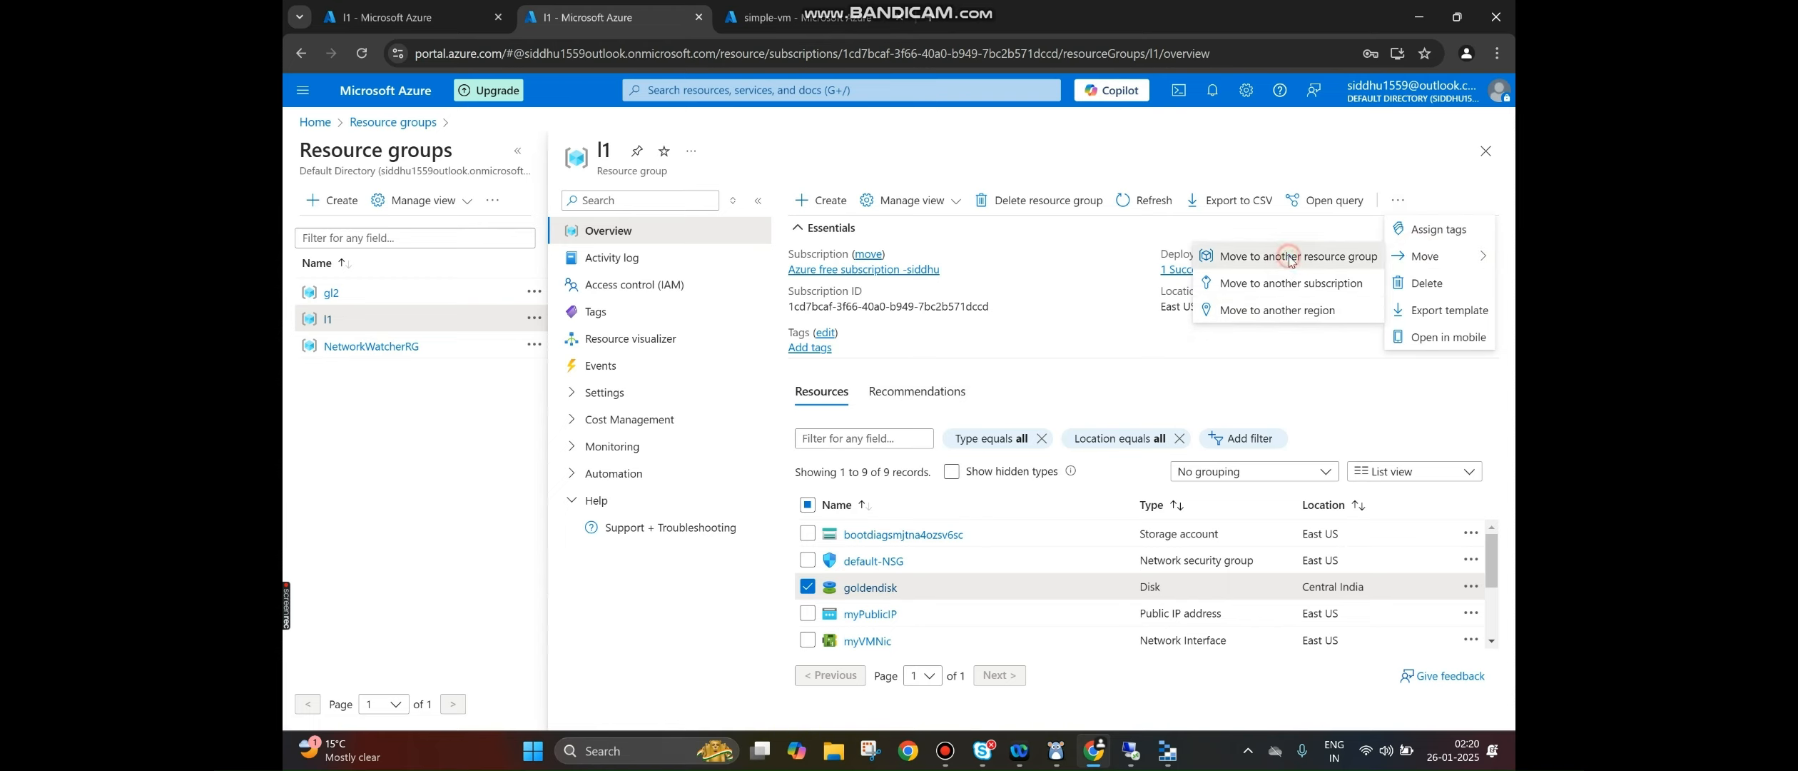
pyautogui.click(837, 479)
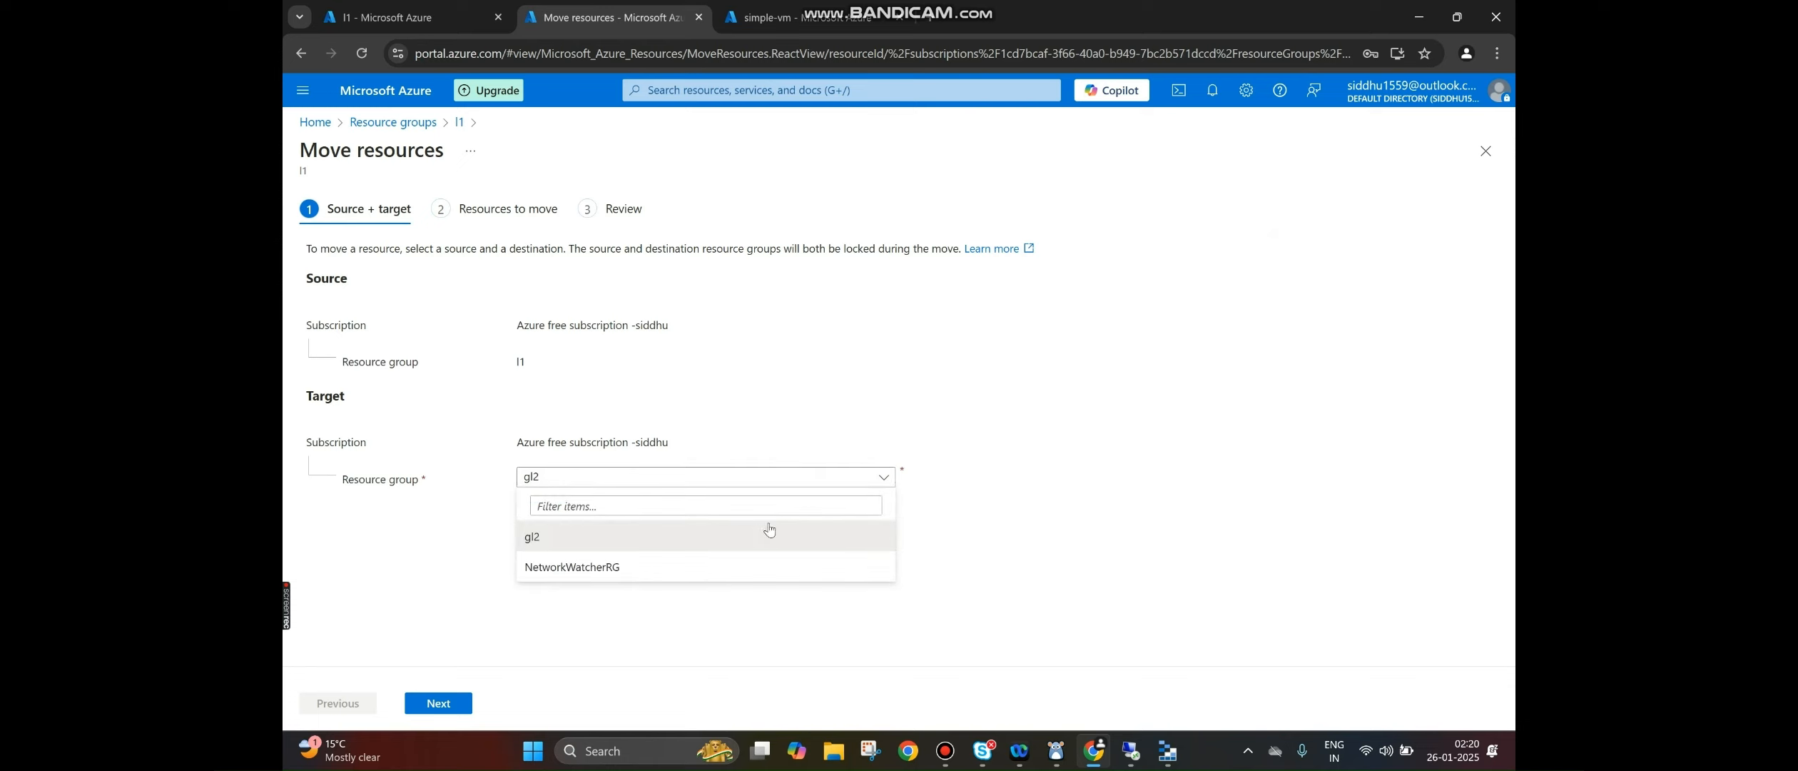
pyautogui.click(759, 538)
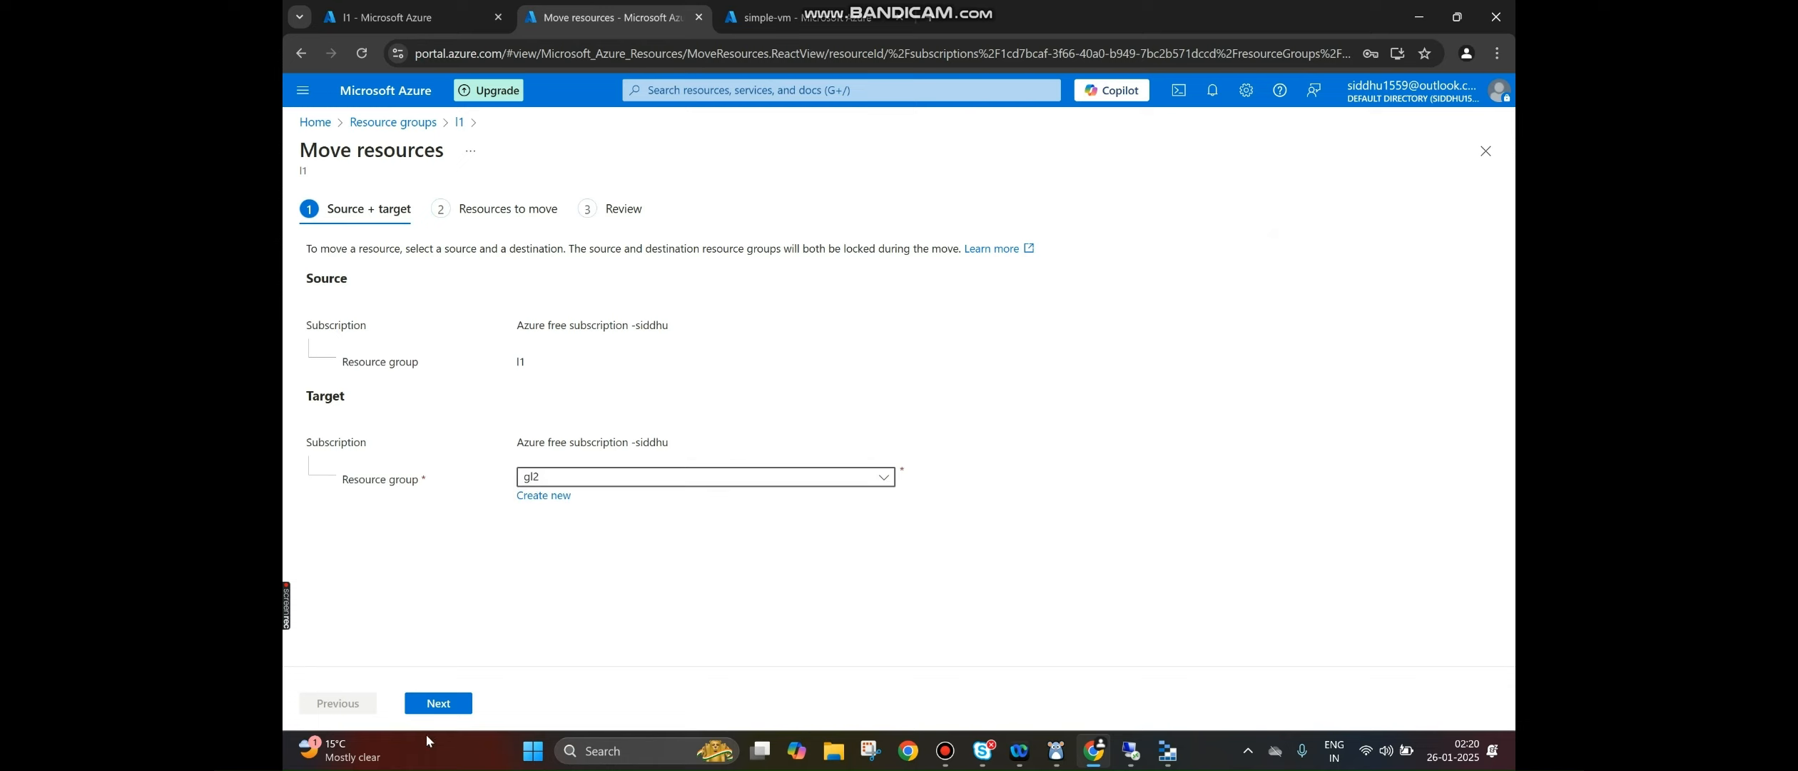
pyautogui.click(438, 708)
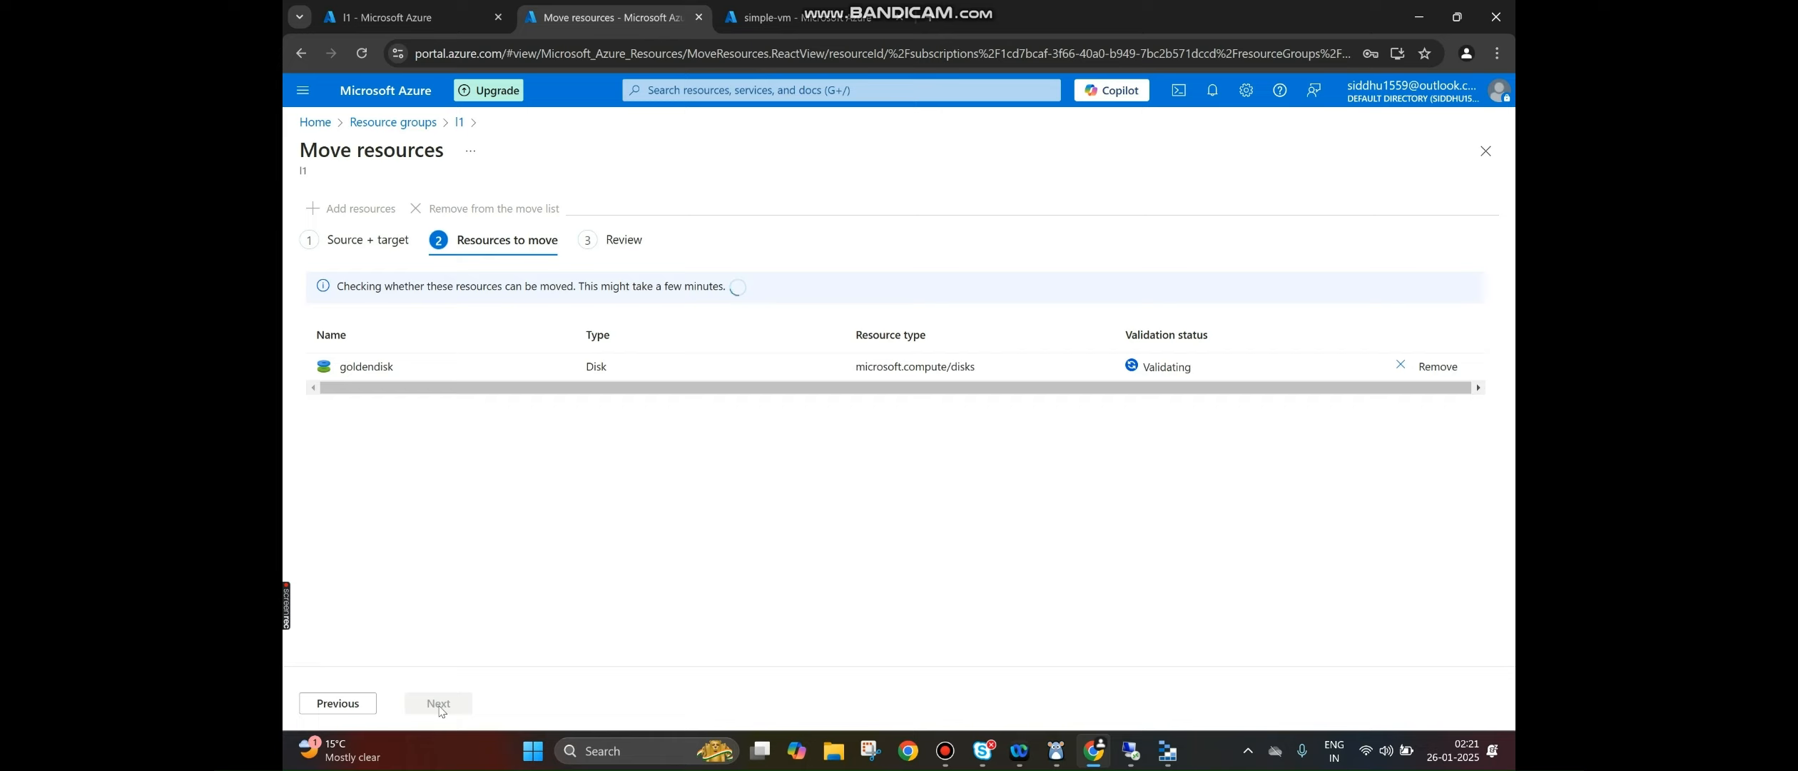
# - Switch to Azure Storage Explorer, refresh l1's disk list and check the disks in gl2, before returning to the Azure portal
pyautogui.click(1166, 753)
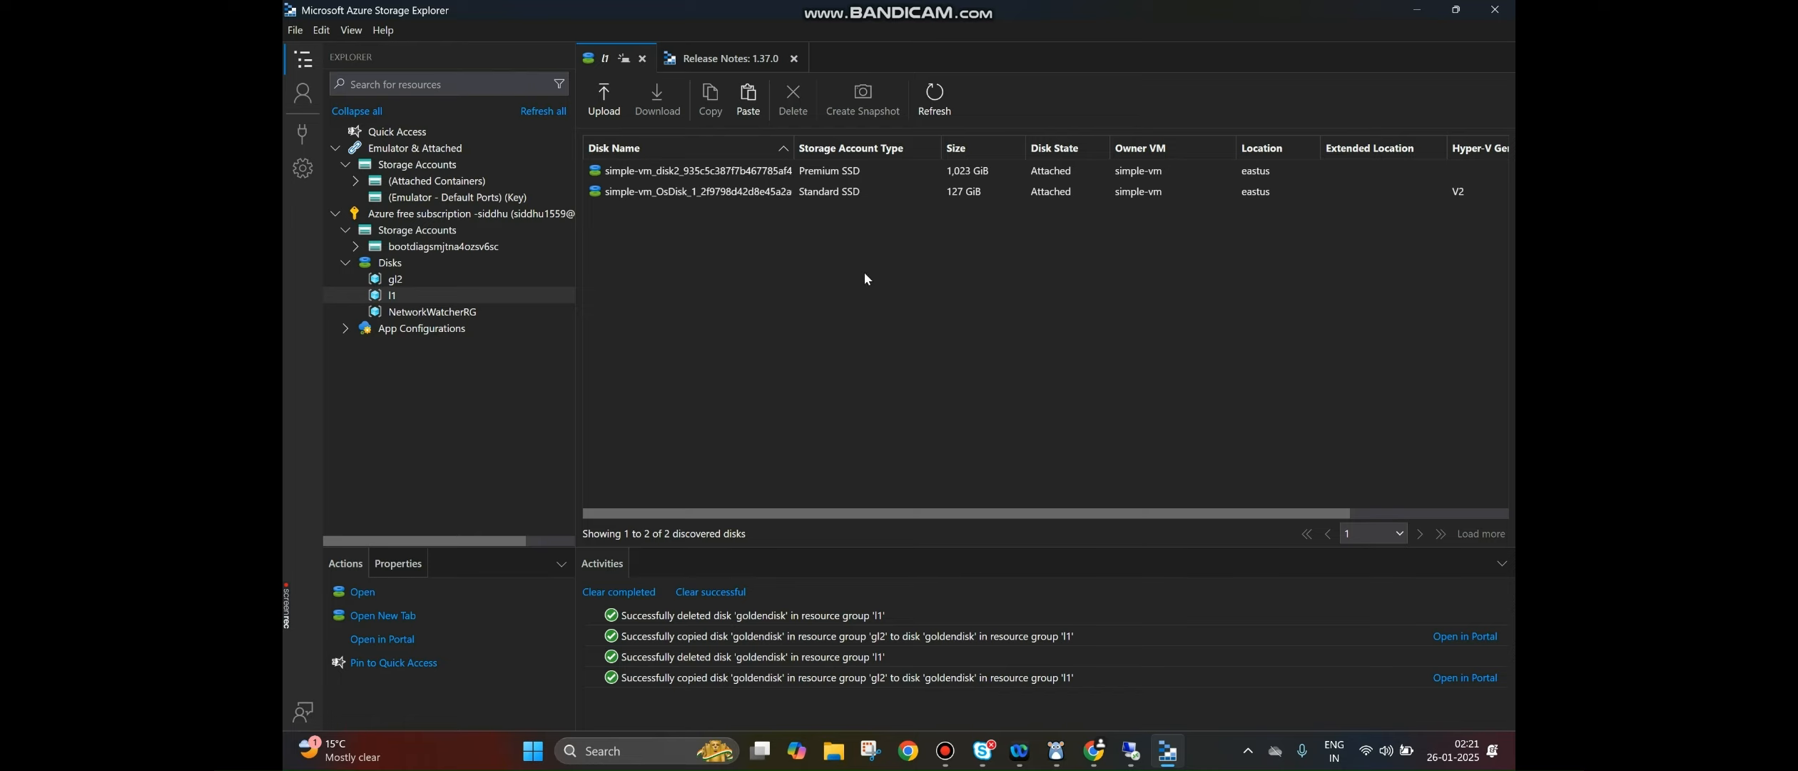
pyautogui.click(941, 88)
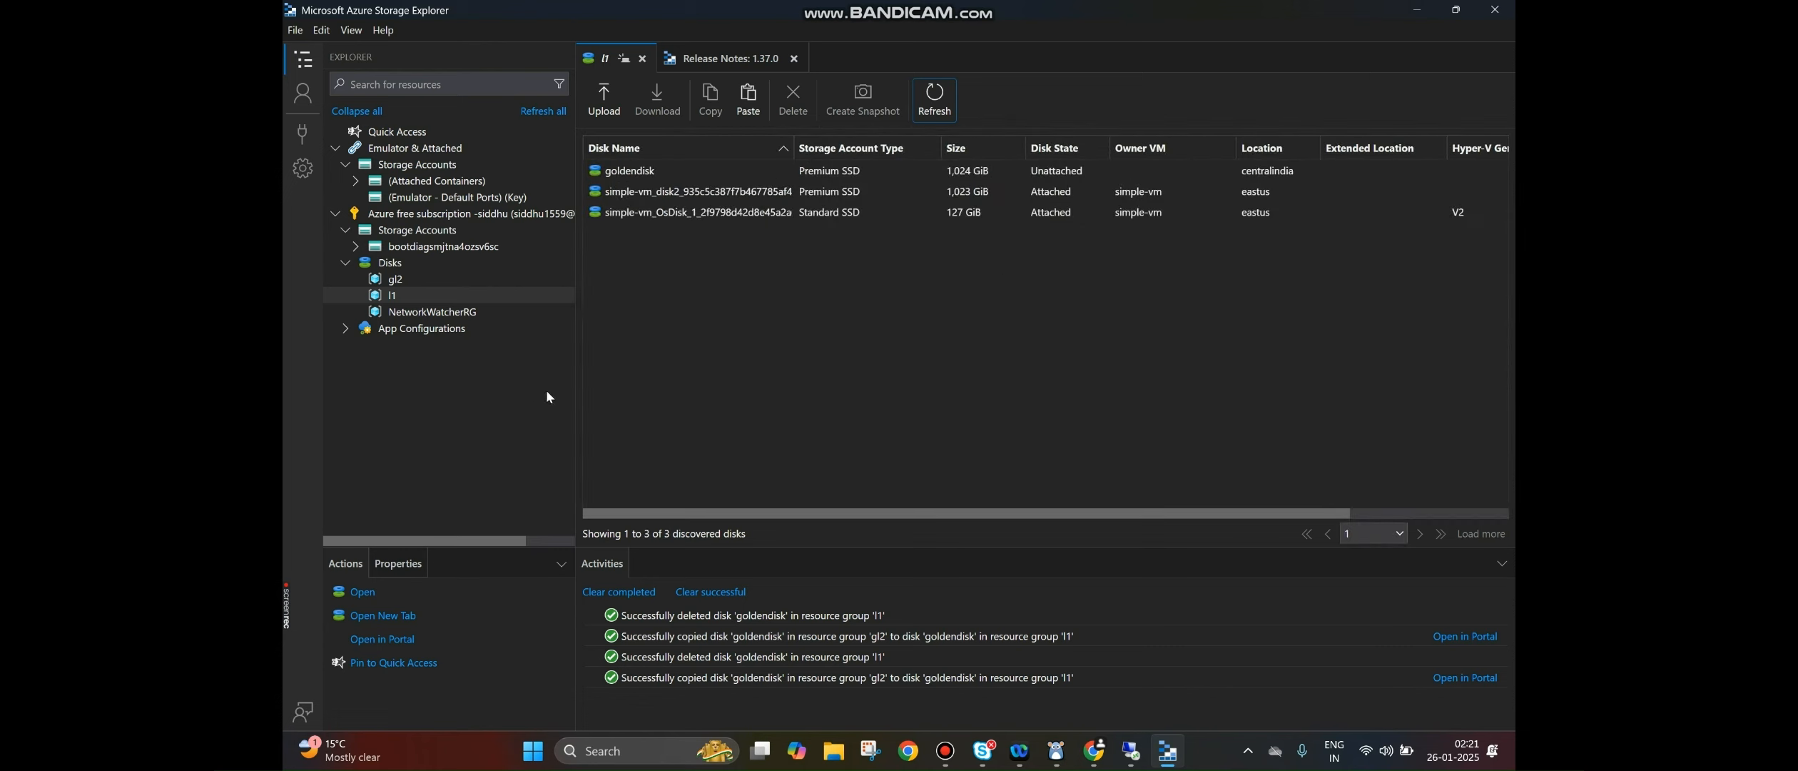
pyautogui.click(469, 276)
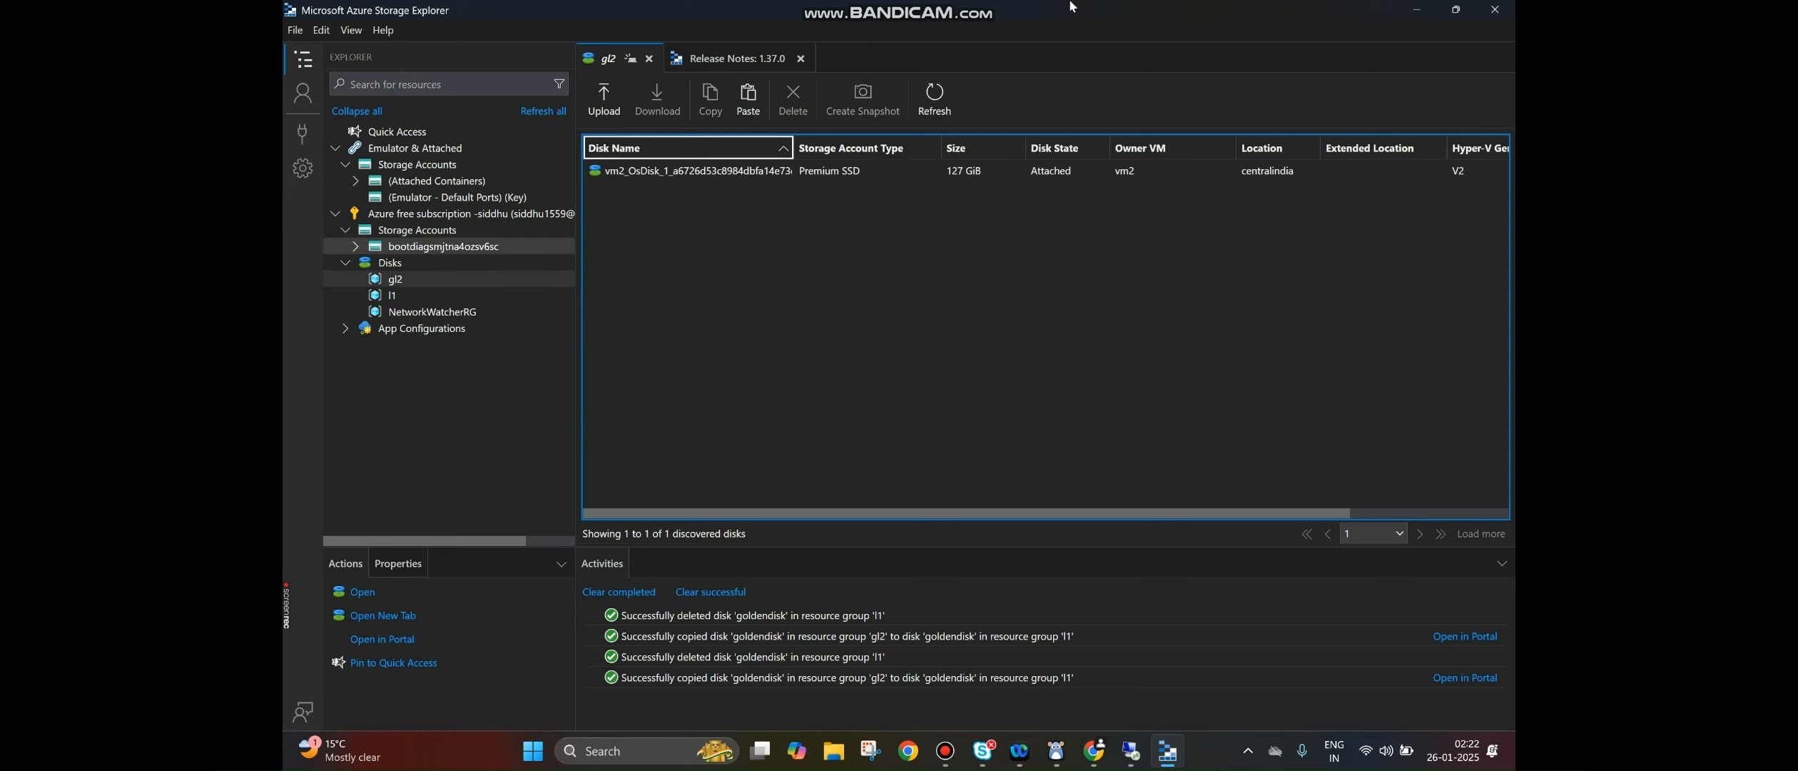
pyautogui.click(1417, 10)
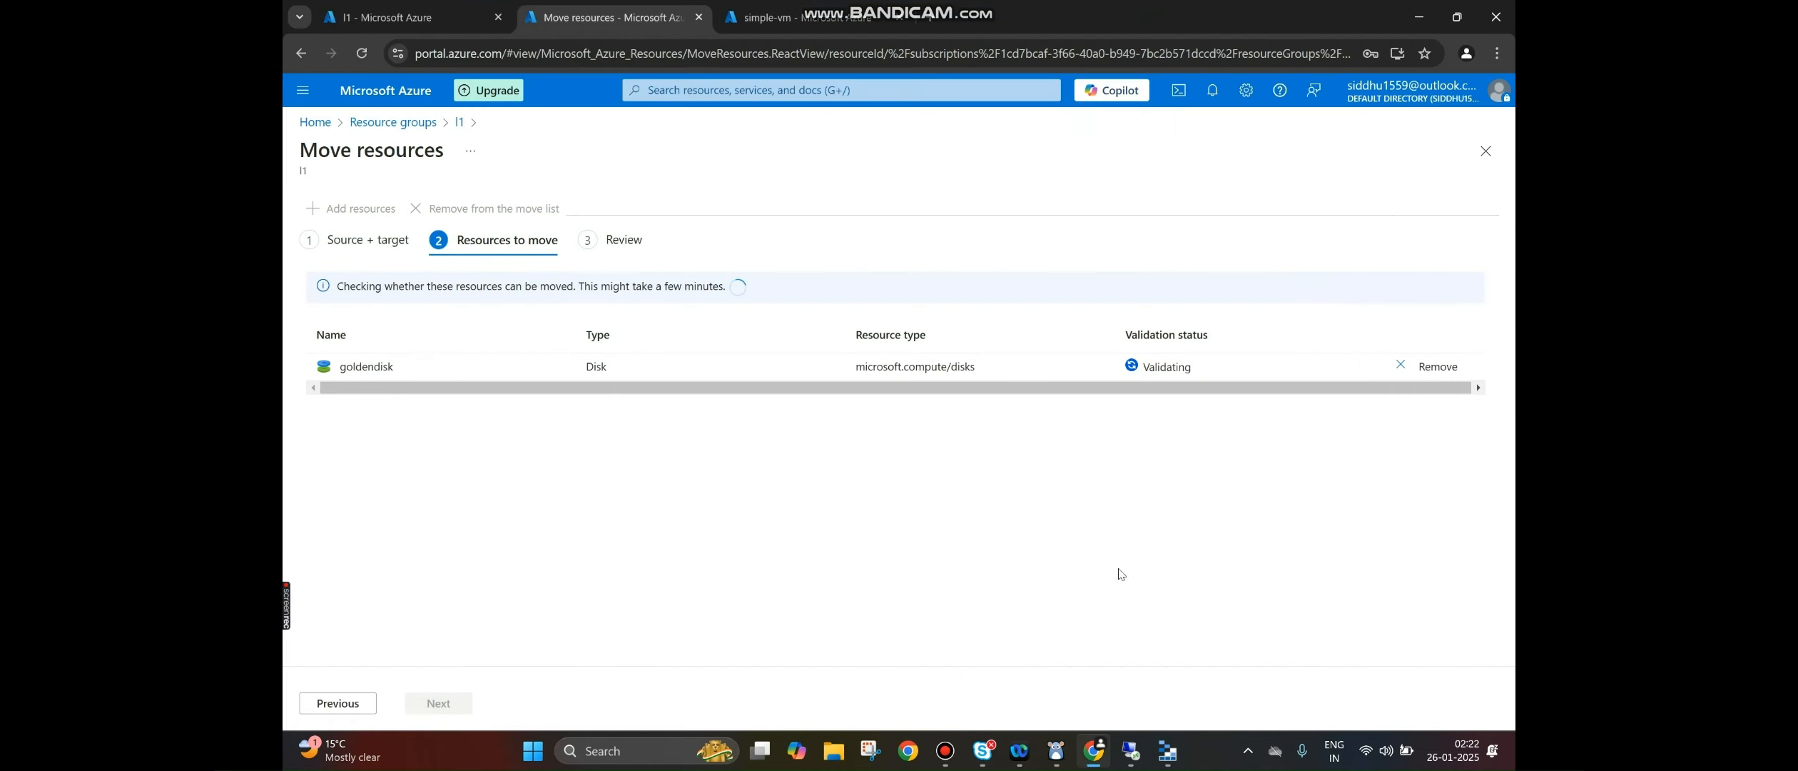
# - Look through l1's resources in the other portal session and return to goldendisk's move validation
pyautogui.click(361, 11)
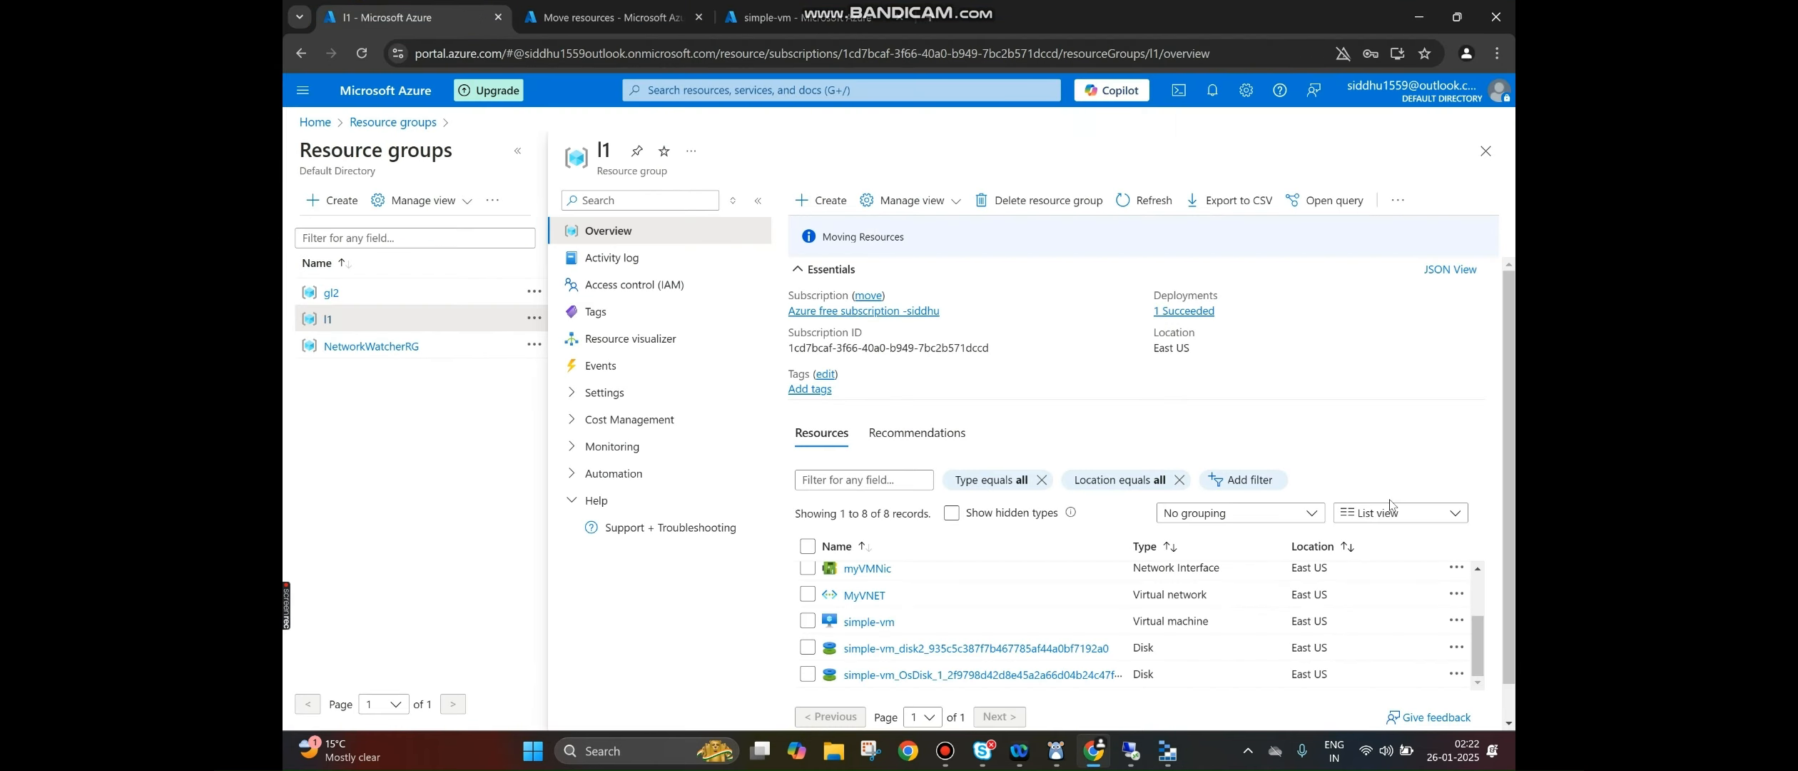
pyautogui.click(1477, 571)
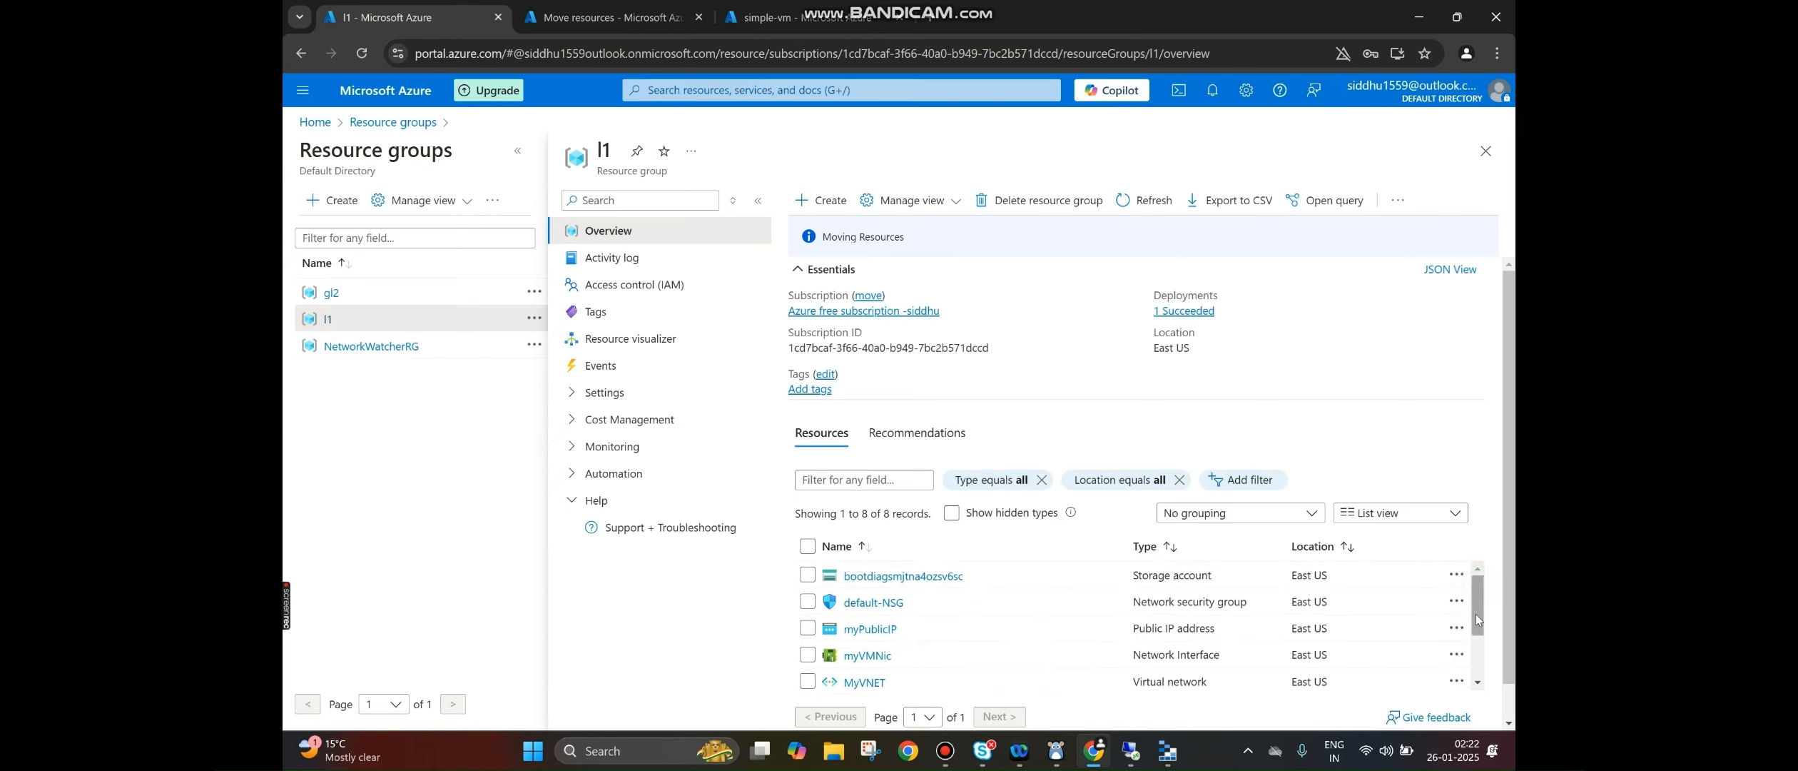
pyautogui.moveTo(1475, 614)
pyautogui.mouseDown()
pyautogui.moveTo(1479, 645)
pyautogui.moveTo(1476, 612)
pyautogui.mouseUp()
pyautogui.hotkey('ctrl', 'Tab')
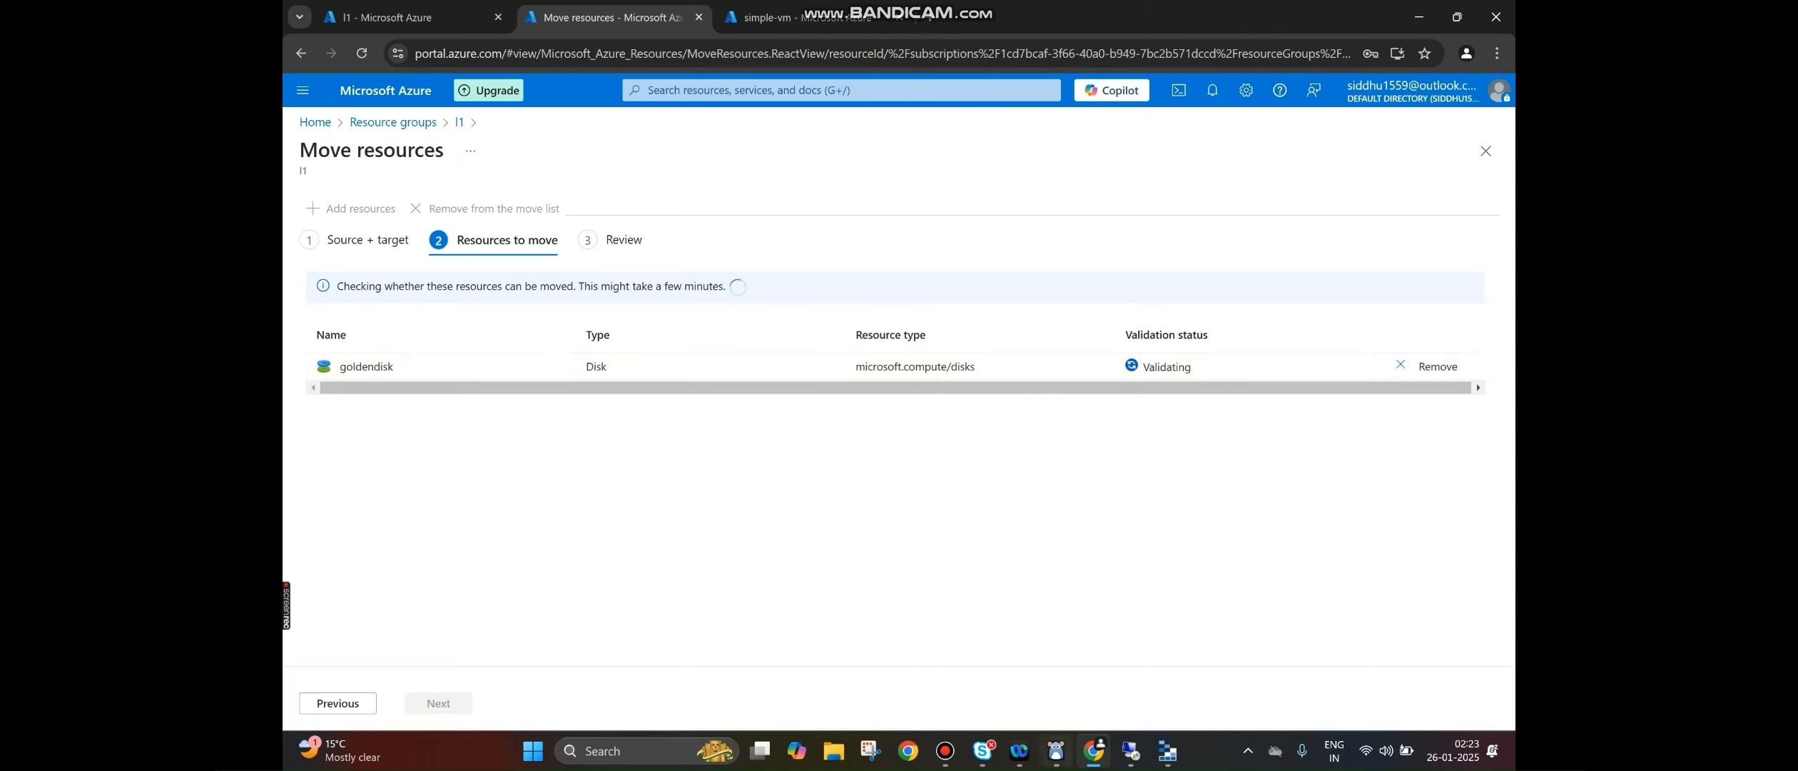
# - Switch to Azure Storage Explorer and refresh the disk lists of l1 and gl2 to check where goldendisk is located
pyautogui.click(1169, 749)
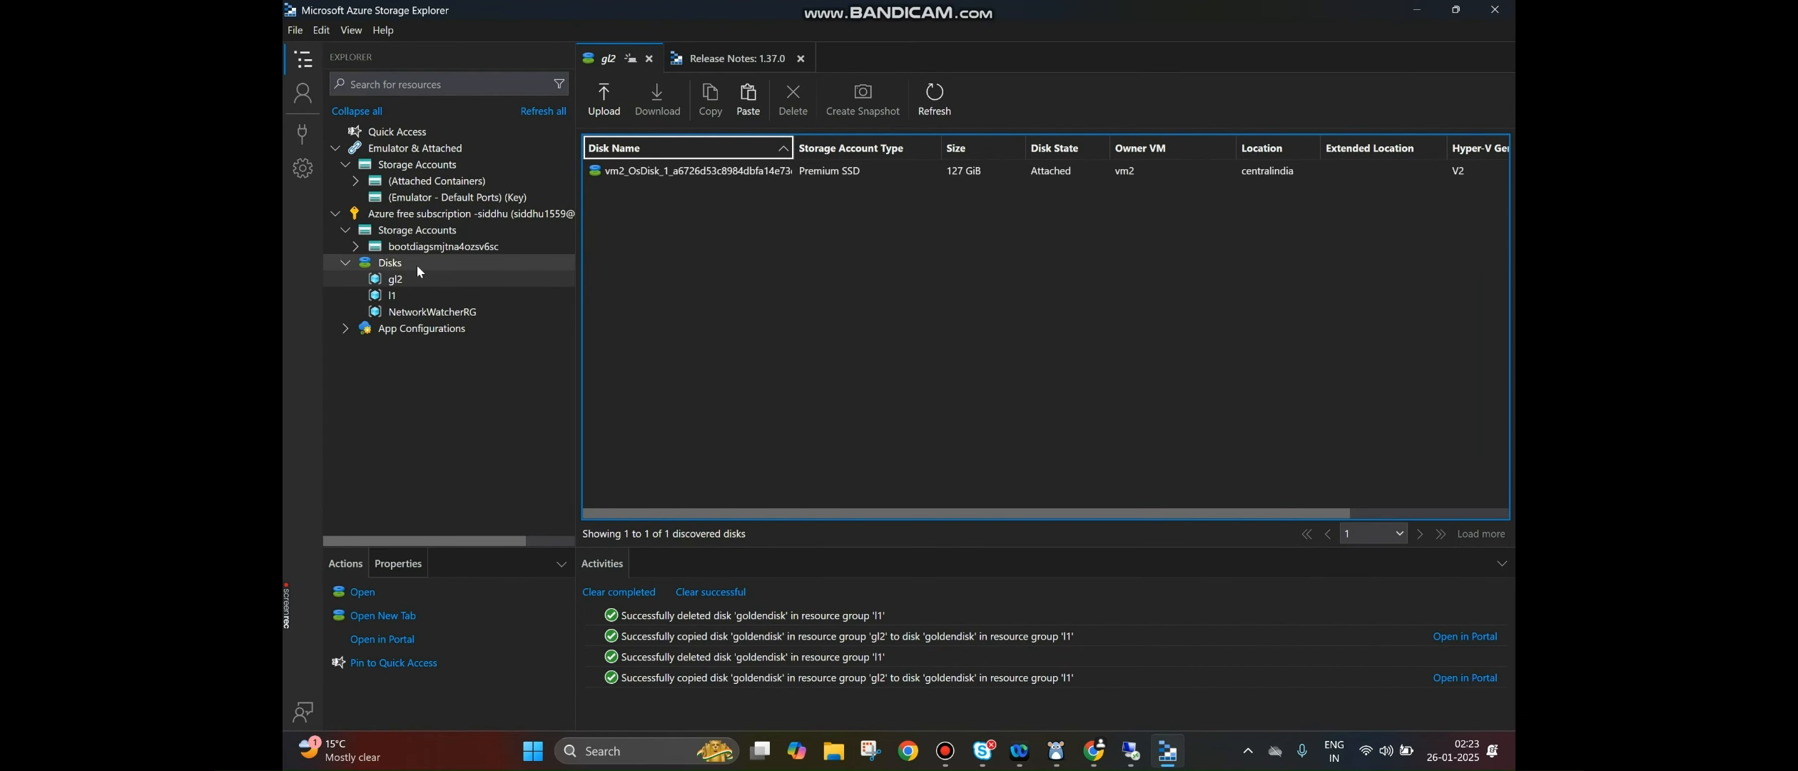
pyautogui.click(405, 297)
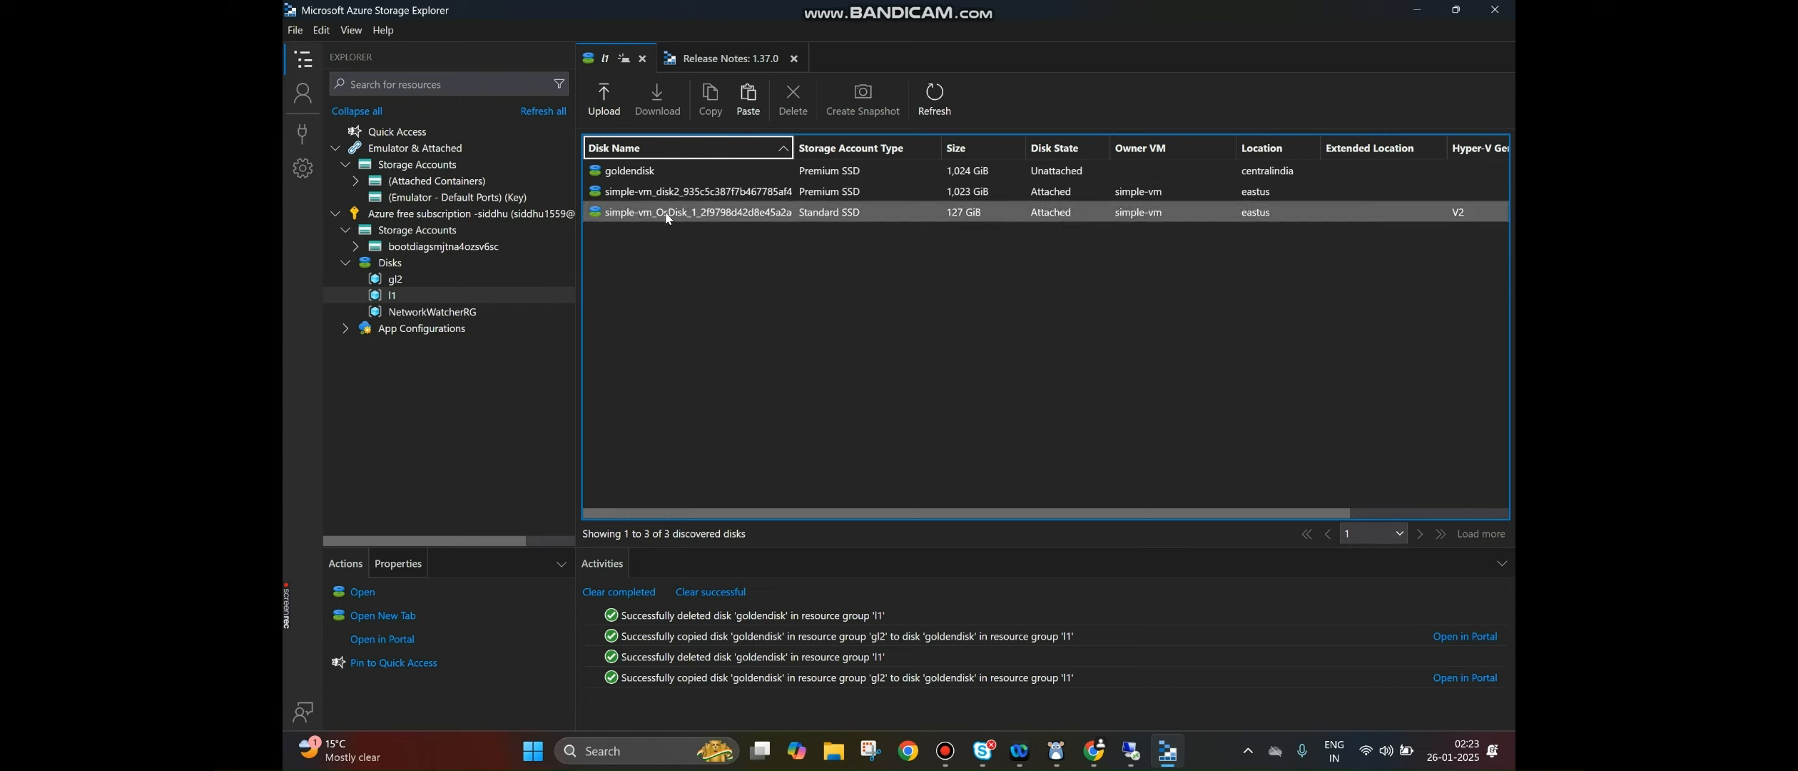
pyautogui.click(735, 192)
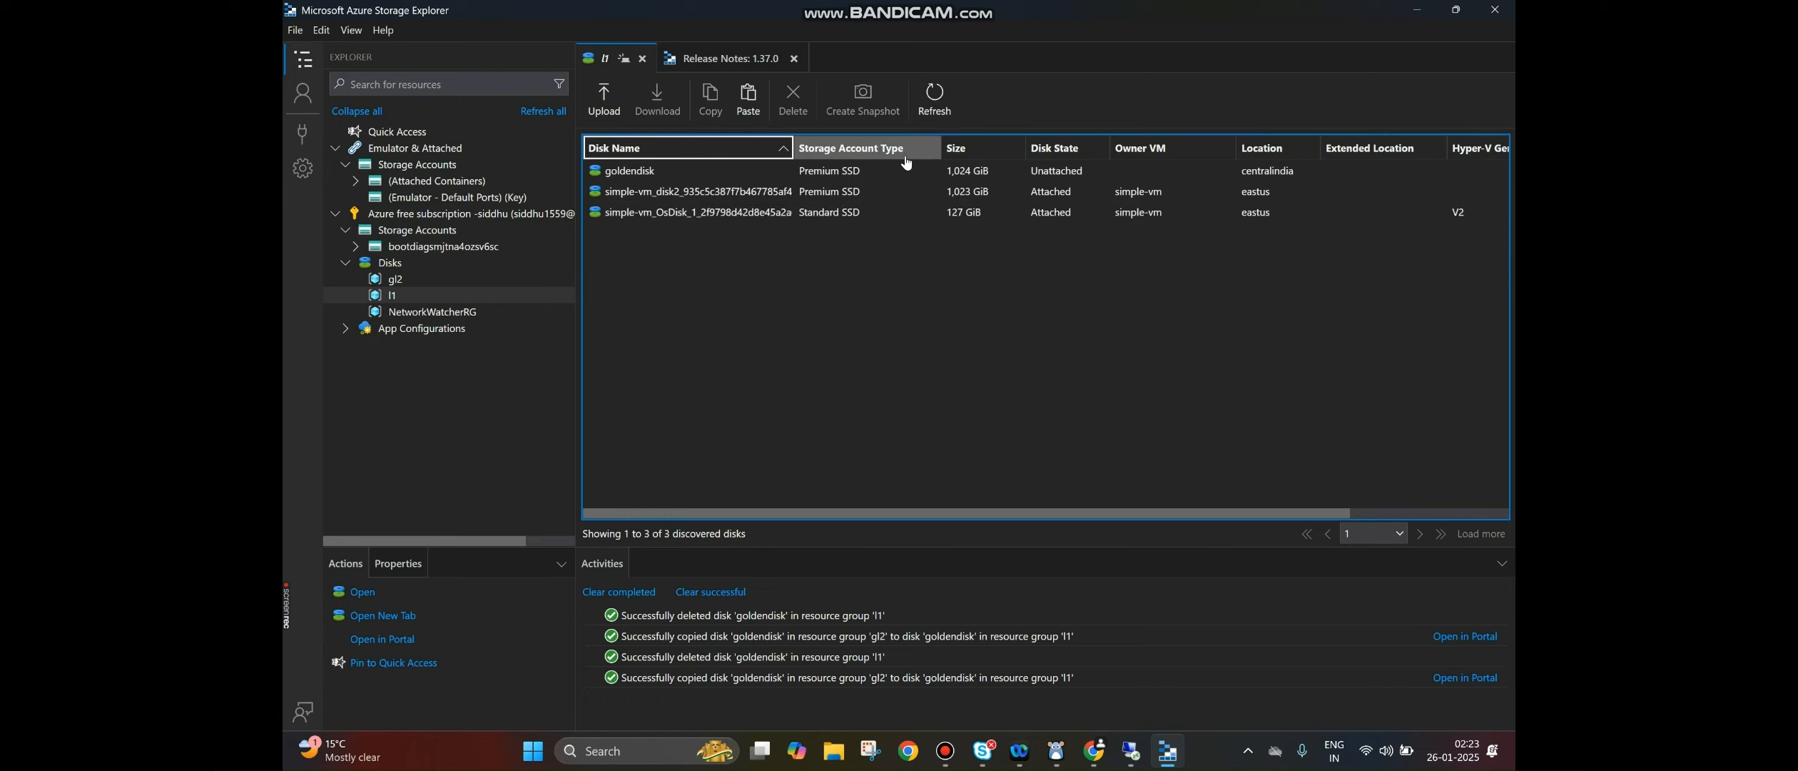
pyautogui.click(939, 111)
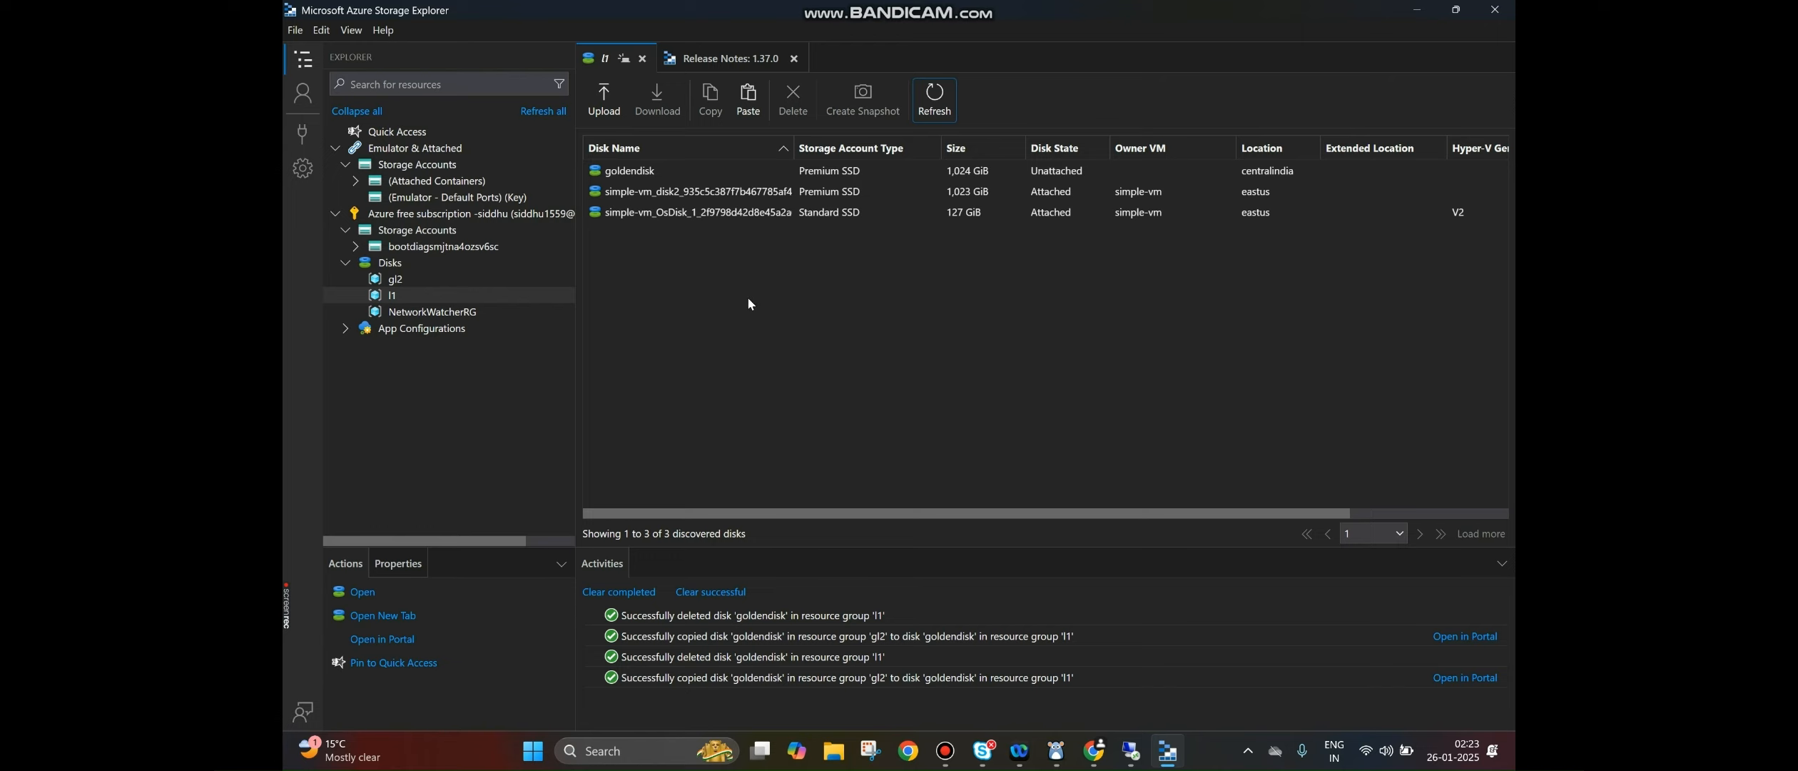
pyautogui.click(952, 88)
pyautogui.click(530, 281)
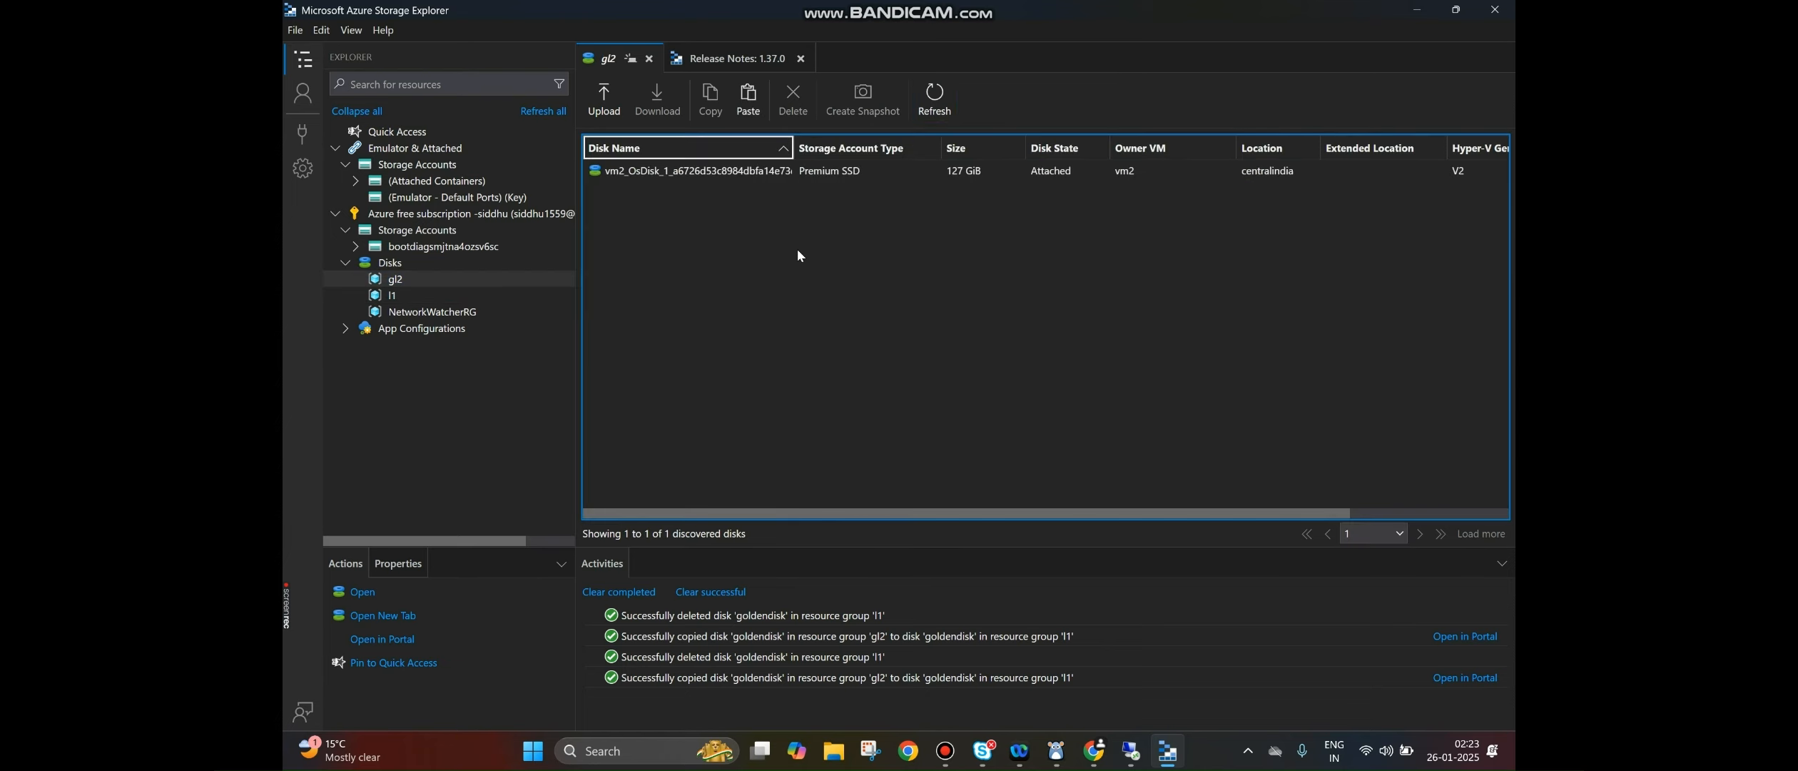
pyautogui.click(936, 102)
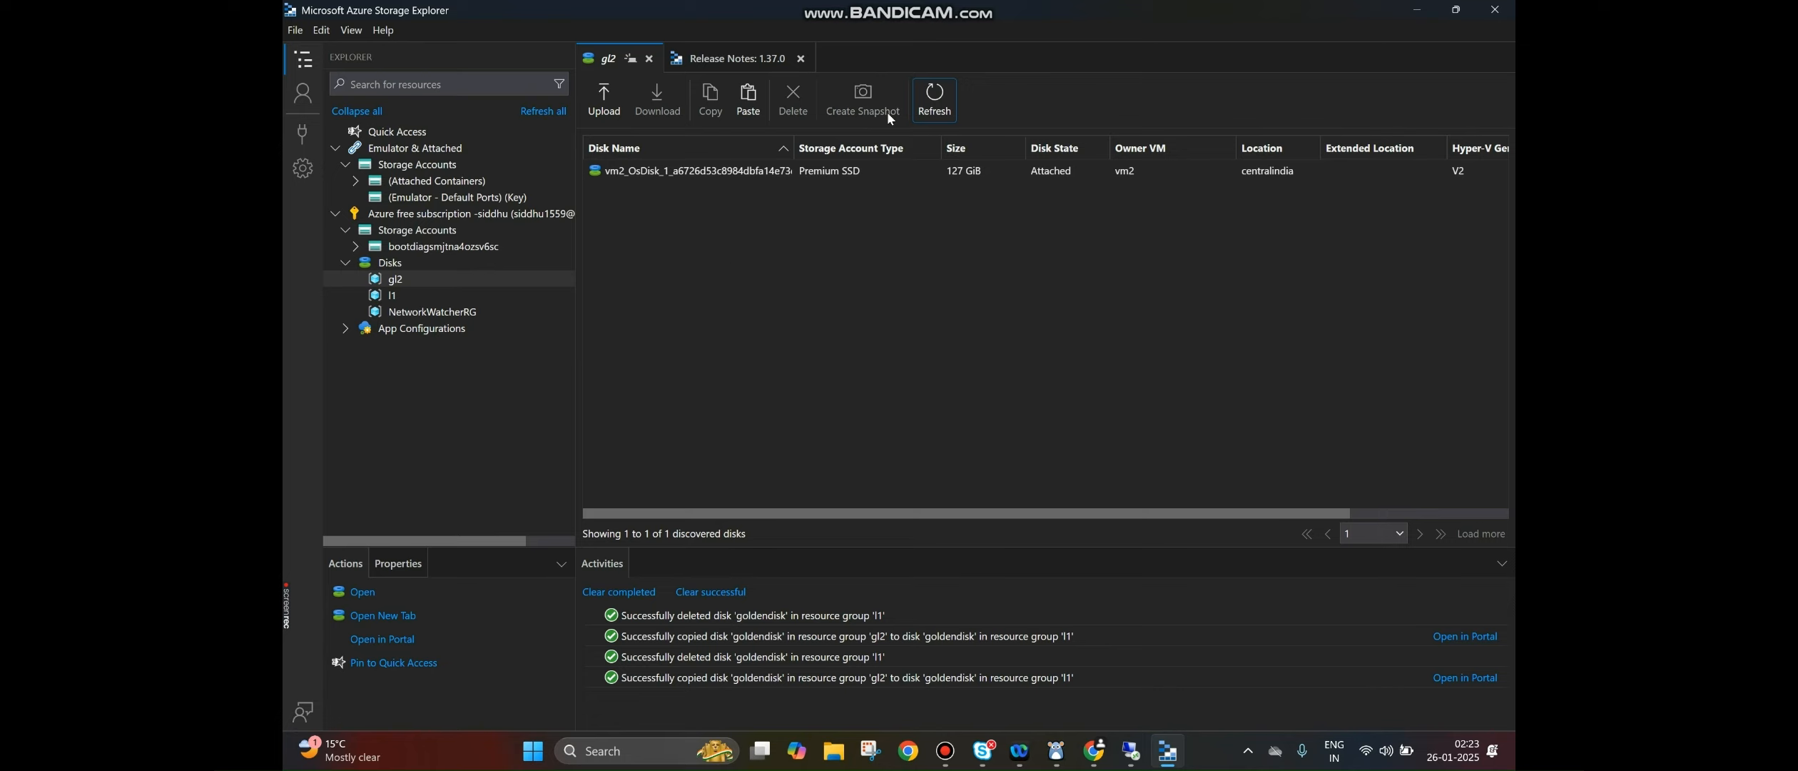
# - Refresh gl2's disk list, check the disks in l1 and return to the Azure portal
pyautogui.click(935, 101)
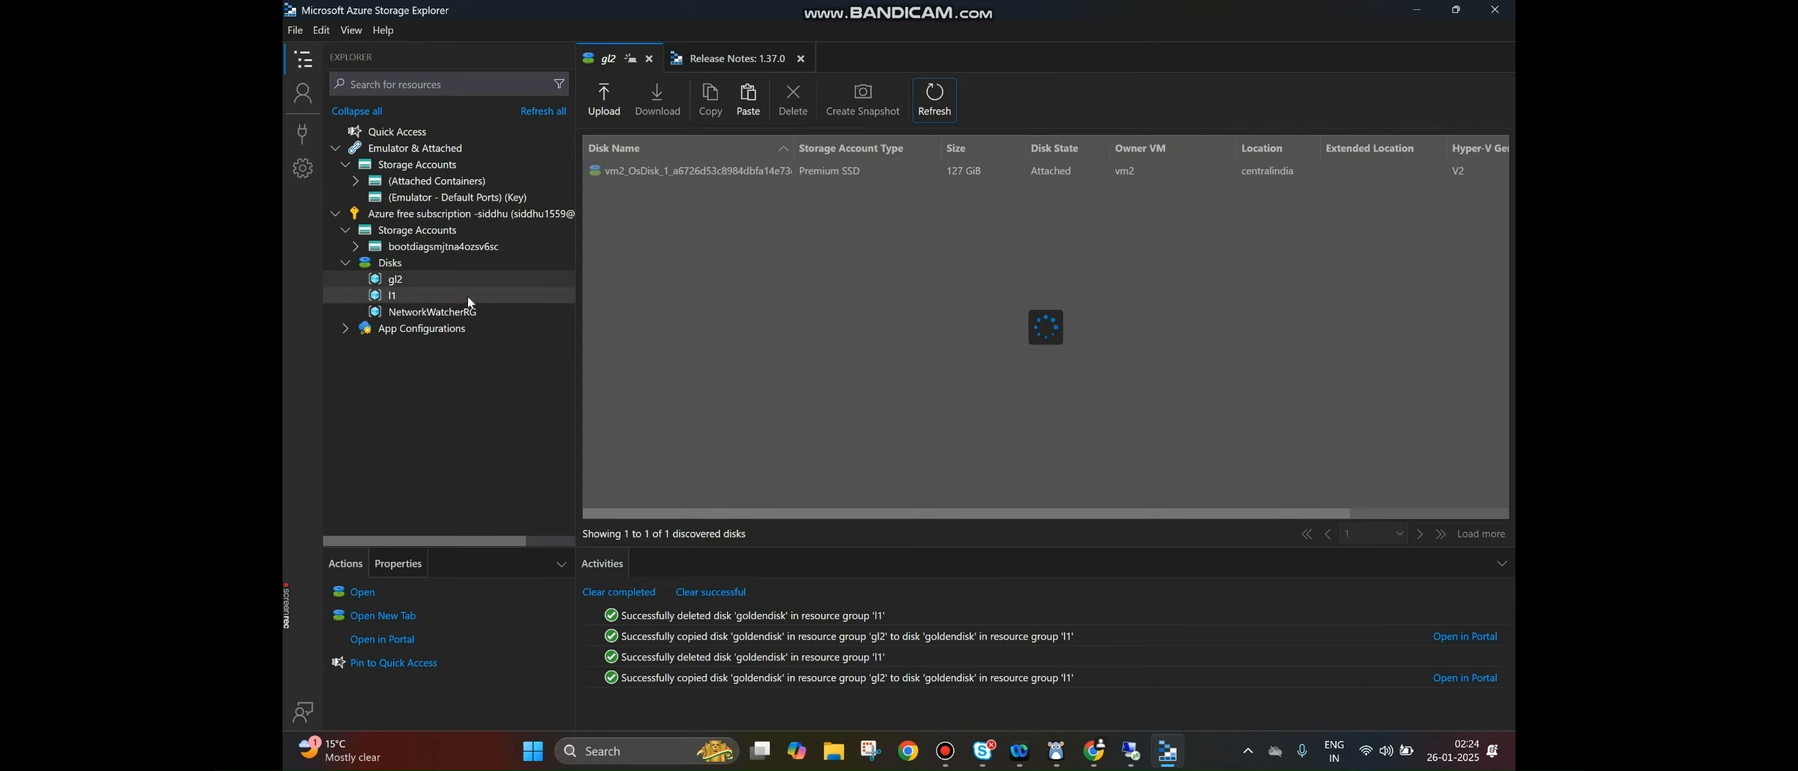
pyautogui.click(391, 295)
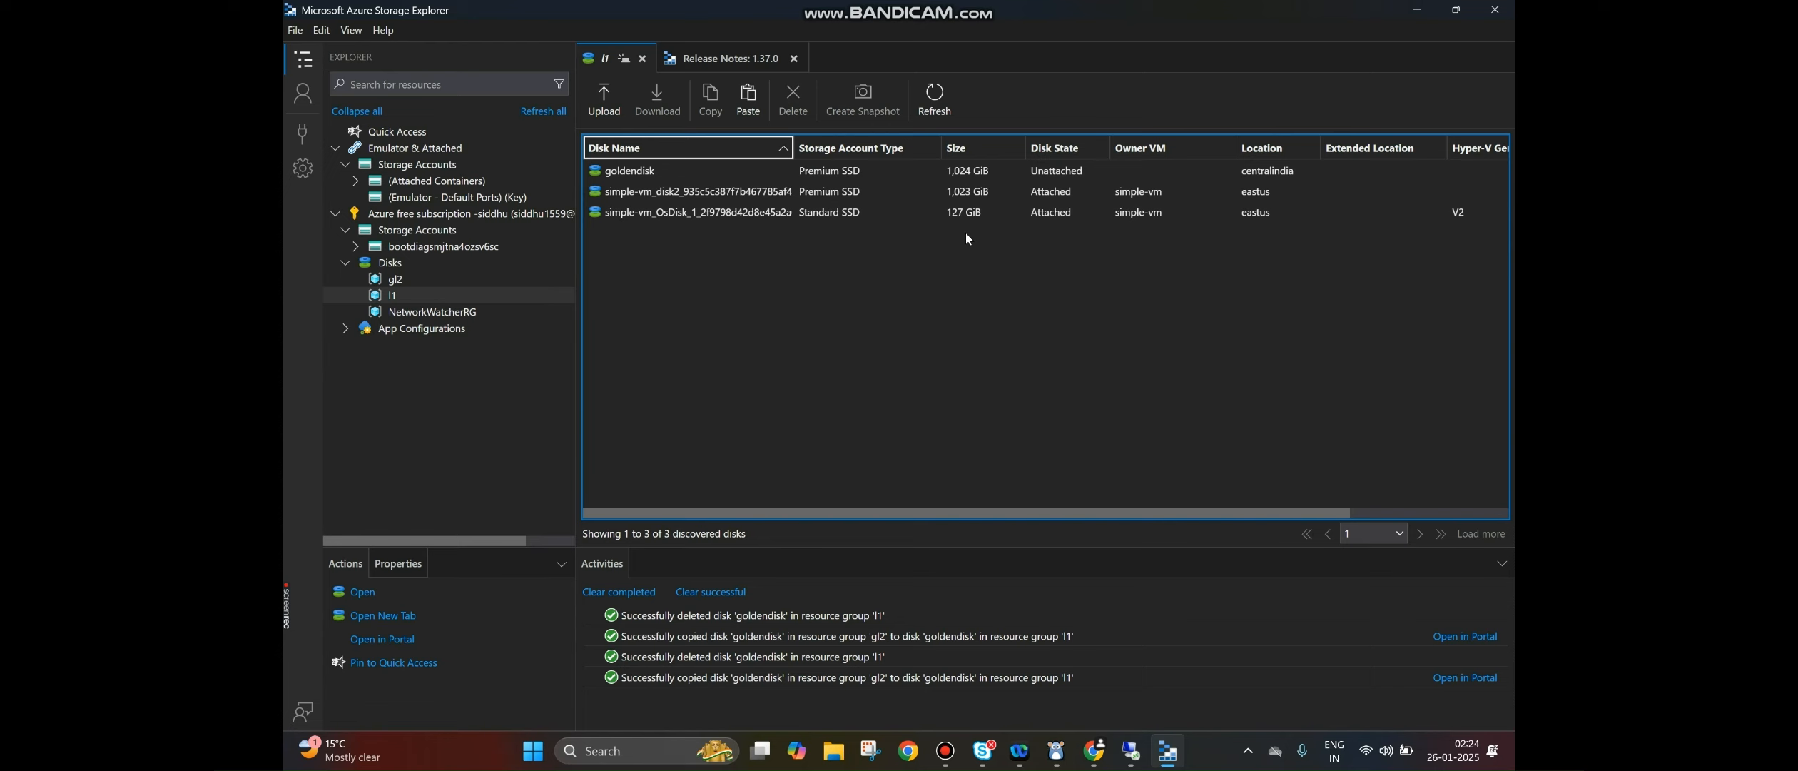
pyautogui.click(1417, 9)
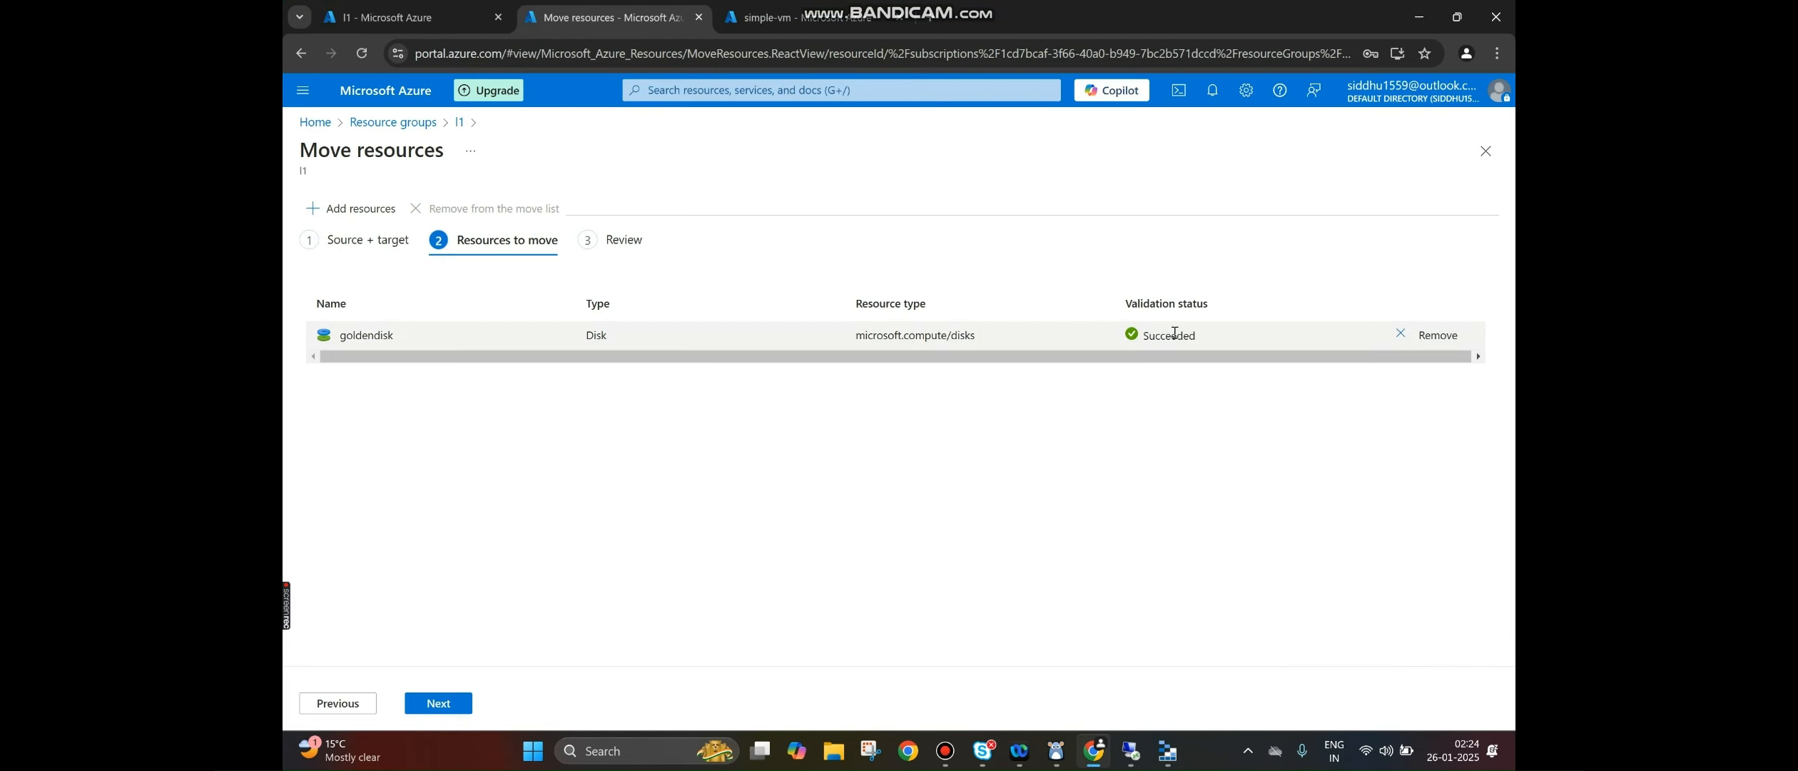
# - Proceed to the move review, acknowledge the resource ID notice and move goldendisk from l1 to gl2
pyautogui.click(439, 703)
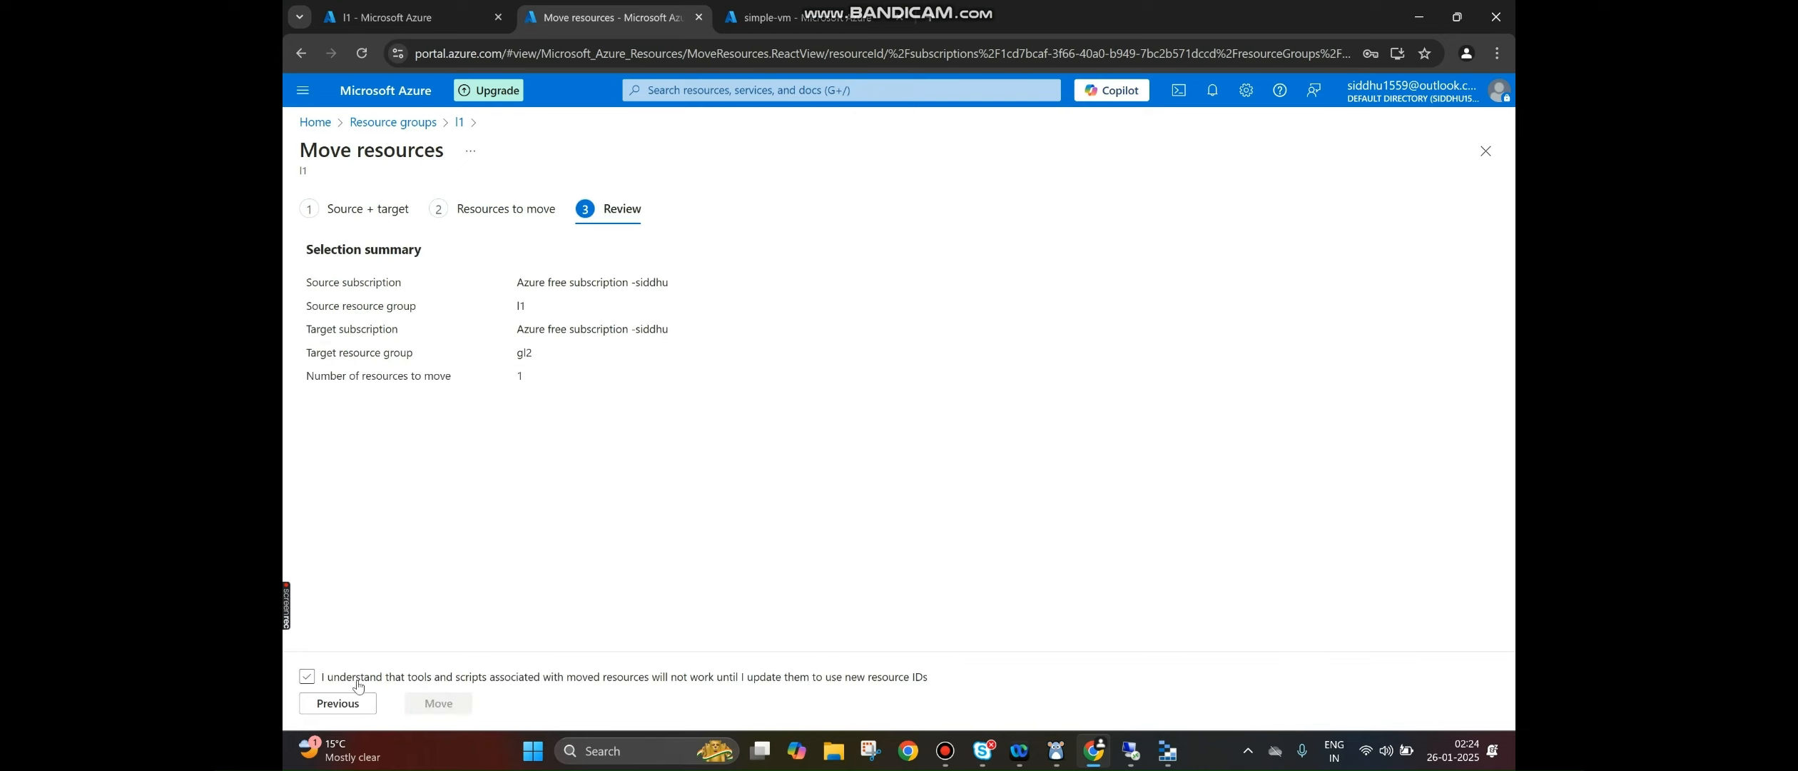
pyautogui.click(353, 676)
pyautogui.click(428, 703)
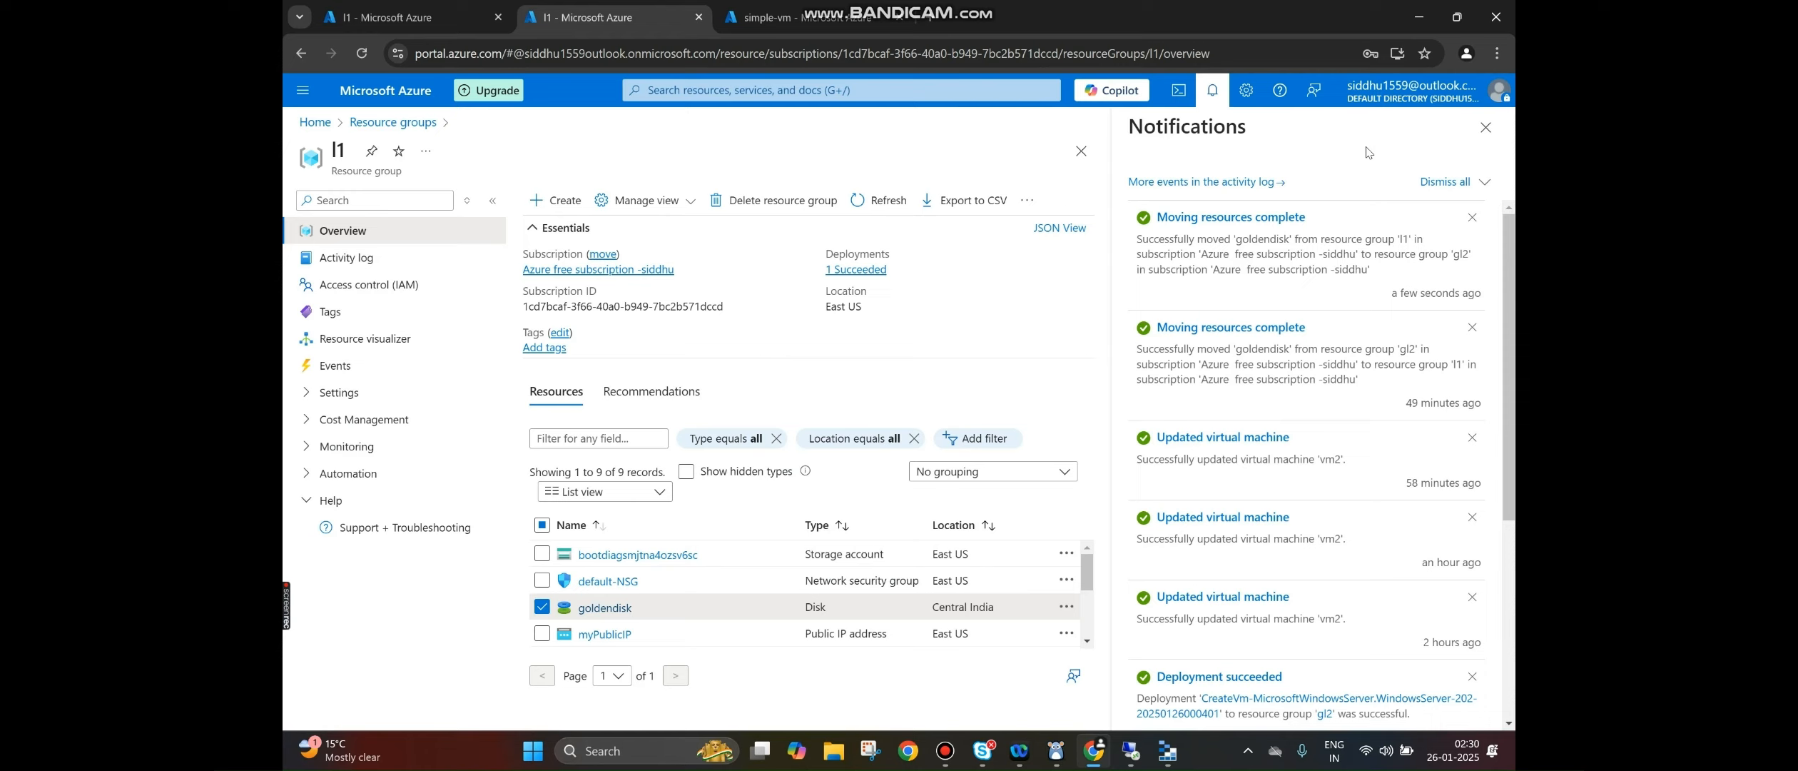
# - Refresh l1's resources, close the notifications and open resource group gl2 to check for goldendisk
pyautogui.click(876, 194)
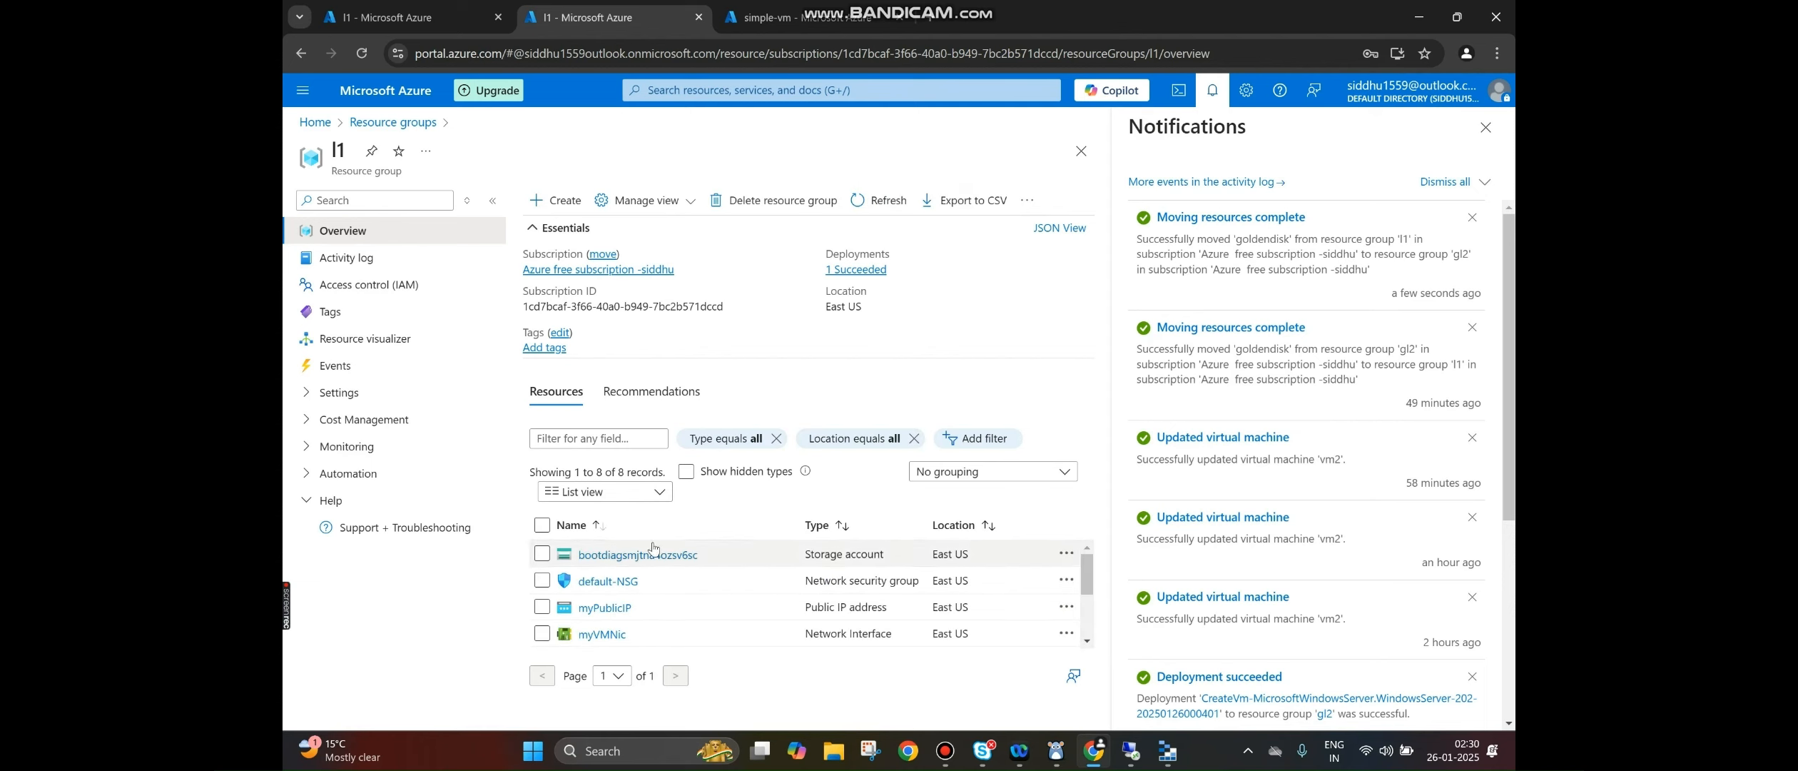
pyautogui.click(1487, 127)
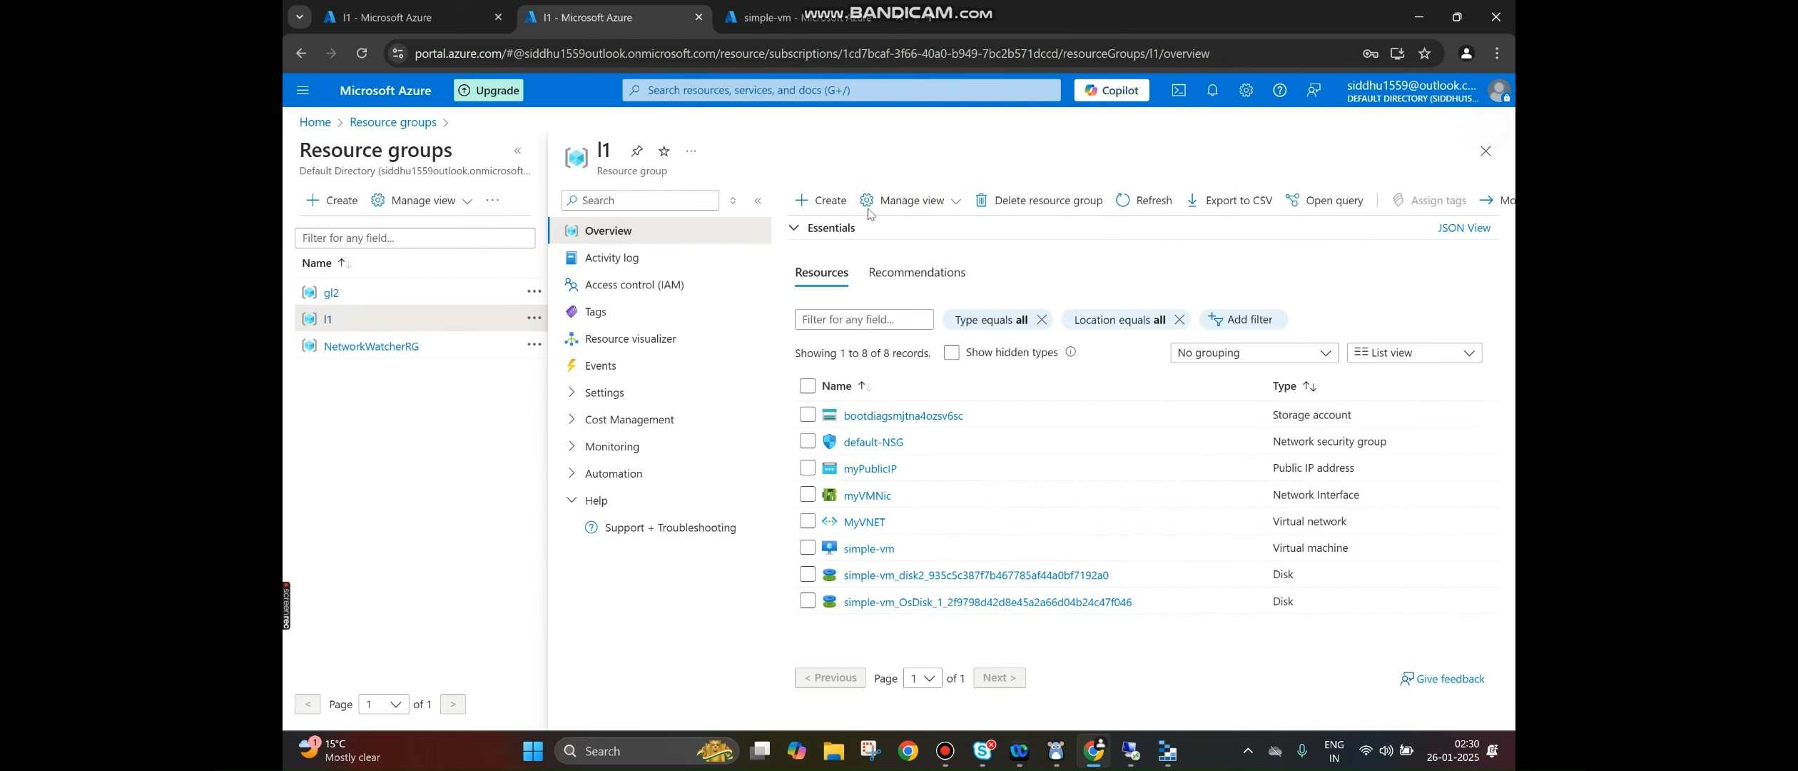
pyautogui.click(433, 14)
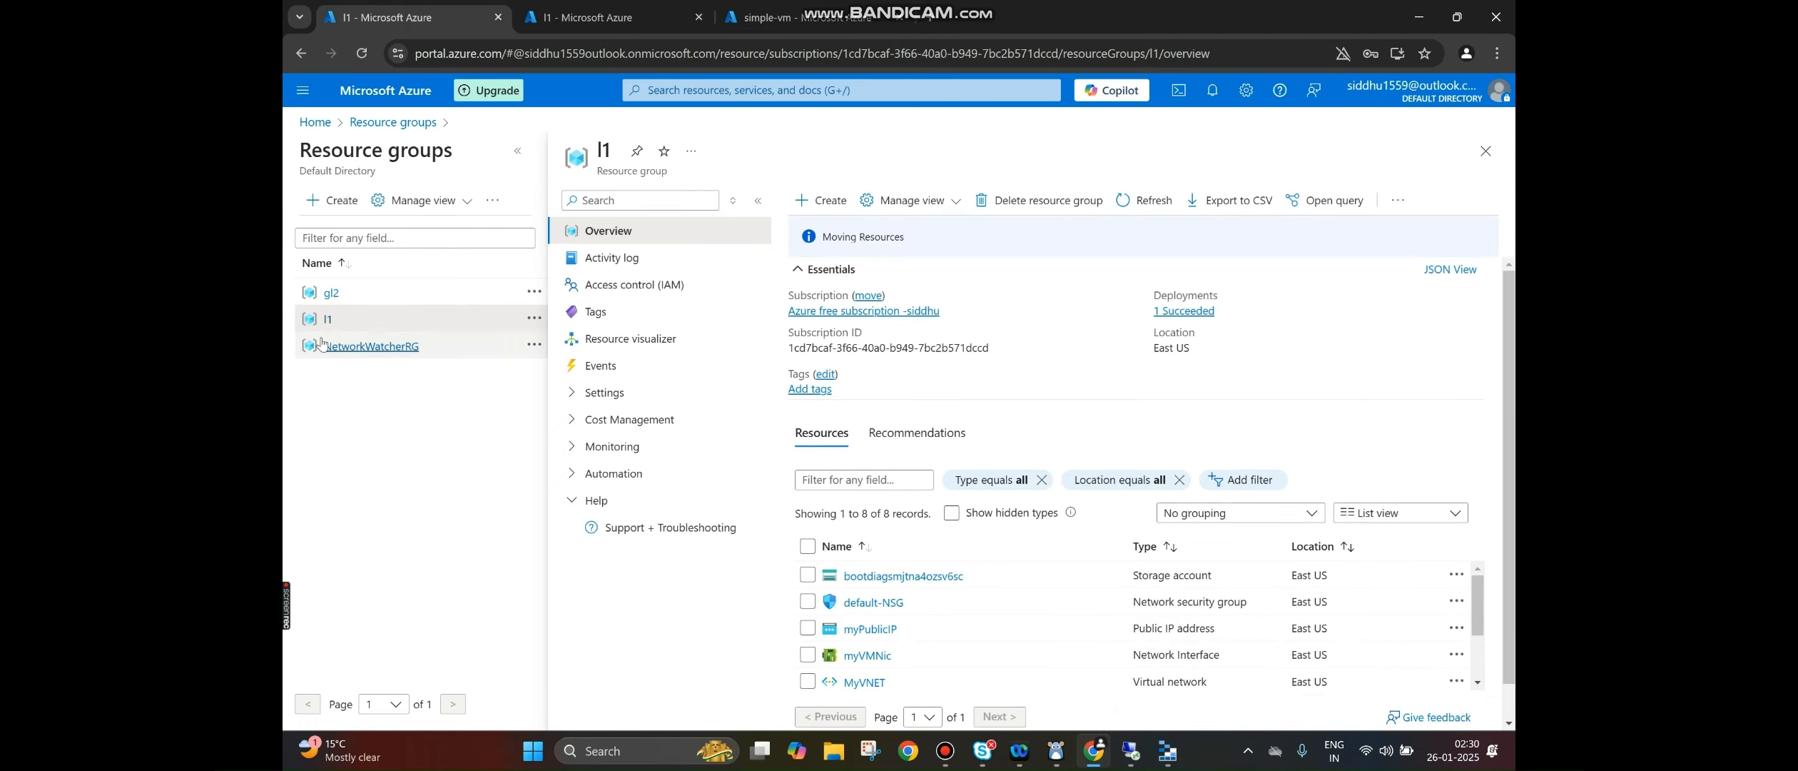
pyautogui.hotkey('ctrl', 'Tab')
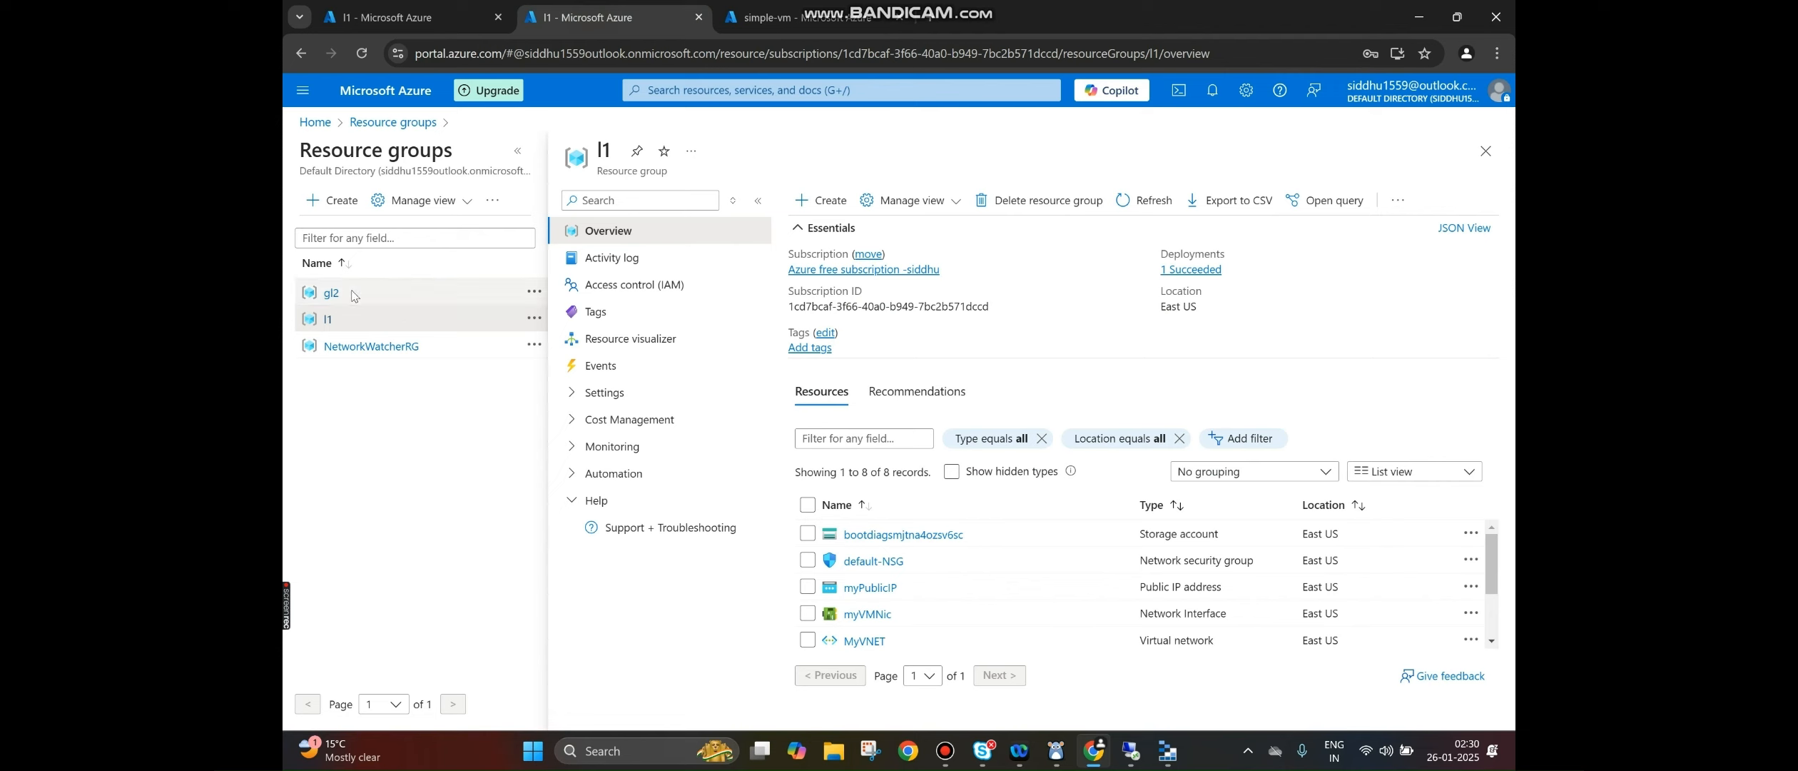
pyautogui.click(329, 293)
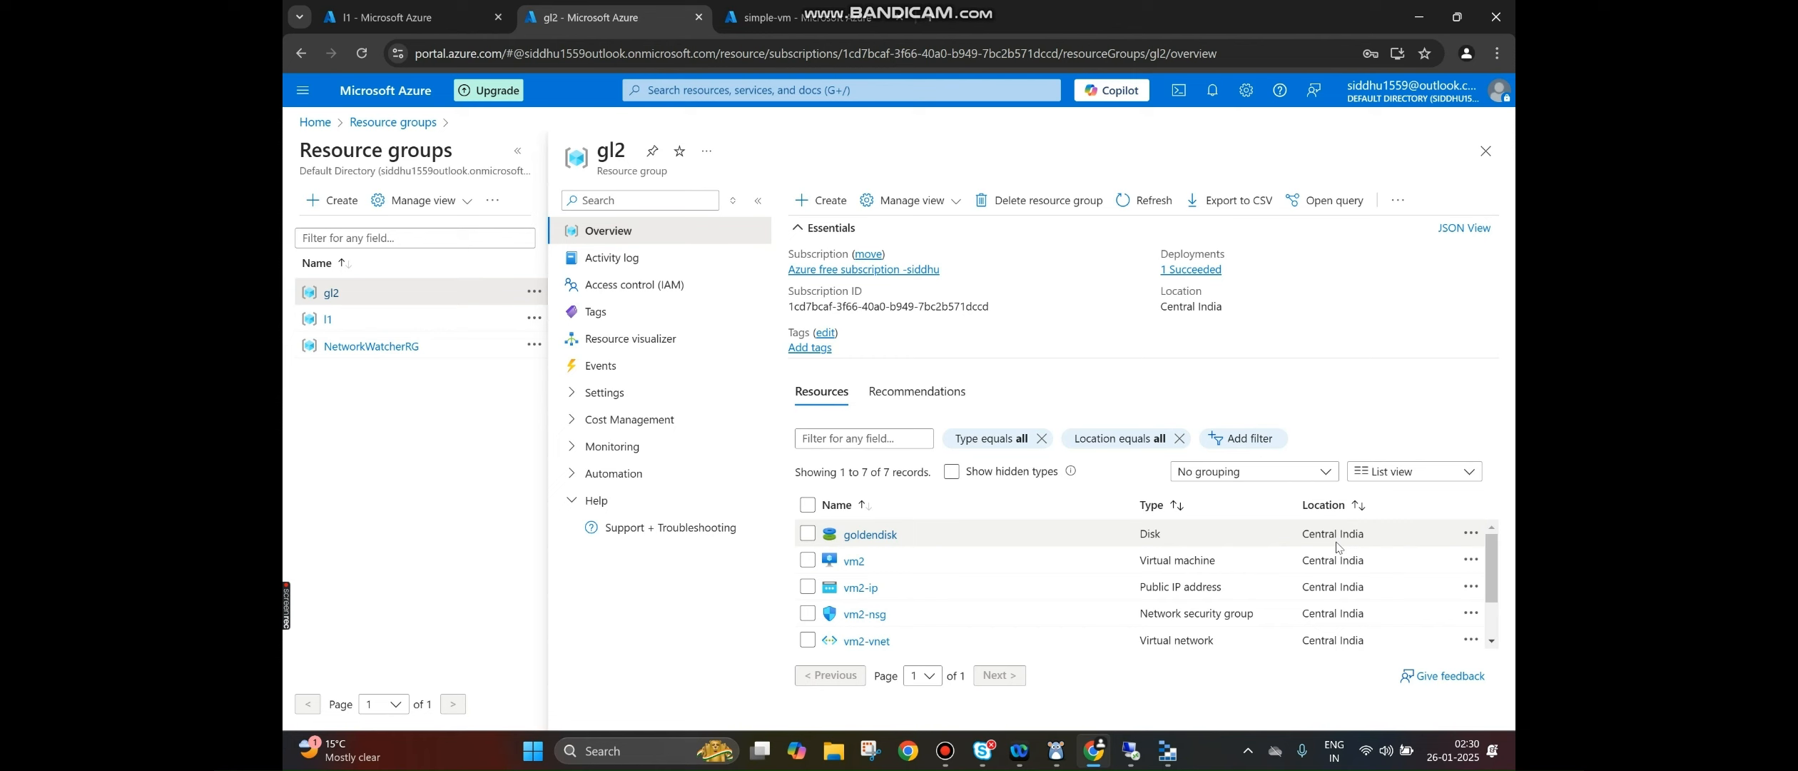
# - Switch to Azure Storage Explorer, refresh l1's disk list and open the disks of gl2
pyautogui.click(1163, 746)
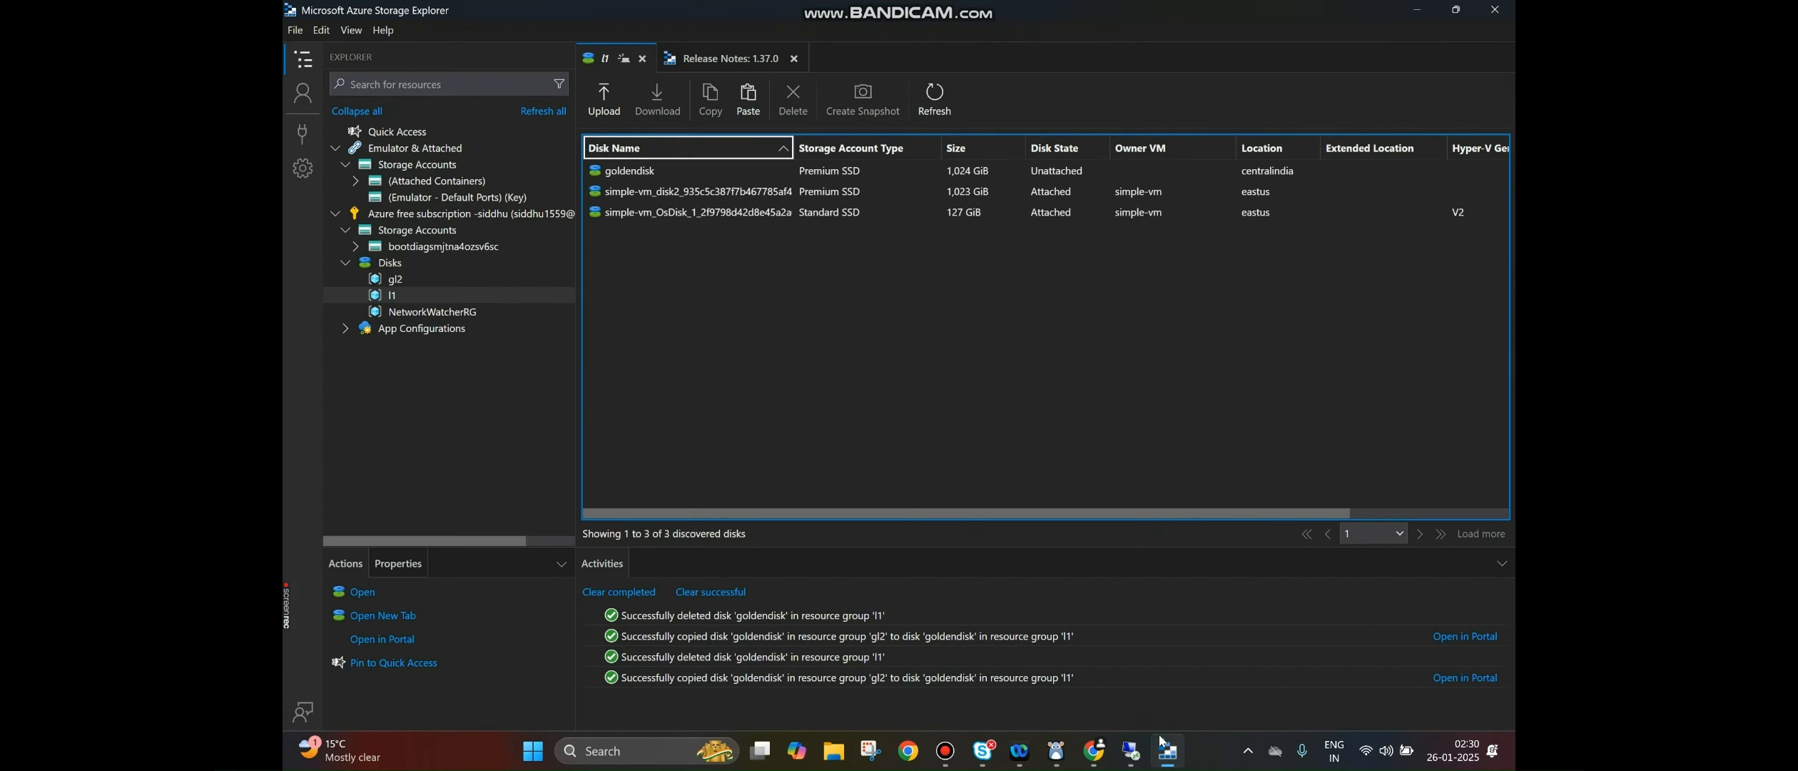
pyautogui.click(925, 112)
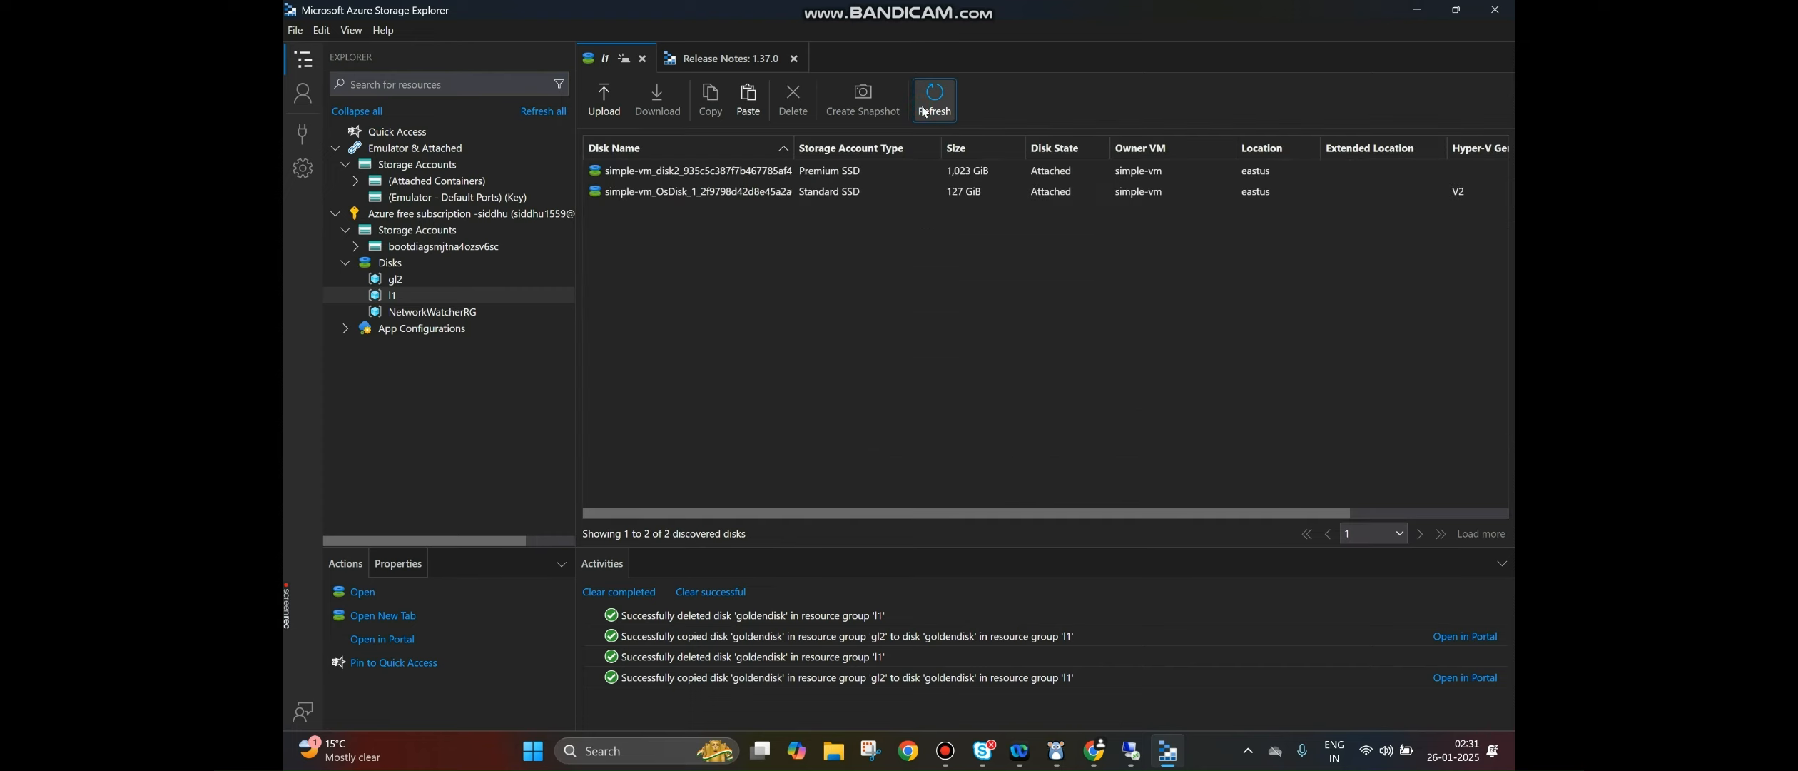
pyautogui.click(457, 281)
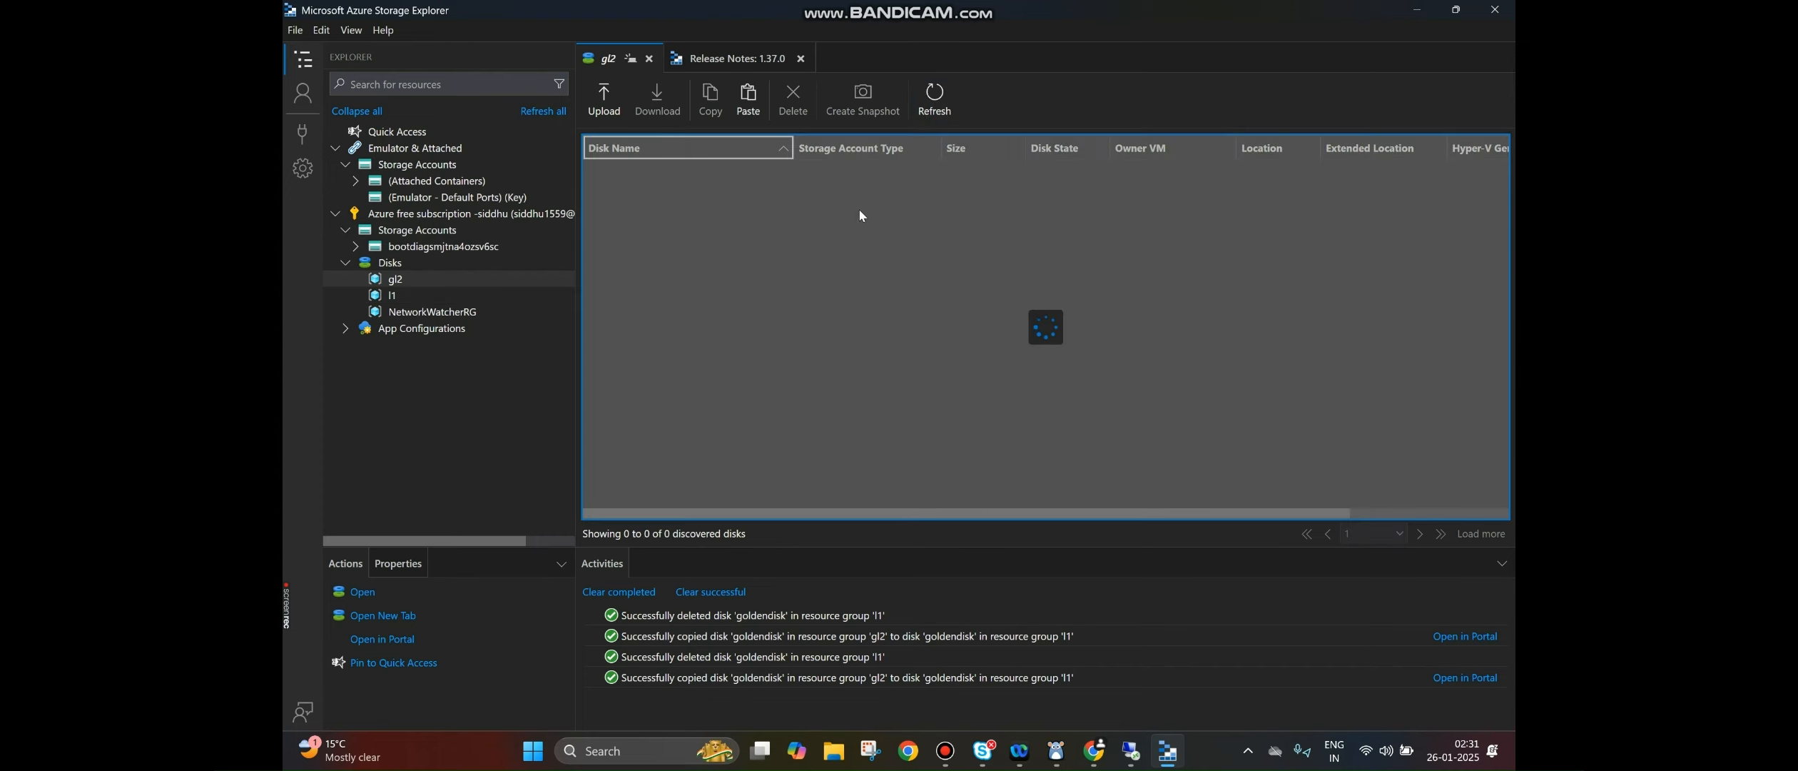
# - Copy goldendisk from gl2 and paste it into l1 as goldendisk, with location East US, no availability zone and account type Premium SSD
pyautogui.click(785, 173)
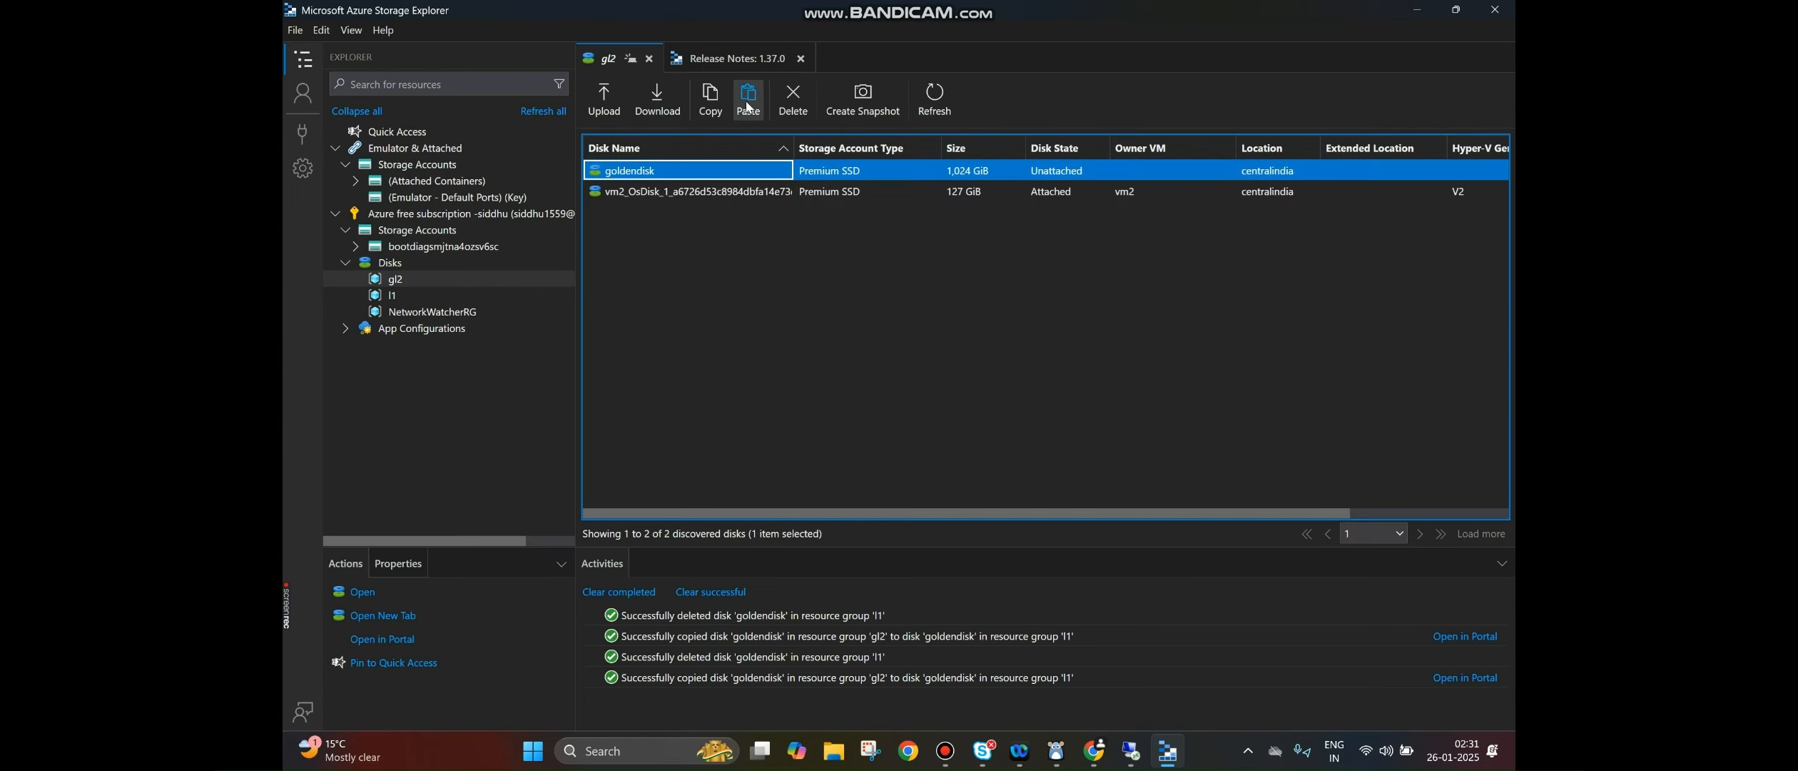
pyautogui.click(711, 100)
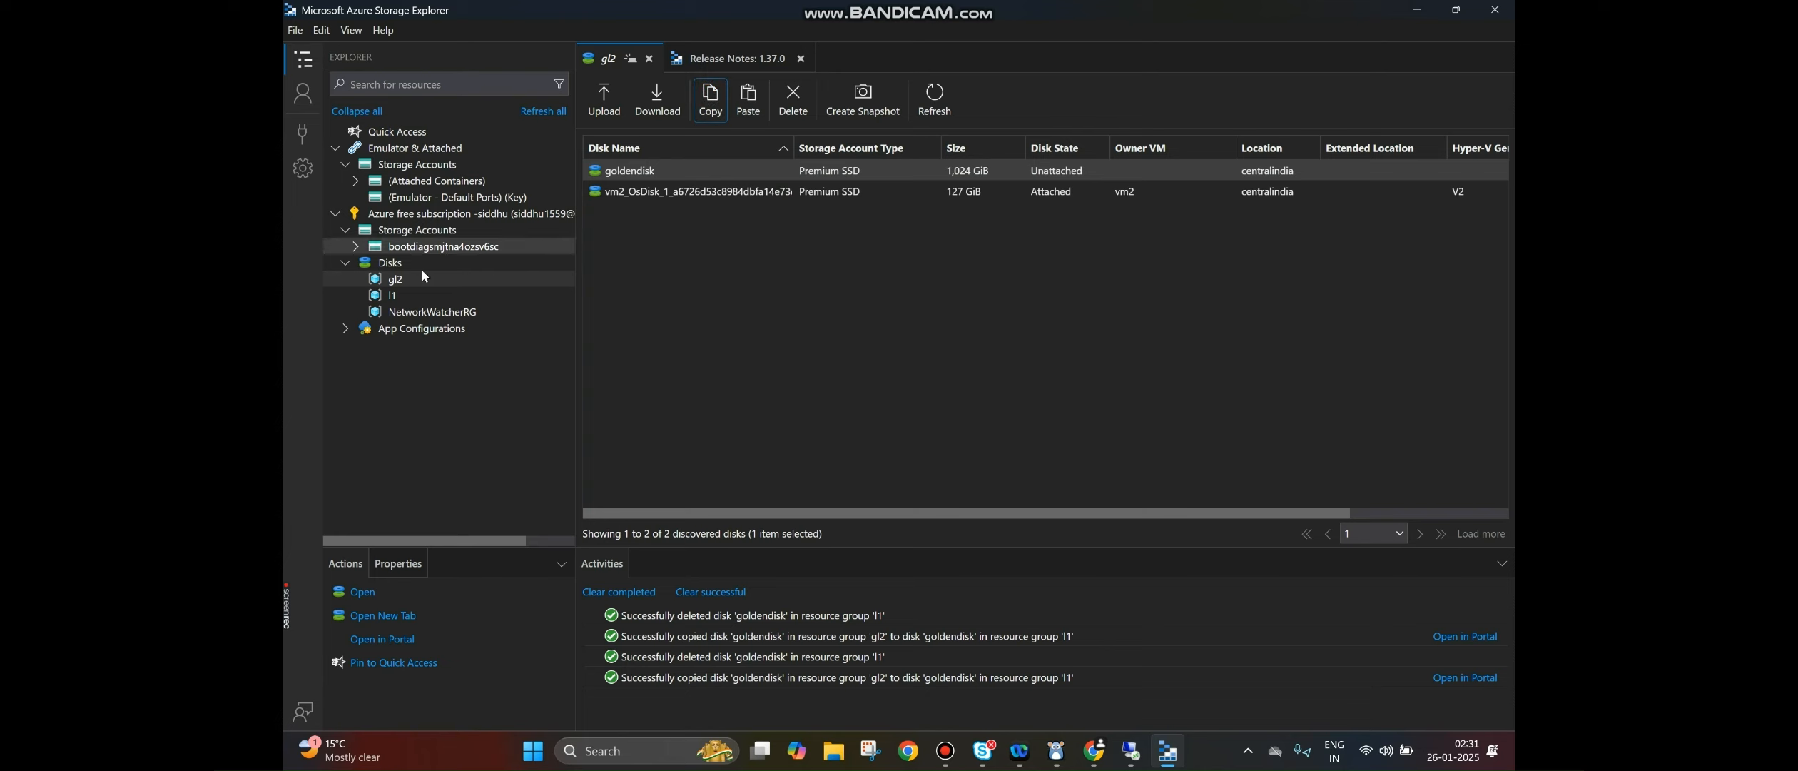
pyautogui.click(422, 289)
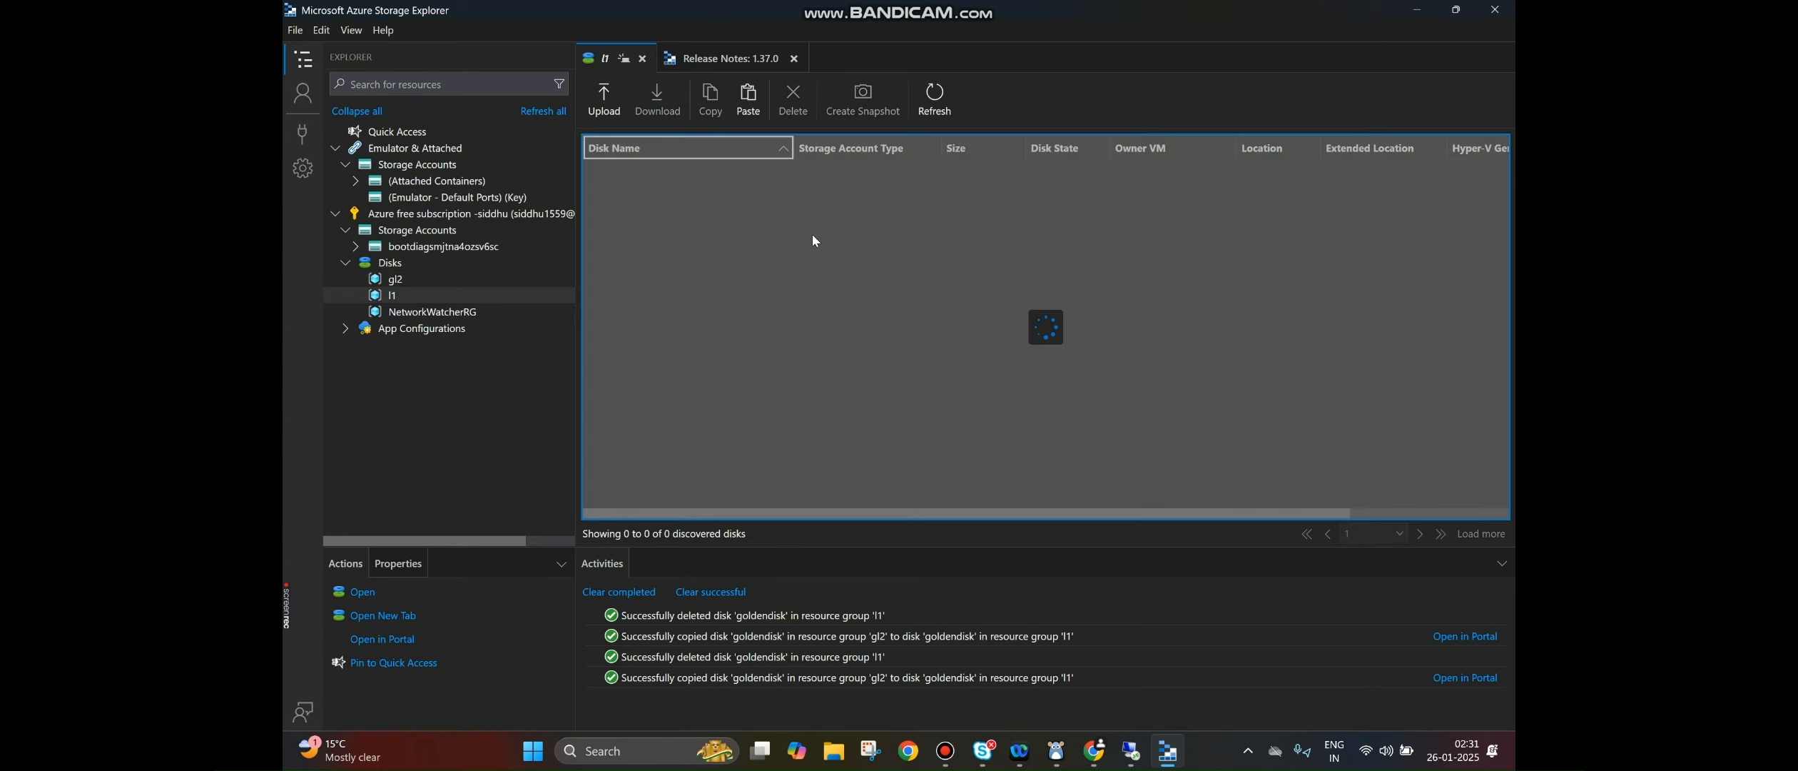
pyautogui.click(757, 102)
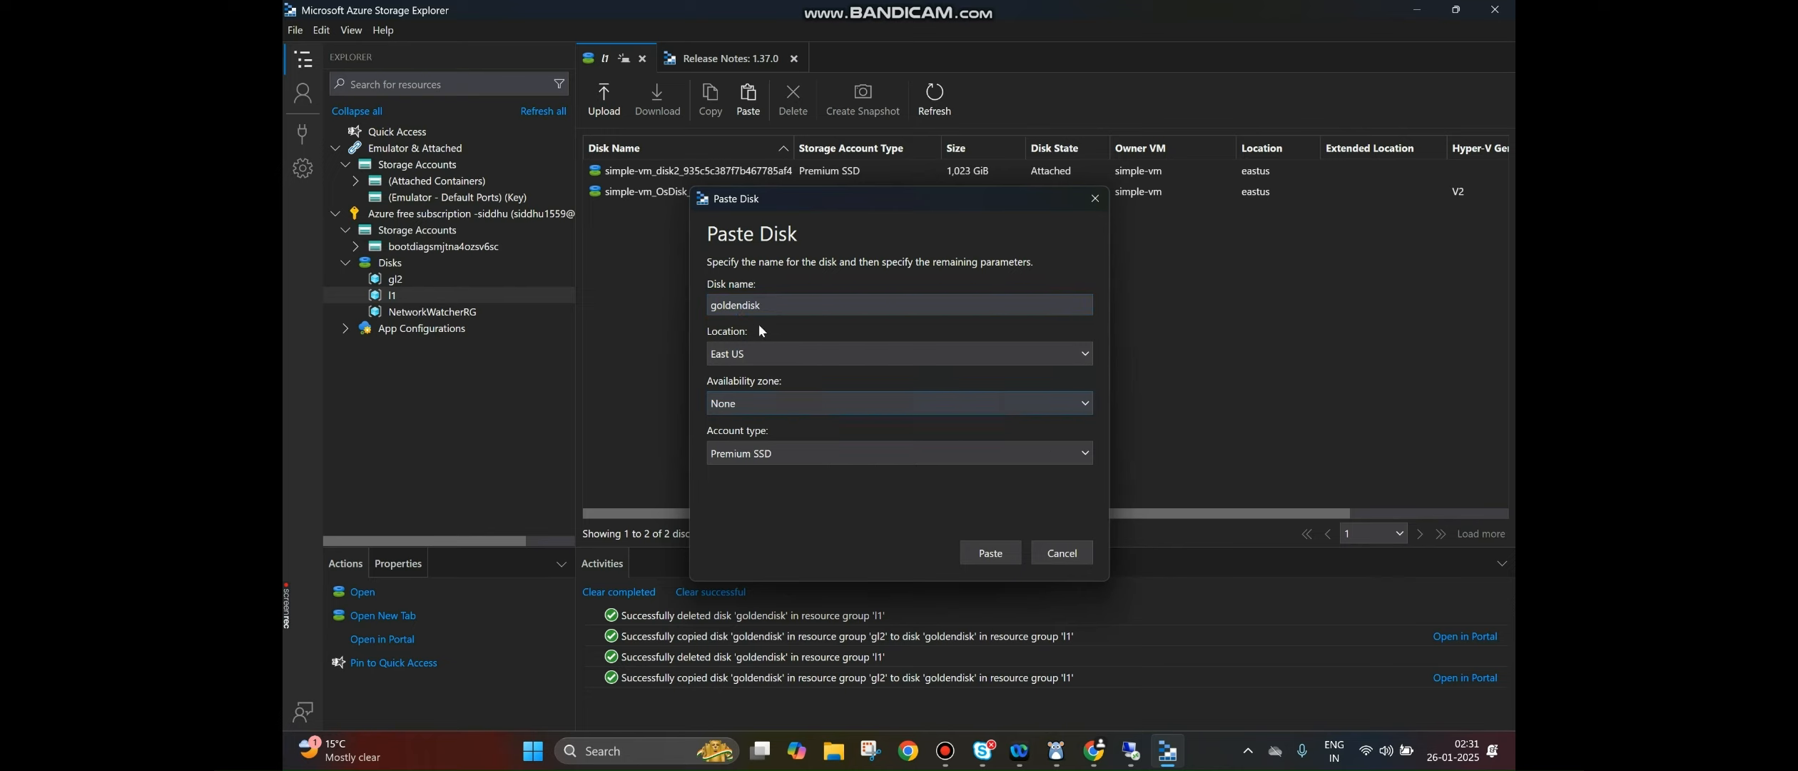
pyautogui.click(993, 561)
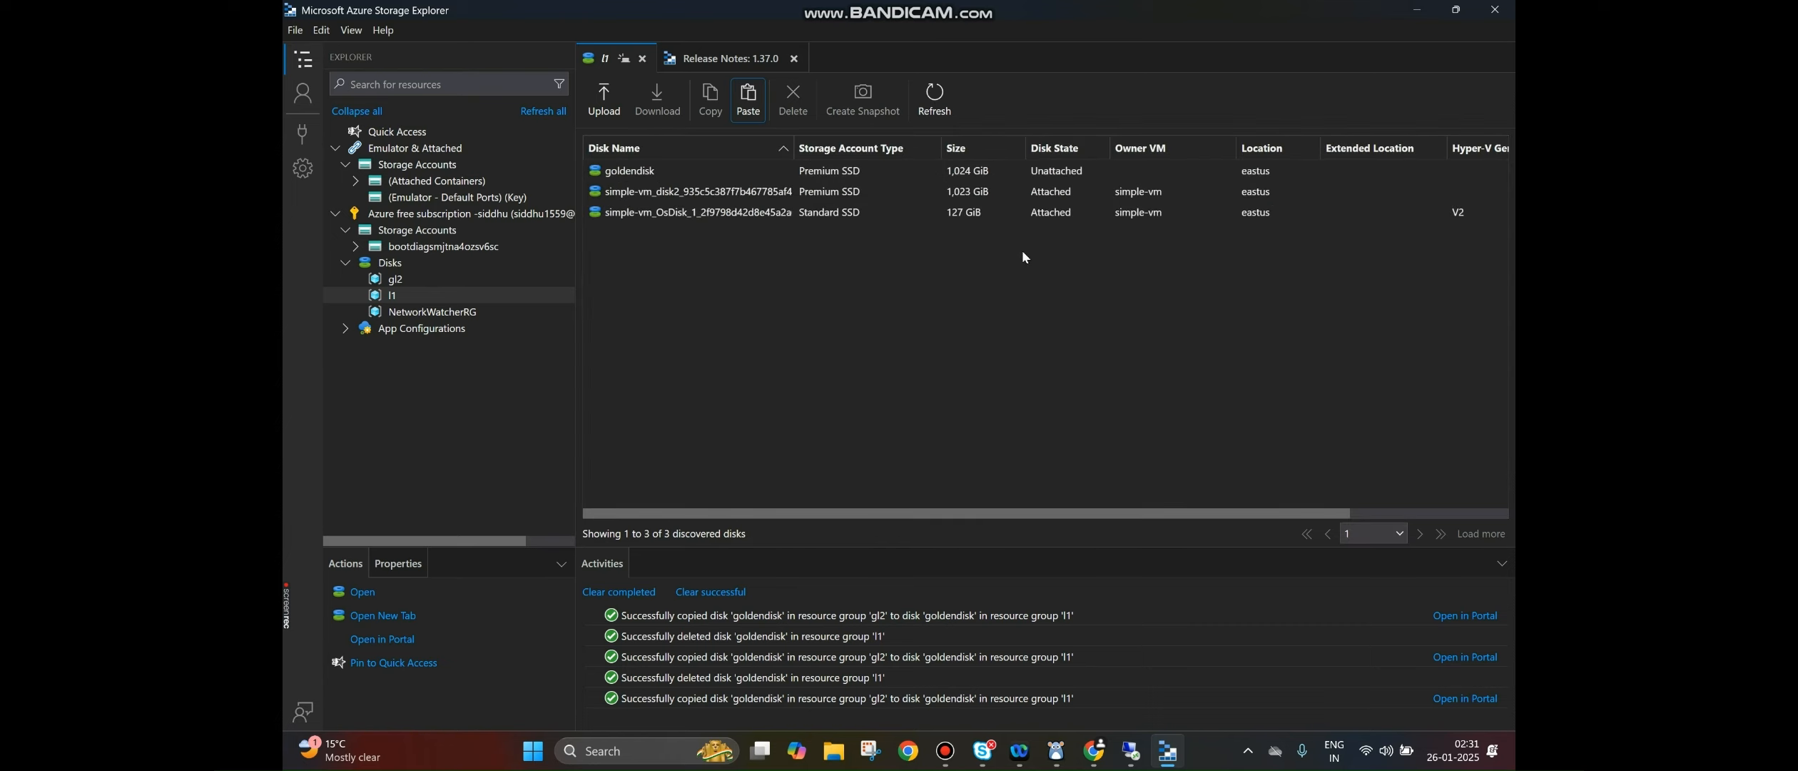
# - Refresh l1's disk list and compare goldendisk's location in gl2 and l1
pyautogui.click(935, 100)
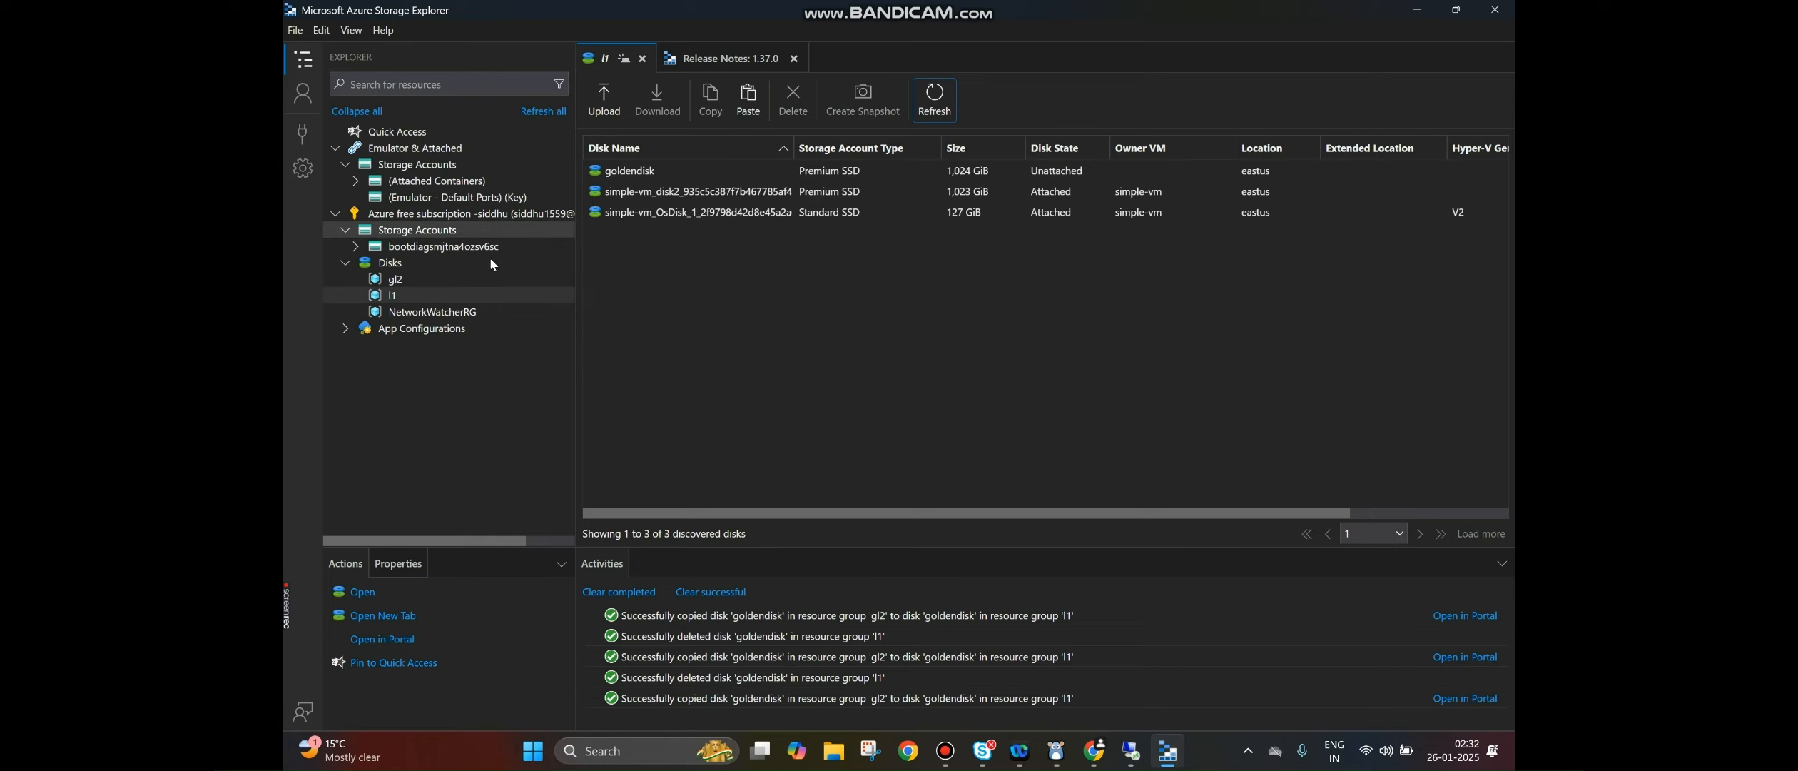
pyautogui.click(453, 277)
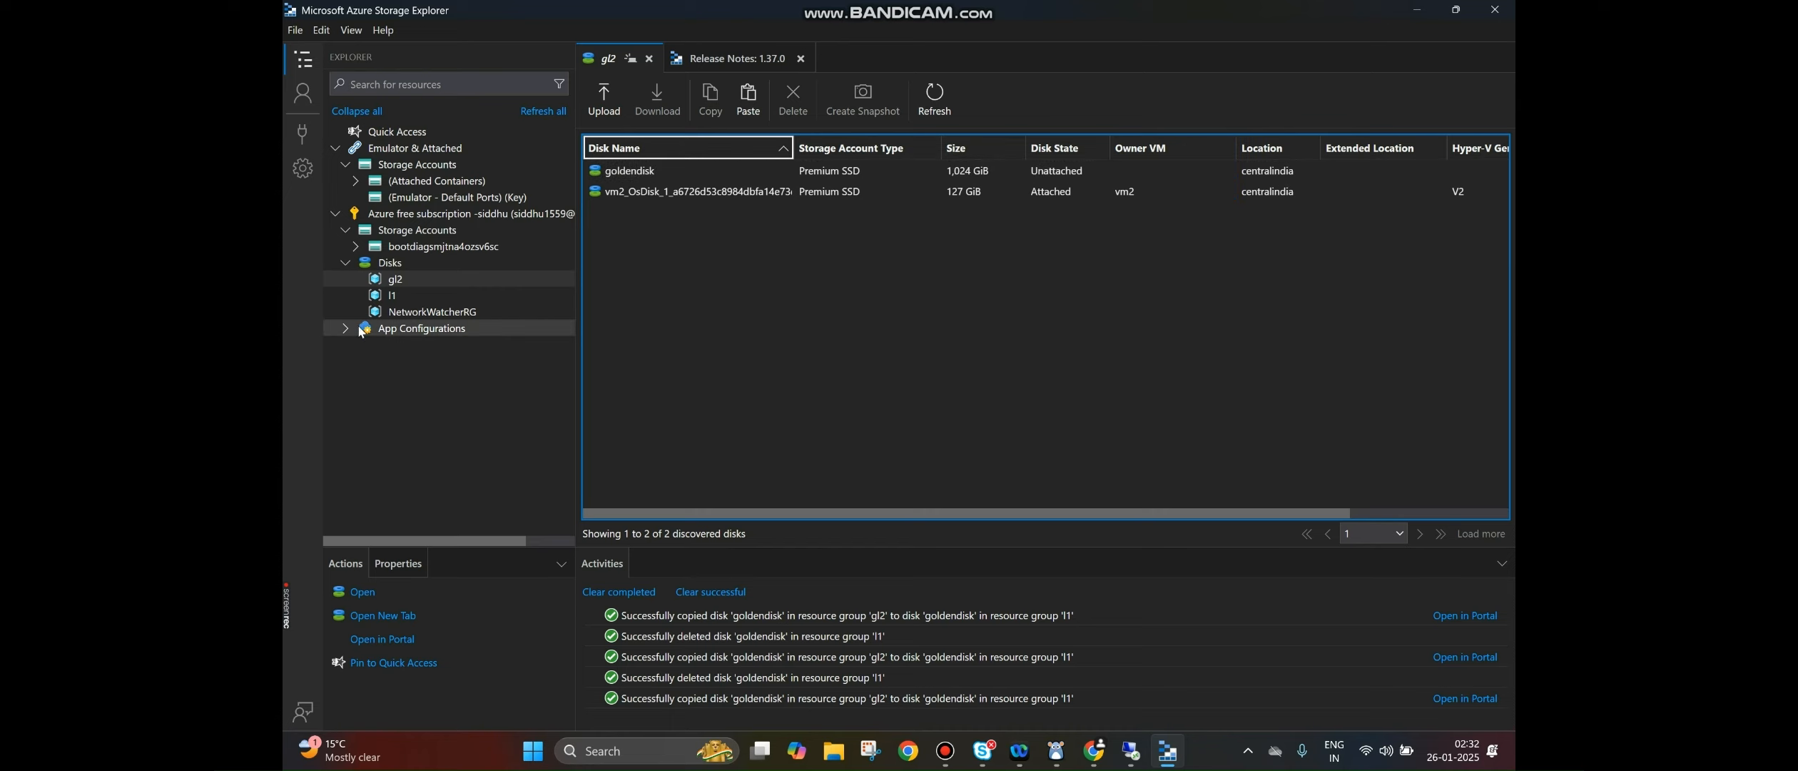
pyautogui.click(385, 294)
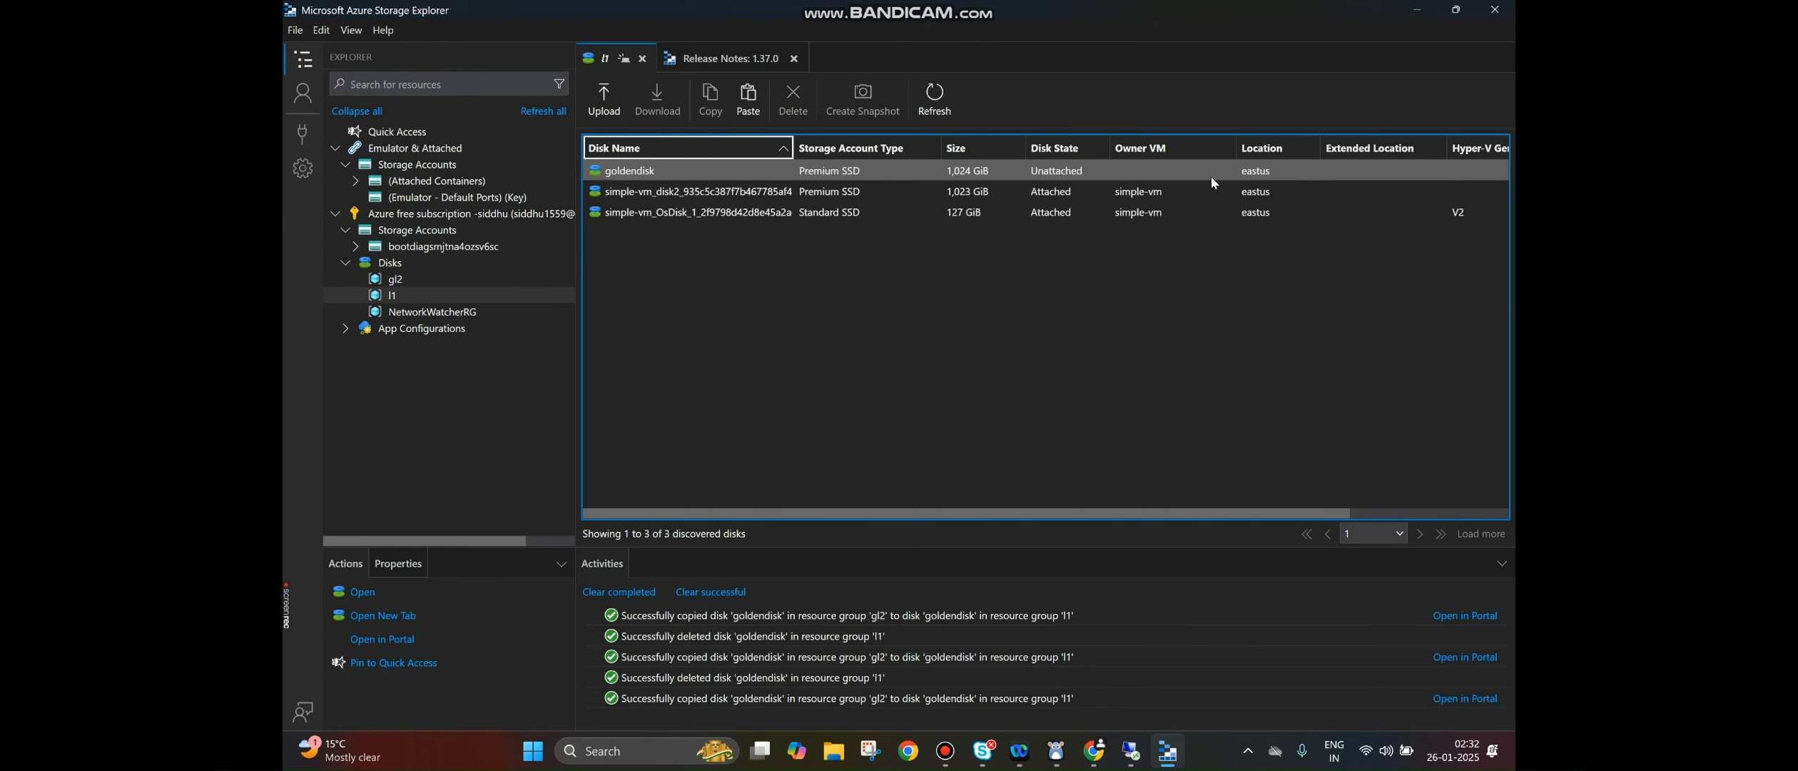
# - Return to the Azure portal, refresh resource group l1 in the other session and look through its resources for goldendisk
pyautogui.click(1415, 11)
pyautogui.click(386, 17)
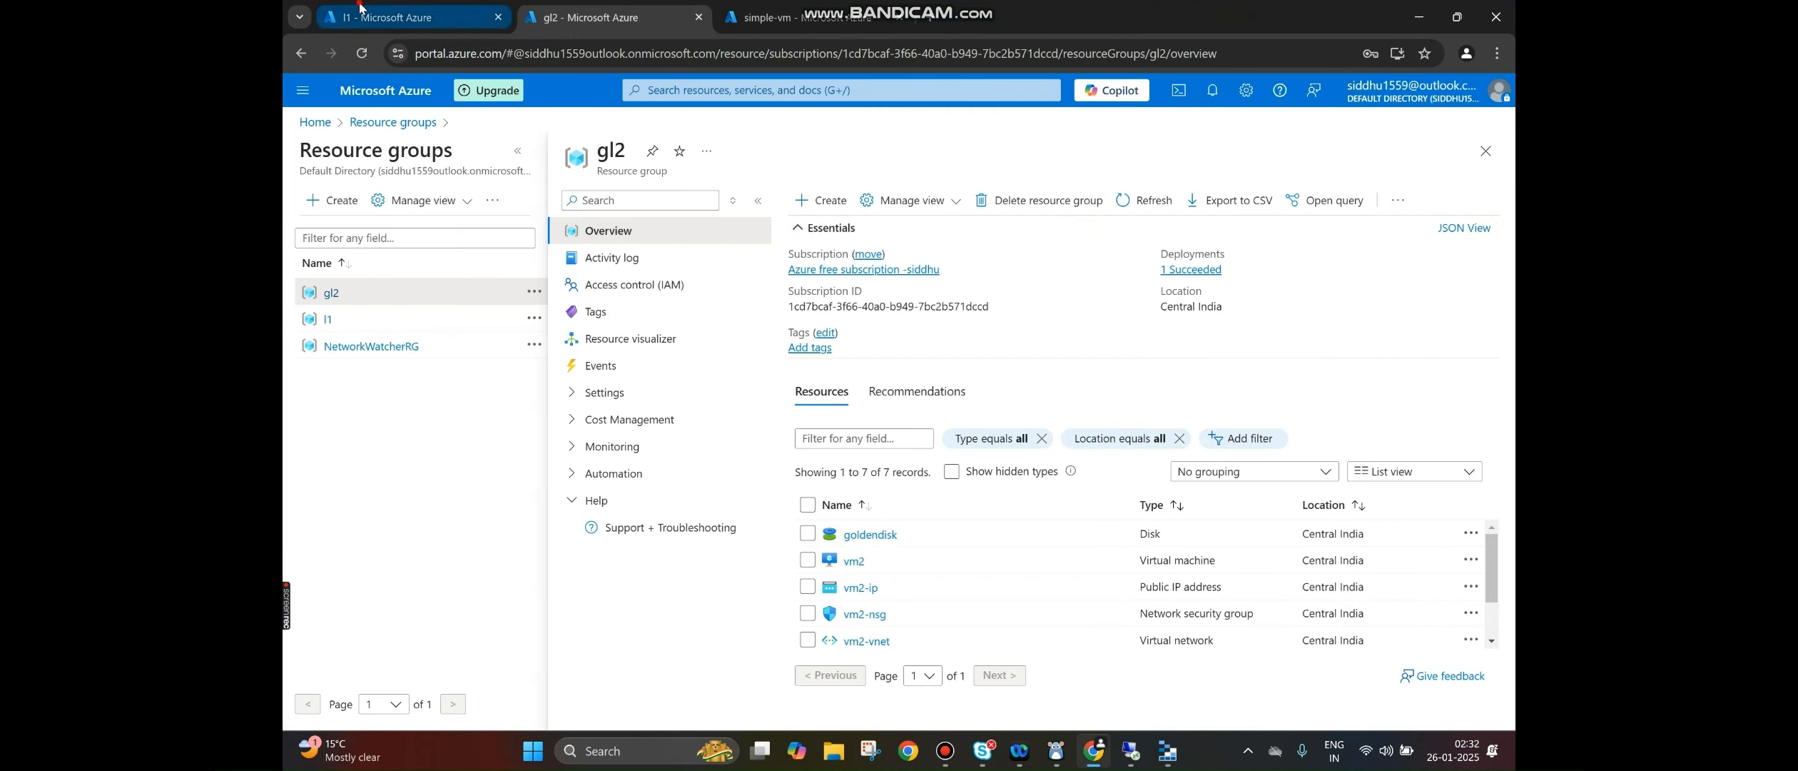
pyautogui.click(1149, 200)
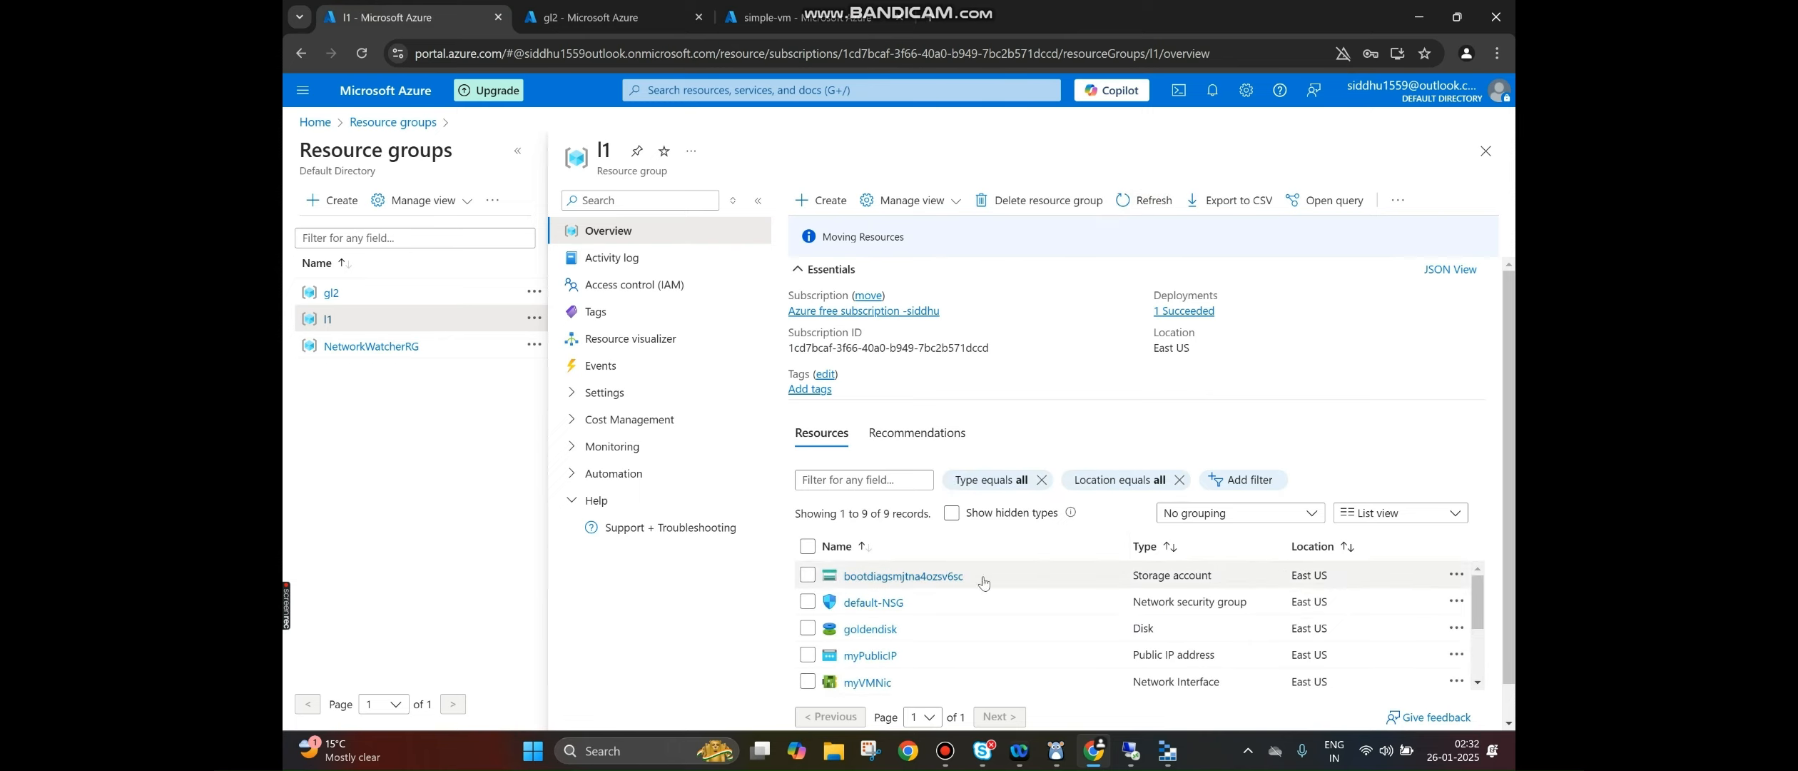
pyautogui.moveTo(1479, 606)
pyautogui.mouseDown()
pyautogui.moveTo(1497, 679)
pyautogui.moveTo(1498, 601)
pyautogui.mouseUp()
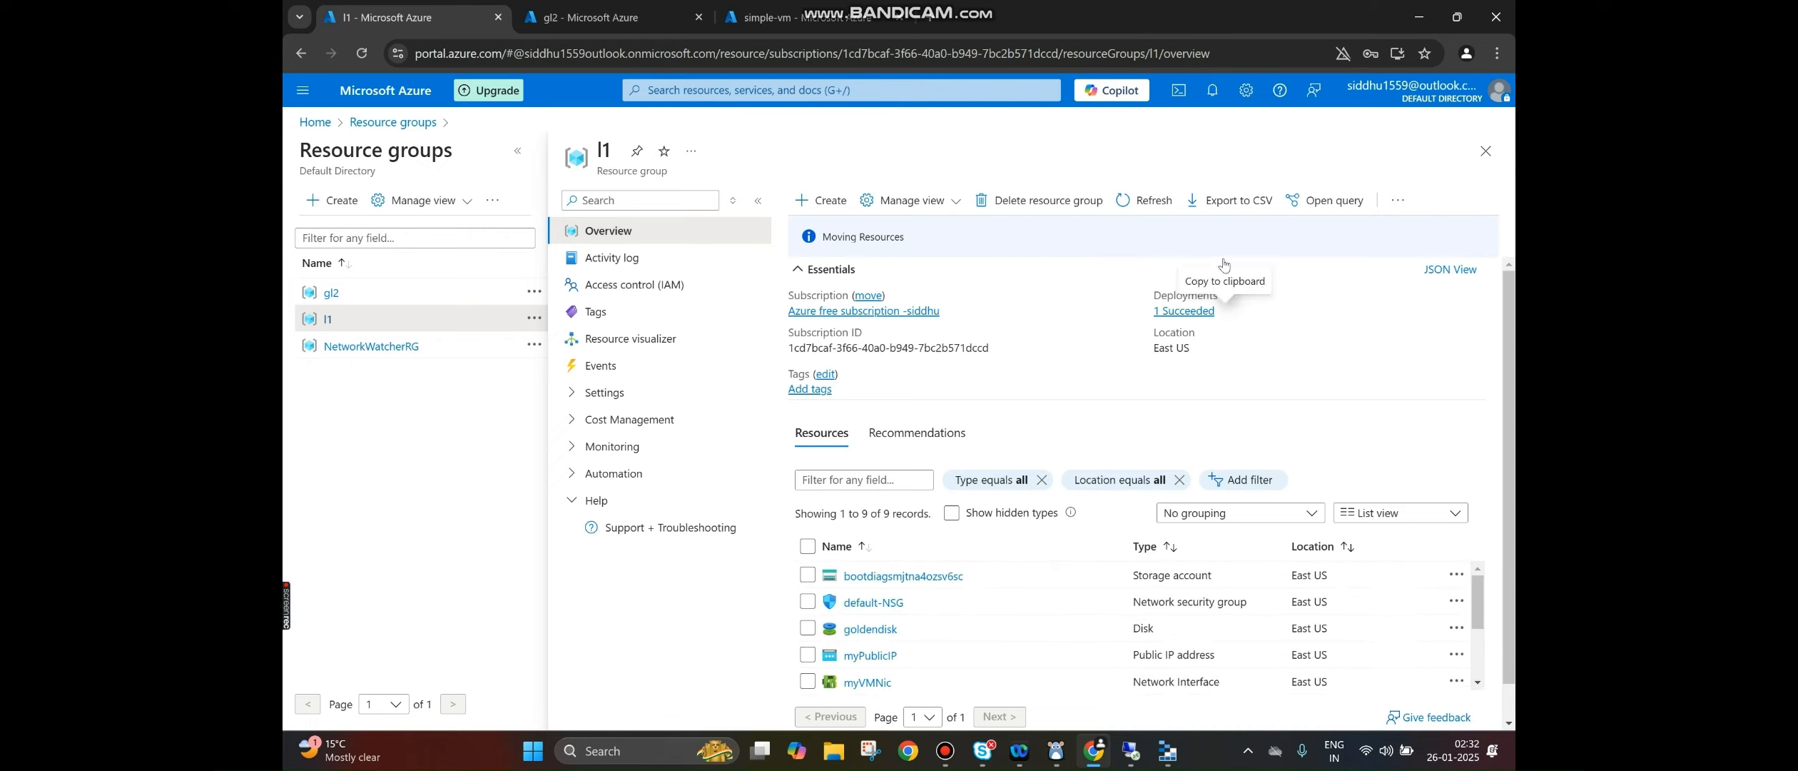
pyautogui.click(1153, 206)
pyautogui.moveTo(1477, 605)
pyautogui.mouseDown()
pyautogui.moveTo(1479, 655)
pyautogui.moveTo(1487, 591)
pyautogui.mouseUp()
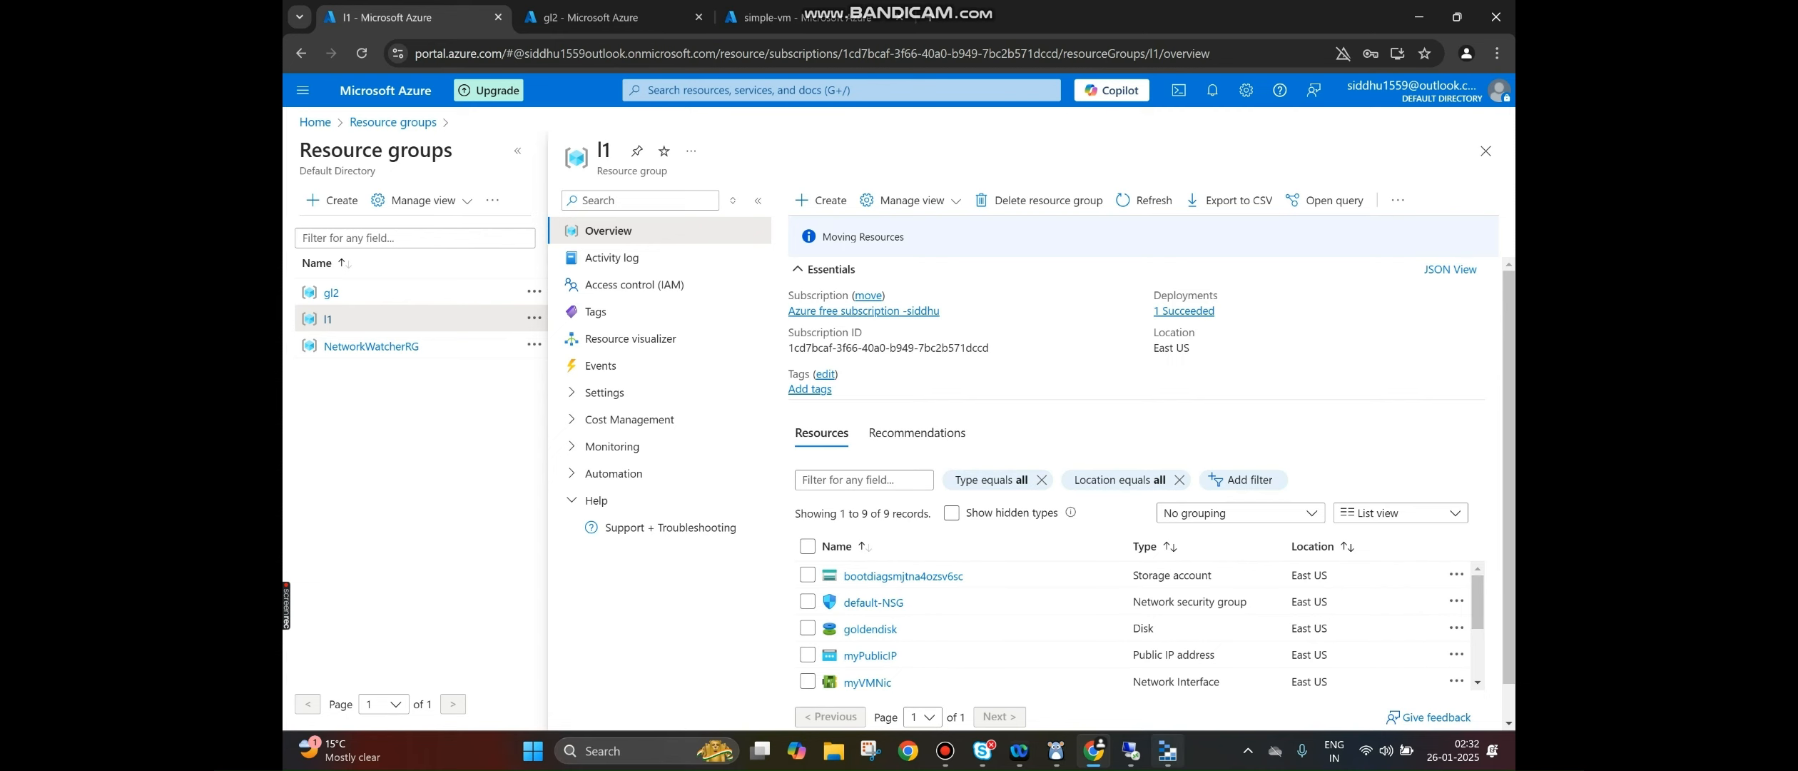
# - Switch to Azure Storage Explorer, refresh l1's disk list once more and return to the Azure portal
pyautogui.click(1168, 751)
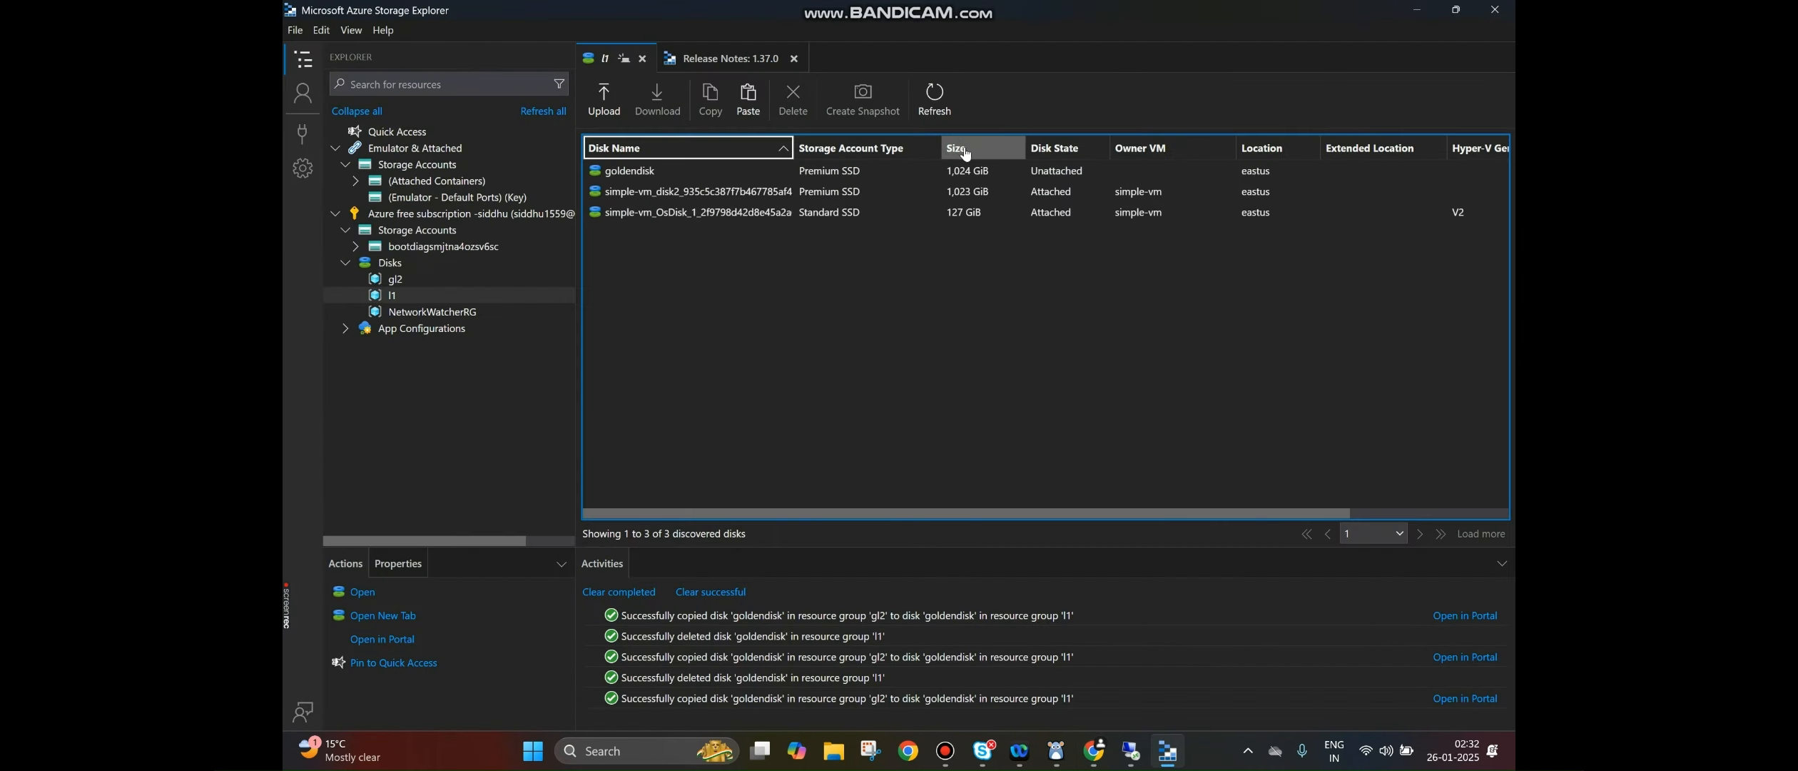
pyautogui.click(944, 102)
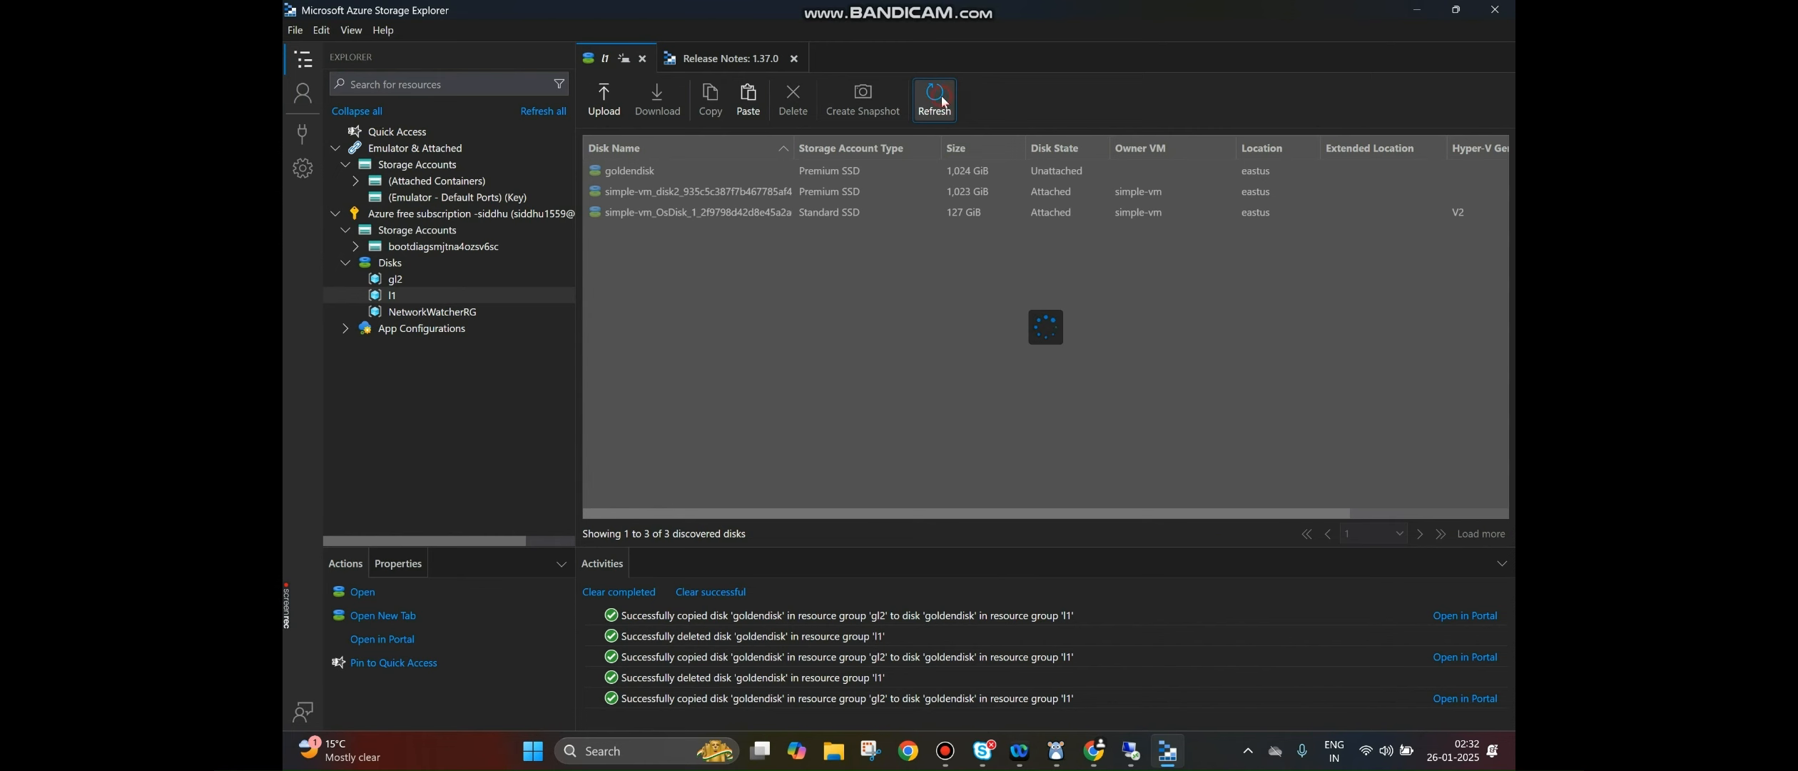
pyautogui.hotkey('alt', 'Tab')
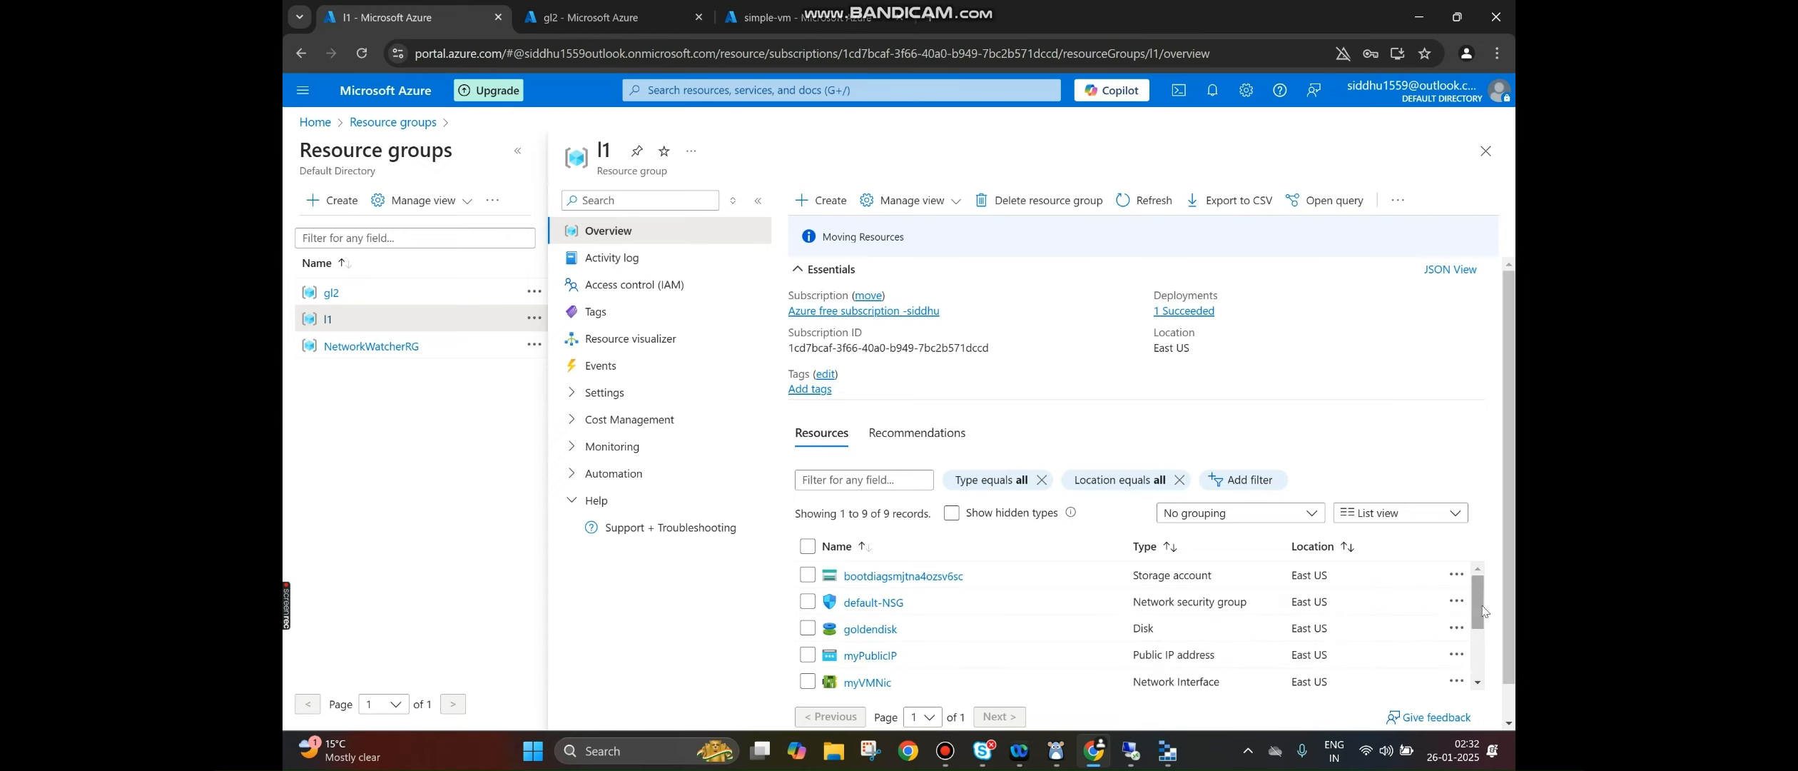
# - Attach the existing disk goldendisk to simple-vm as a data disk on LUN 1 and apply the change
pyautogui.scroll(-1, 1484, 612)
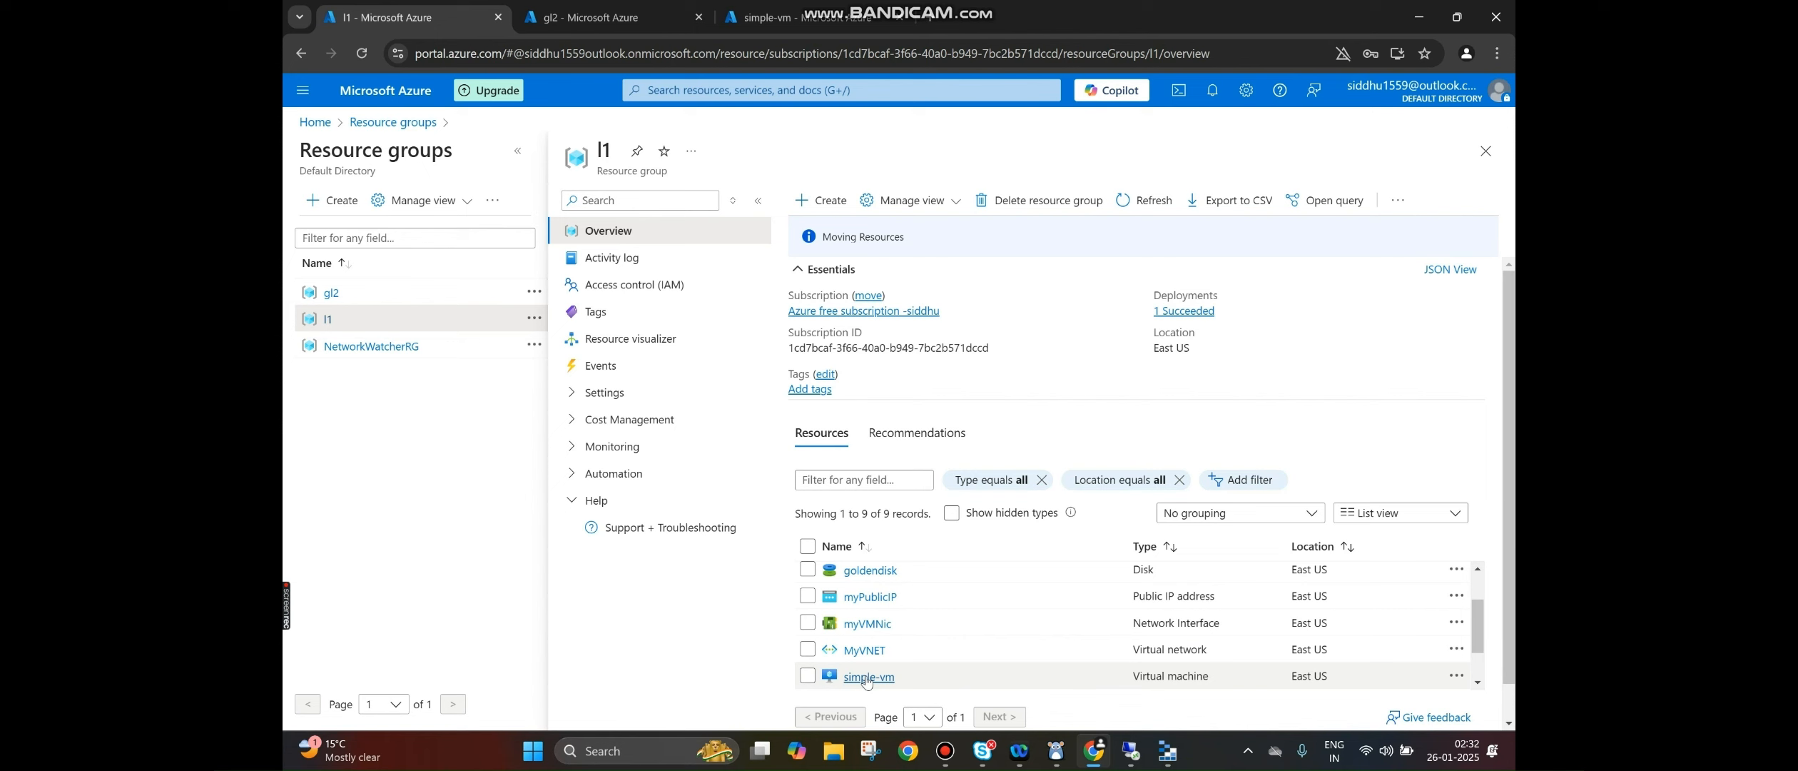
pyautogui.click(867, 677)
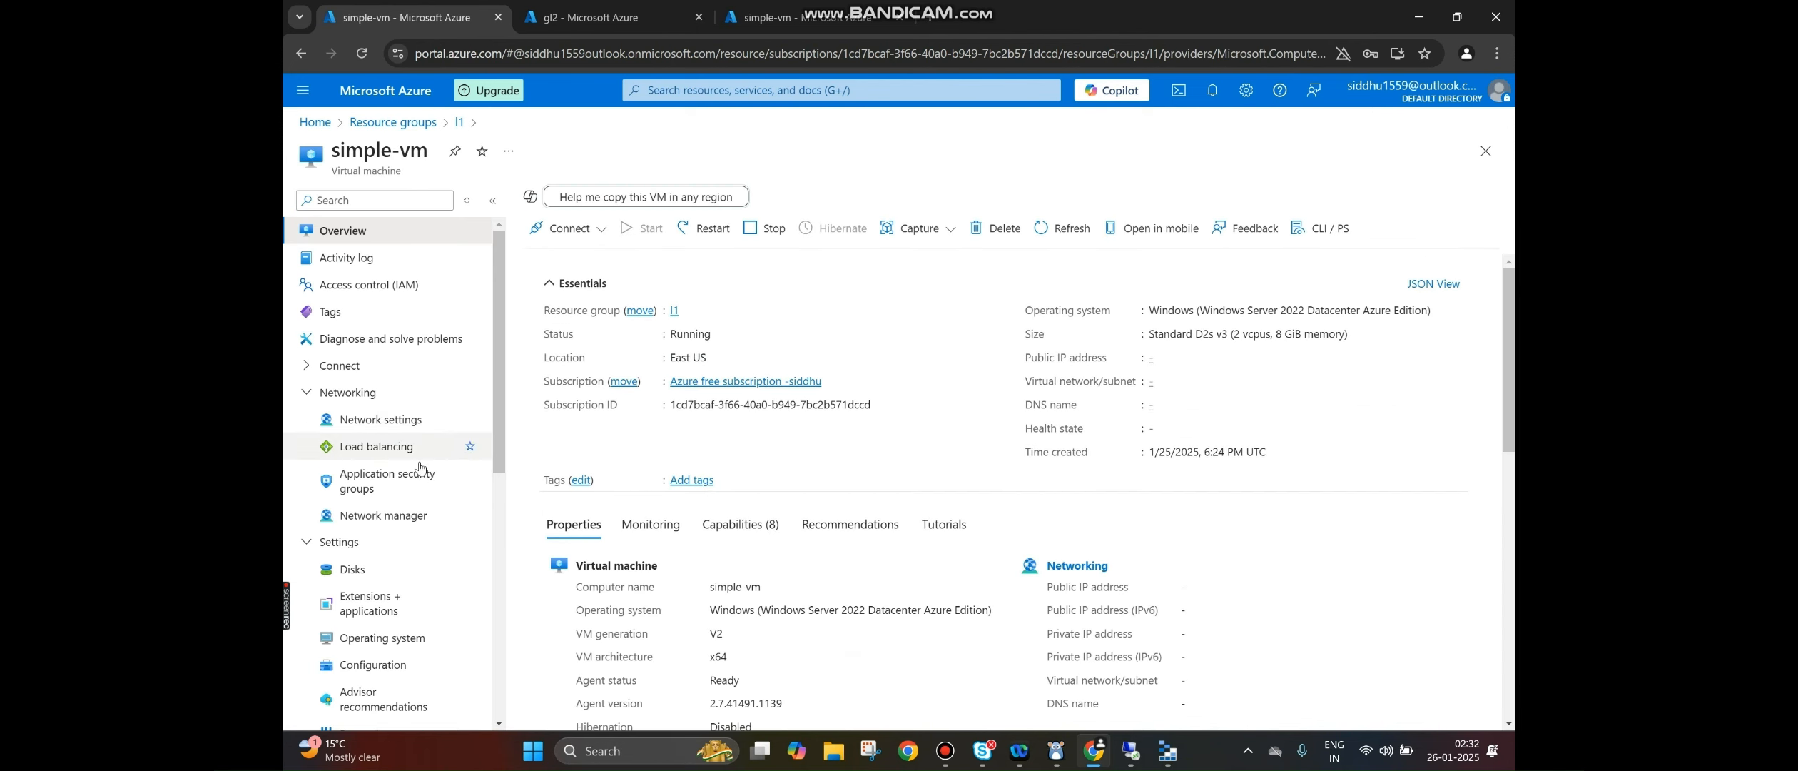
pyautogui.click(392, 572)
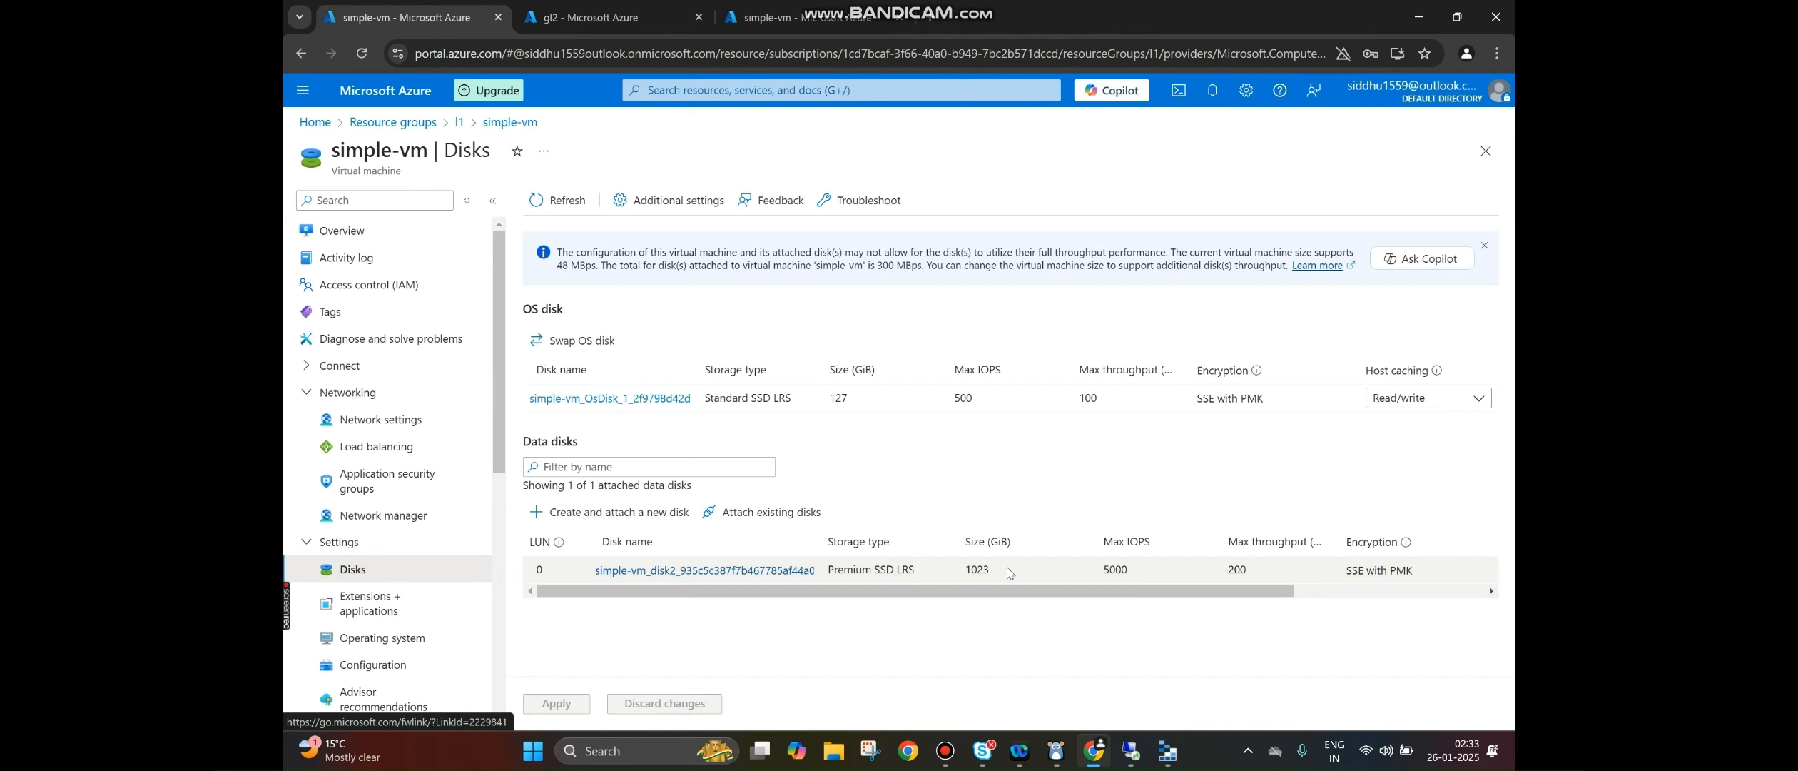
pyautogui.click(767, 510)
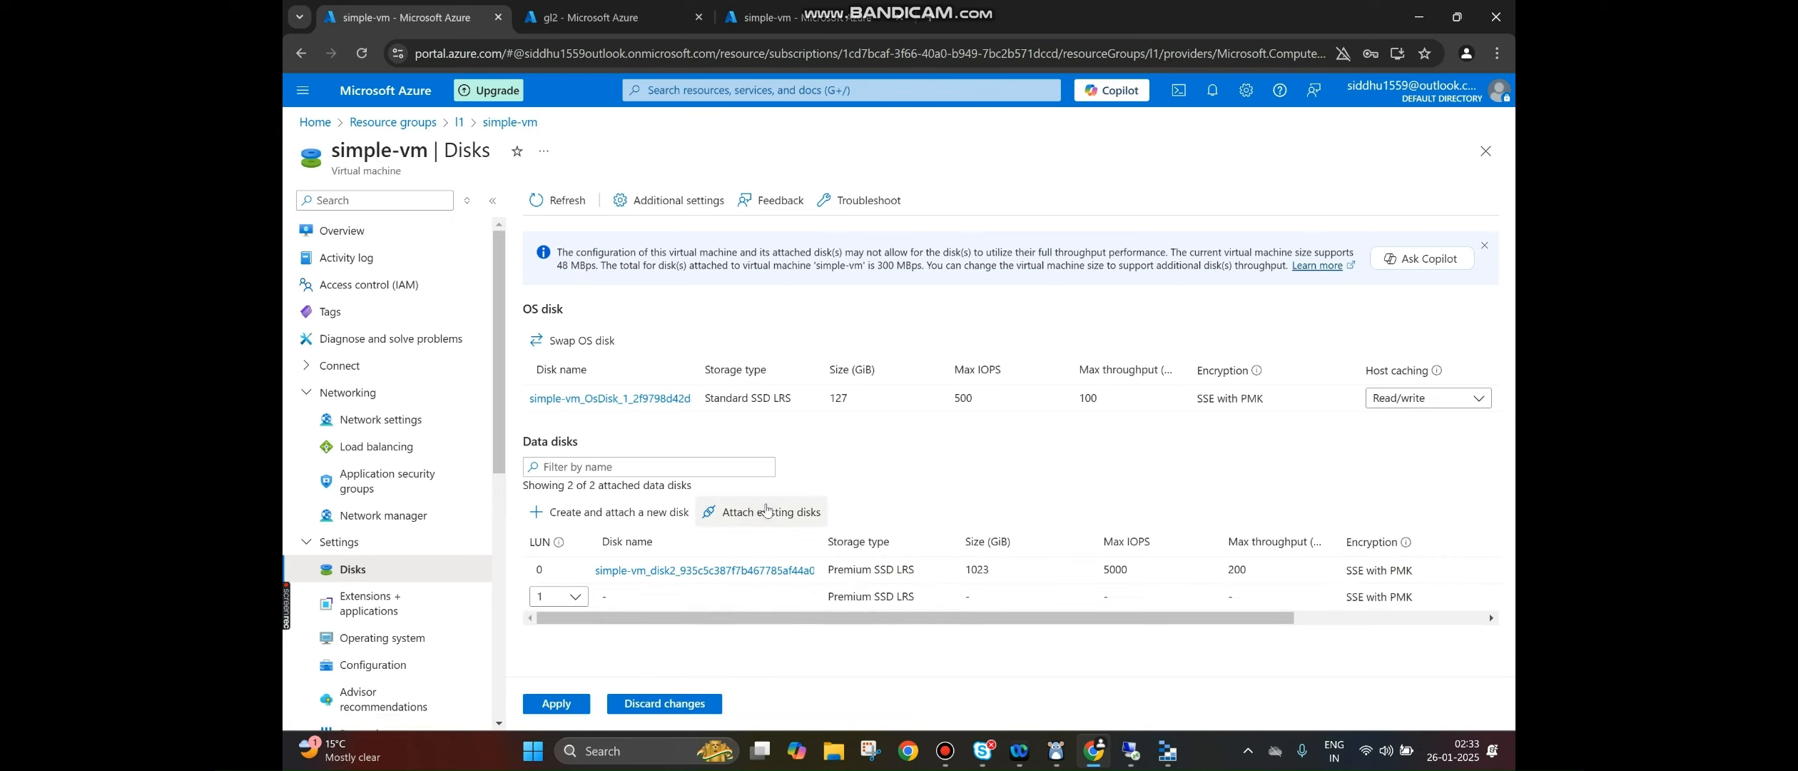
pyautogui.click(797, 596)
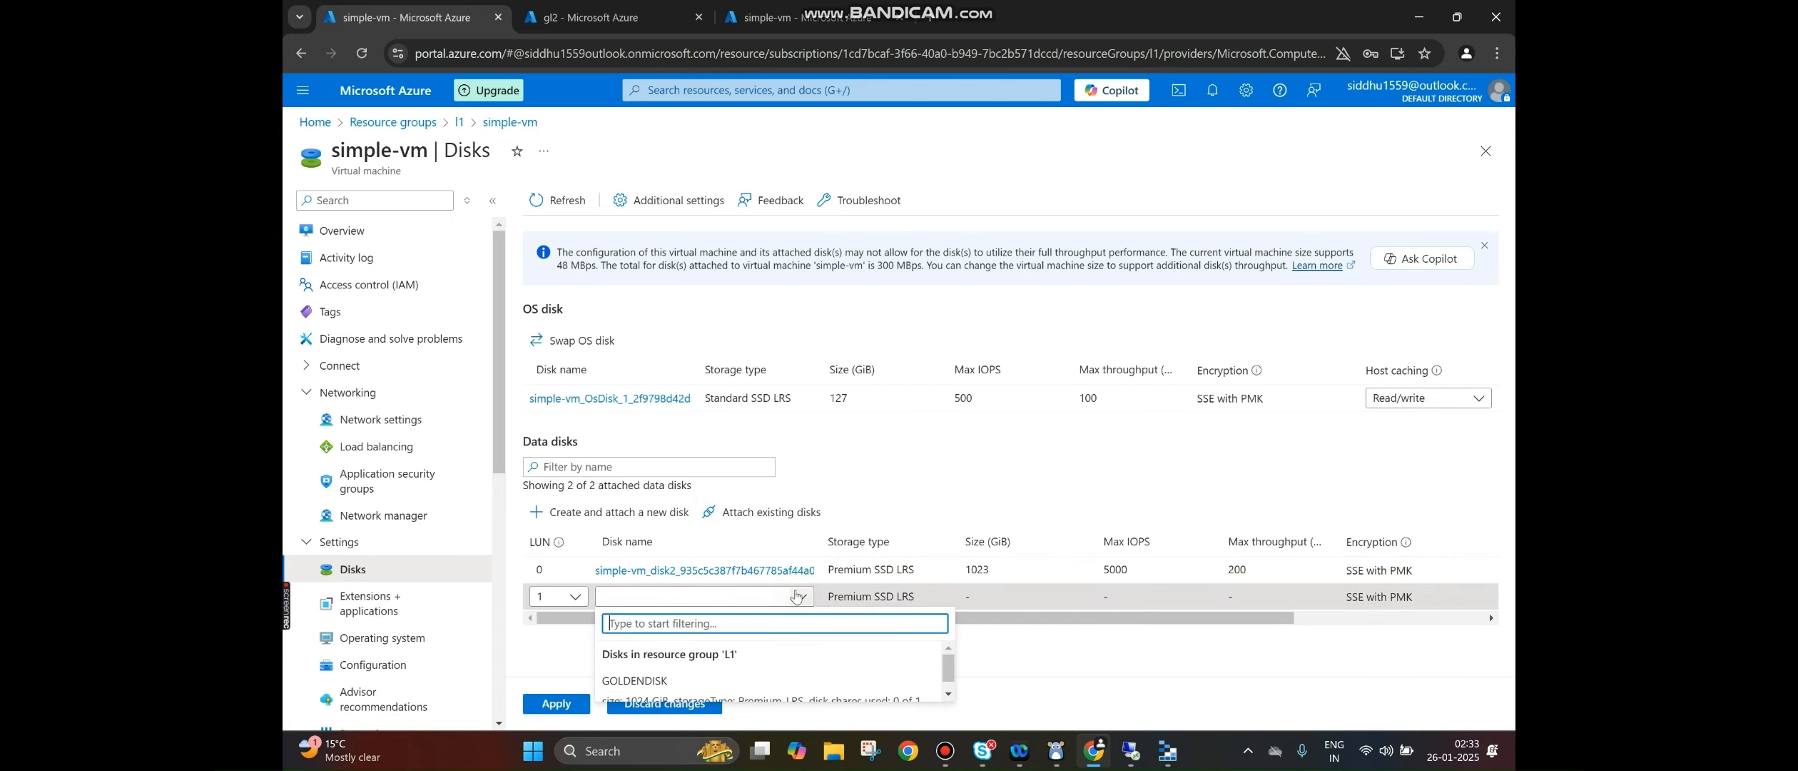
pyautogui.click(667, 680)
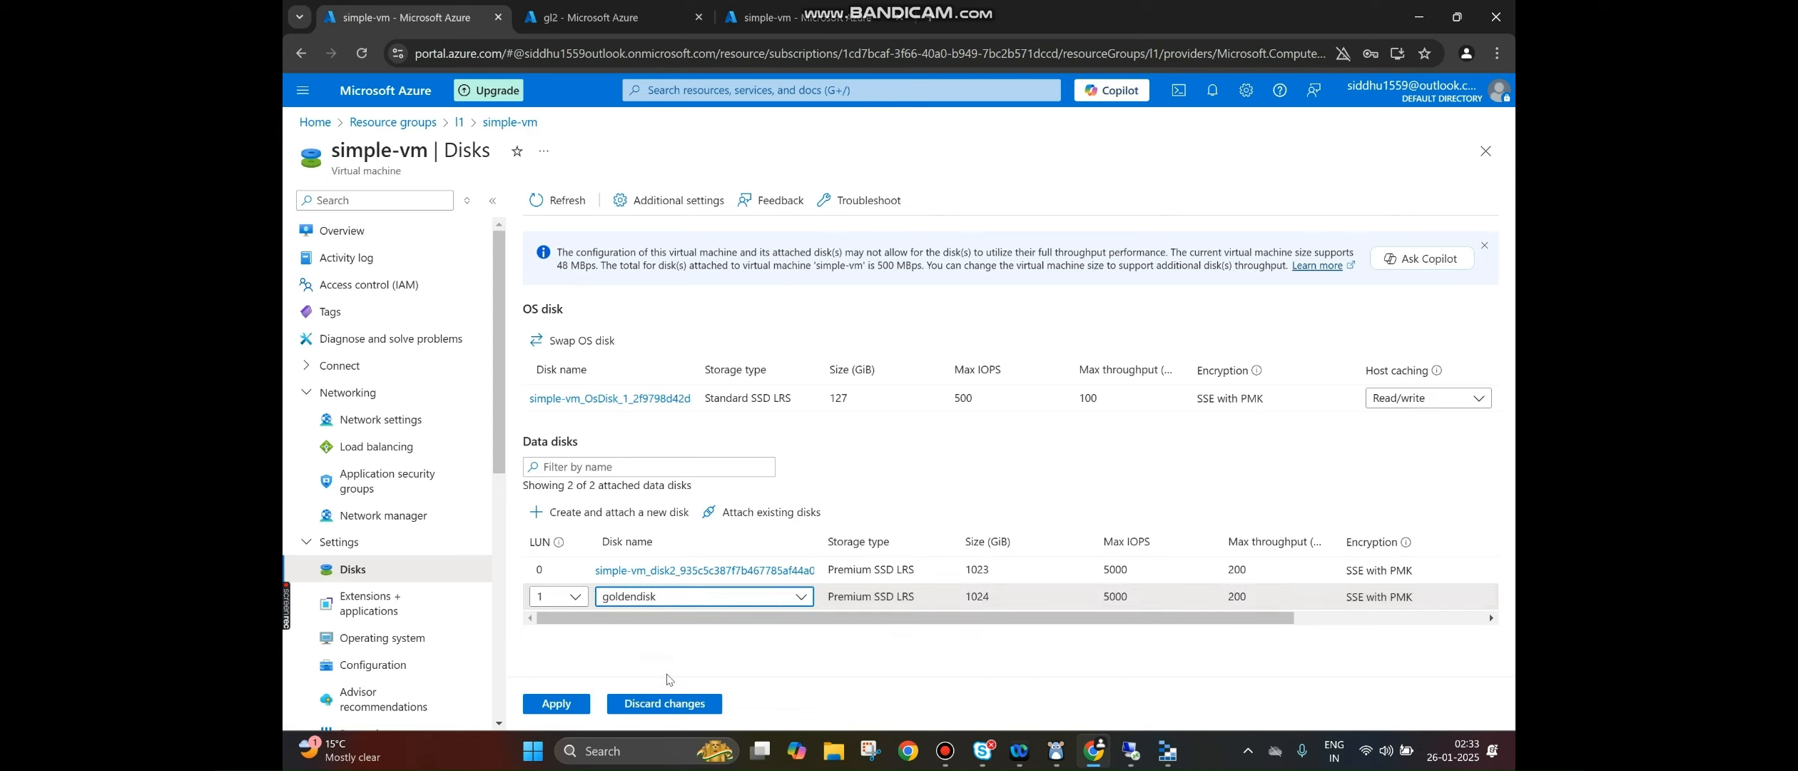
pyautogui.click(556, 701)
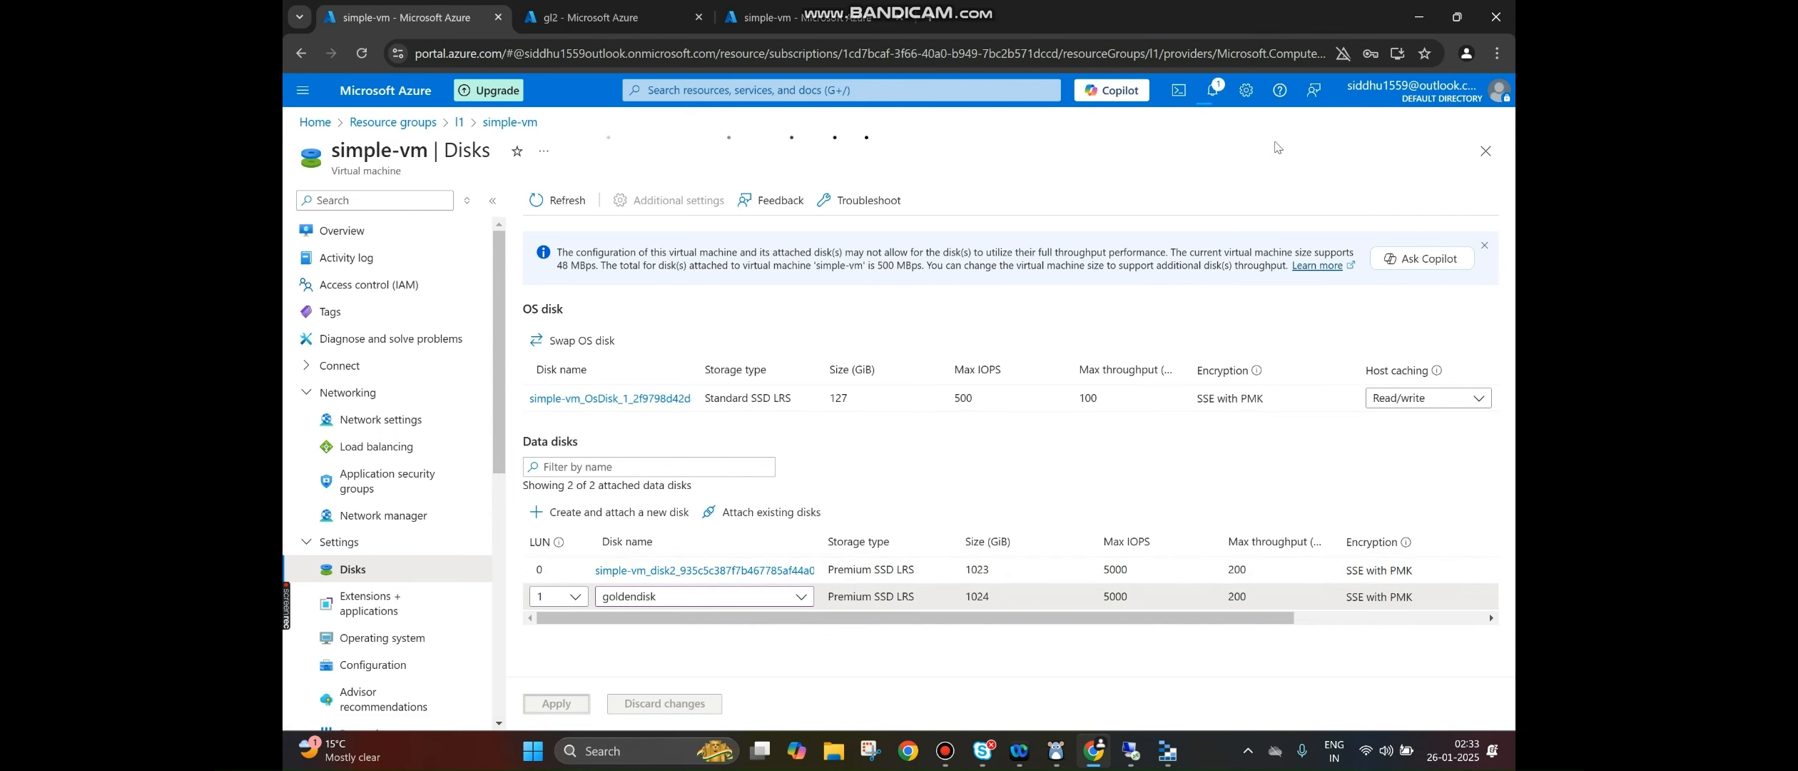
# - Check the portal notifications, switch to simple-vm's remote desktop, view its drives in File Explorer and return to the portal
pyautogui.click(1213, 90)
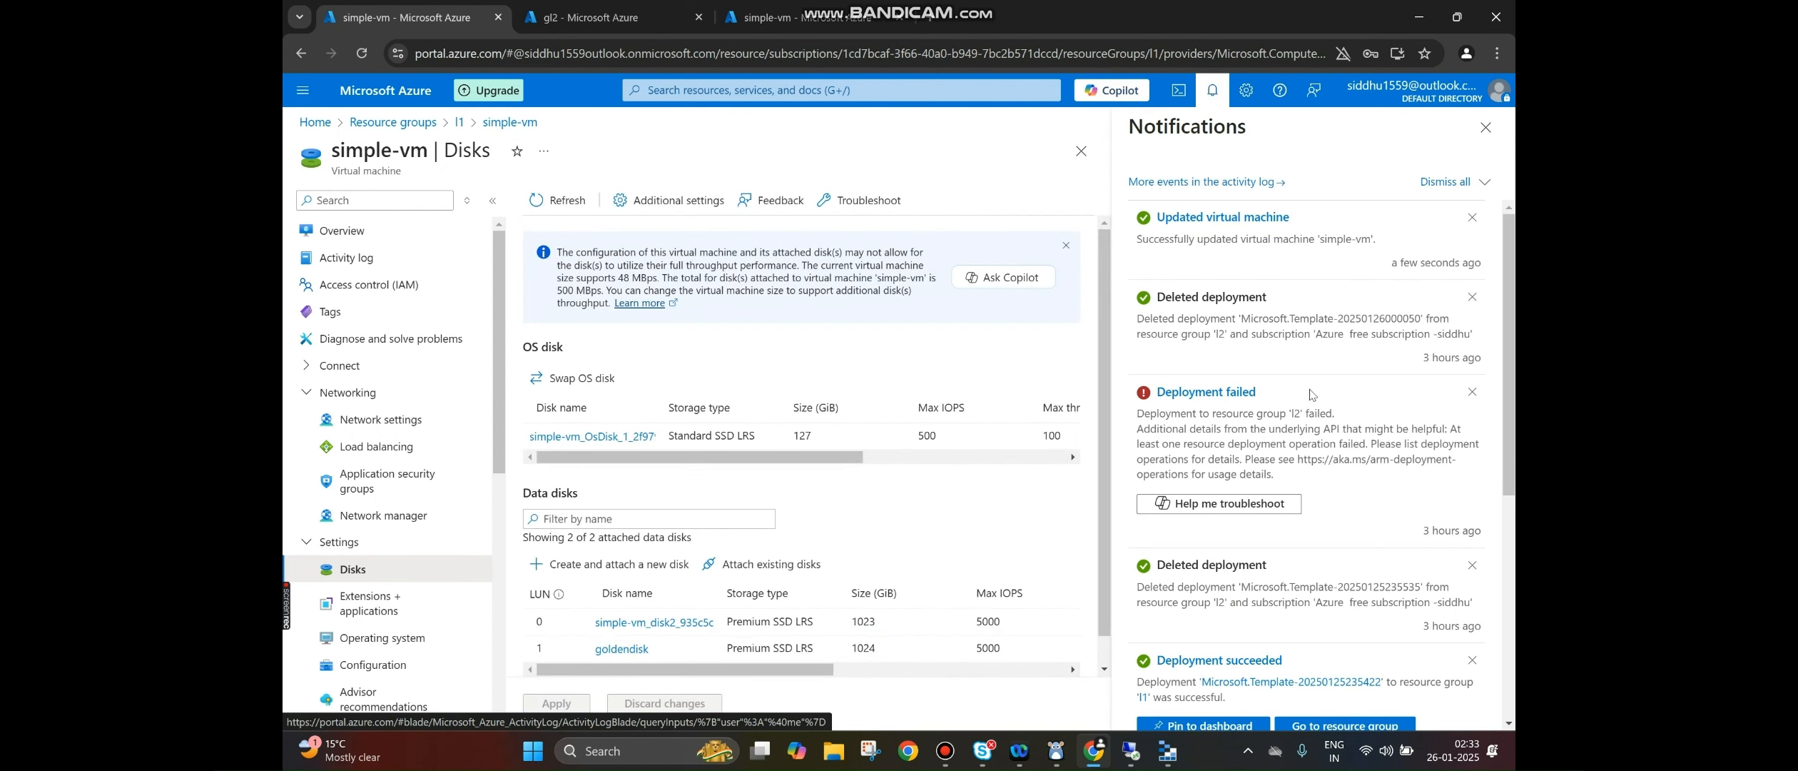
pyautogui.moveTo(1131, 749)
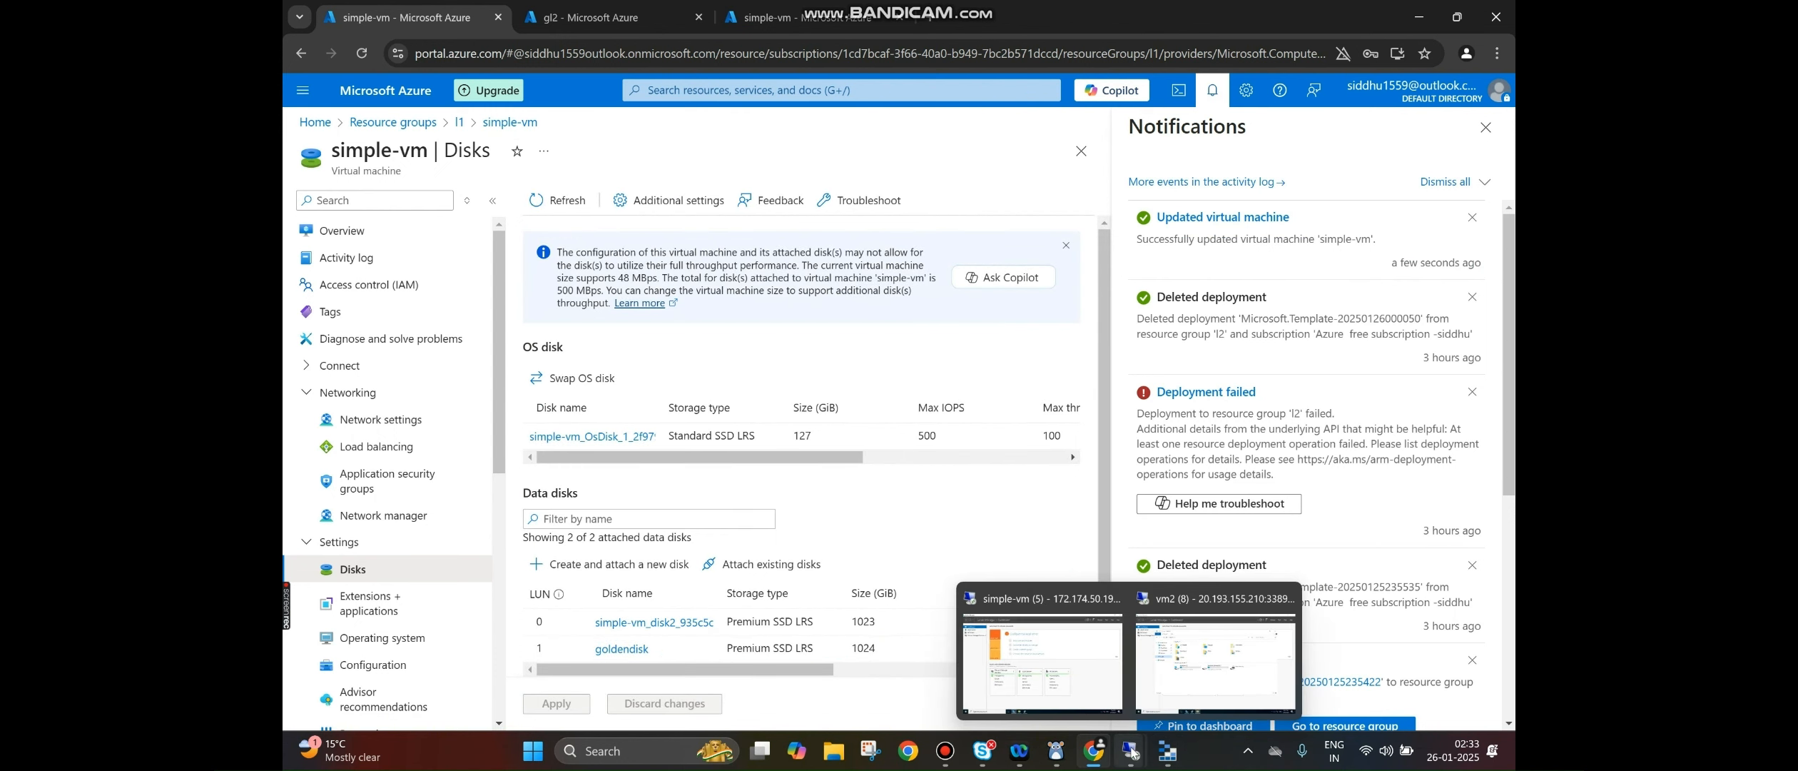
pyautogui.click(1065, 654)
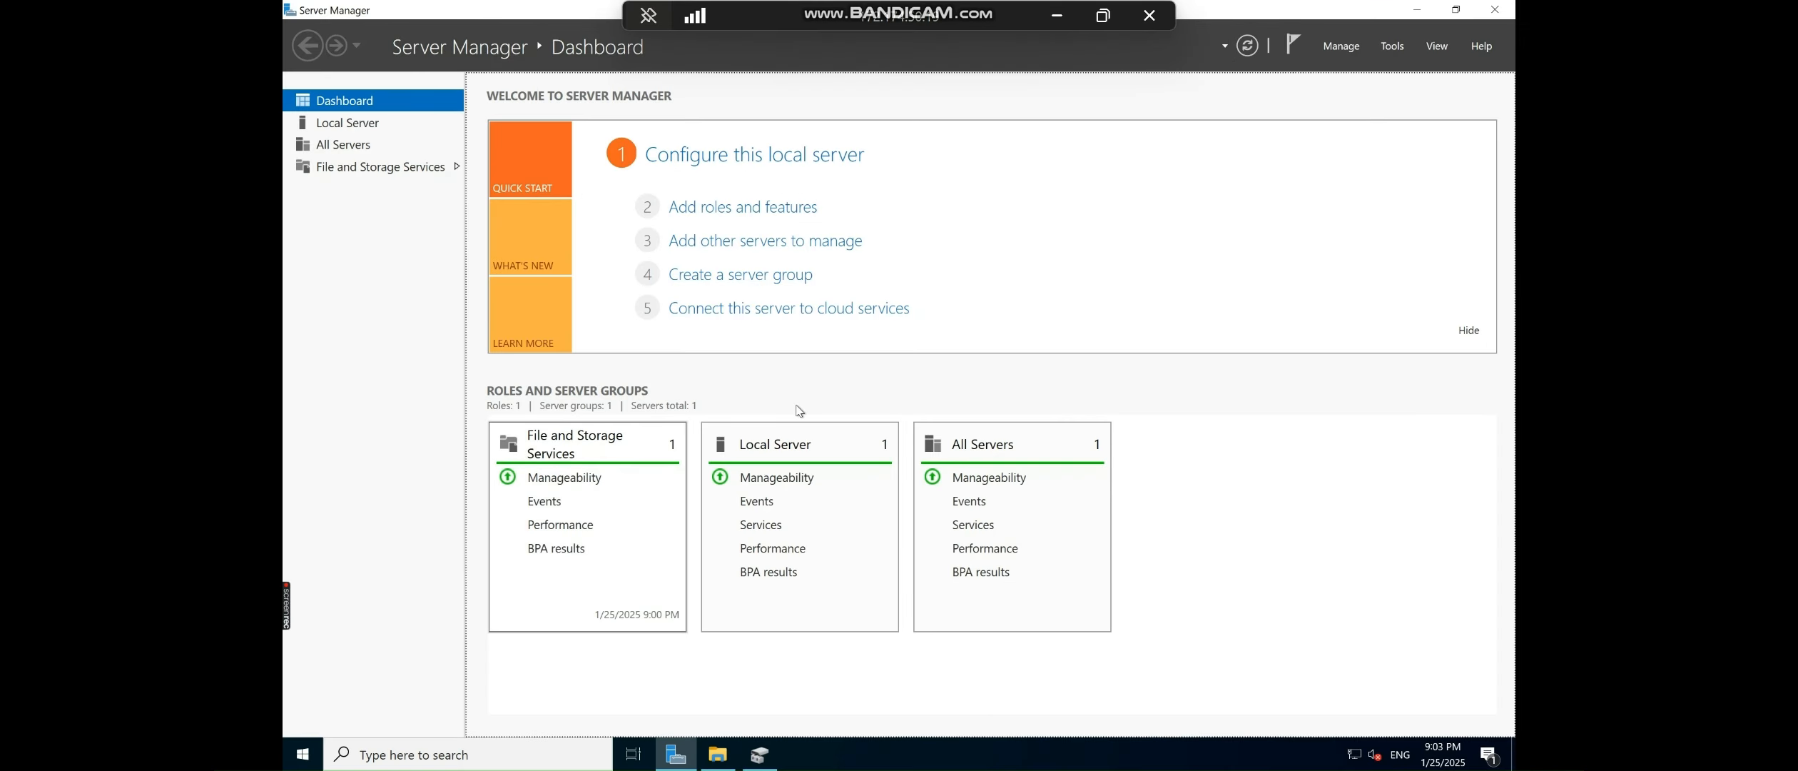
pyautogui.click(717, 753)
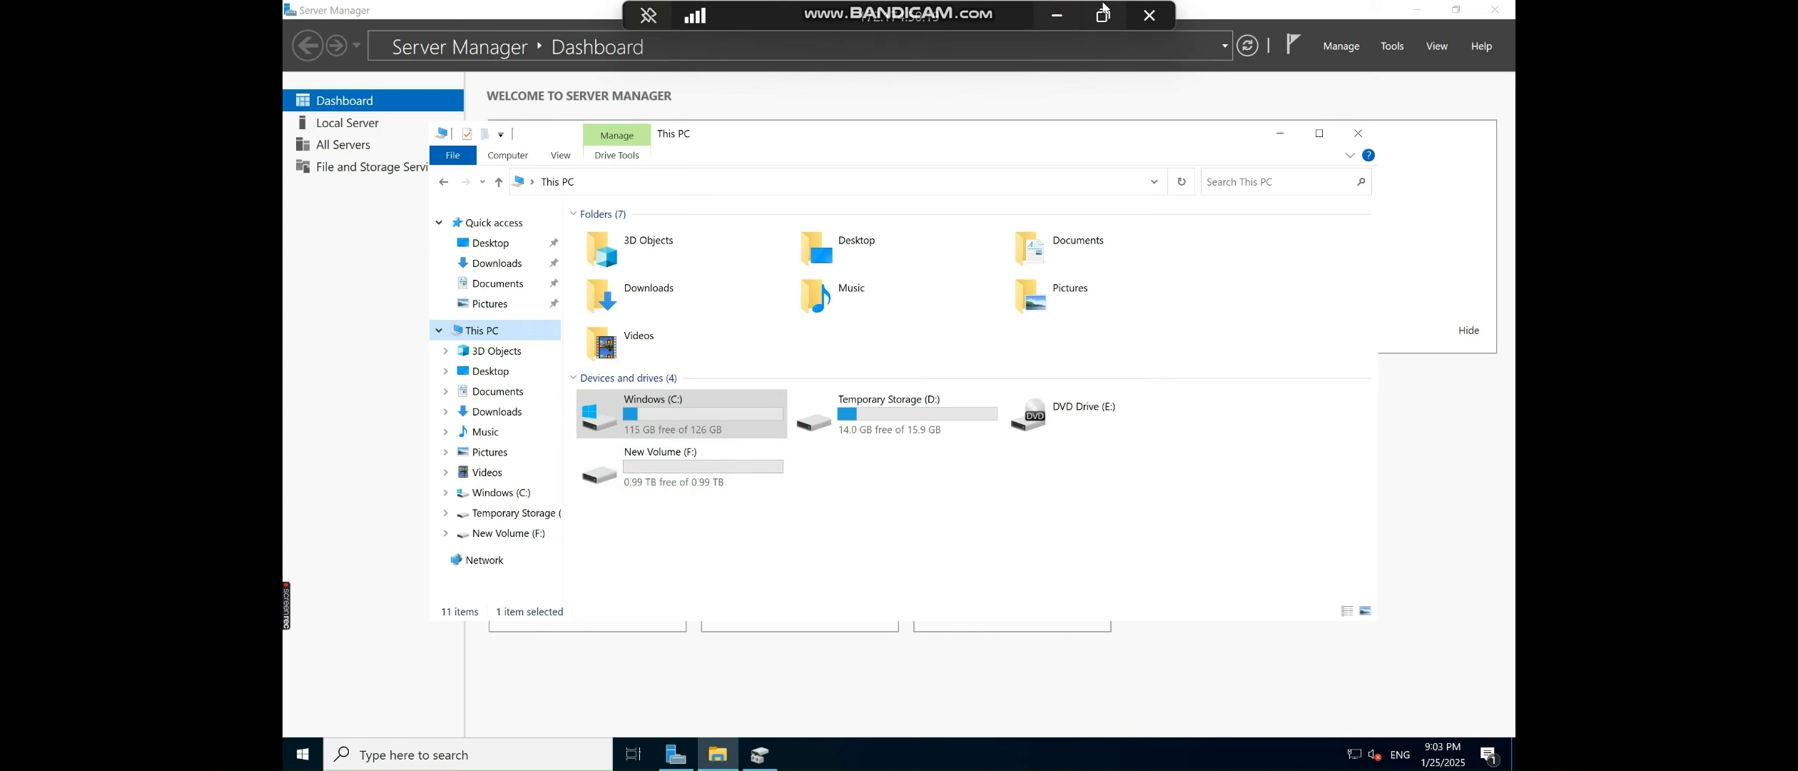
pyautogui.click(1062, 24)
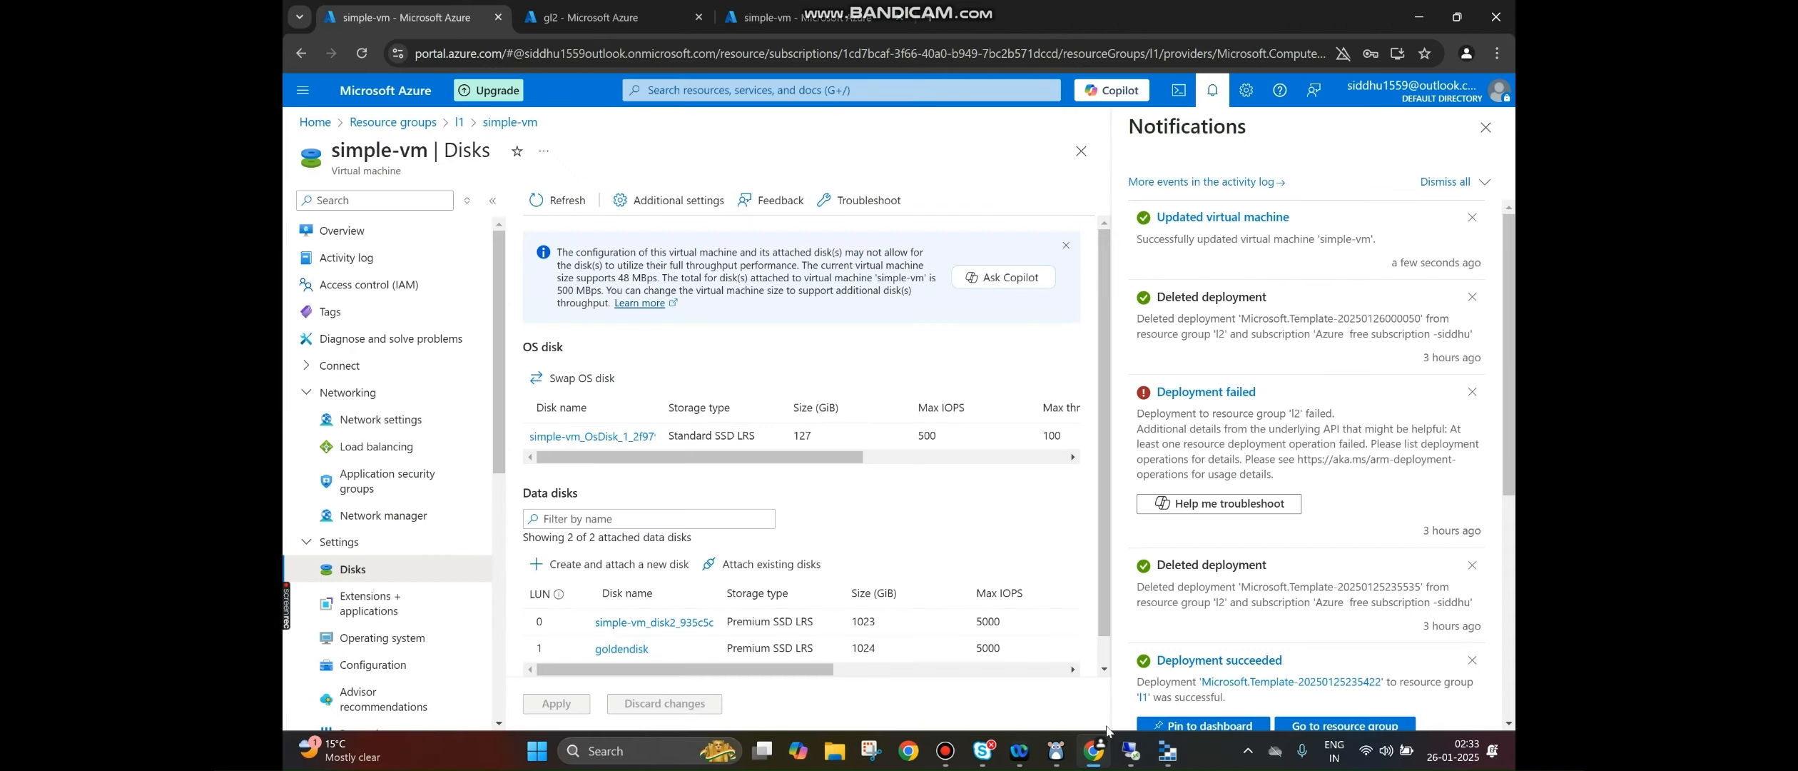
# - Switch to vm2's remote desktop to check the drives listed in File Explorer, and return to the portal
pyautogui.moveTo(1131, 752)
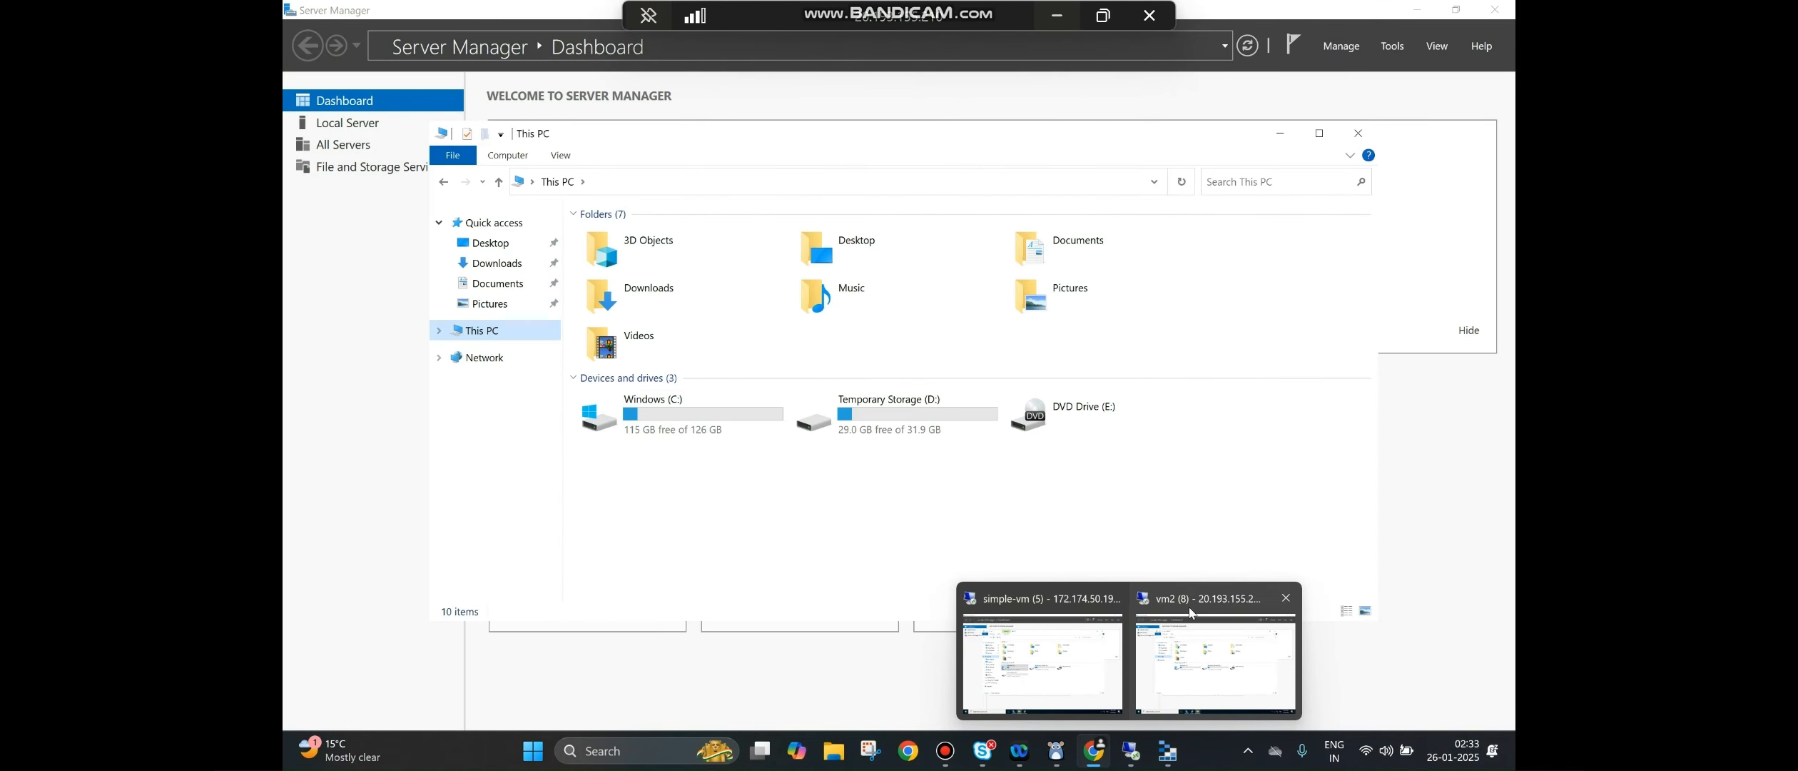
pyautogui.click(1195, 669)
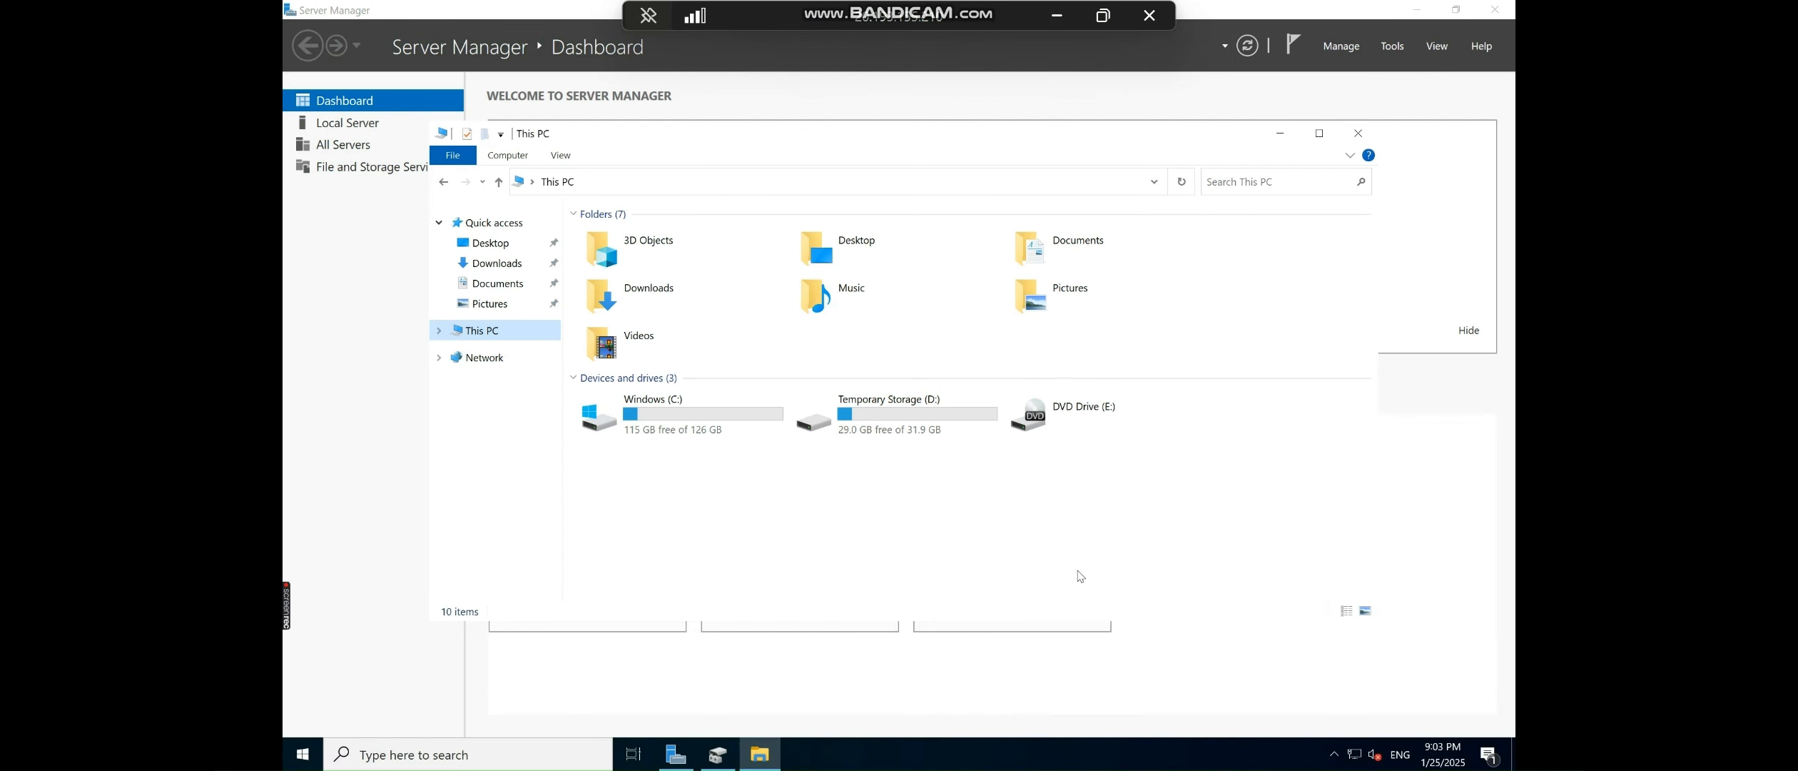
pyautogui.click(1058, 15)
# - In simple-vm's remote desktop, open the goldenimage folder on New Volume (F:), return to the Azure portal and close the notifications
pyautogui.moveTo(1130, 749)
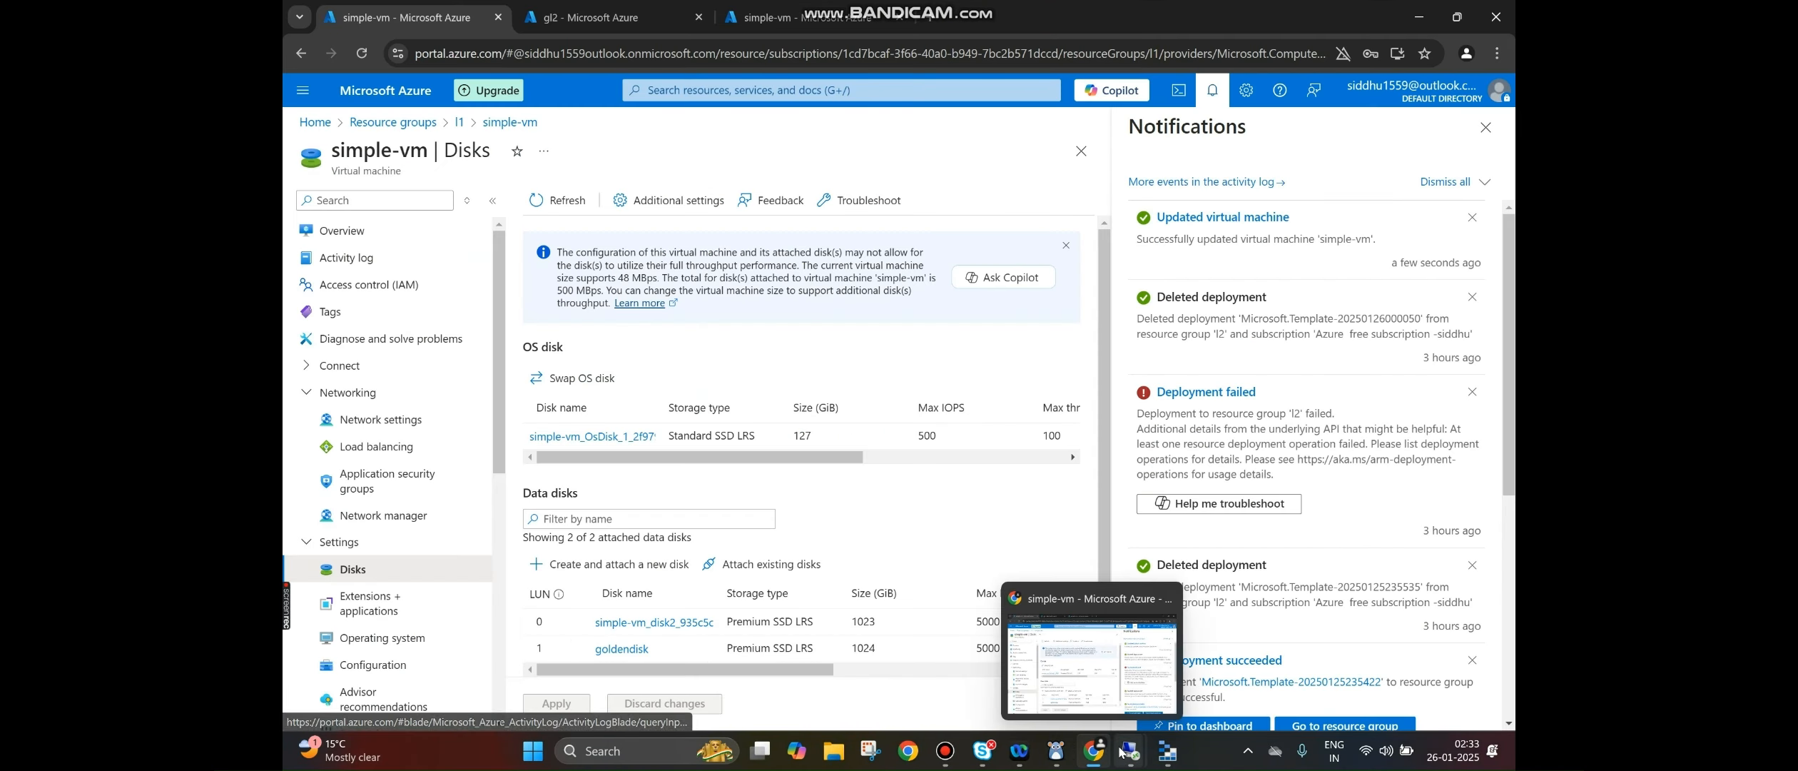
pyautogui.click(1086, 711)
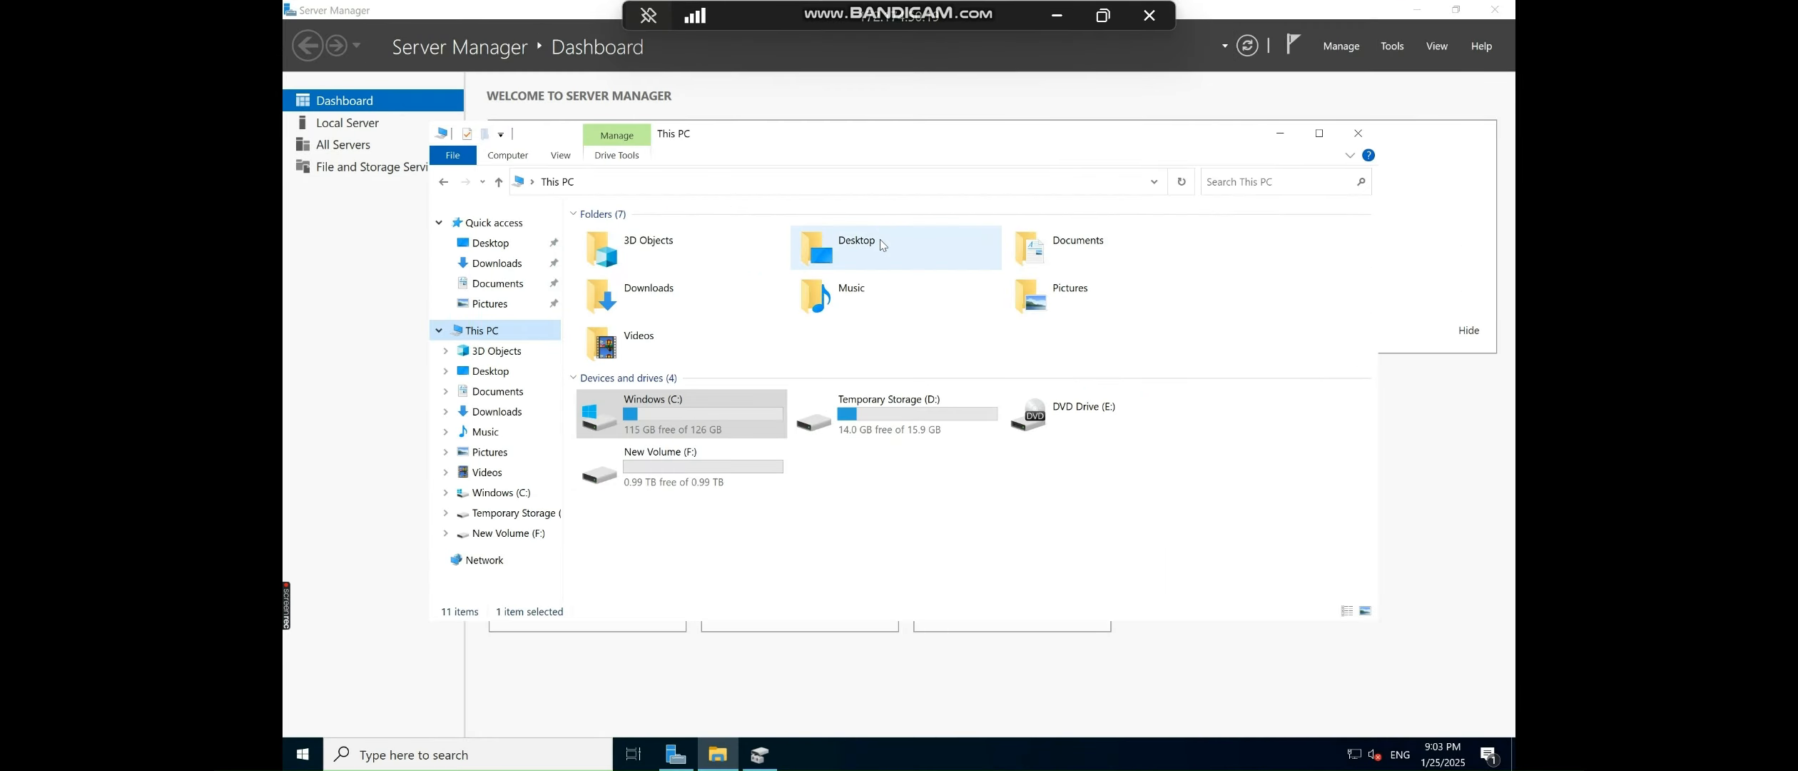
pyautogui.doubleClick(685, 467)
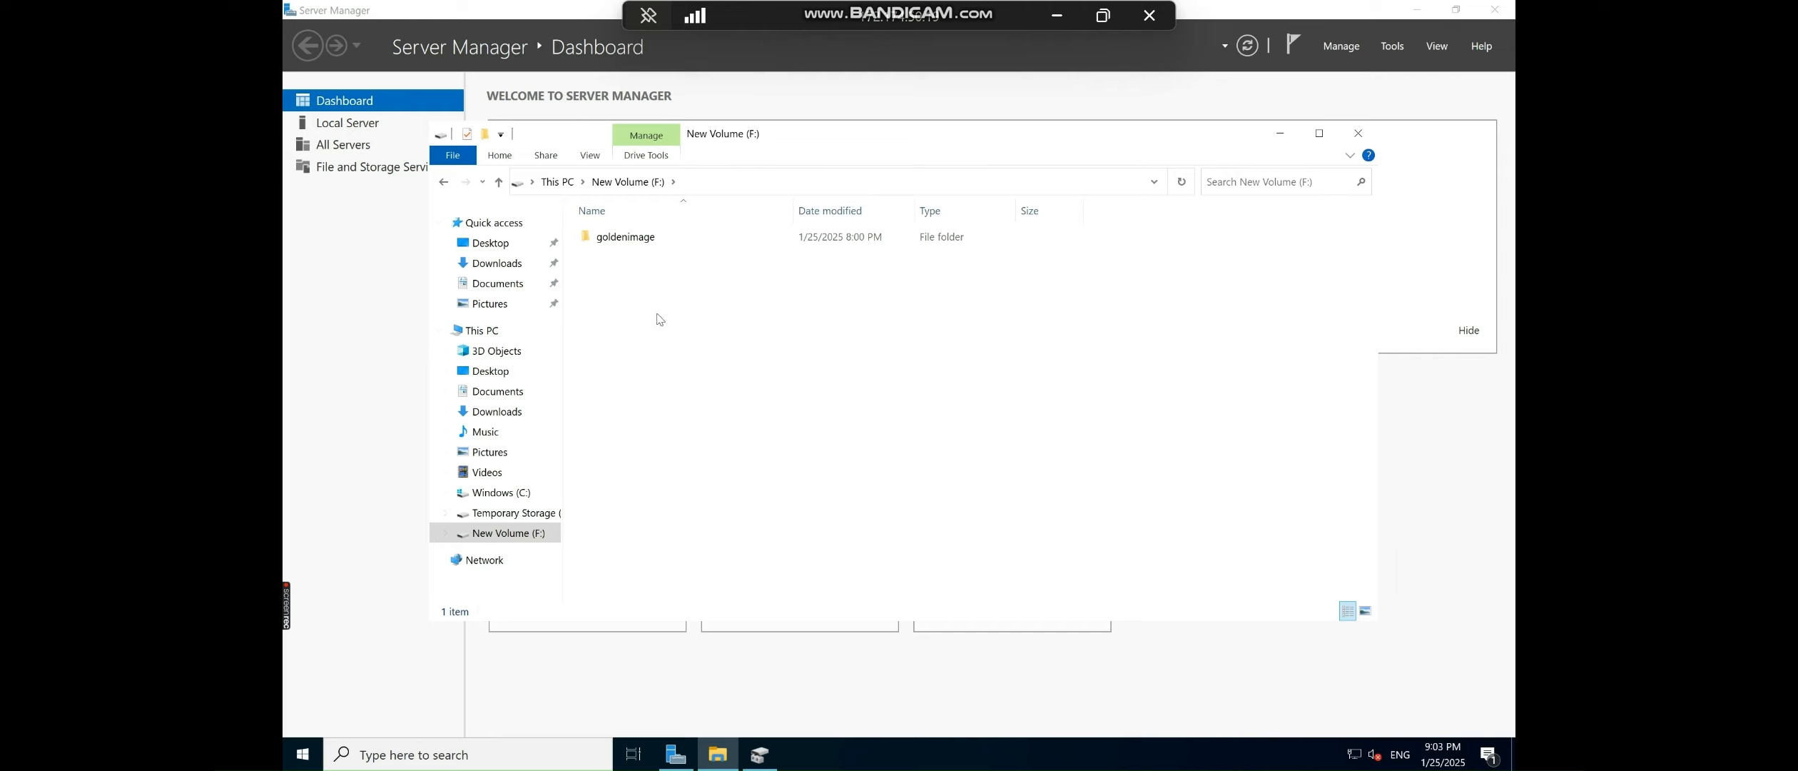
pyautogui.doubleClick(661, 240)
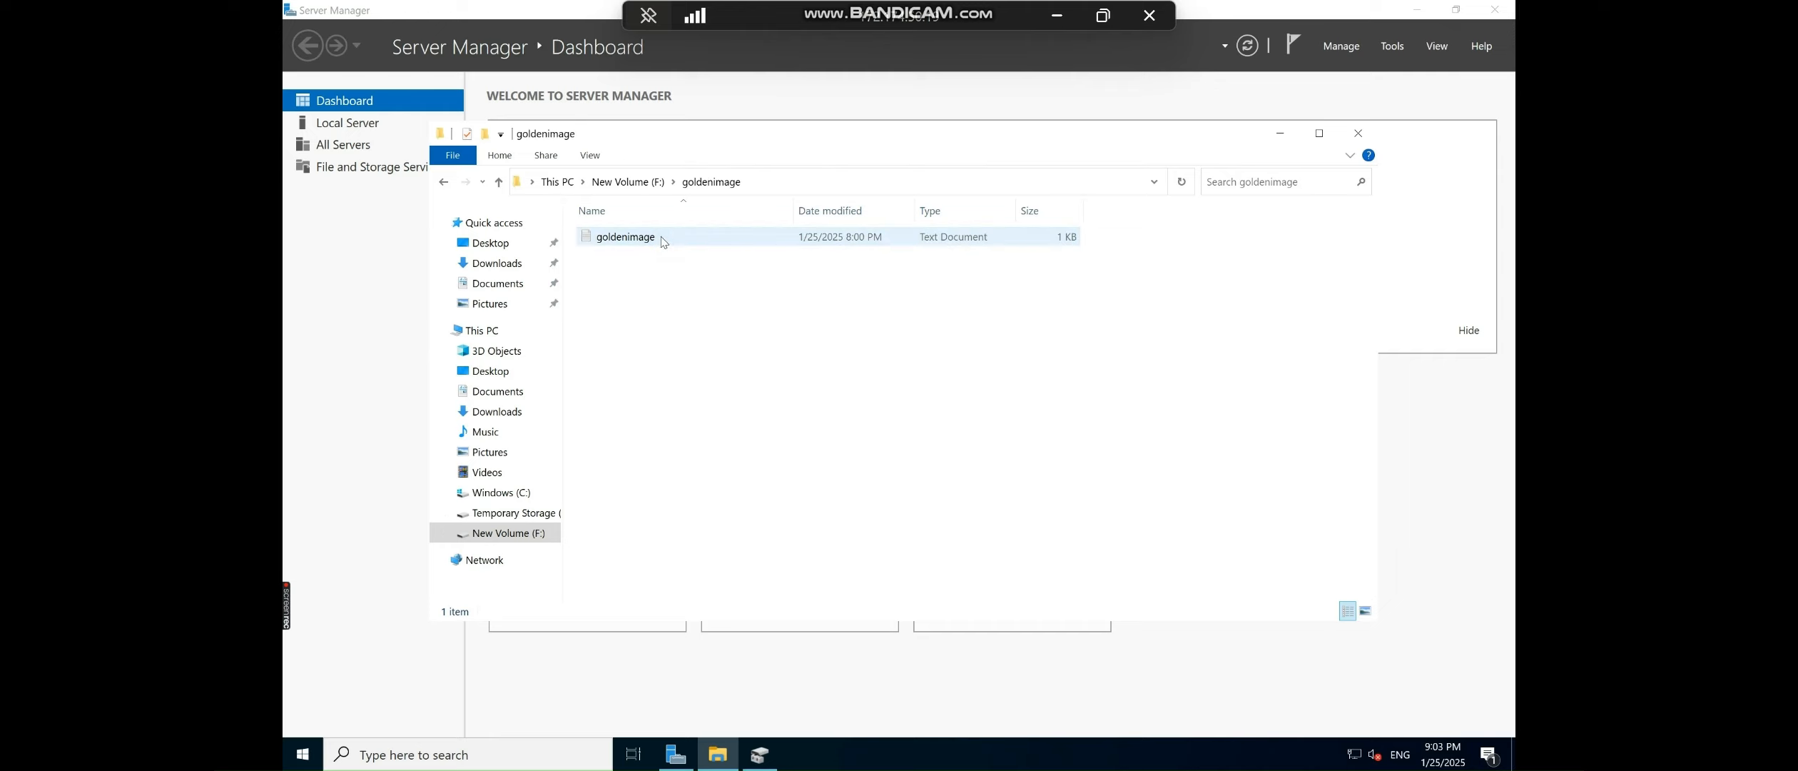
pyautogui.click(1056, 18)
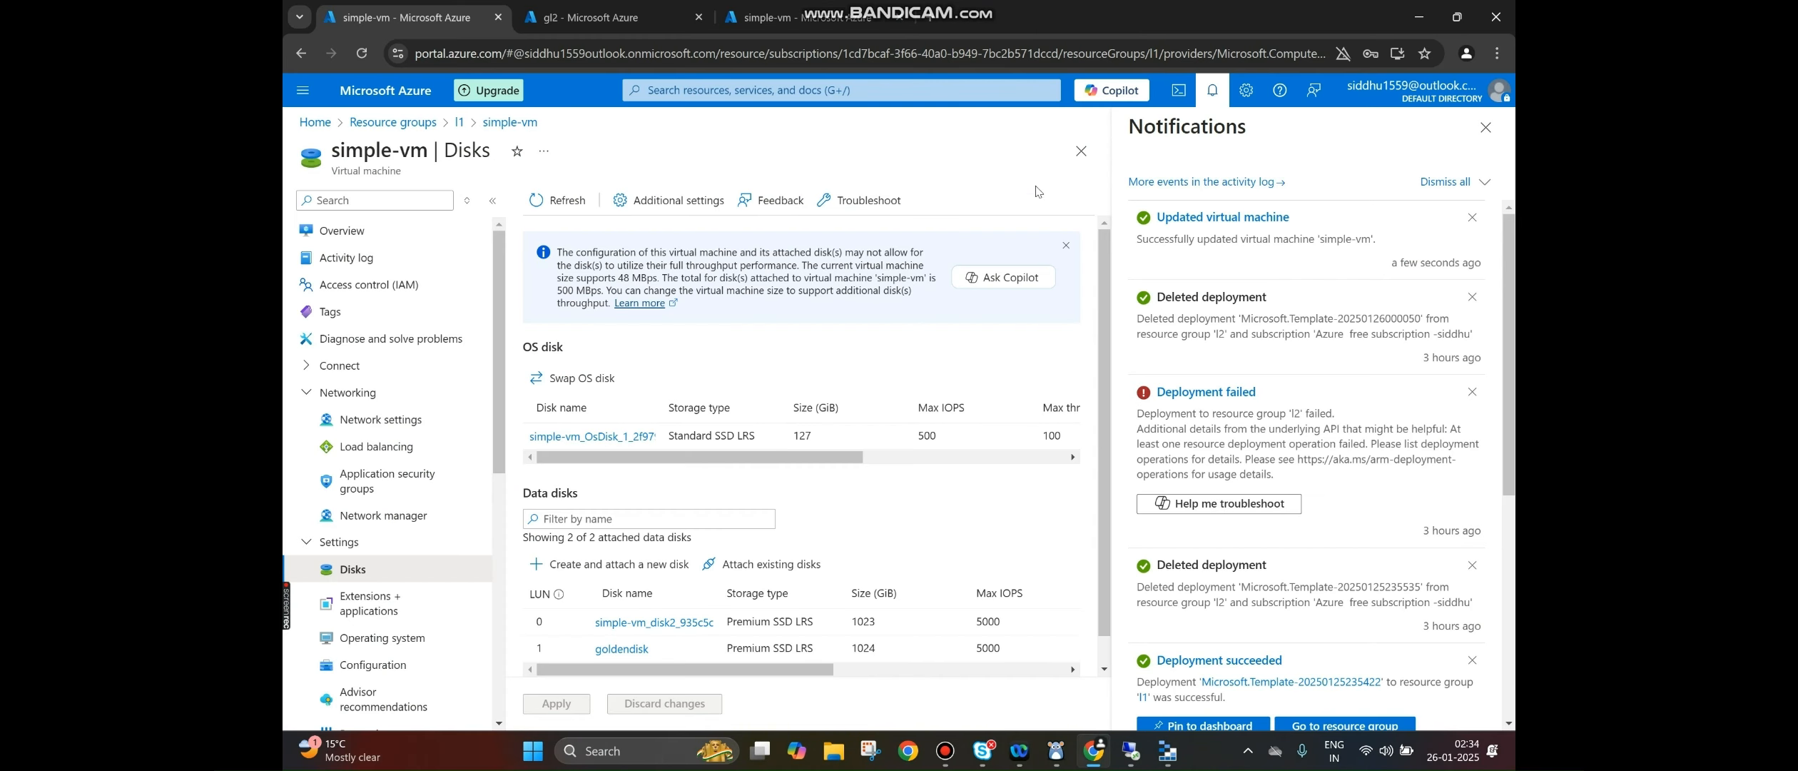
pyautogui.click(1486, 127)
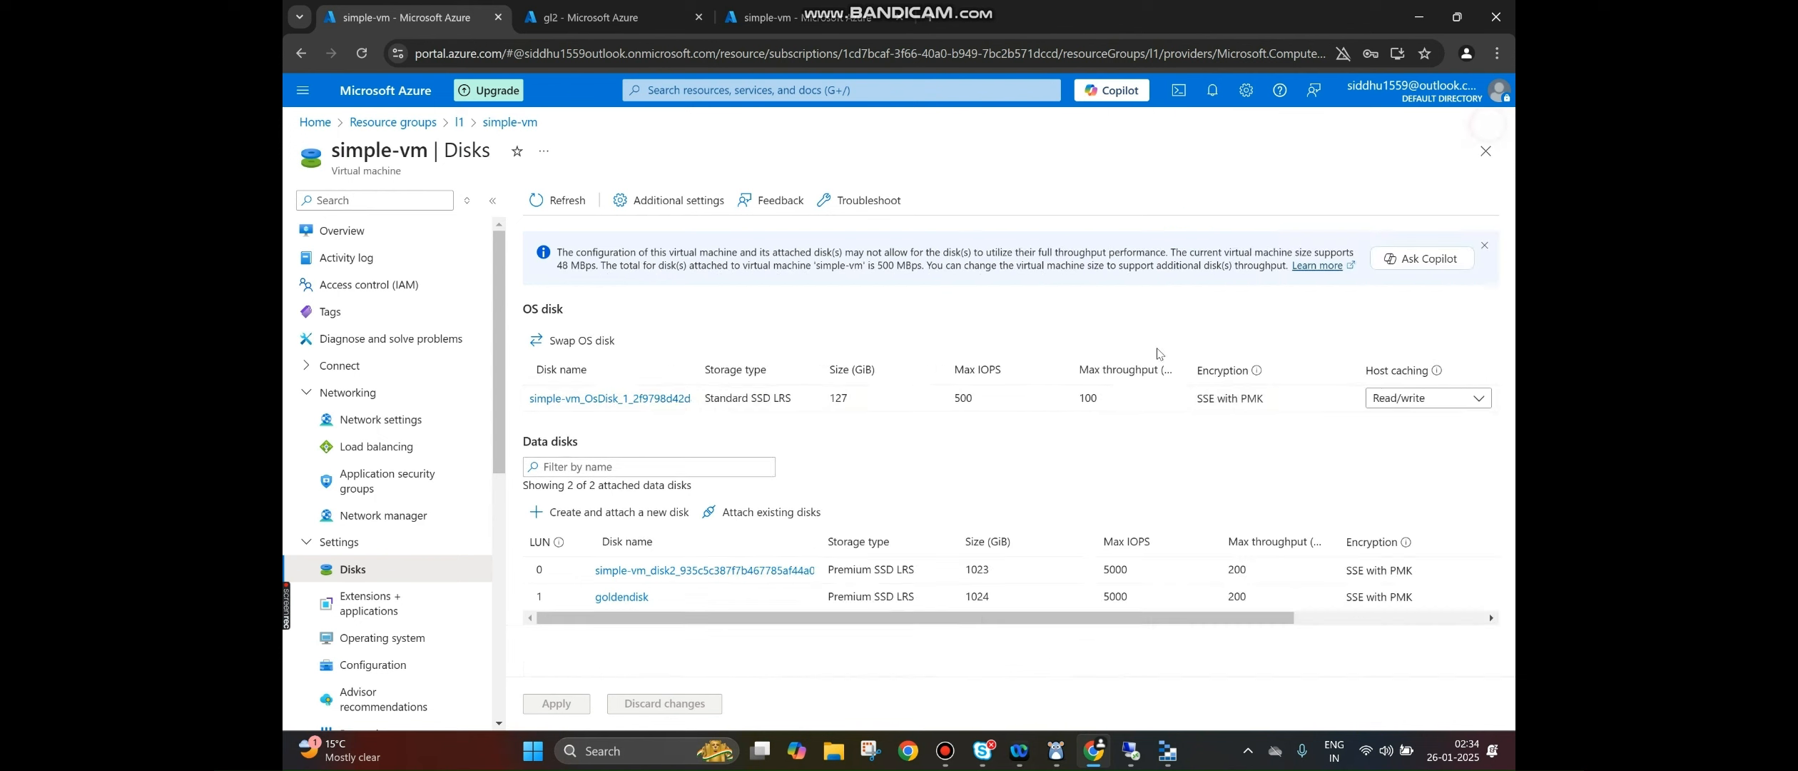